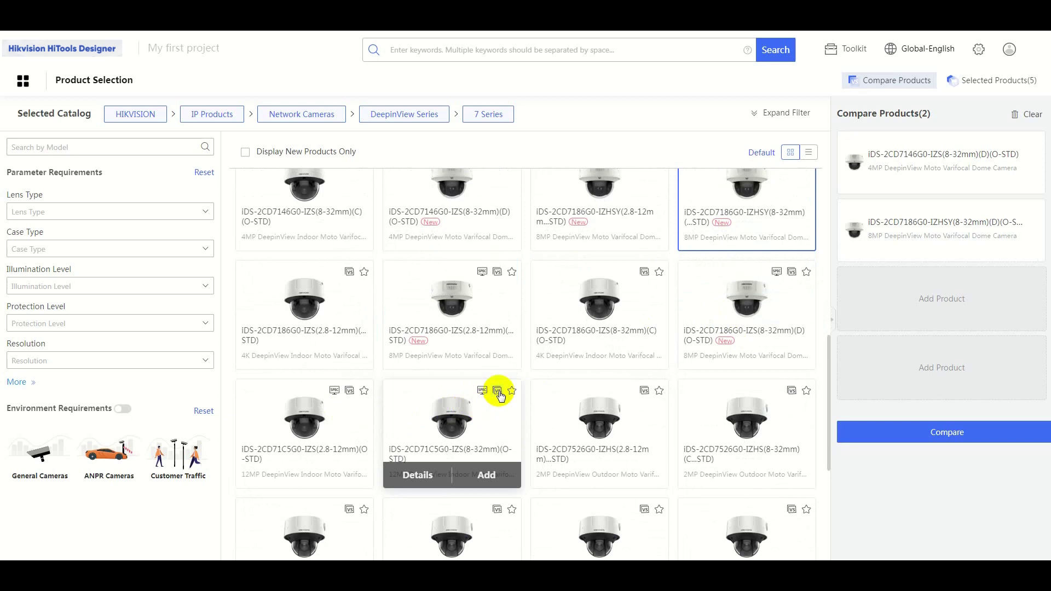
Add the iDS-2CD71C5G0-IZS(8-32mm)(O-STD) camera to the comparison list and compare the three listed products.
click(497, 391)
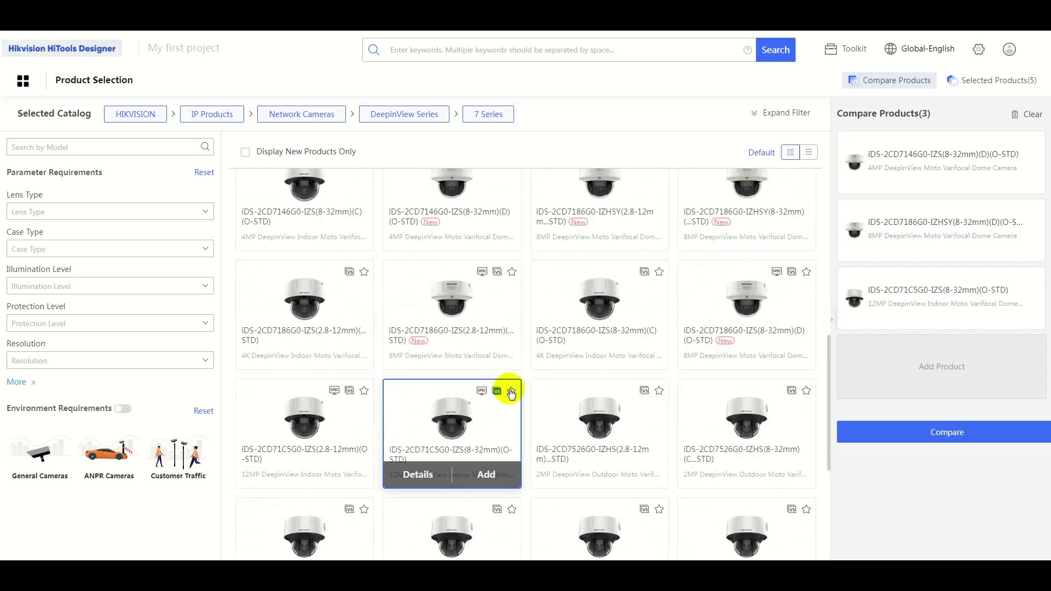
click(937, 432)
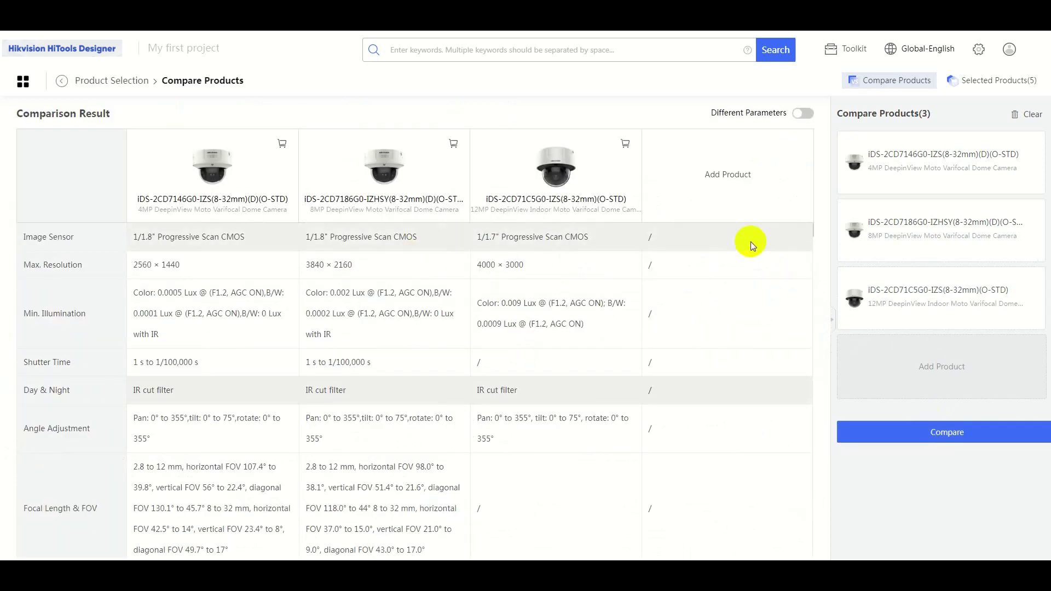
Restrict the comparison to different parameters and review the specifications of the three cameras.
click(803, 114)
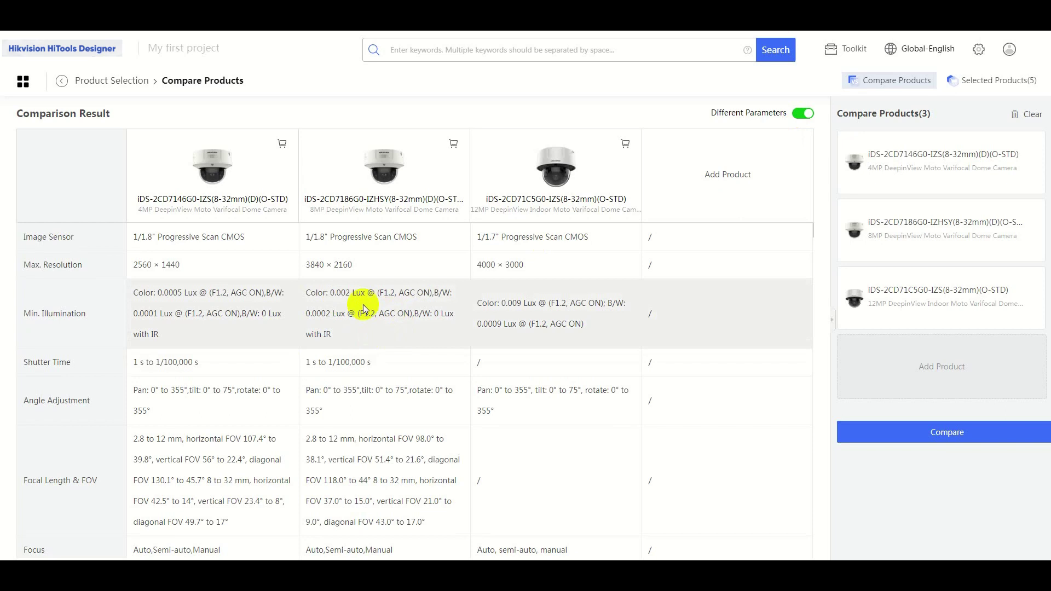
scroll(356, 312, down, 2)
scroll(223, 356, down, 3)
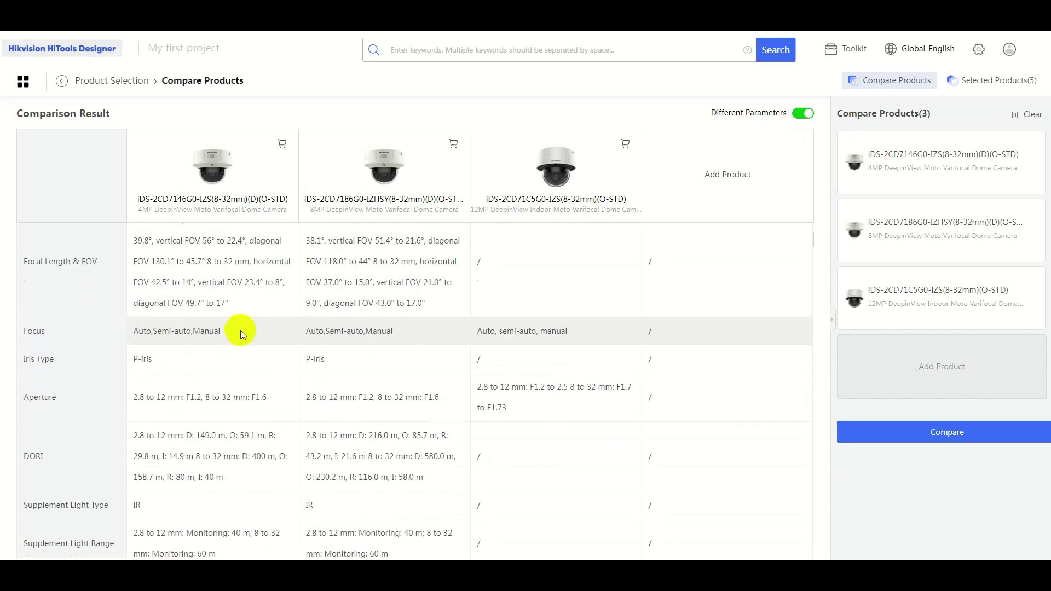
scroll(384, 417, up, 5)
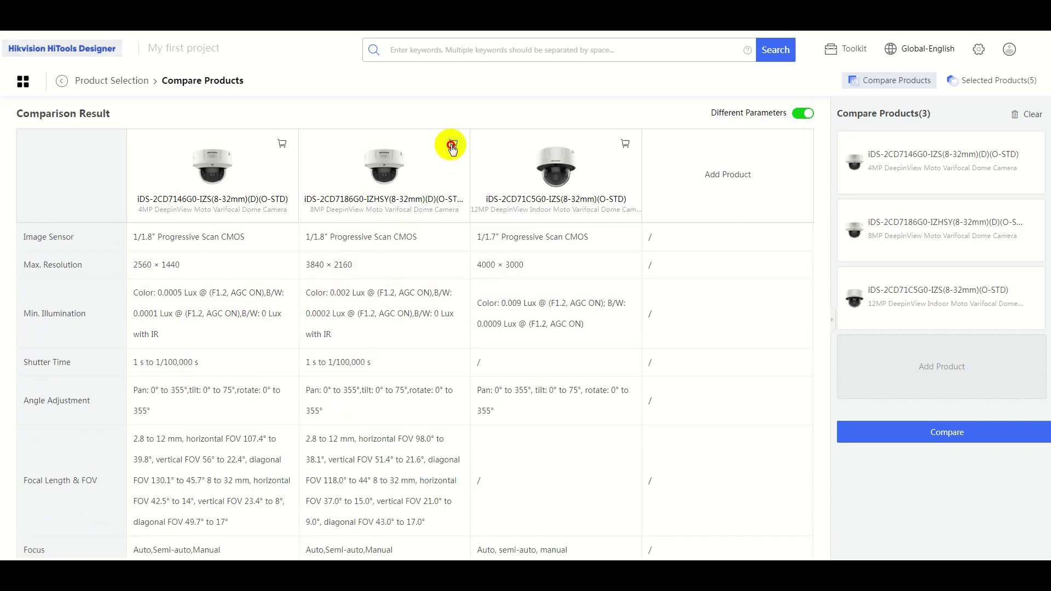
Add 15 units of the iDS-2CD7186G0-IZHSY(8-32mm) camera to the selected products from the comparison result.
click(453, 145)
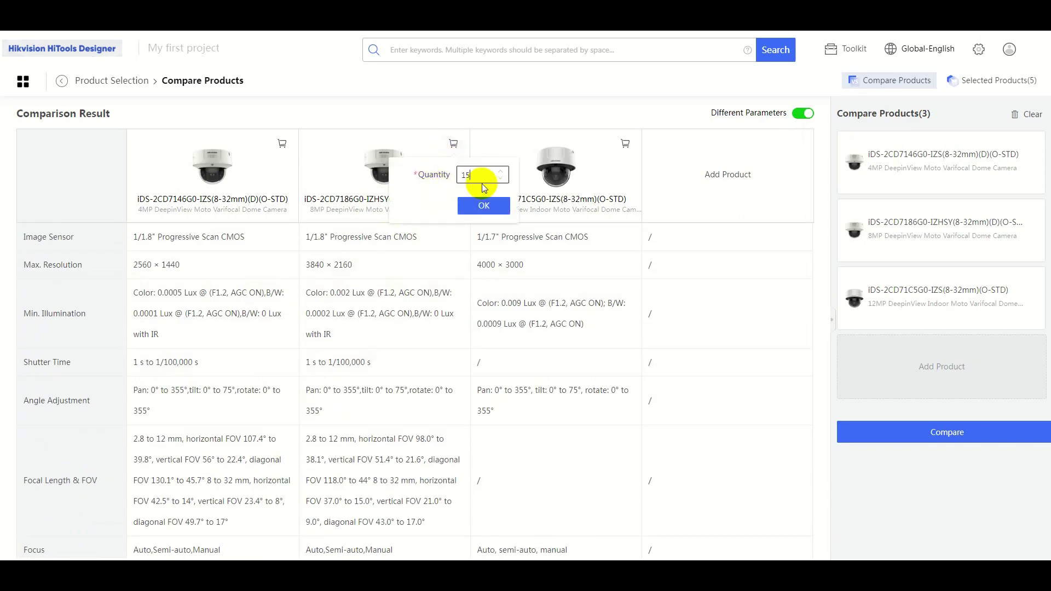
click(484, 208)
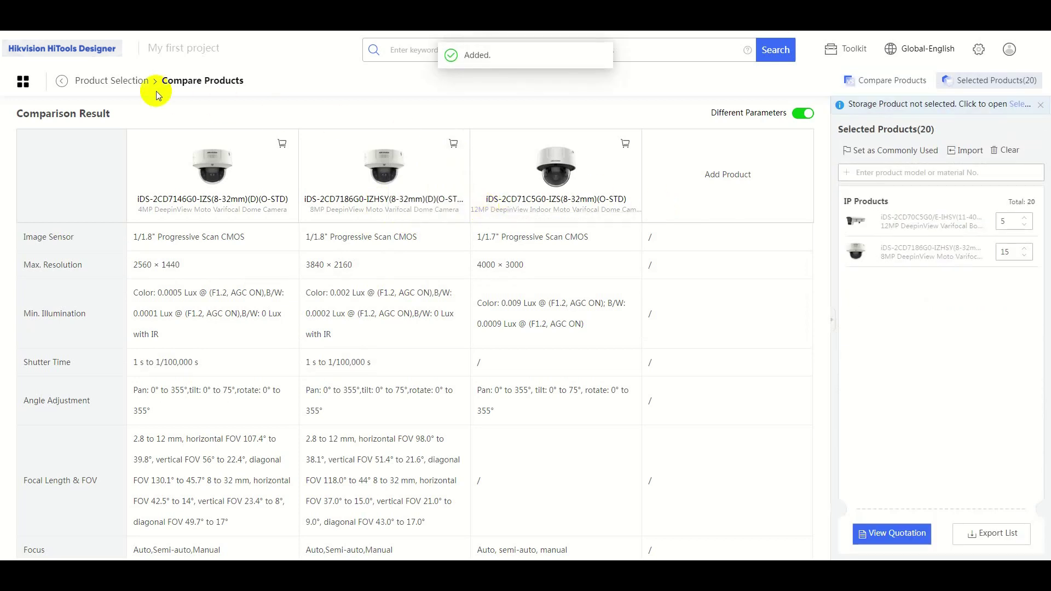
Return to the product selection and mark the iDS-2CD7186G0-IZHSY(8-32mm) camera as a favorite.
click(131, 82)
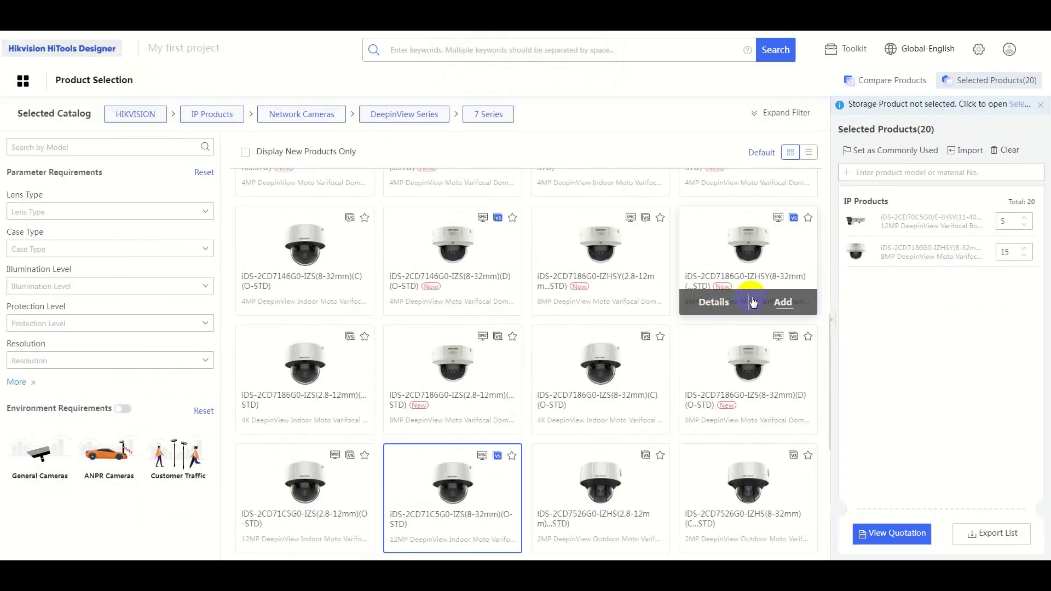
click(808, 218)
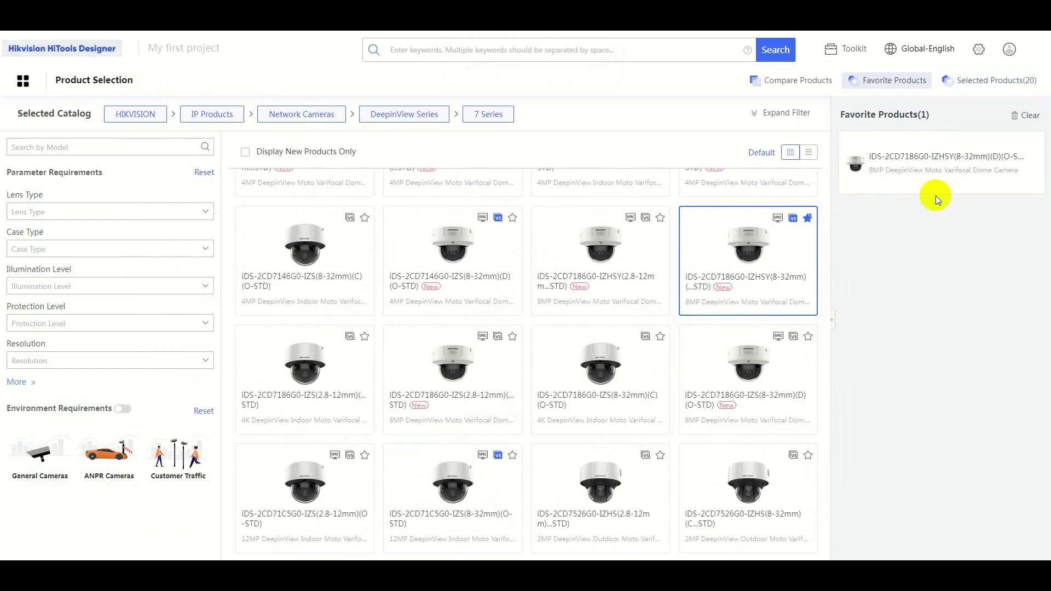
mouse_move(945, 191)
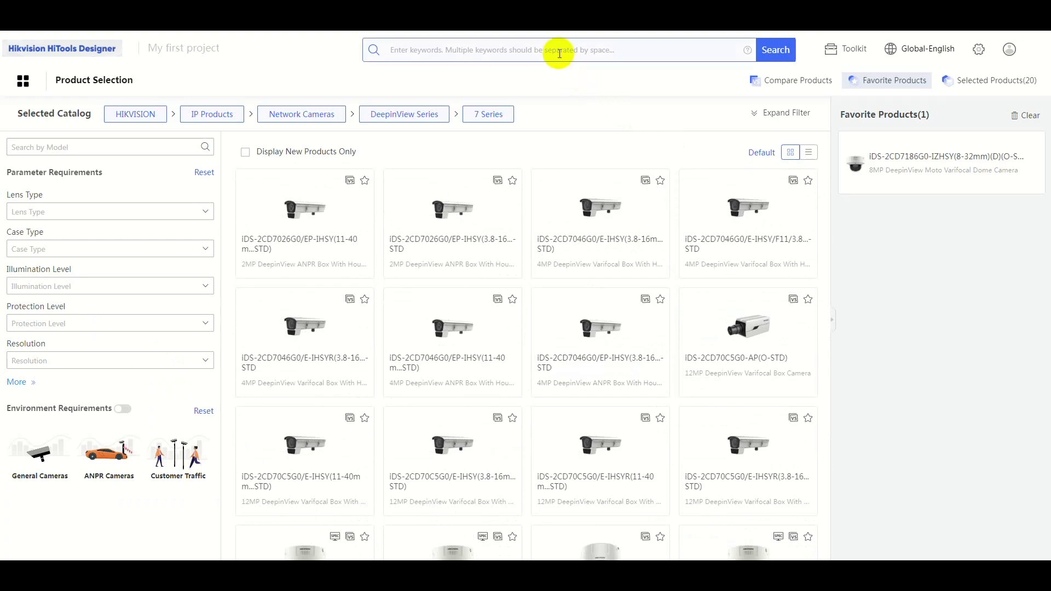
Search the product catalog for ANPR and refine the search keywords to ANPR 4MP.
text(ANPR)
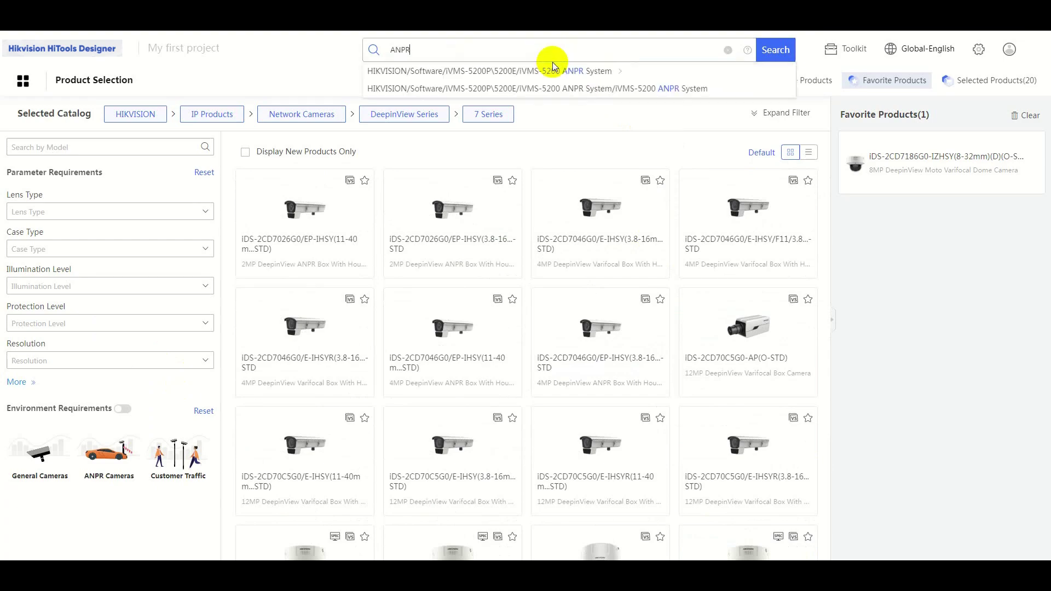
key(Return)
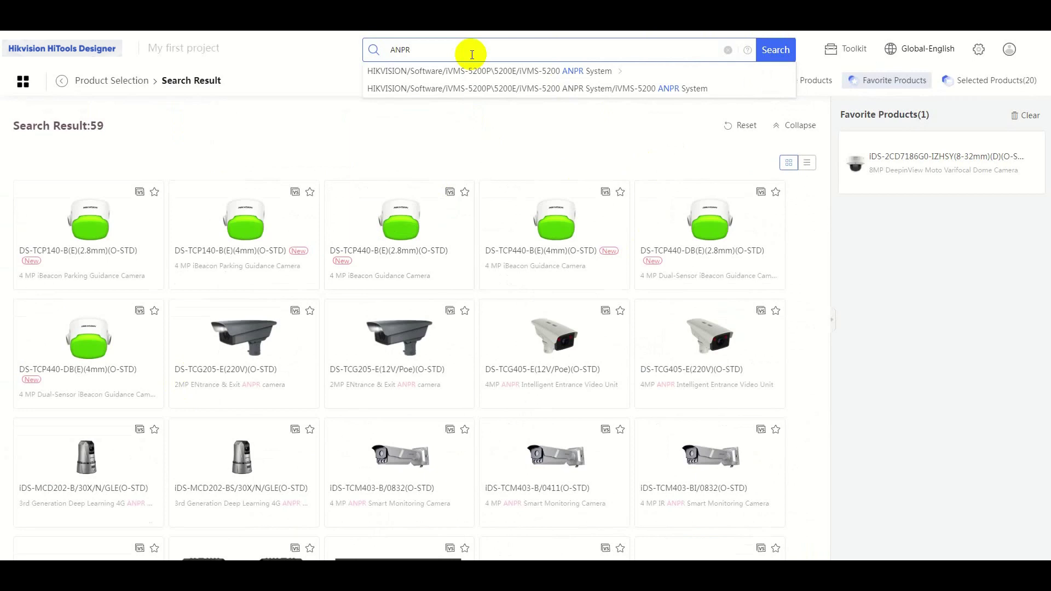
text(4MP)
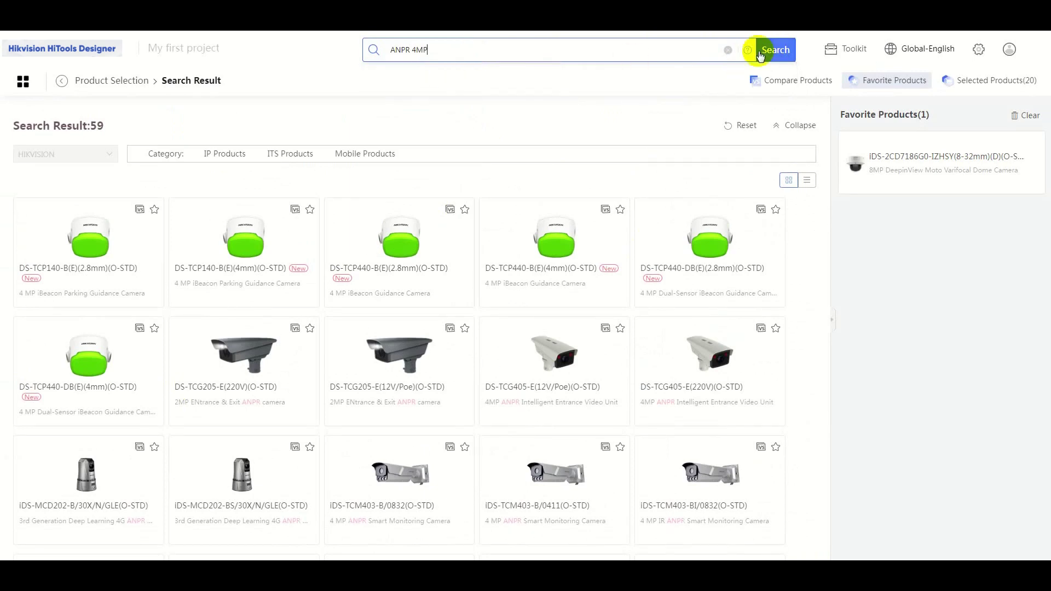
click(772, 50)
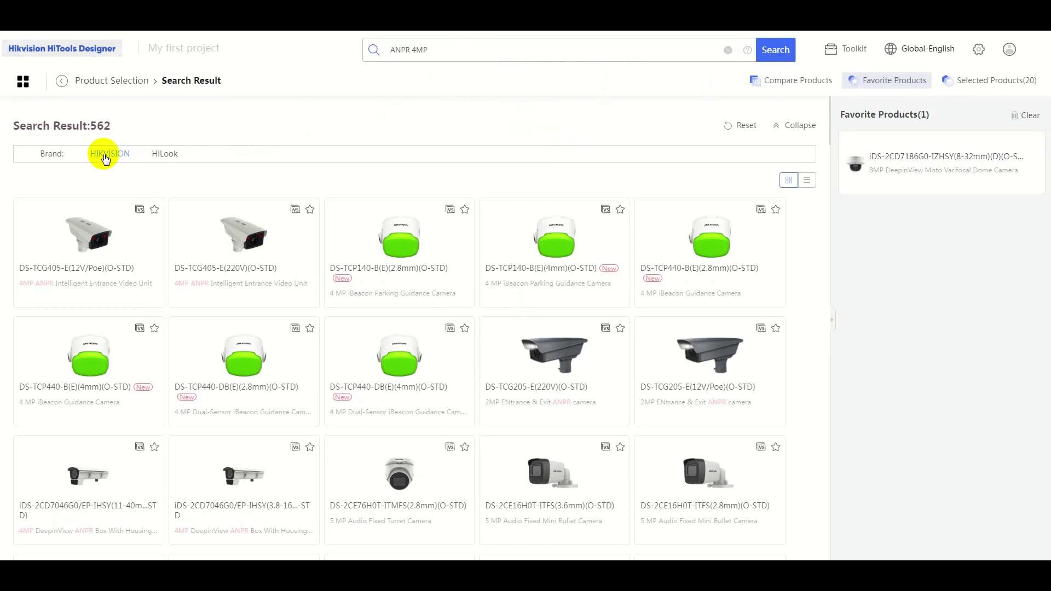
Narrow the search results to HIKVISION, IP Products, Network Cameras, DeepinView Series, 7 Series.
click(109, 156)
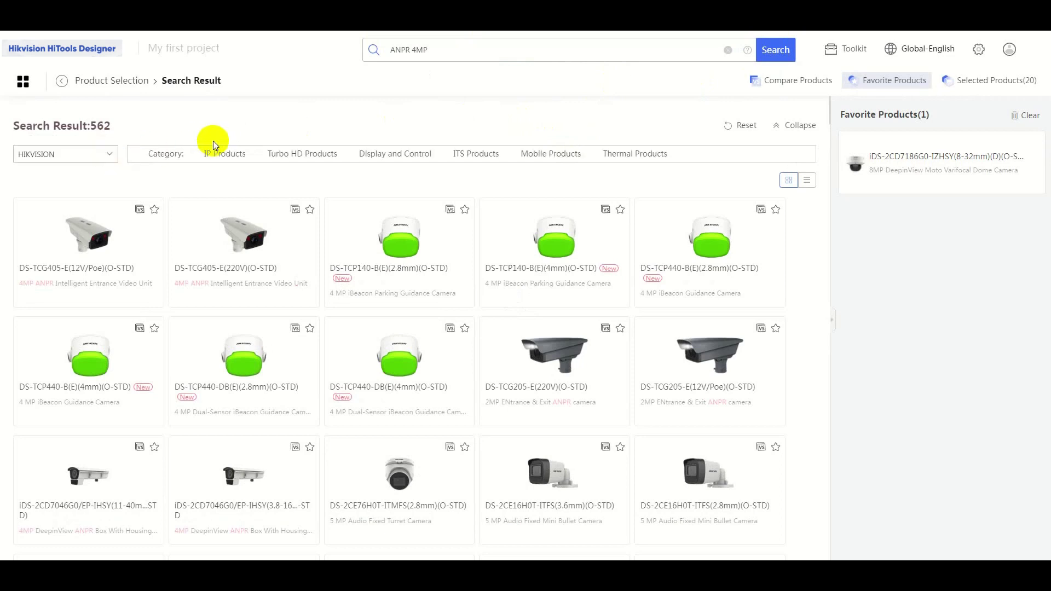
click(237, 154)
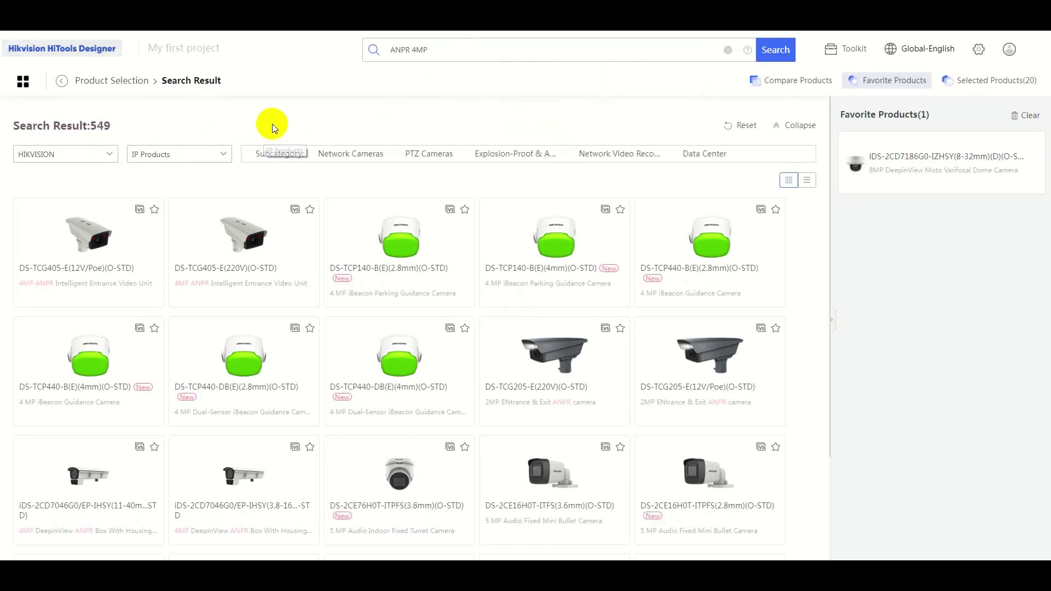
click(345, 156)
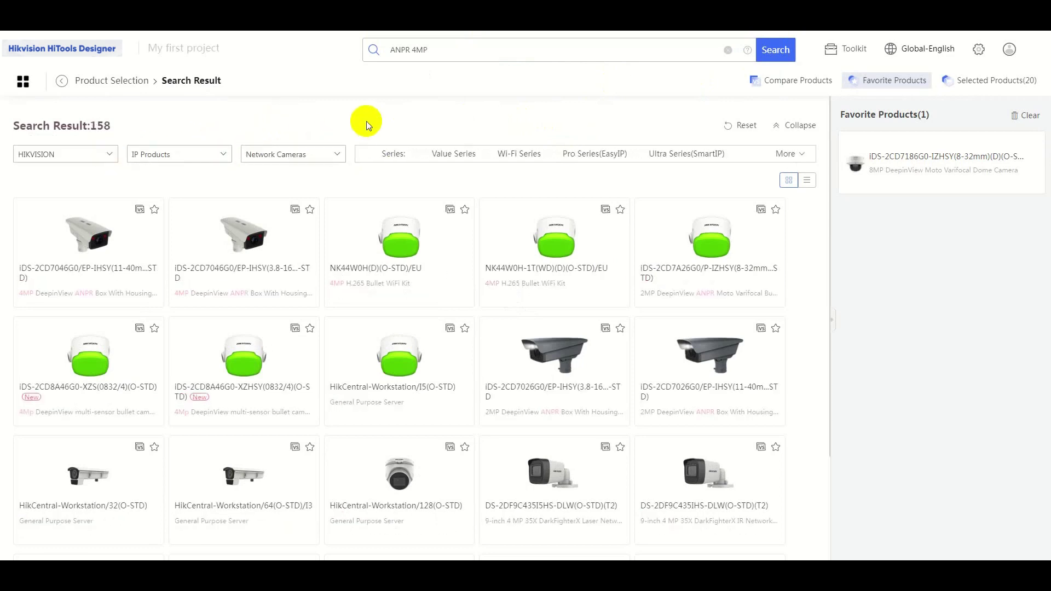
click(799, 156)
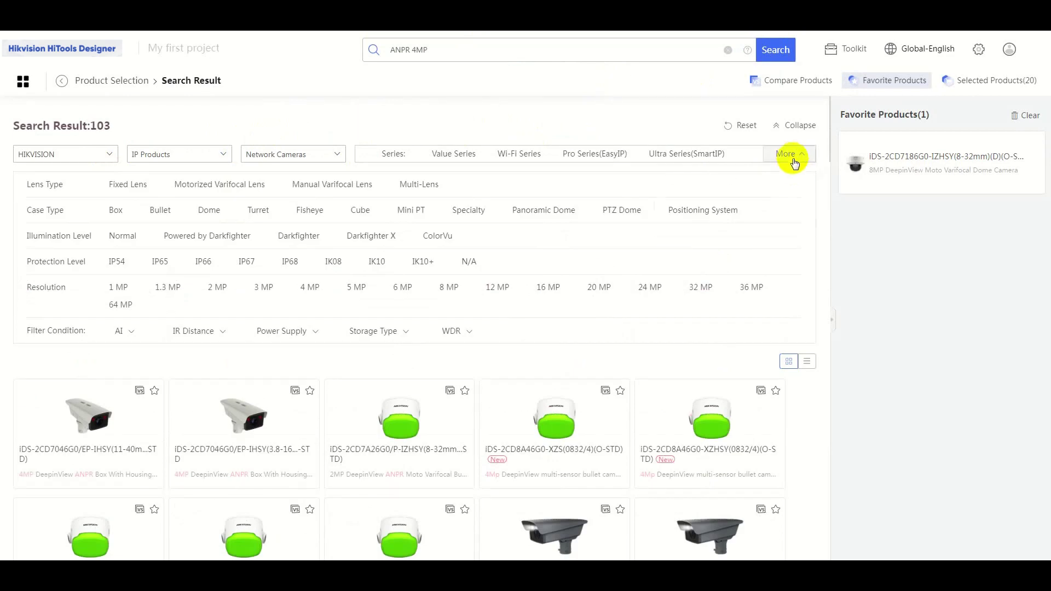
click(798, 156)
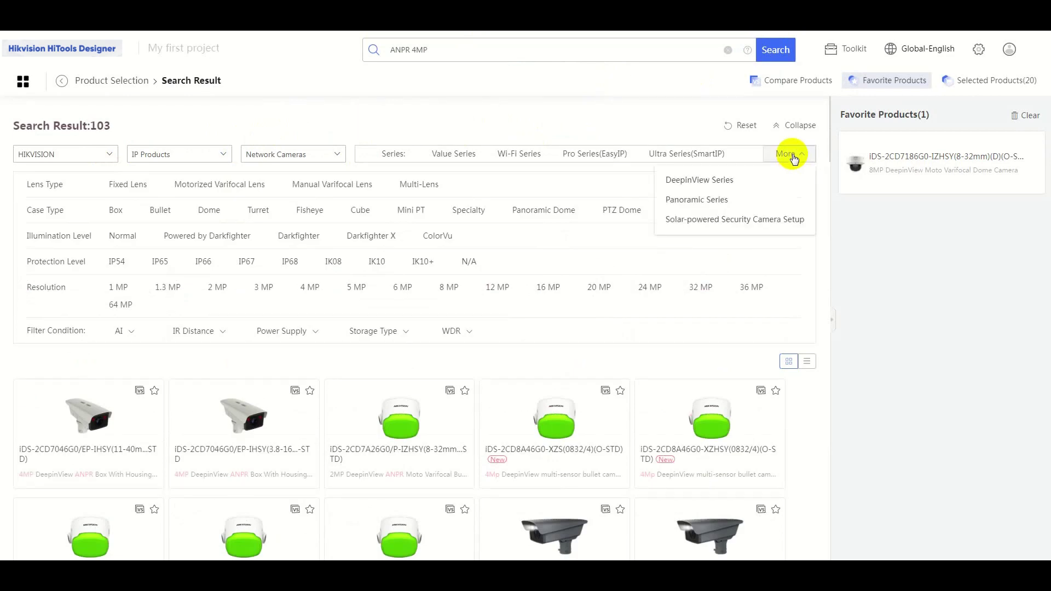
click(705, 182)
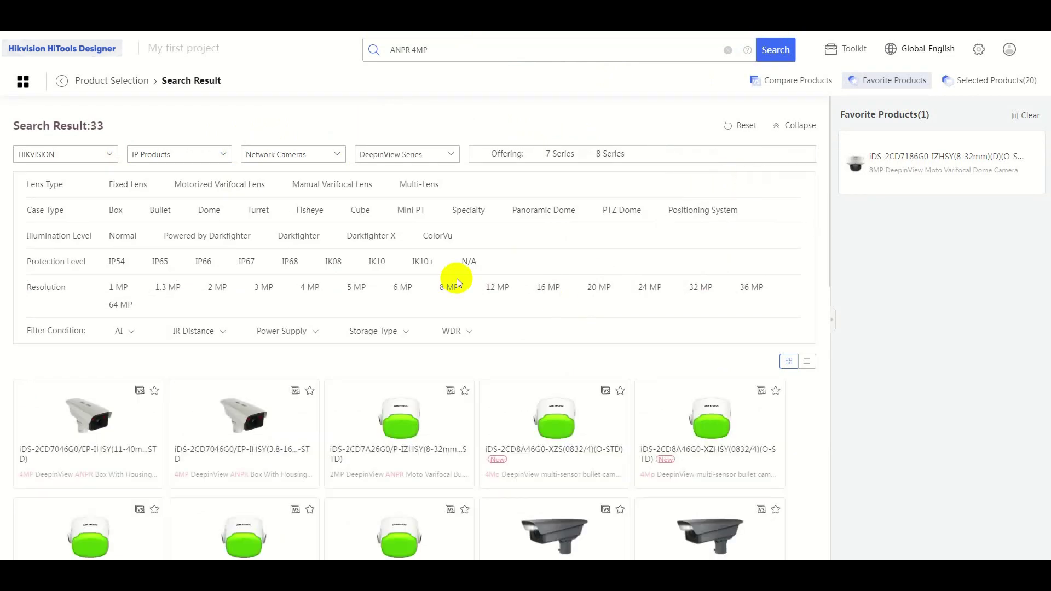
click(560, 155)
Add 6 units of the 4MP iDS-2CD7046G0/EP-IHSY(11-40mm) ANPR box camera to the selected products.
scroll(351, 285, down, 2)
mouse_move(141, 329)
click(125, 366)
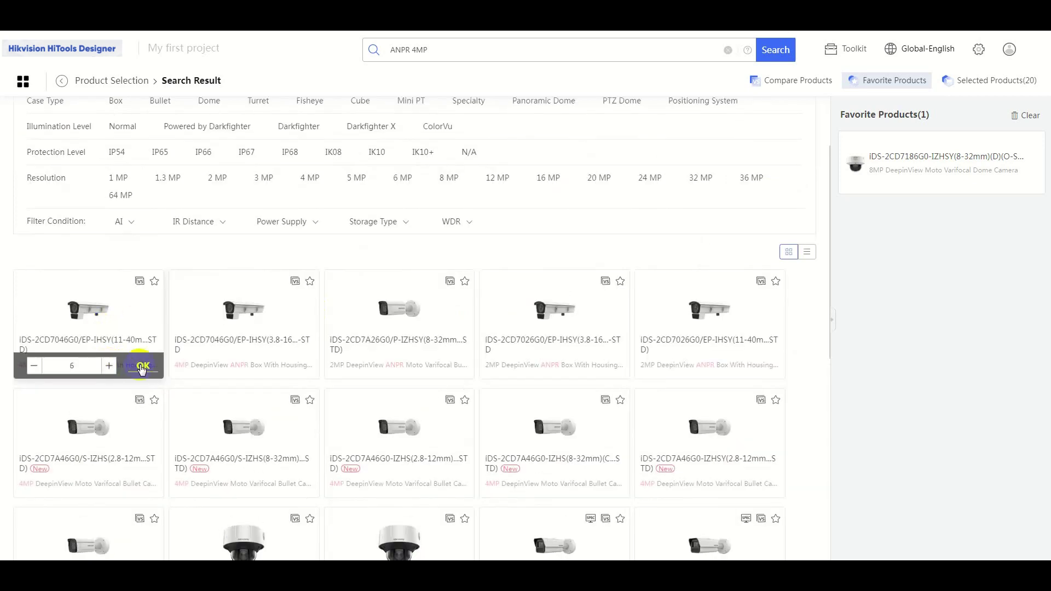
click(142, 366)
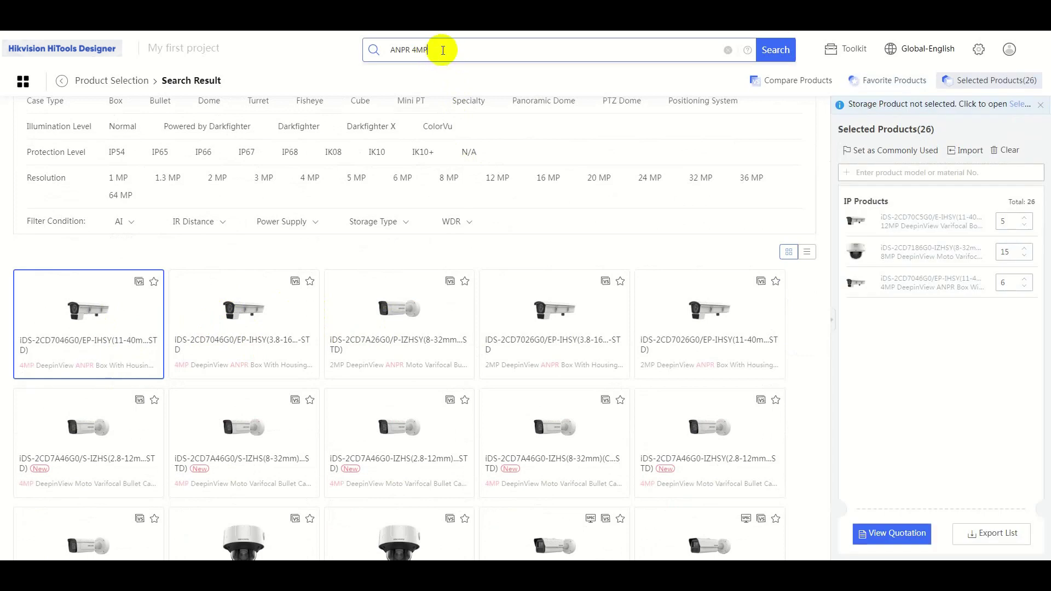
Search for Thermal and pick HIKVISION Thermal Products, Thermography thermal cameras, narrowed to the Bullet series.
drag(440, 49, 384, 52)
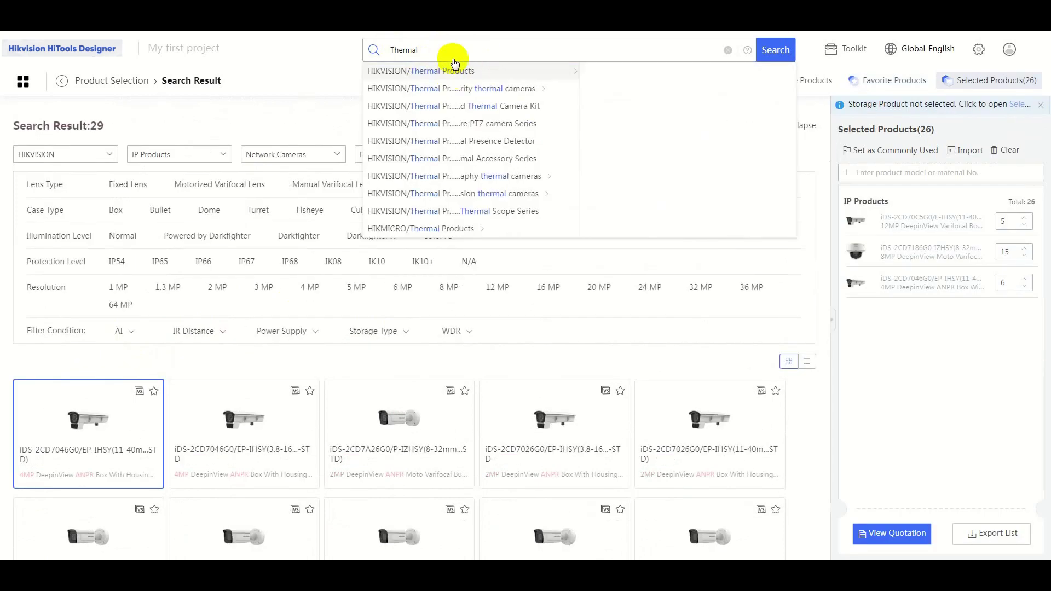
mouse_move(448, 68)
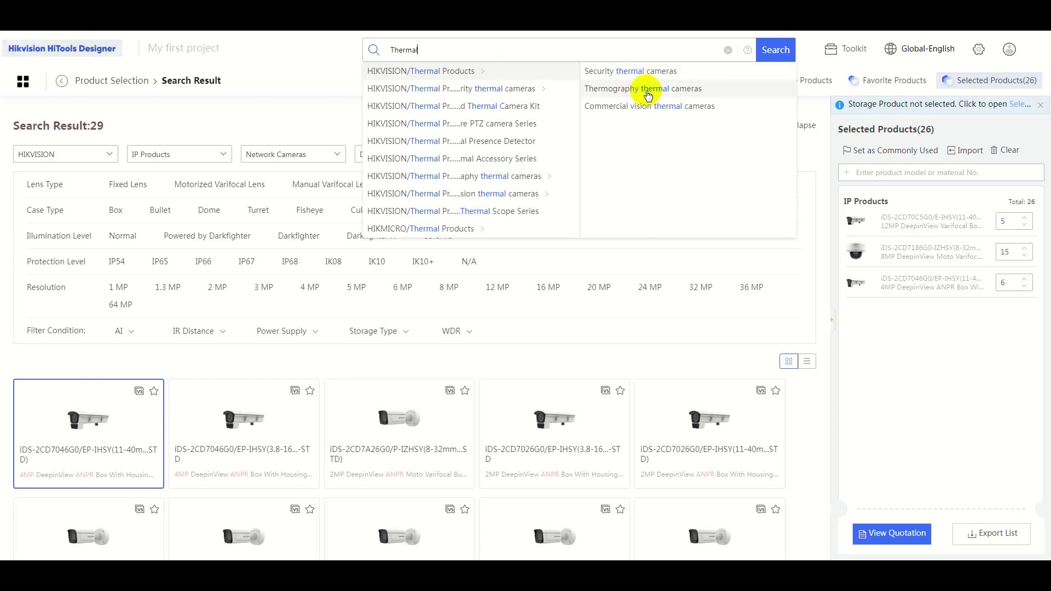
click(654, 92)
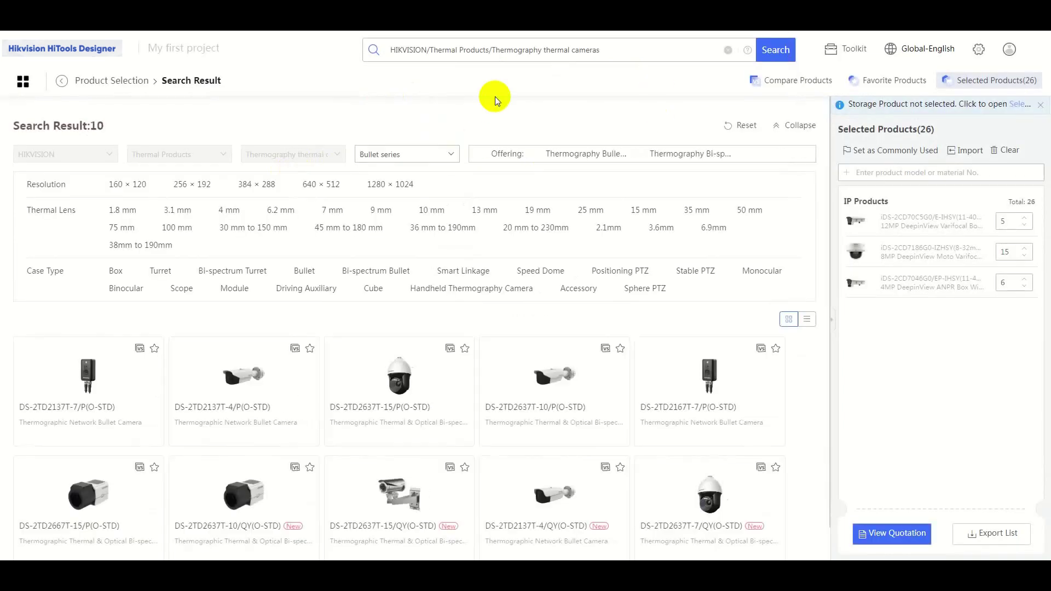
Filter the thermography cameras to 640 × 512 resolution and add 6 units of DS-2TD2167T-7/P(O-STD) to the selected products.
click(308, 184)
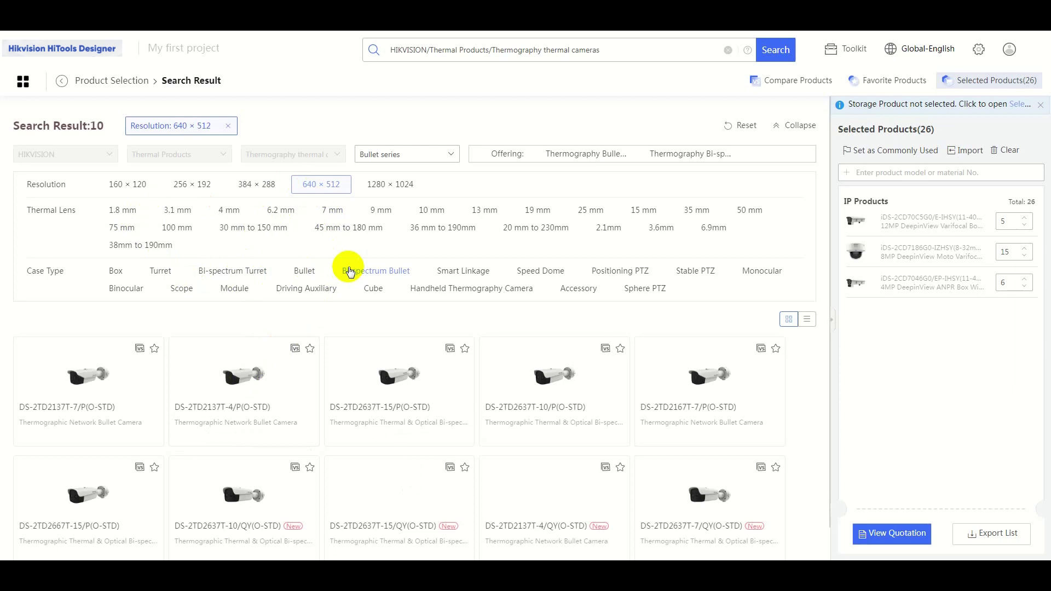
click(348, 271)
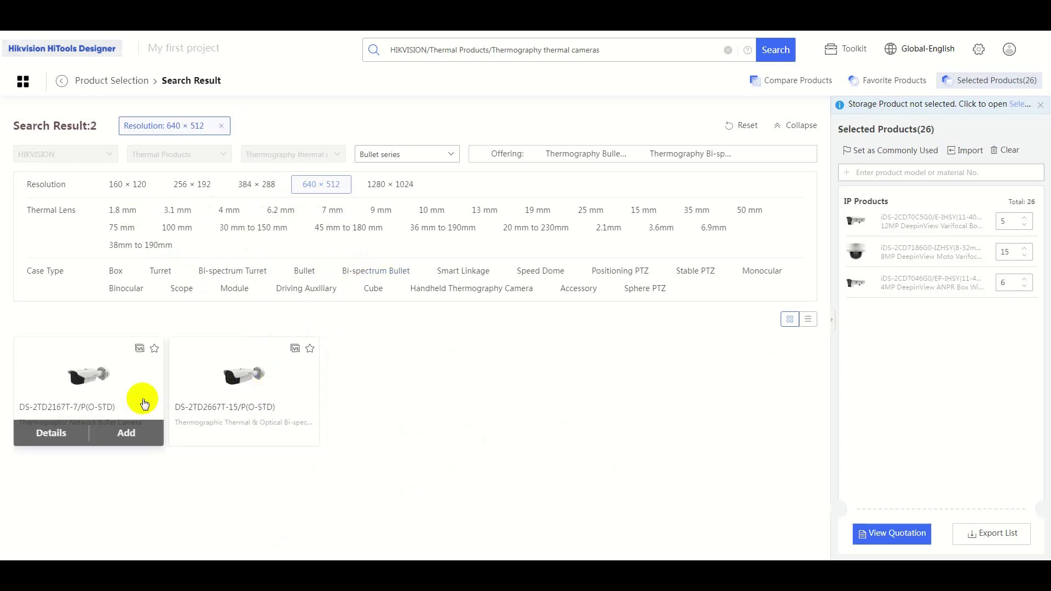
click(127, 434)
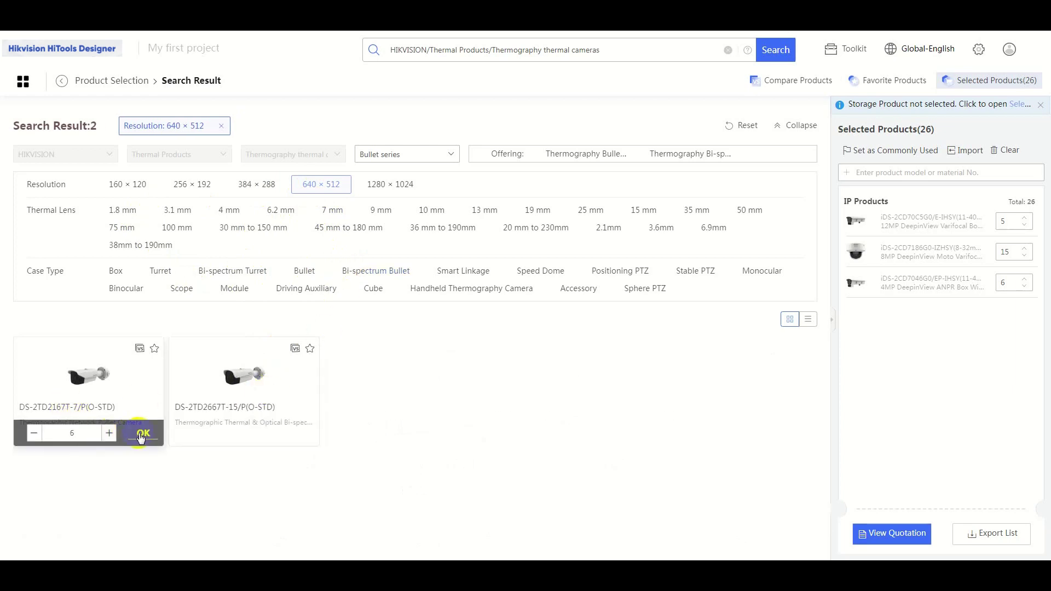
click(141, 434)
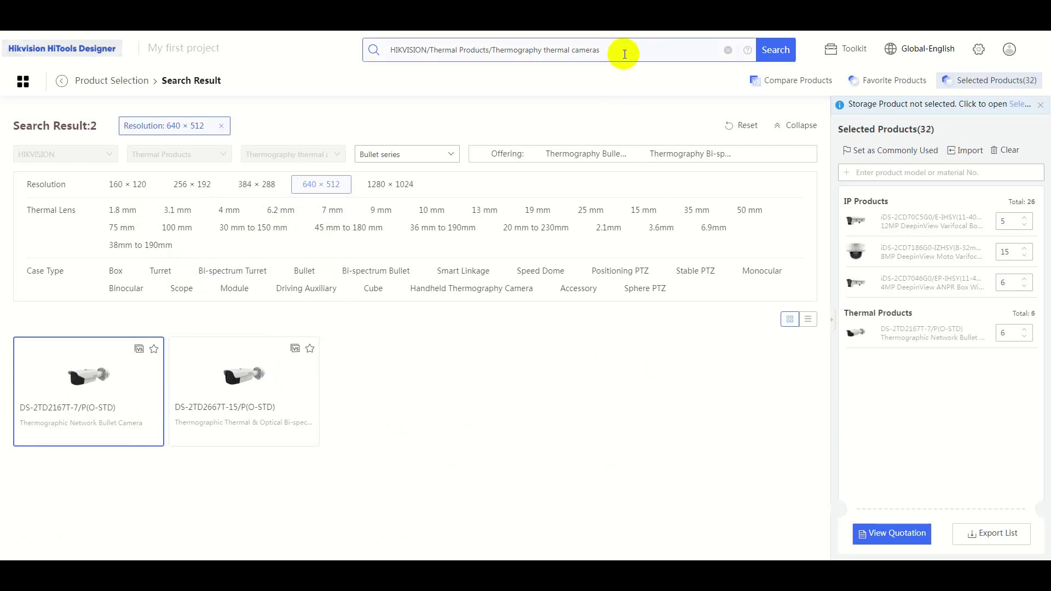
Search for the model keyword 7A46G0 and add 6 units of iDS-2CD7A46G0/S-IZHS(2.8-12mm)(C)(O-STD) to the selected products.
drag(624, 54, 392, 42)
text(7A46G0)
key(Return)
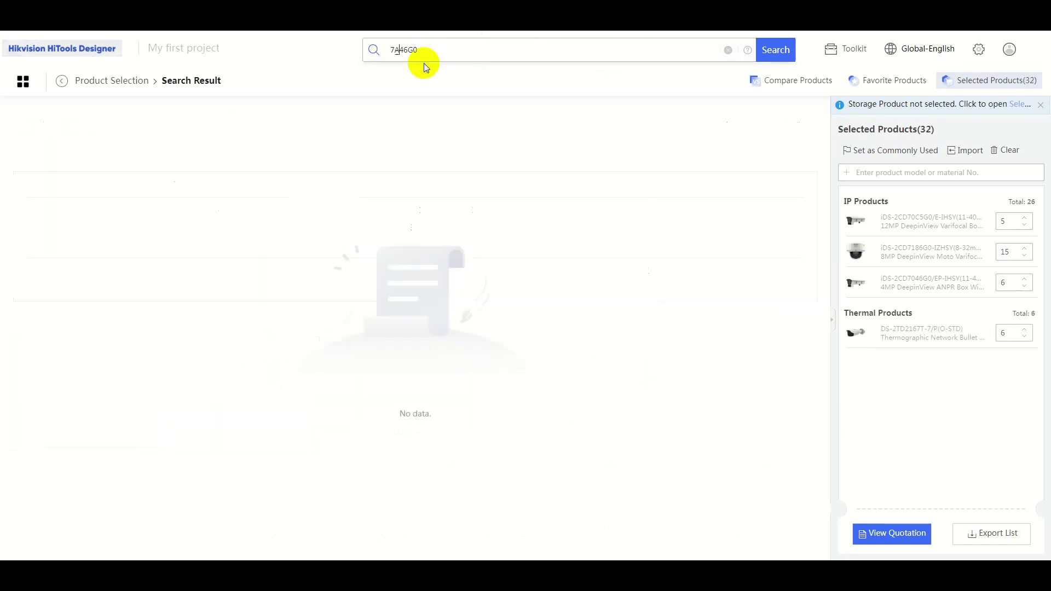
click(784, 55)
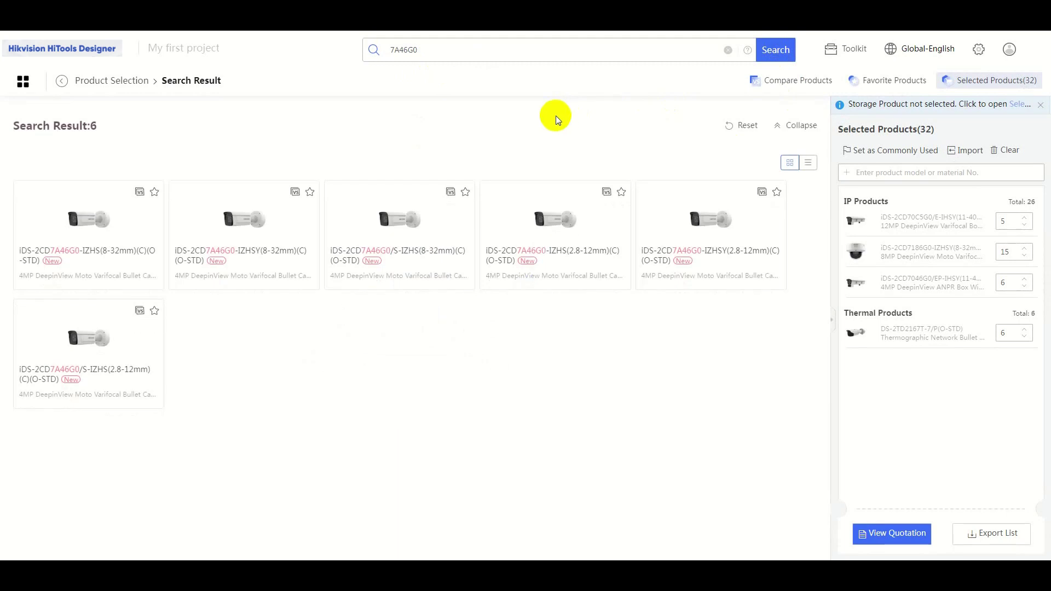
scroll(113, 476, down, 1)
click(125, 513)
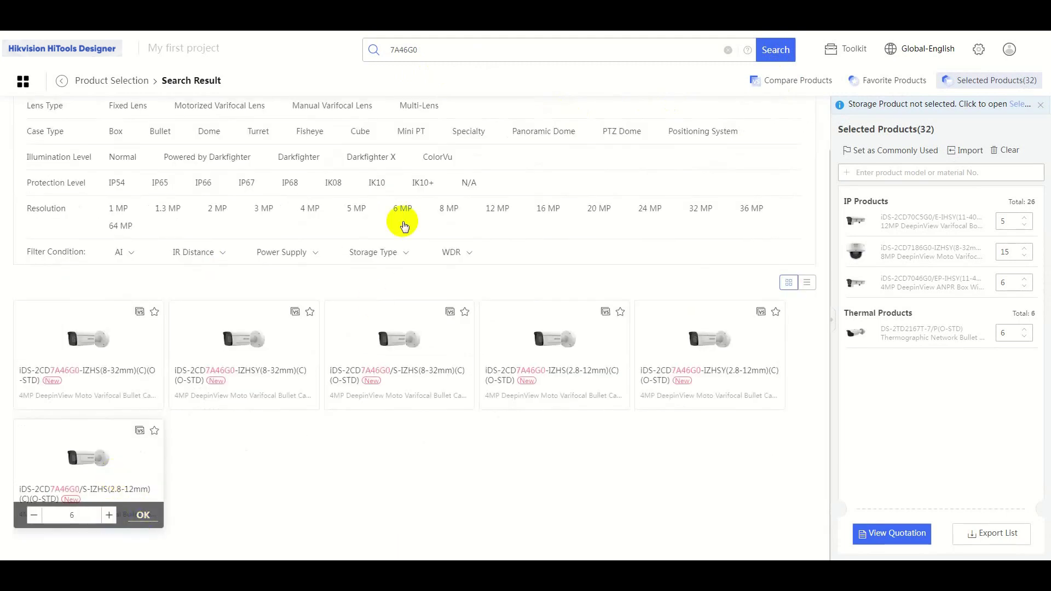
Search the catalog for the product with SAP code 311316492.
click(535, 55)
key(ctrl+a)
text(311316492)
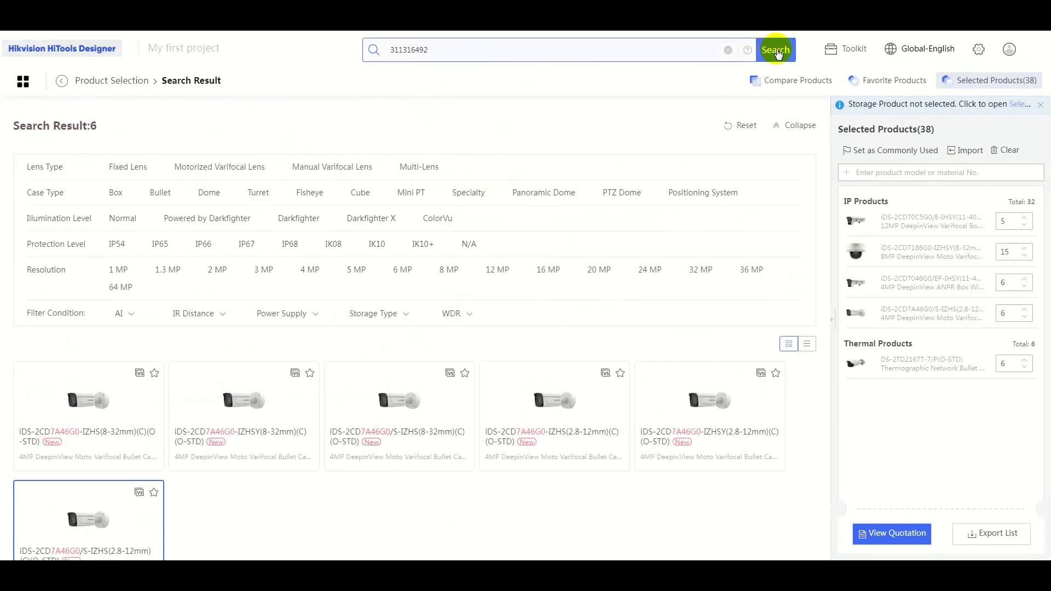
click(778, 53)
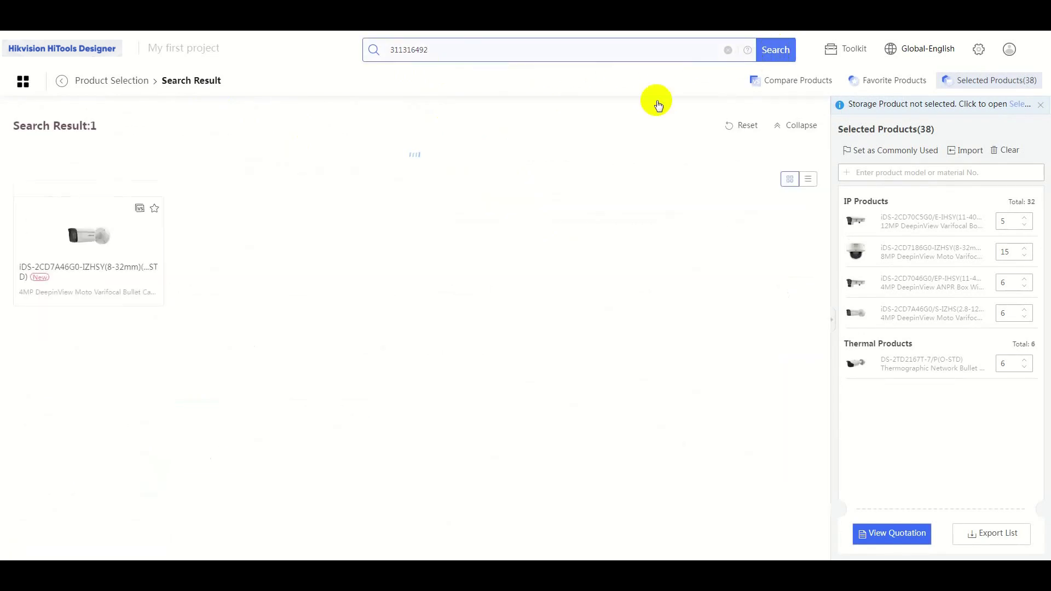
mouse_move(103, 420)
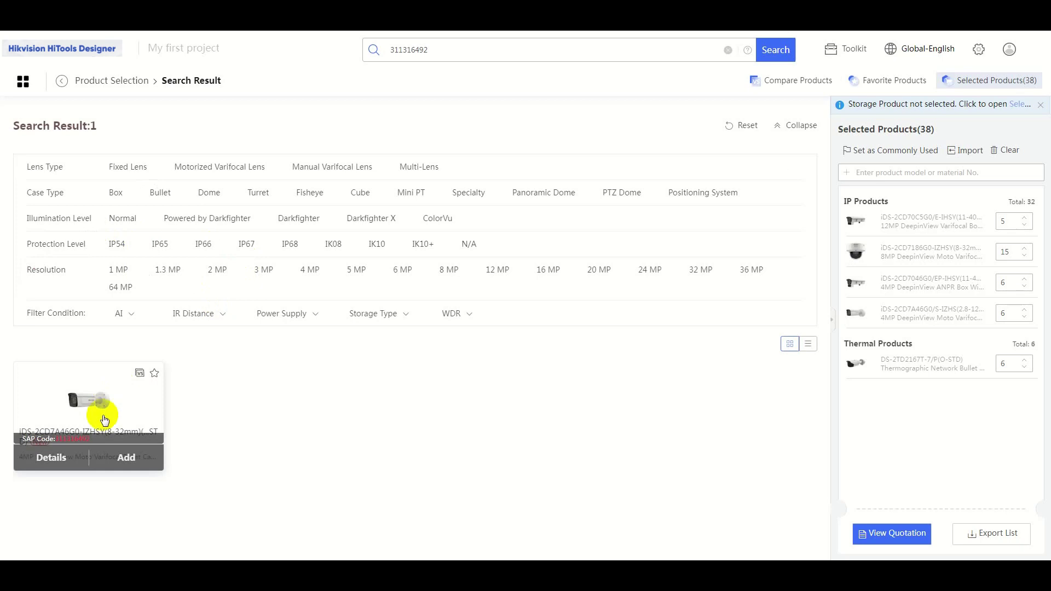
Add 6 units of the iDS-2CD7A46G0-IZHSY(8-32mm) camera to the selected products.
click(126, 457)
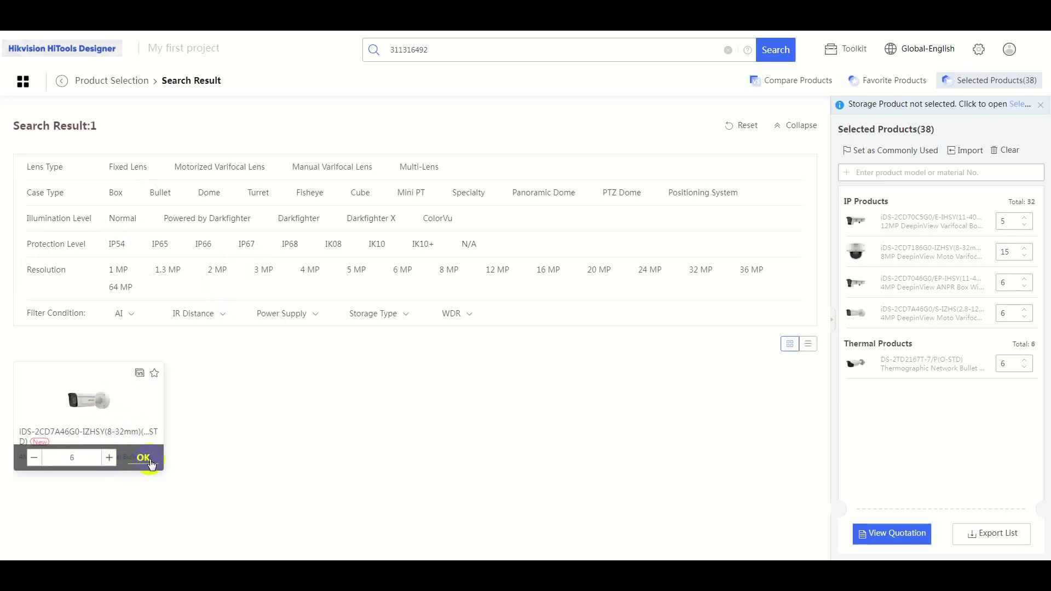
click(144, 459)
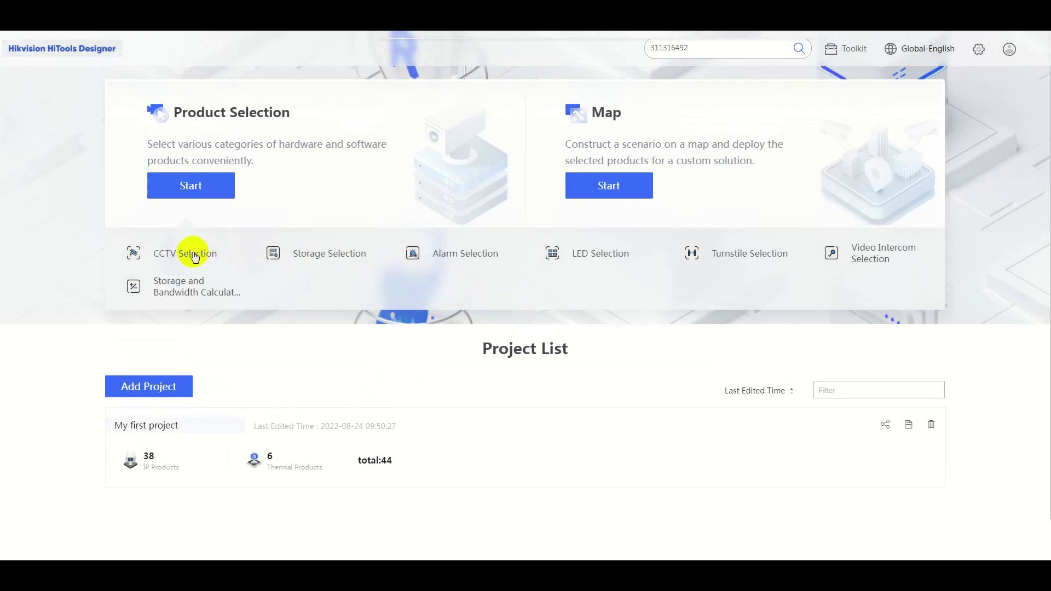
Start a CCTV selection and set distance to target 10 m, target height 3 m, installation height 3.5 m and pixel density 125 px/m.
click(228, 254)
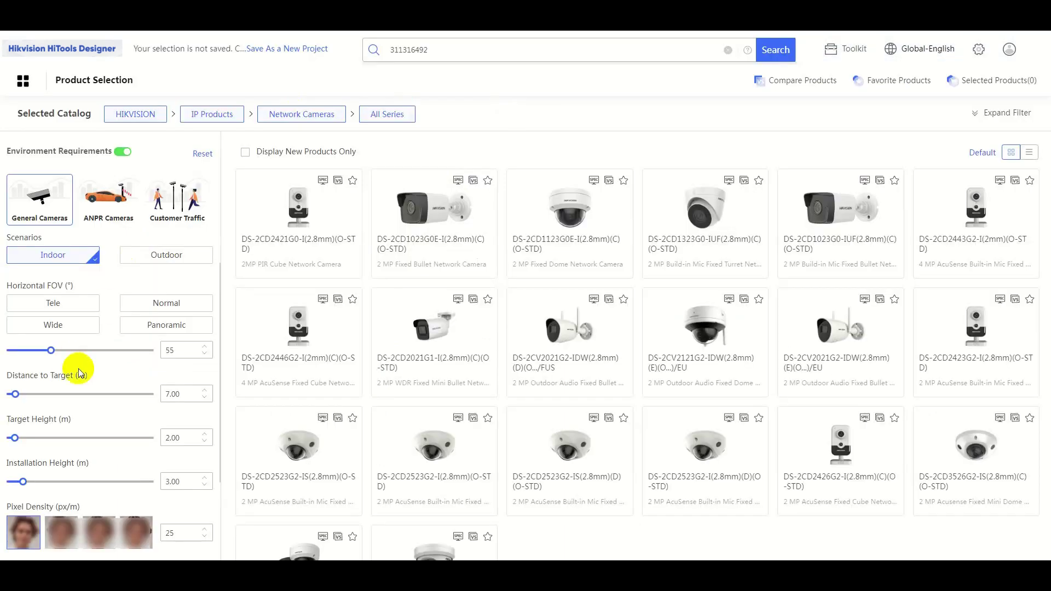
click(164, 394)
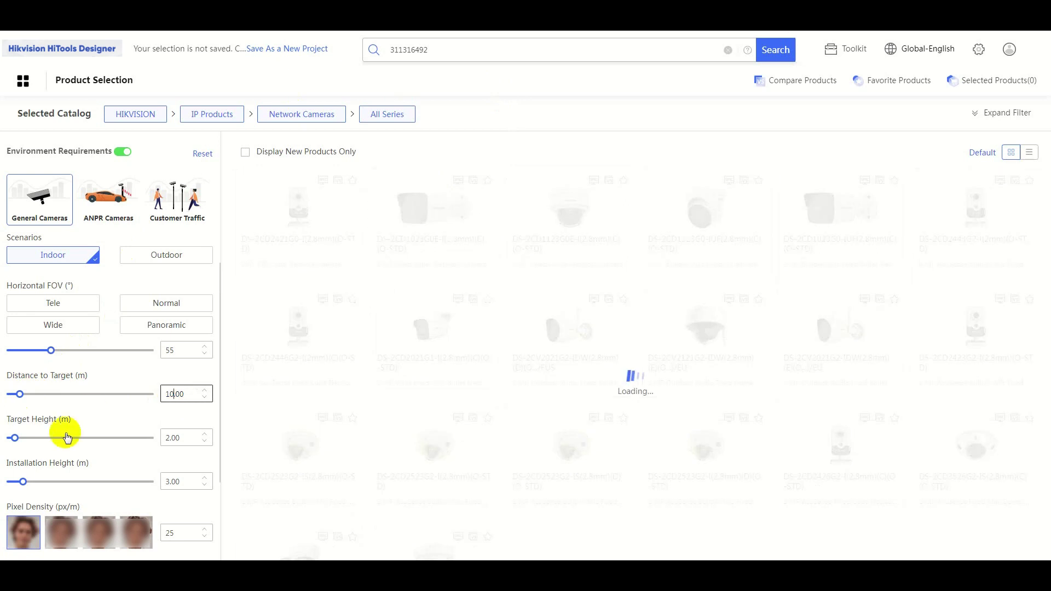
double_click(169, 437)
text(3)
double_click(188, 481)
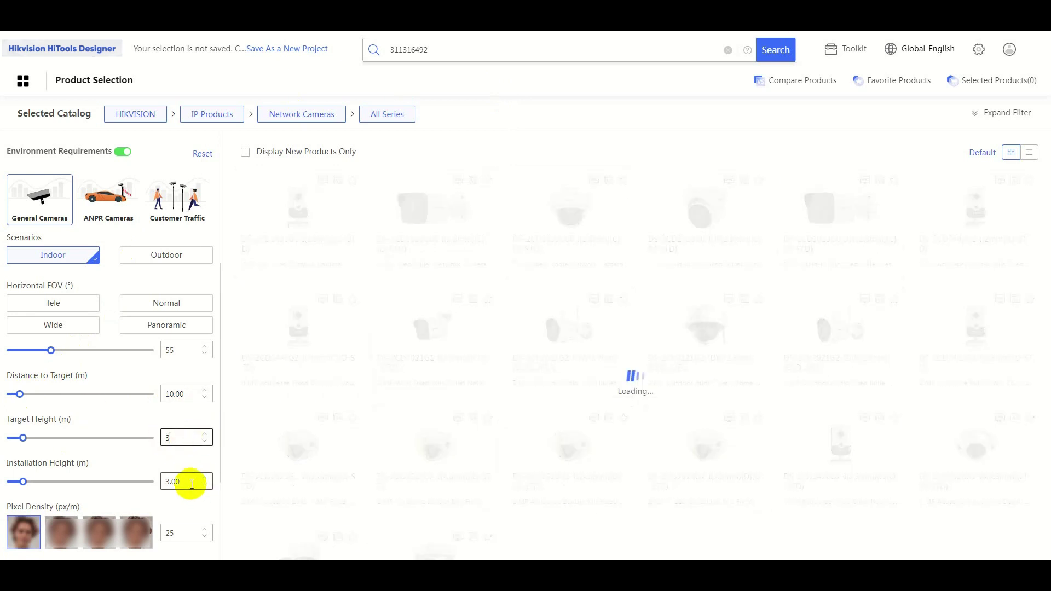
text(3.5)
scroll(183, 459, down, 1)
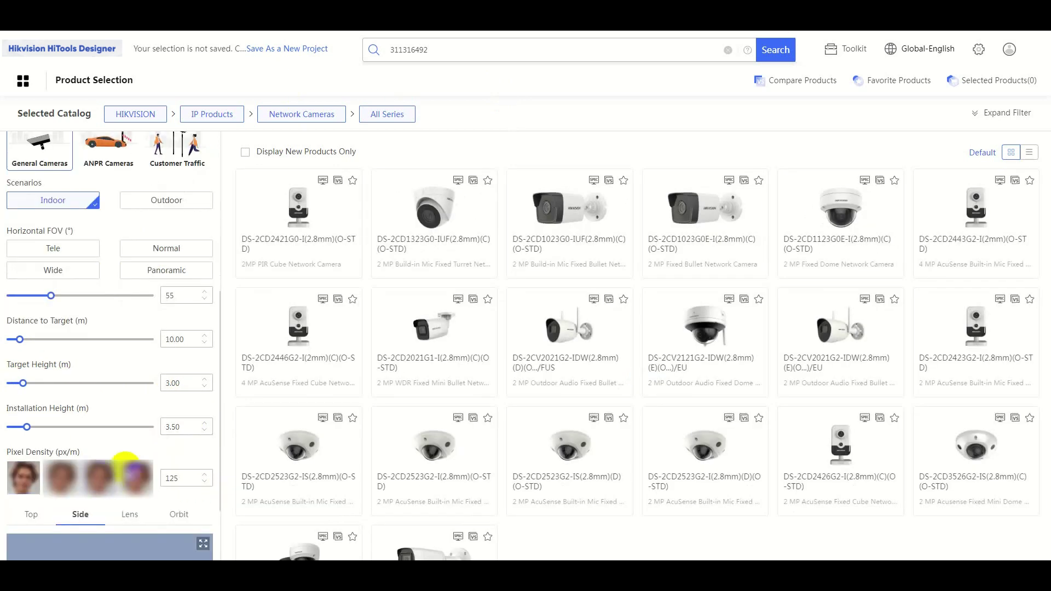
click(104, 479)
Examine the enlarged general camera coverage preview in the Lens and Orbit views, rotating the orbit view.
scroll(143, 449, down, 2)
click(203, 447)
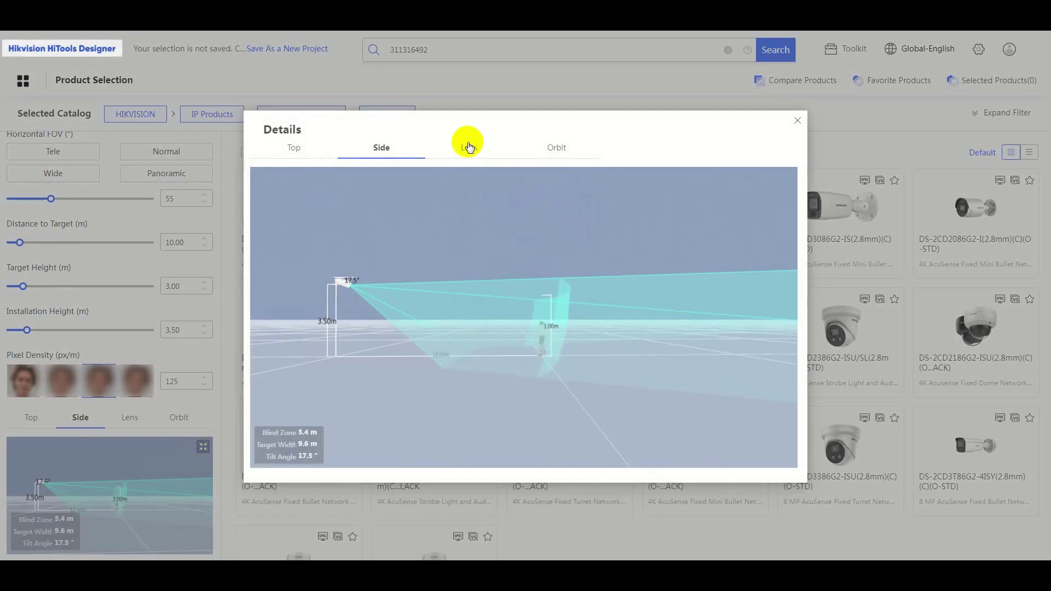
click(468, 146)
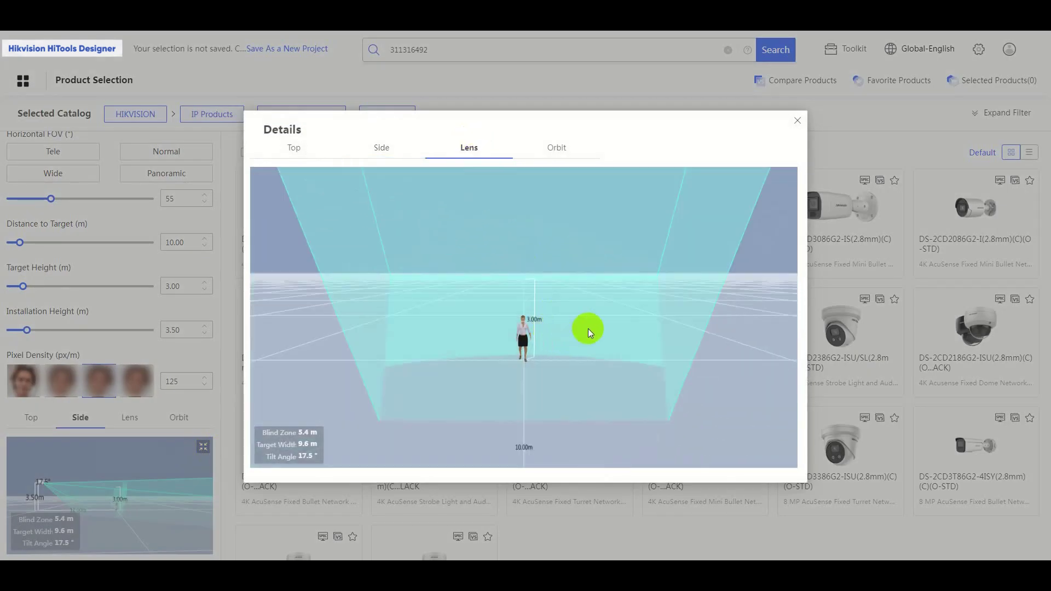
click(564, 150)
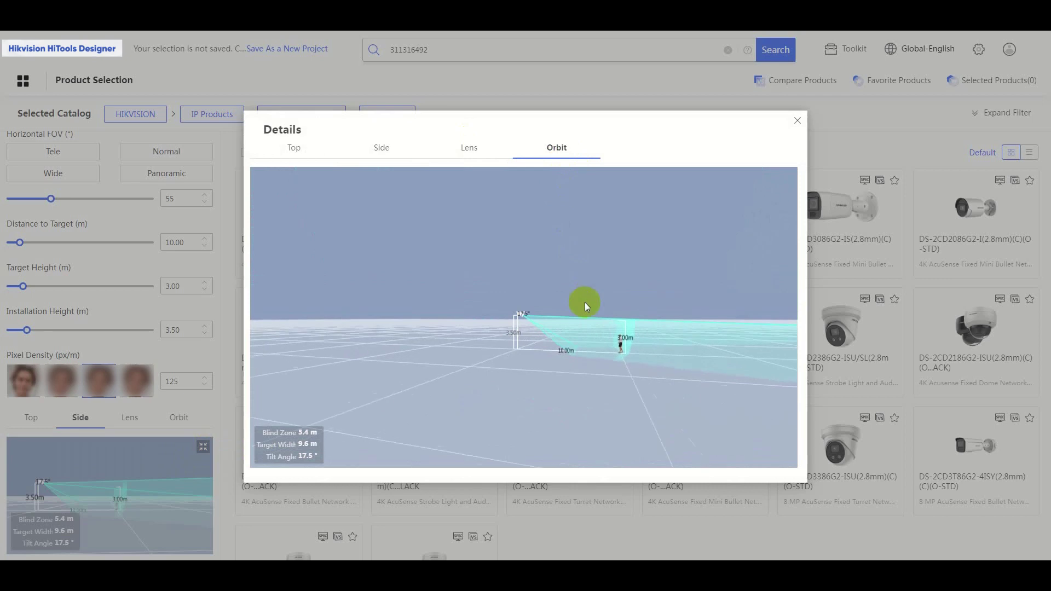
drag(632, 349, 799, 123)
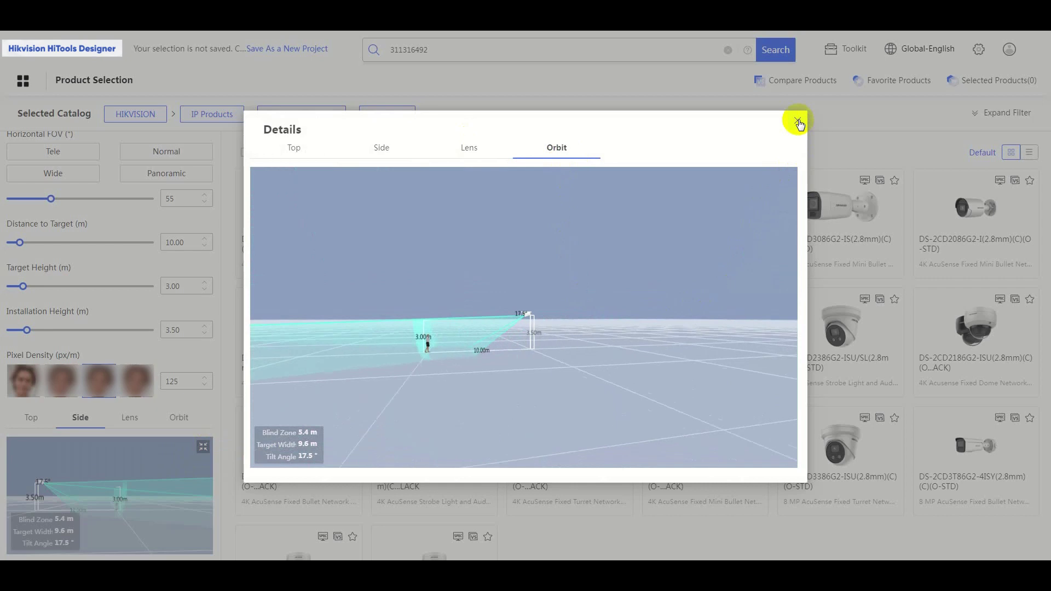
click(799, 121)
Add 6 units of the DS-2CD2386G2-IU(2.8mm)(C)(O-STD) turret camera to the selected products.
mouse_move(411, 335)
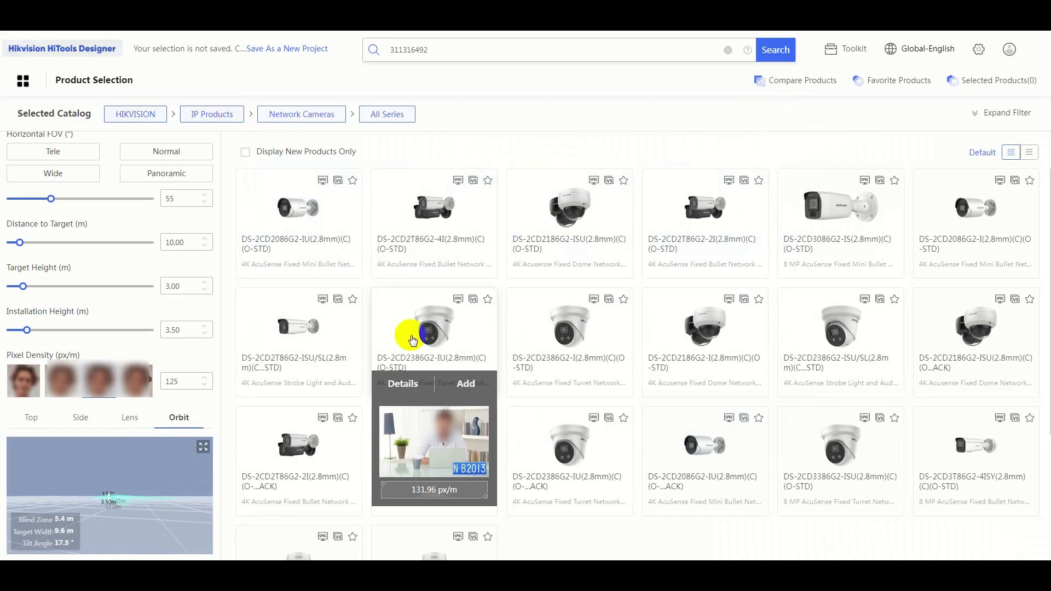
click(465, 383)
click(453, 384)
click(452, 384)
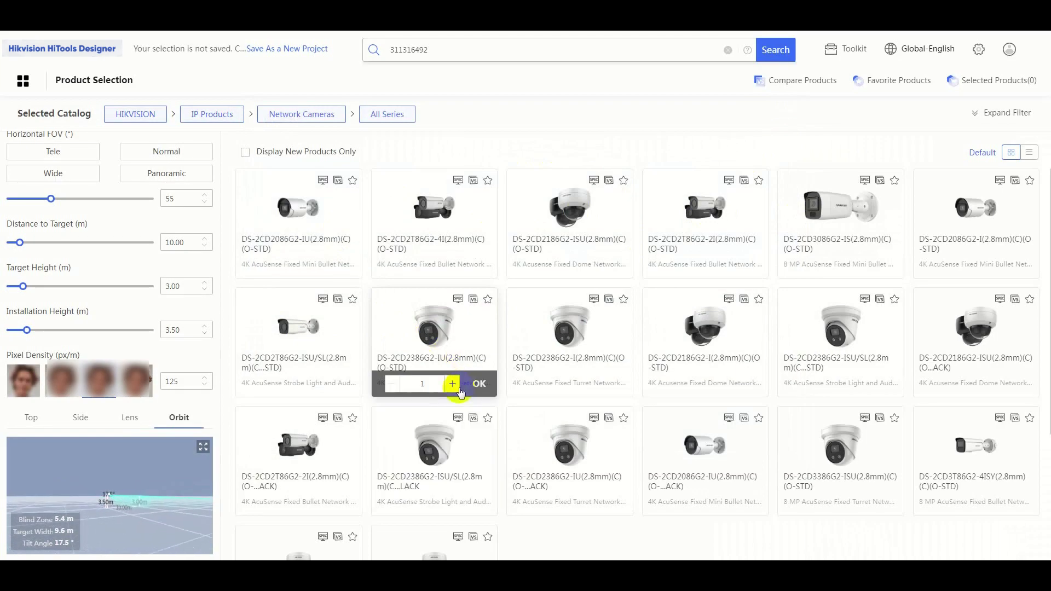
click(452, 383)
click(452, 384)
click(453, 385)
click(478, 384)
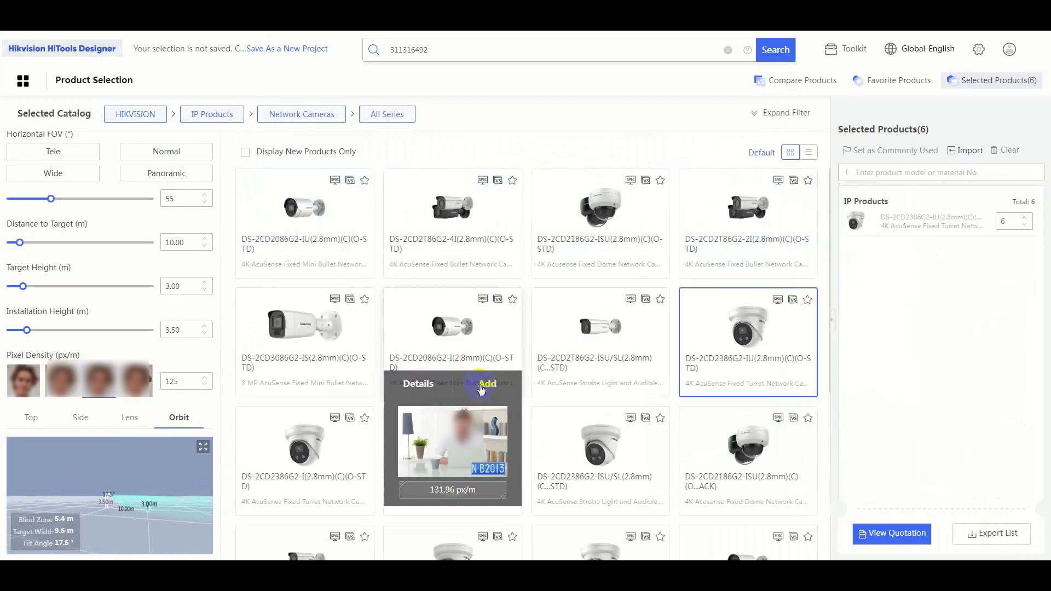
Switch the environment requirements to Customer Traffic with distance to target 5 m, installation height 4 m and door width 3.5 m.
scroll(110, 274, up, 5)
click(108, 213)
click(185, 226)
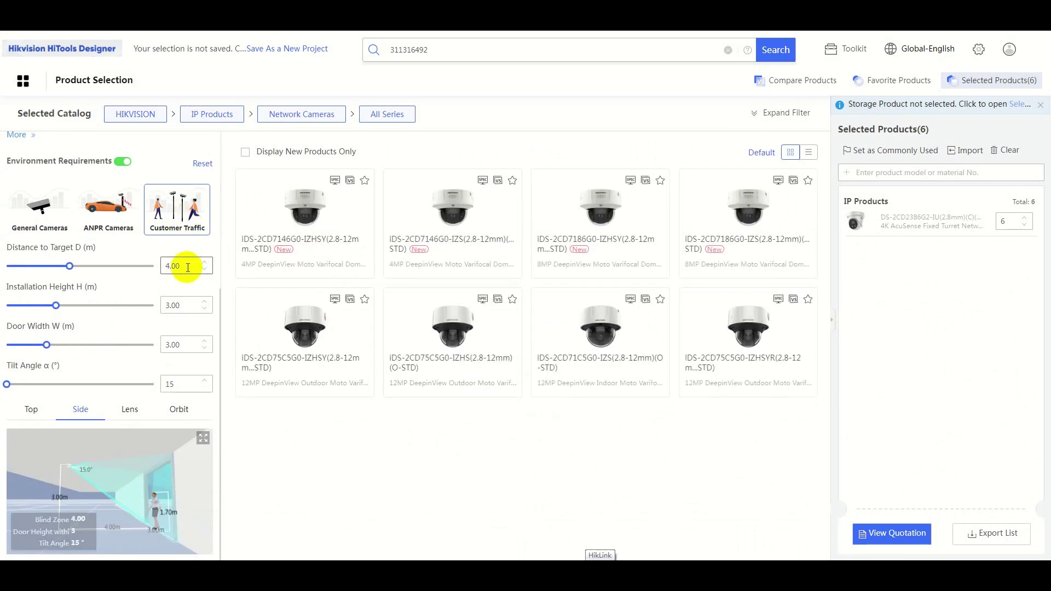
double_click(170, 265)
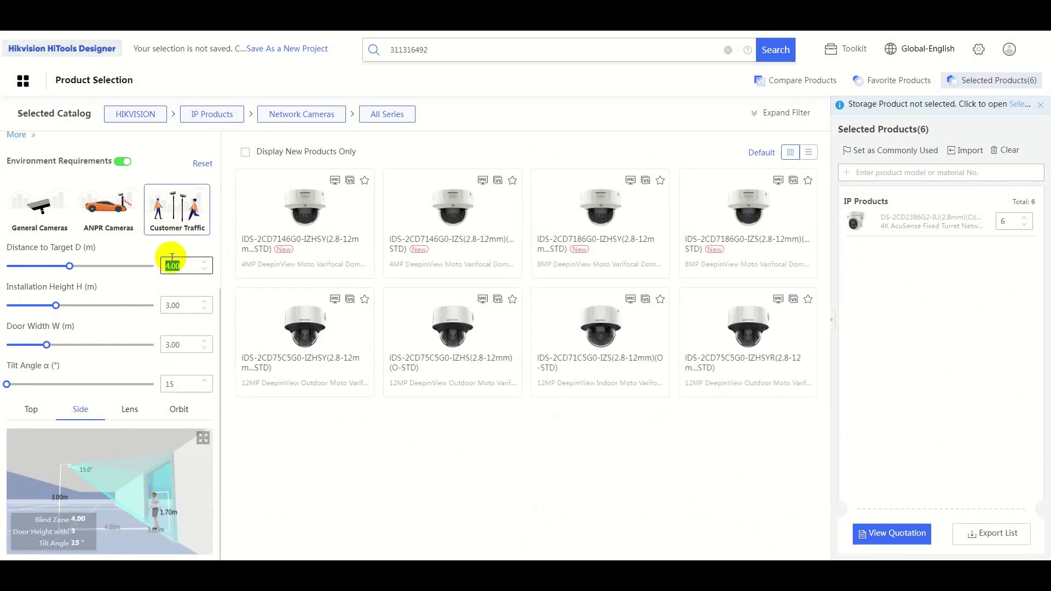
text(5)
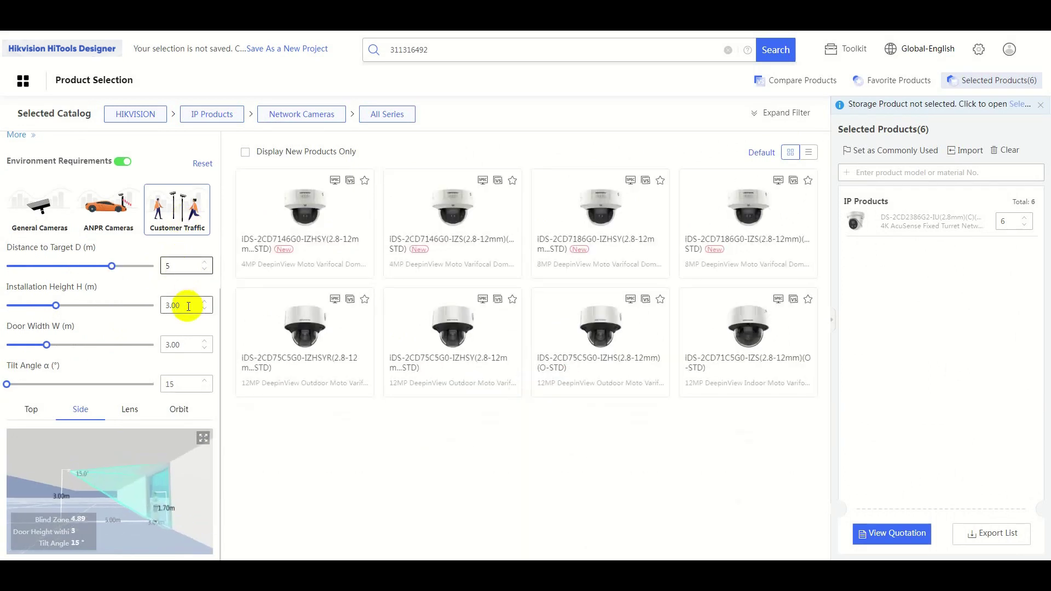
double_click(165, 304)
text(8)
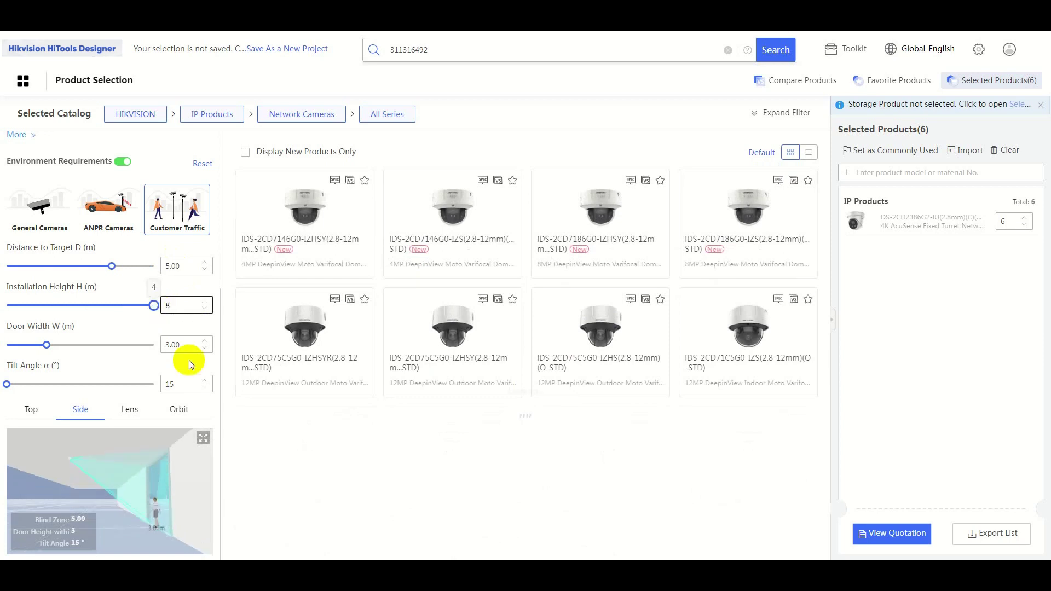
double_click(177, 304)
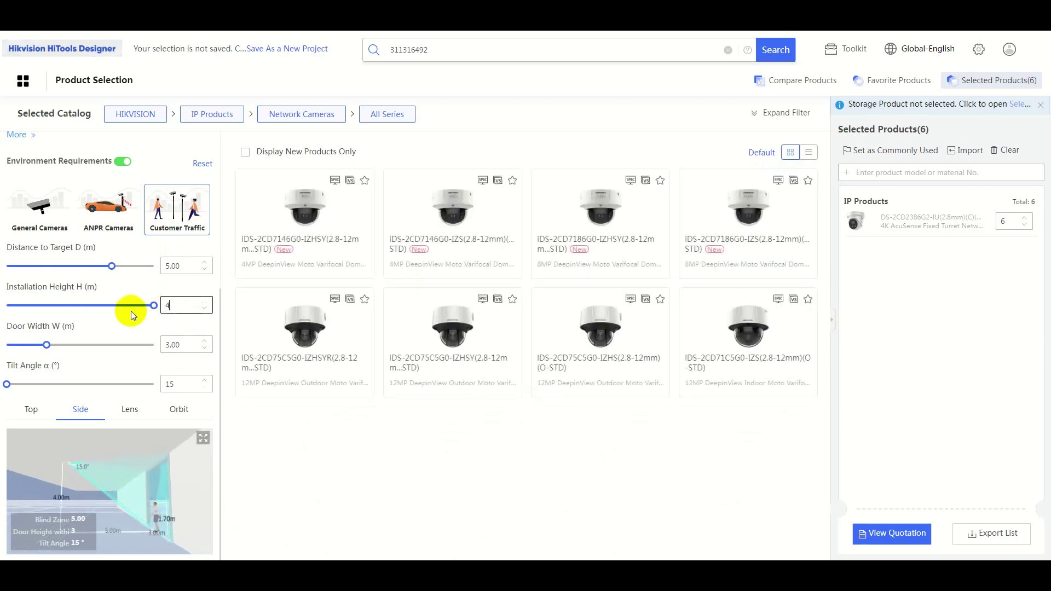
double_click(177, 344)
text(3.5)
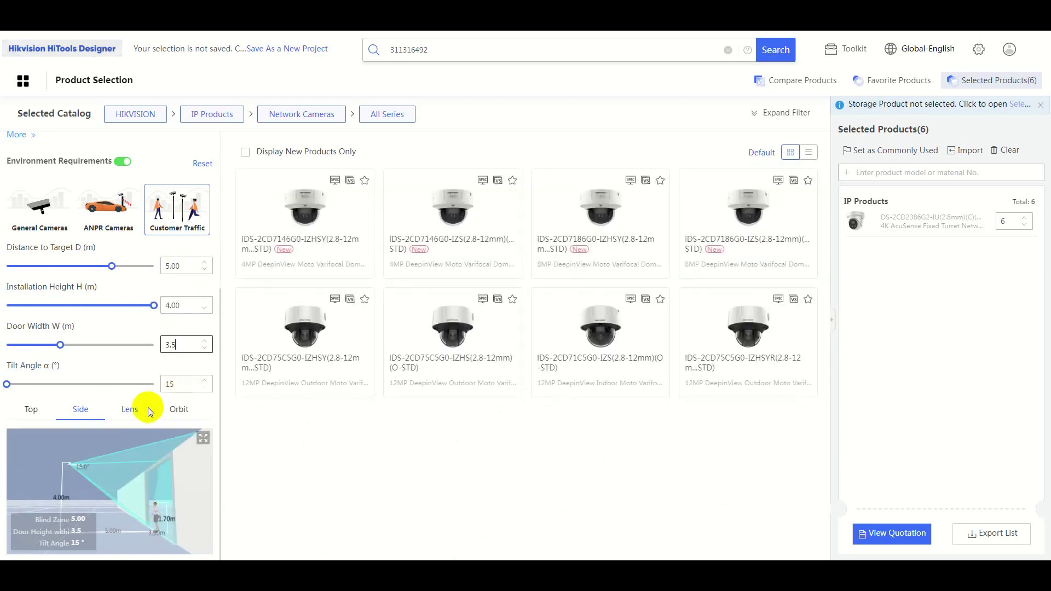
Examine the enlarged customer traffic coverage preview in the Lens and Orbit views.
click(198, 448)
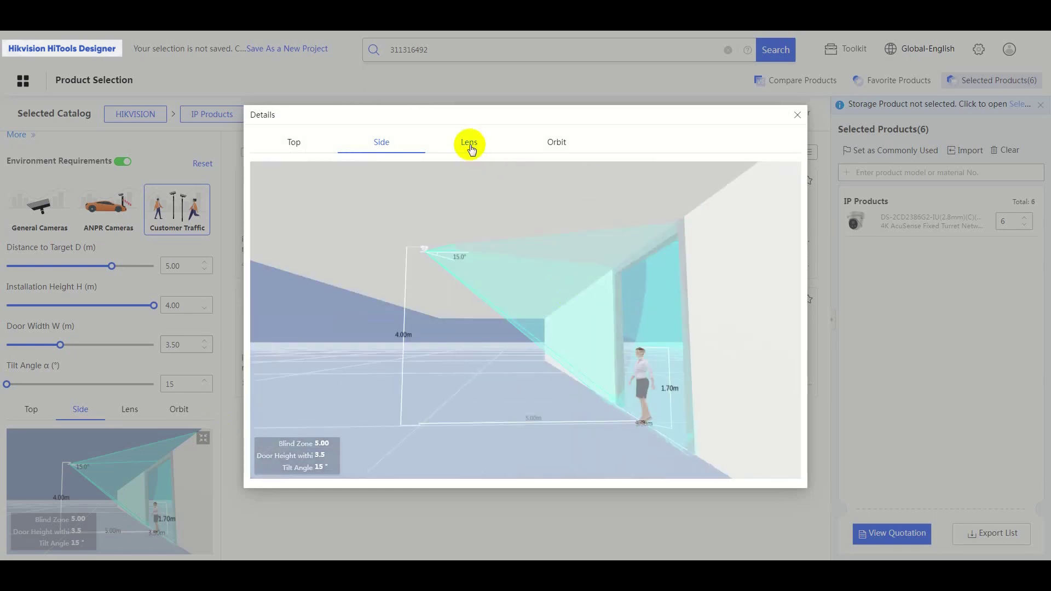
click(470, 147)
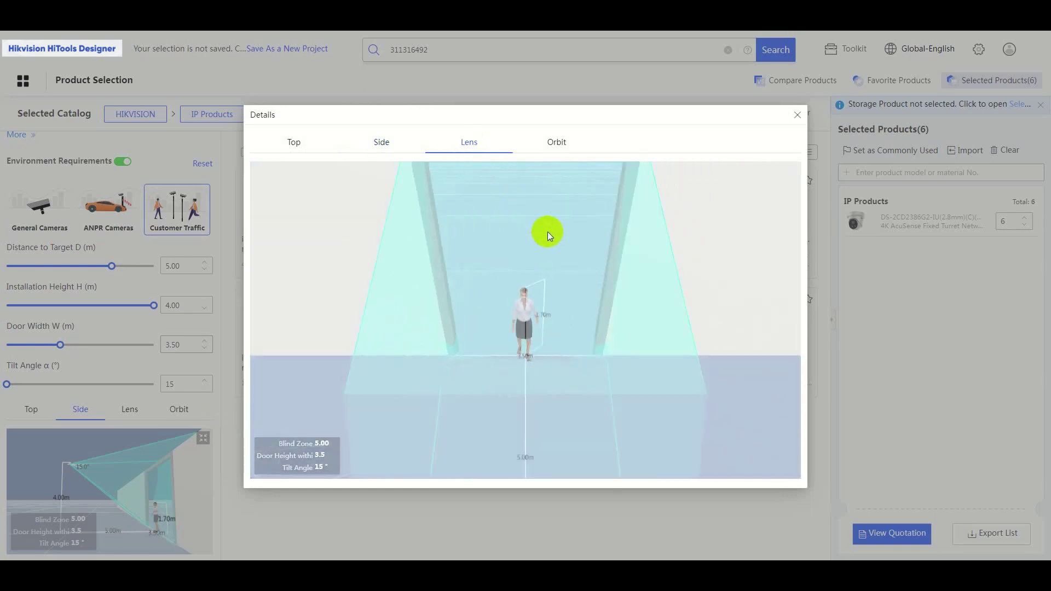
click(566, 151)
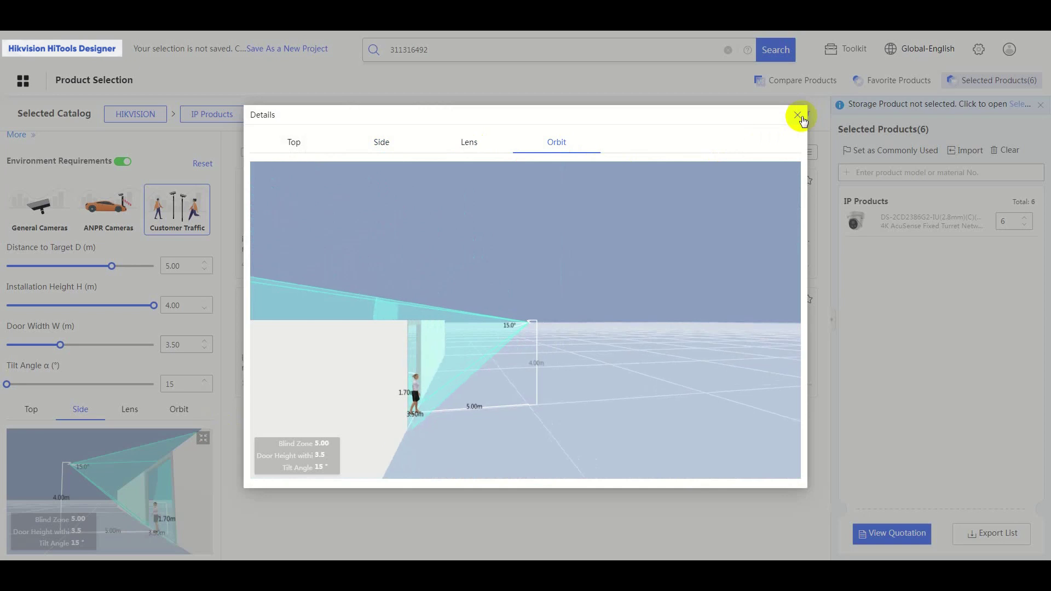
click(798, 115)
Add 6 units of the iDS-2CD7146G0-IZHSY dome camera to the selected products.
click(329, 265)
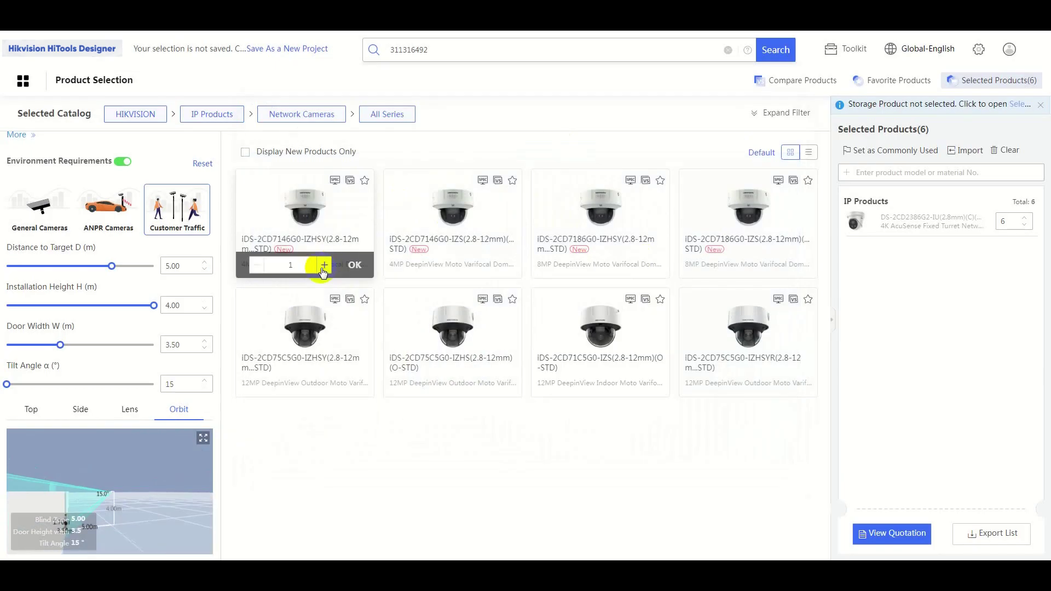
click(353, 266)
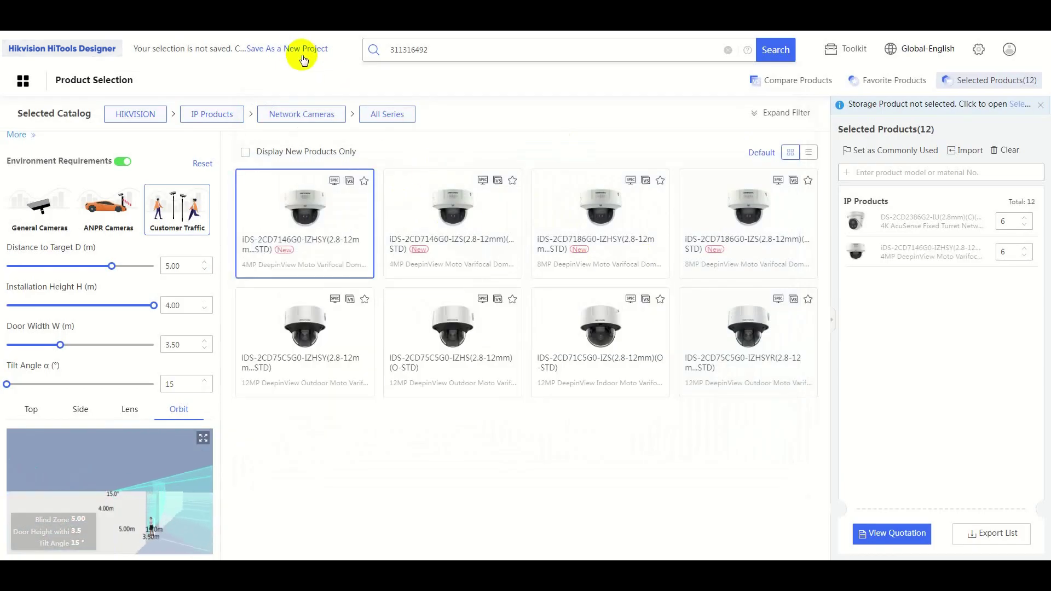
Save the selection as a new project named My CCTV Solution.
click(304, 51)
drag(470, 160, 417, 161)
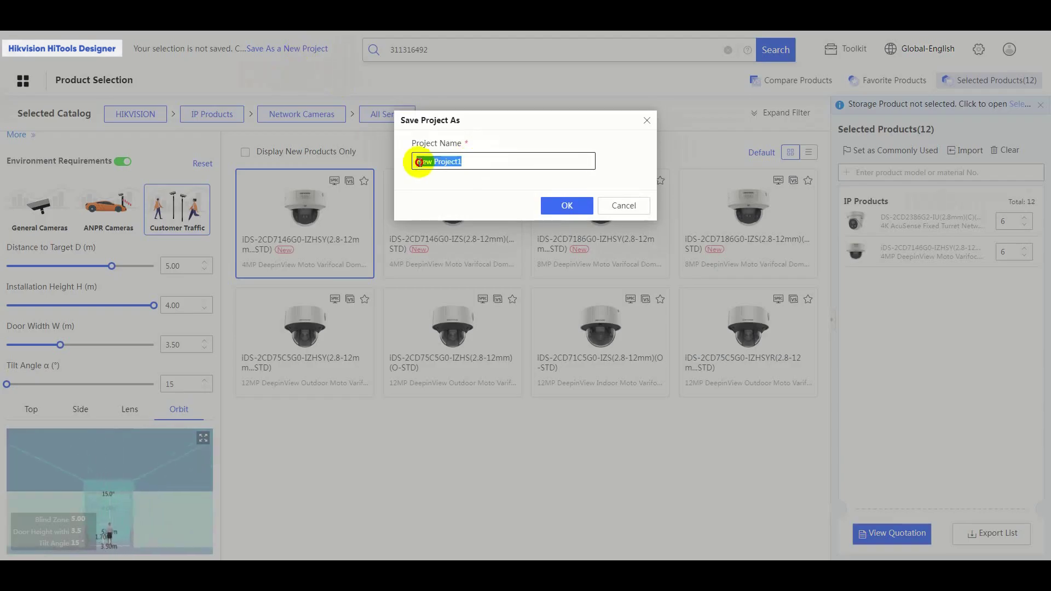
text(My)
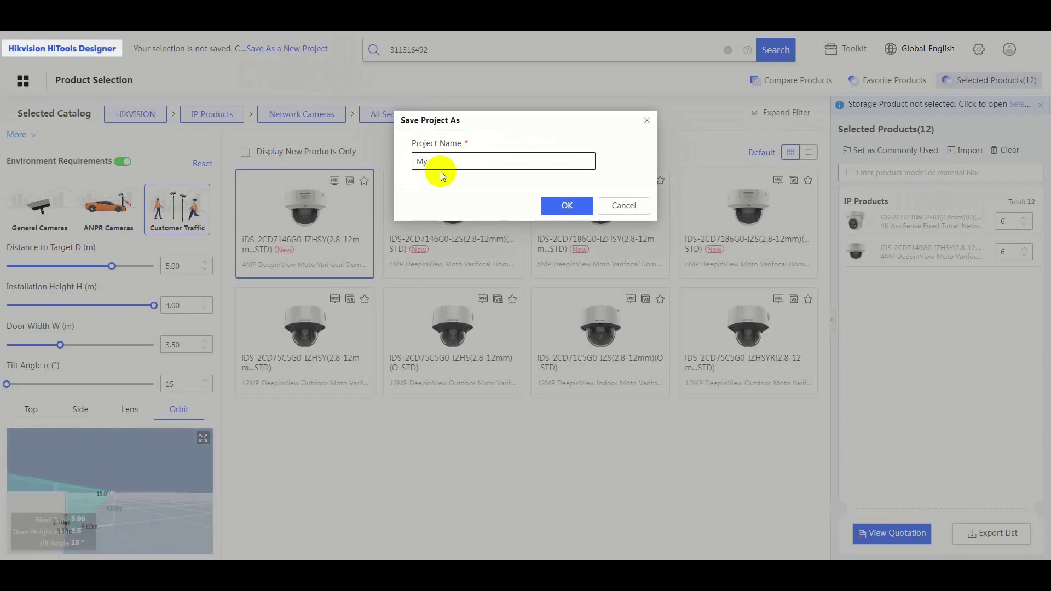
text( CCTV Solution)
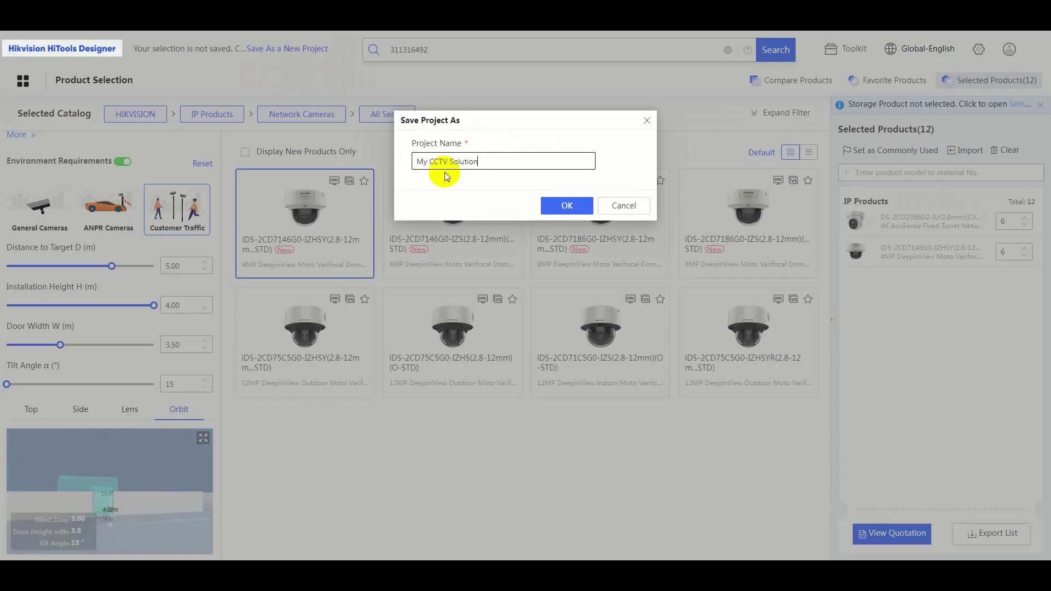
click(564, 206)
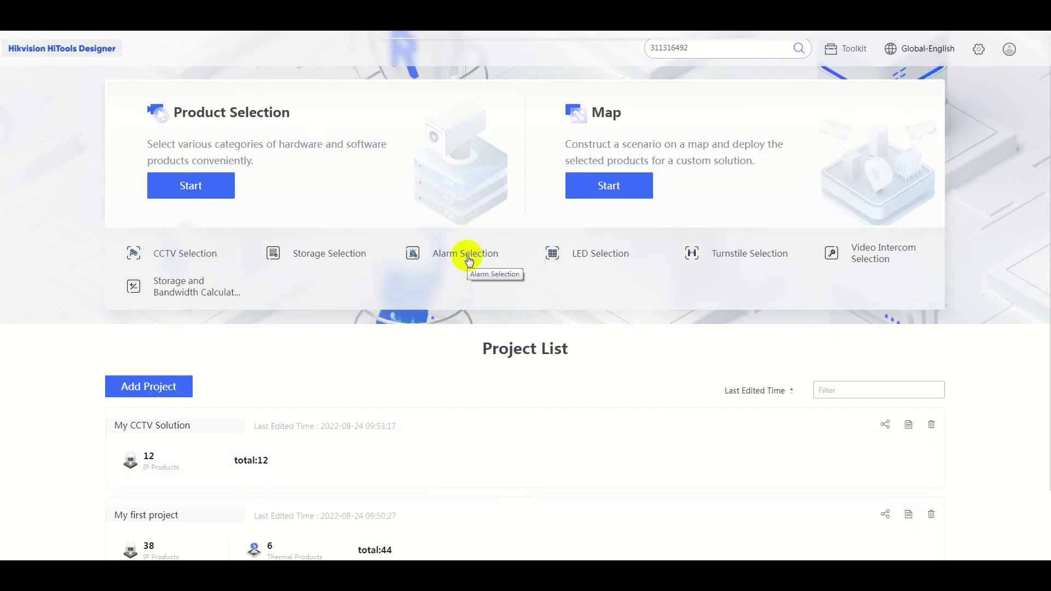
Start an alarm selection for the House scenario with intrusion, fire, flood, home automation and elderly/kids care protection.
click(469, 256)
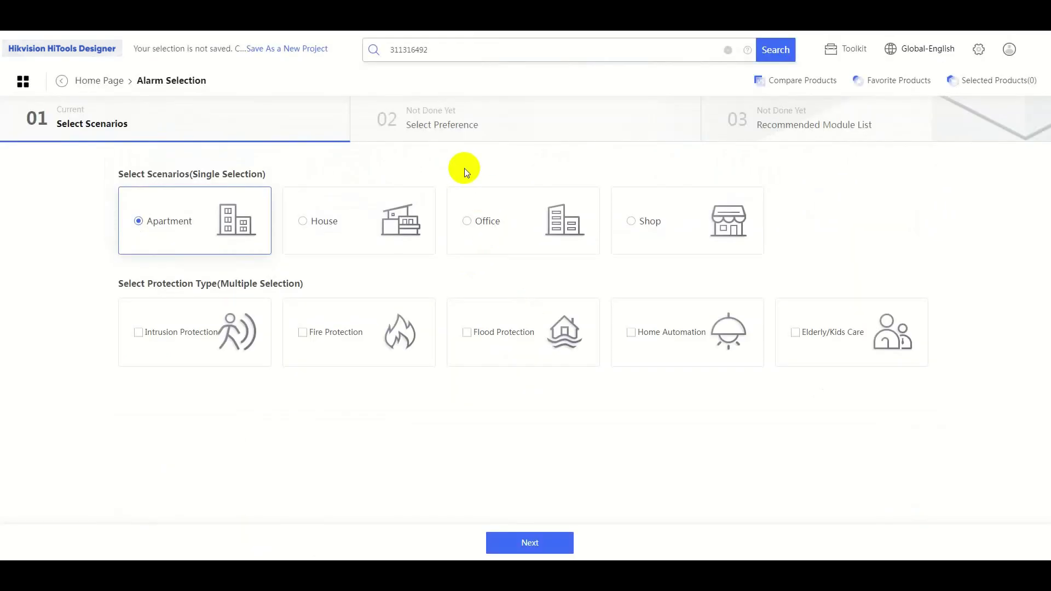
click(399, 225)
click(233, 332)
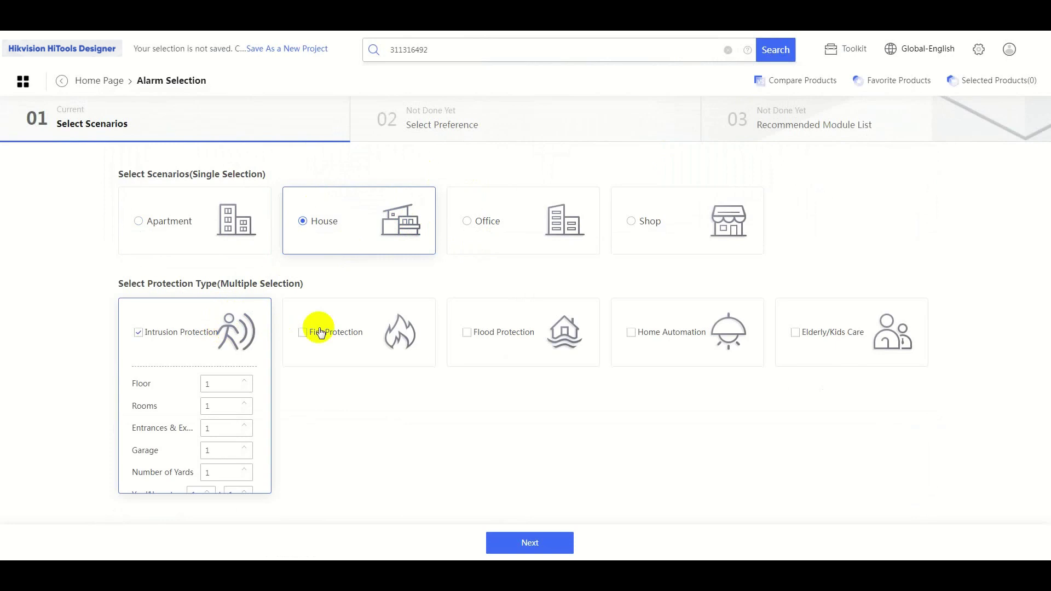
click(321, 334)
click(505, 332)
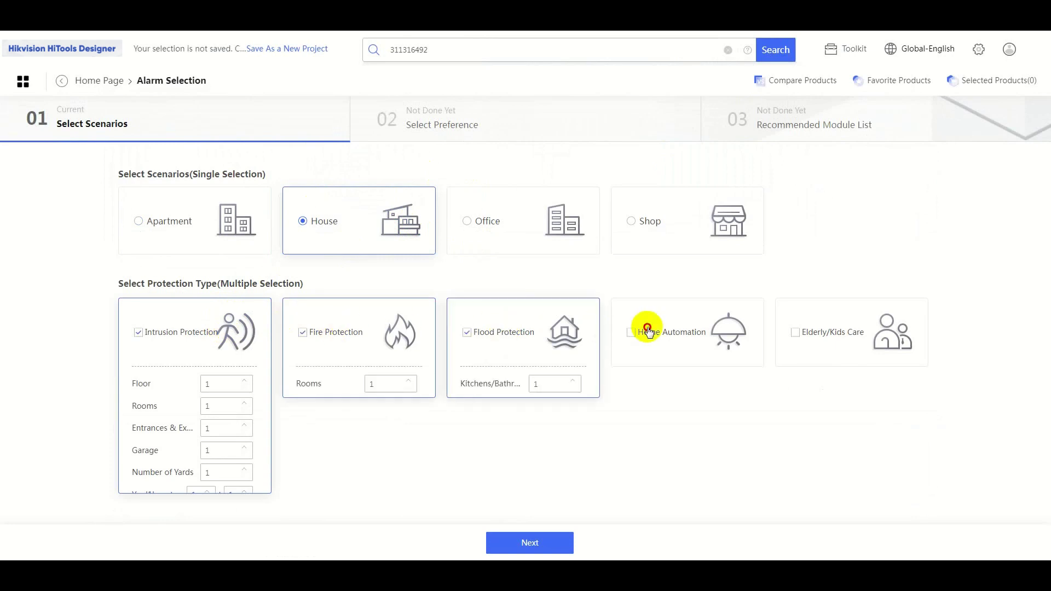
click(646, 329)
click(792, 330)
Set the intrusion protection details to 3 floors, 6 rooms and 2 entrances and exits.
click(212, 385)
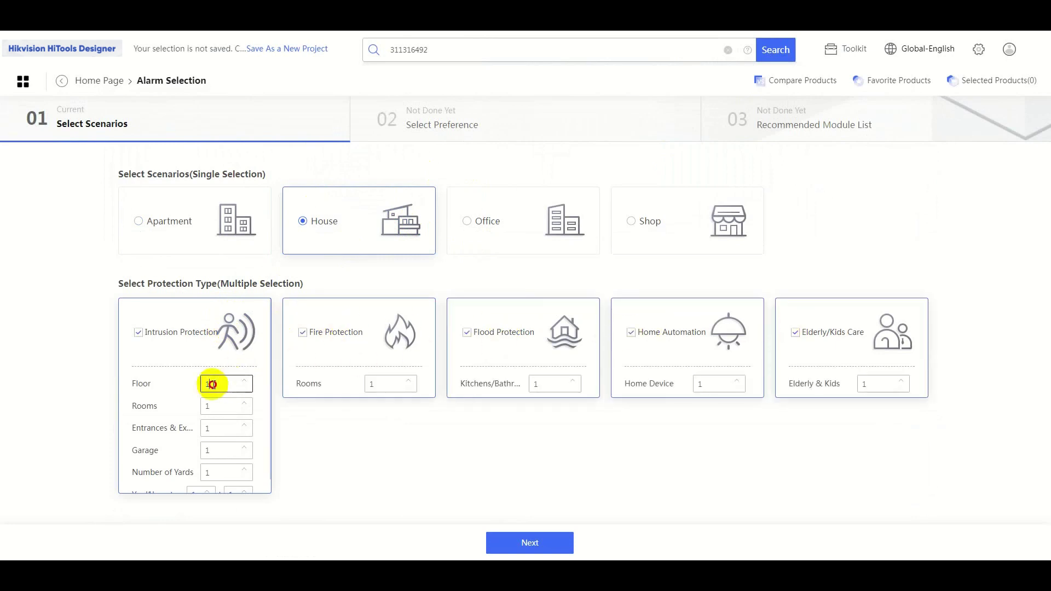
text(3)
click(211, 405)
text(6)
click(208, 429)
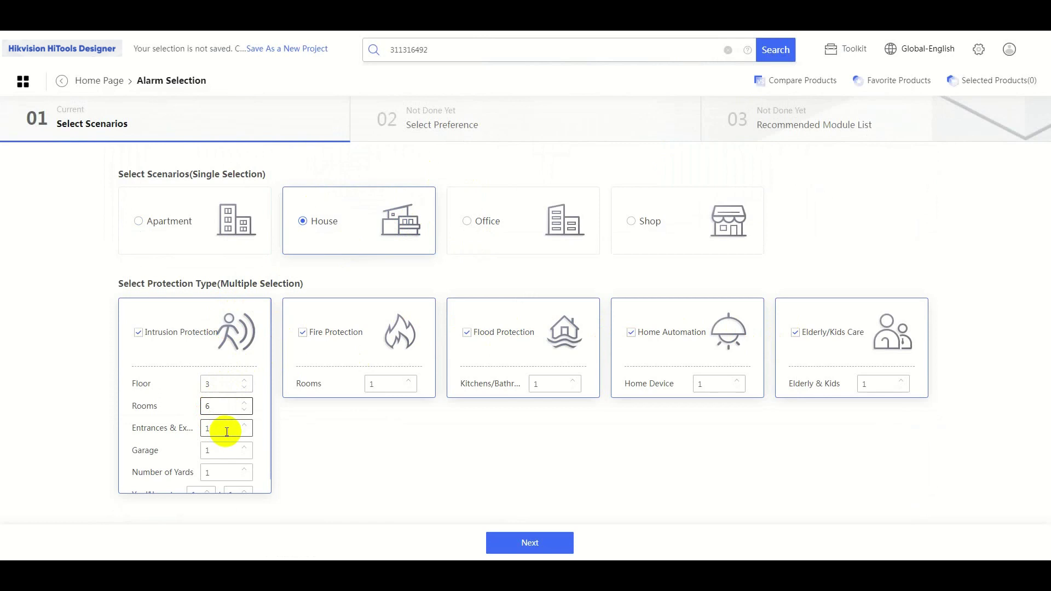
text(2)
scroll(224, 454, down, 1)
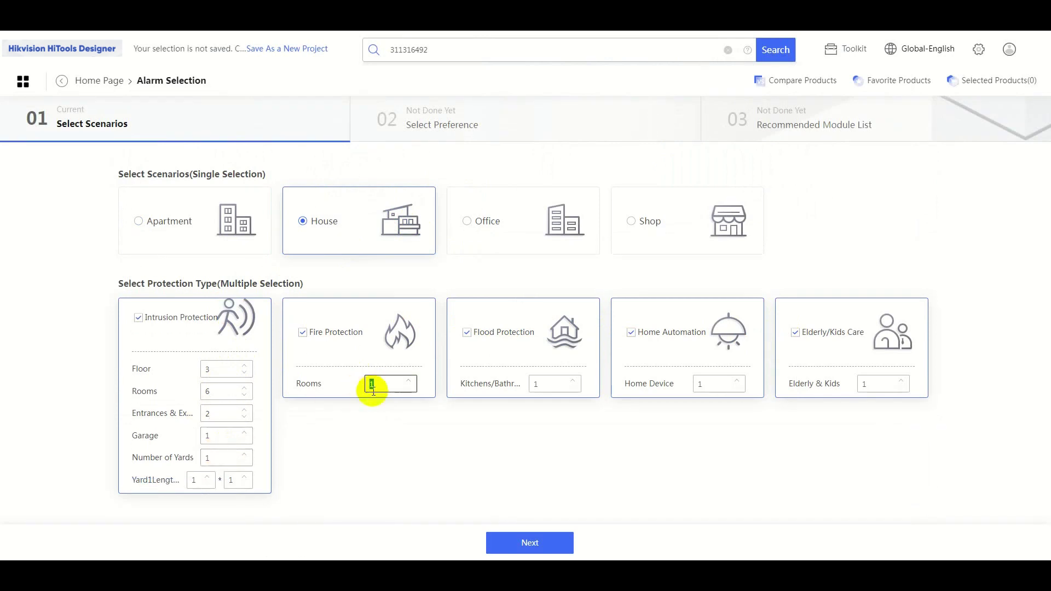
Set fire protection to 6 rooms, flood protection to 2 kitchens/bathrooms, home automation to 15 devices and elderly/kids care to 2, and continue.
double_click(372, 386)
text(6)
click(535, 383)
text(2)
double_click(700, 384)
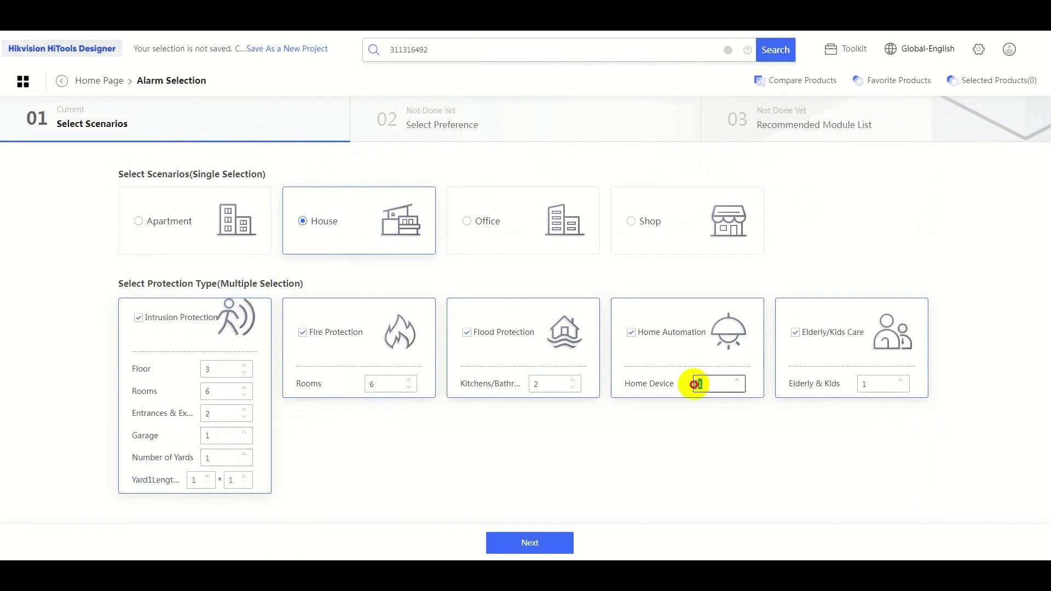
text(15)
double_click(862, 383)
text(2)
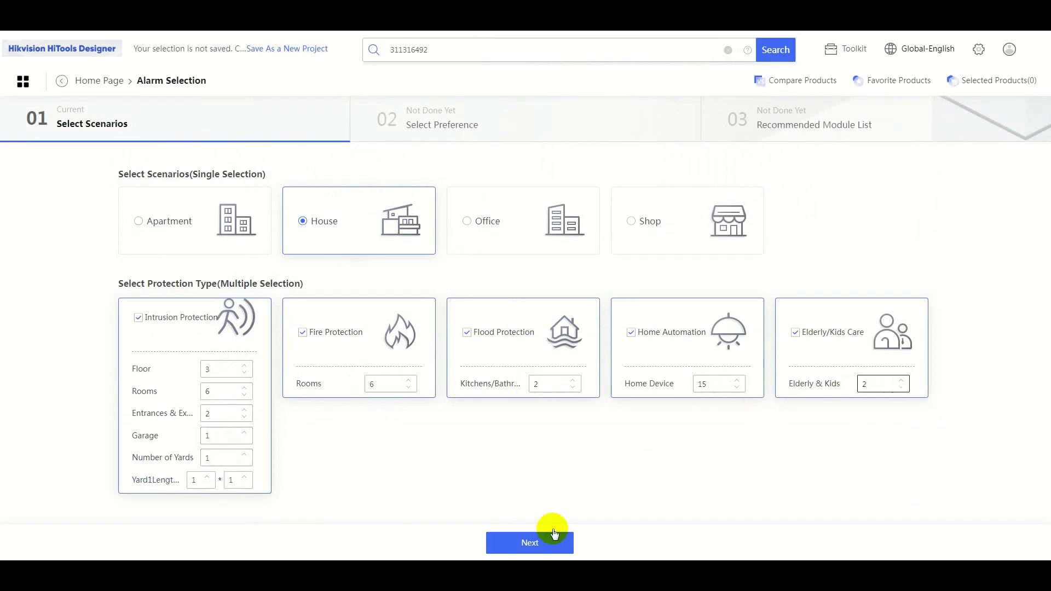
click(542, 542)
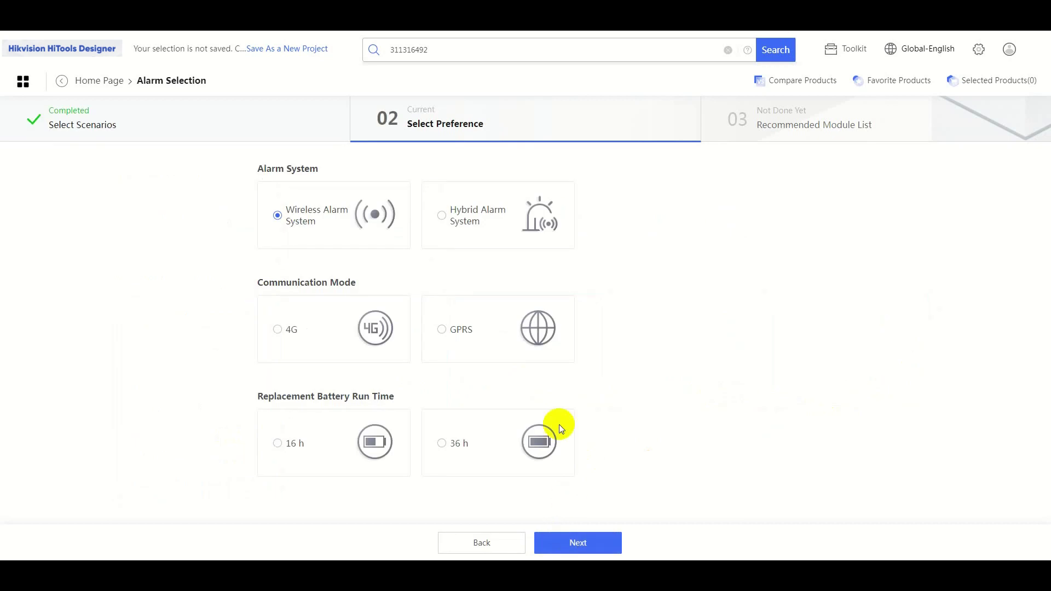
Choose 4G communication and a 36 h replacement battery run time for the wireless alarm system, and continue to the recommended modules.
click(376, 336)
click(493, 450)
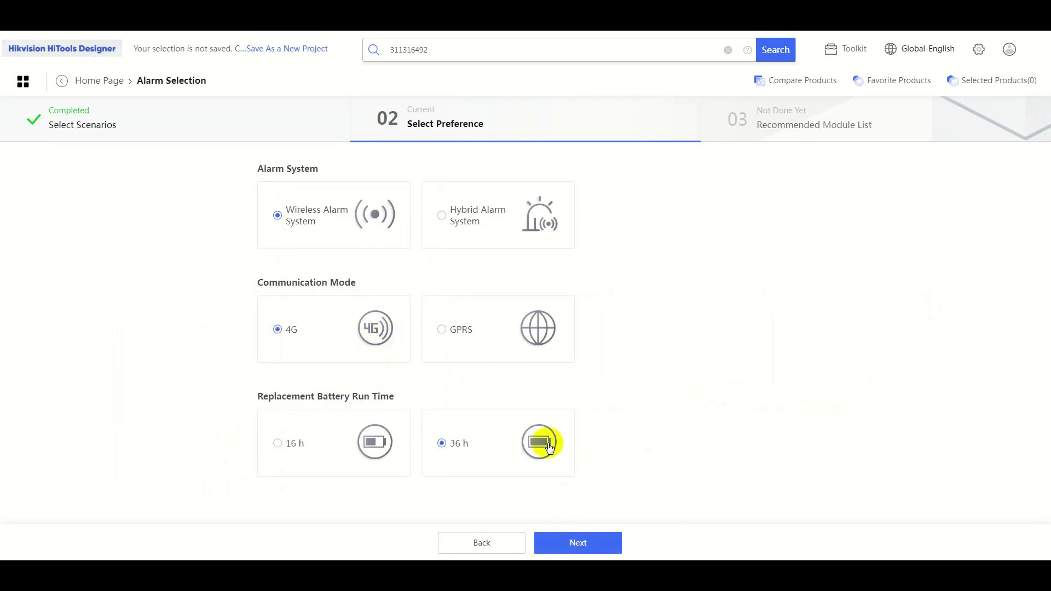
click(586, 542)
Review the recommended alarm modules, add them all to the list and view the selected products.
scroll(436, 363, down, 2)
scroll(438, 383, down, 9)
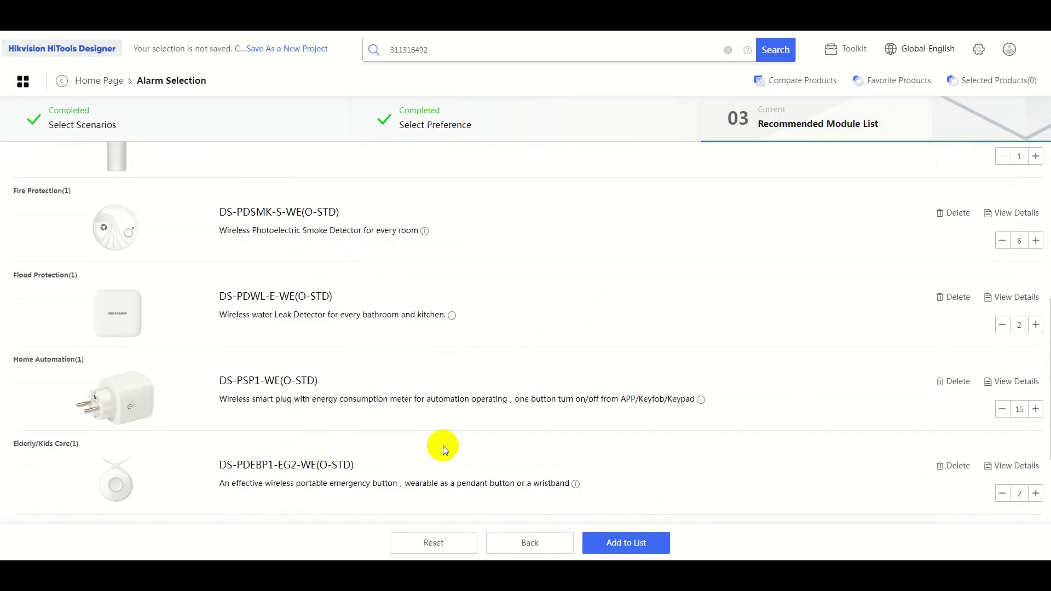
scroll(520, 399, up, 6)
scroll(517, 271, up, 5)
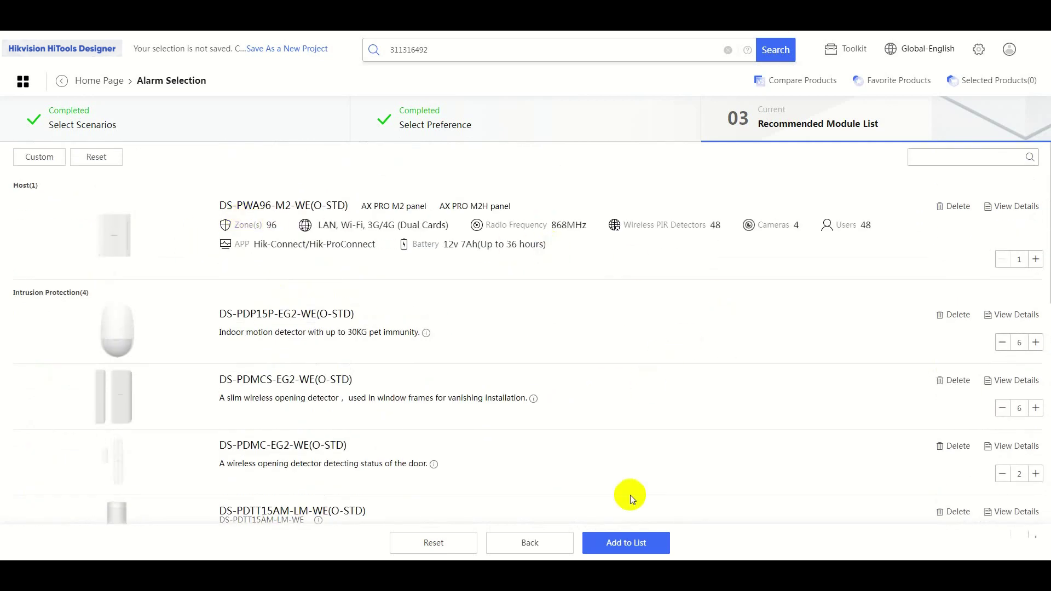
click(624, 544)
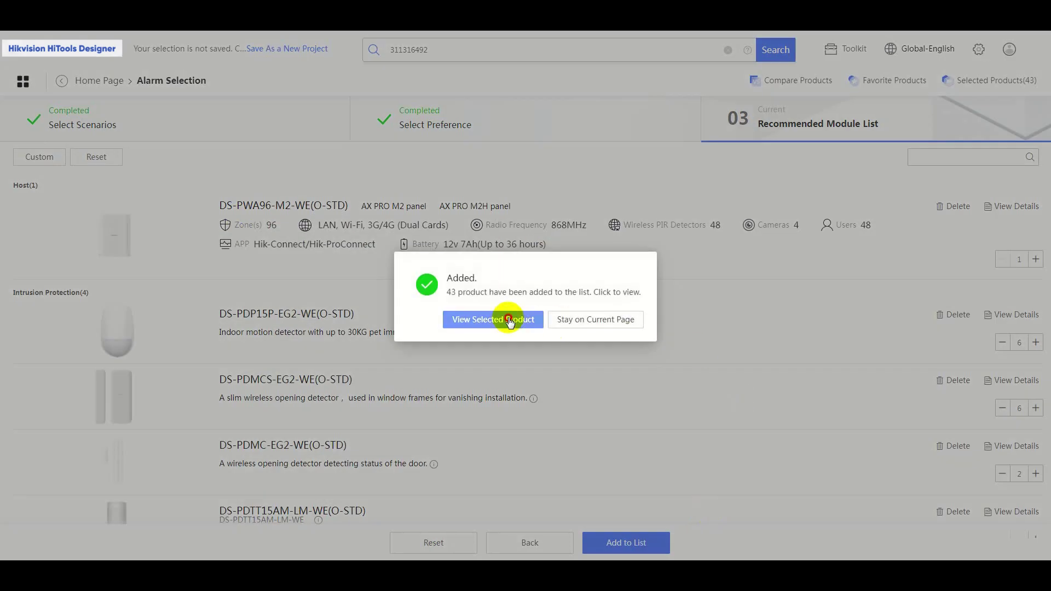
click(513, 316)
scroll(930, 345, down, 1)
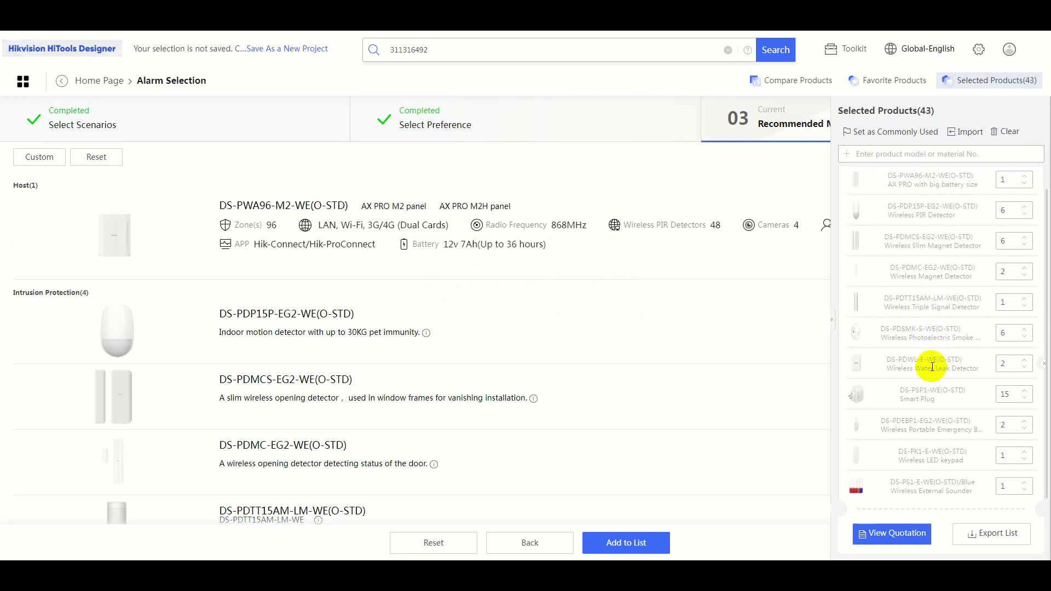
scroll(943, 290, up, 1)
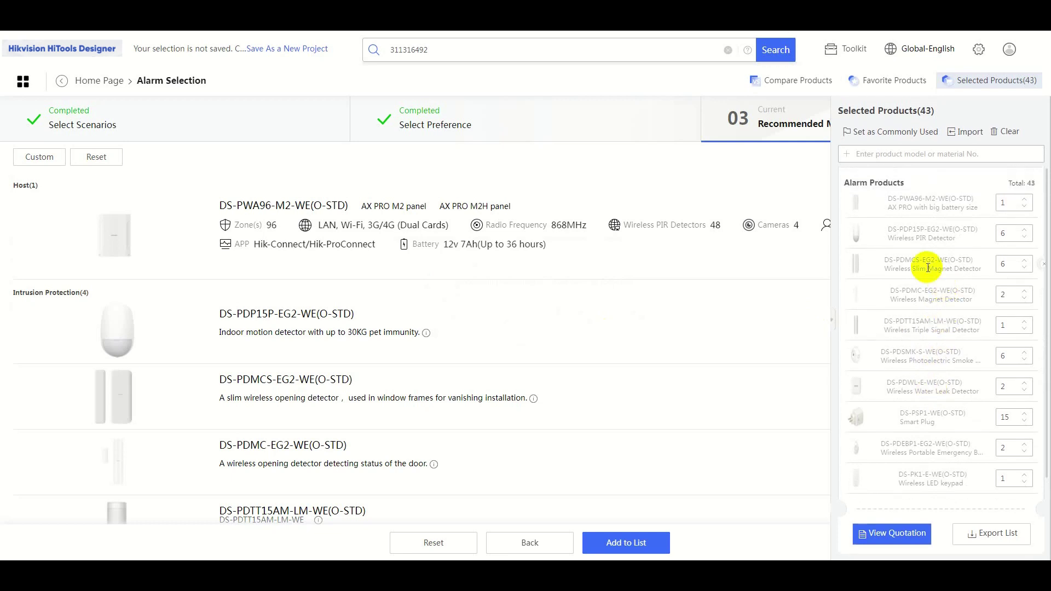
Save the alarm selection as a new project named My Alarm Solution.
click(293, 48)
triple_click(481, 158)
text(My Alar)
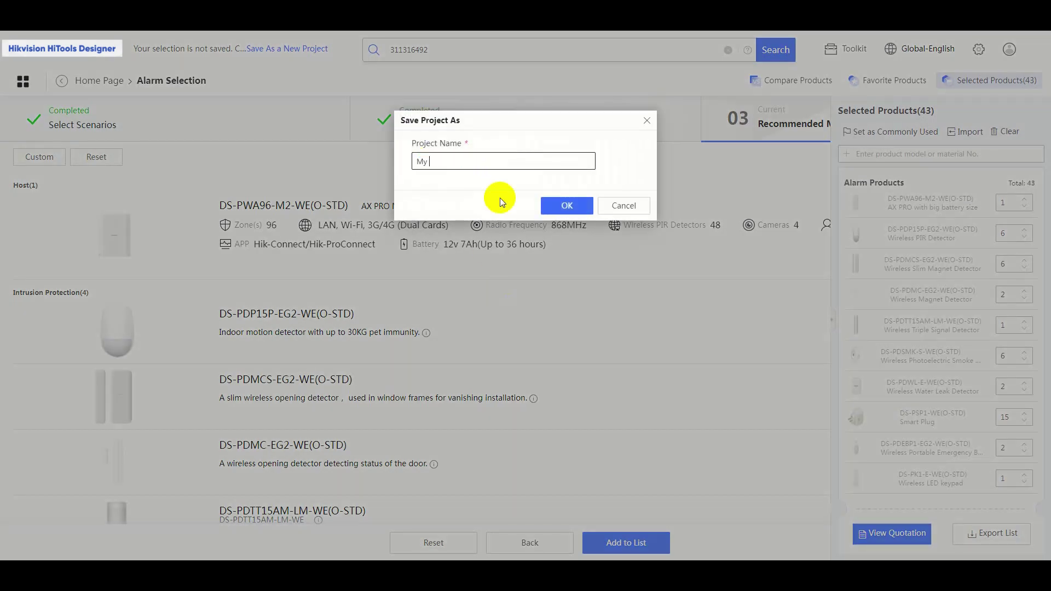
text(m Solution)
click(560, 206)
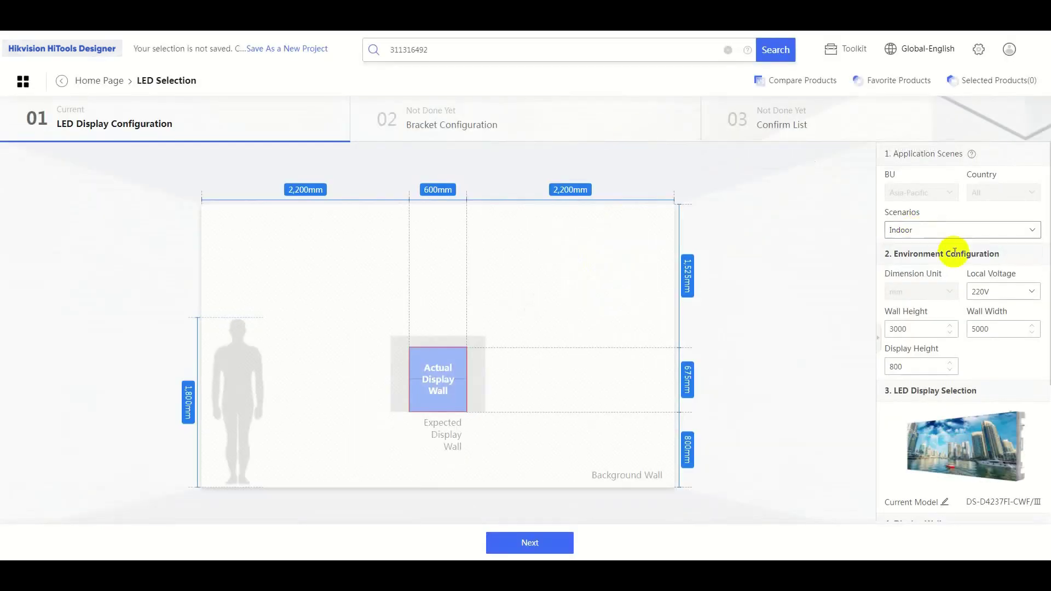
Set the indoor LED environment to a wall height of 4500 mm, wall width of 6500 mm and display height of 500 mm.
drag(930, 329, 885, 330)
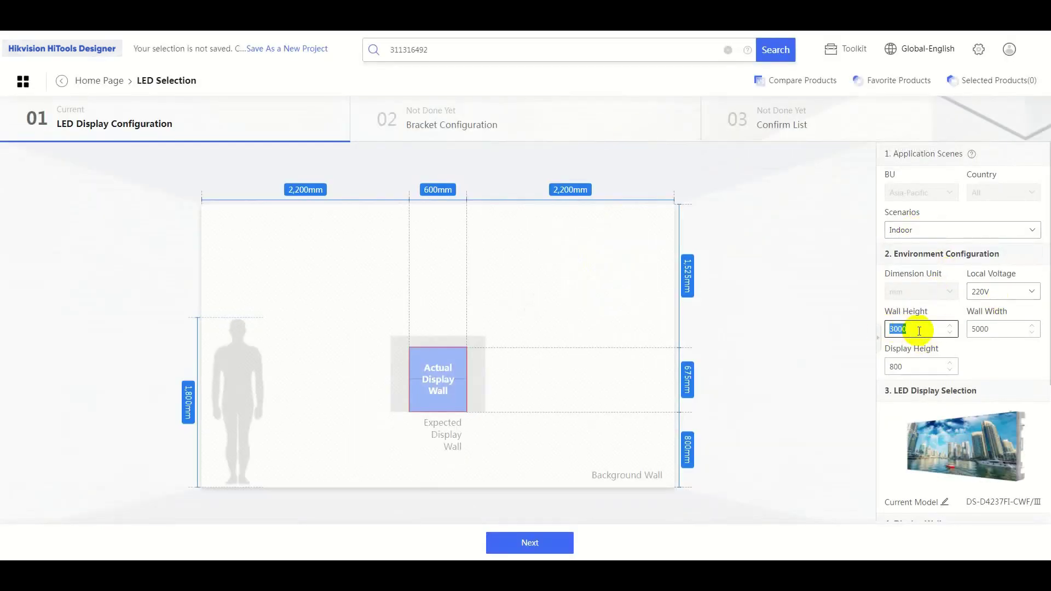
text(4500)
double_click(970, 329)
text(6500)
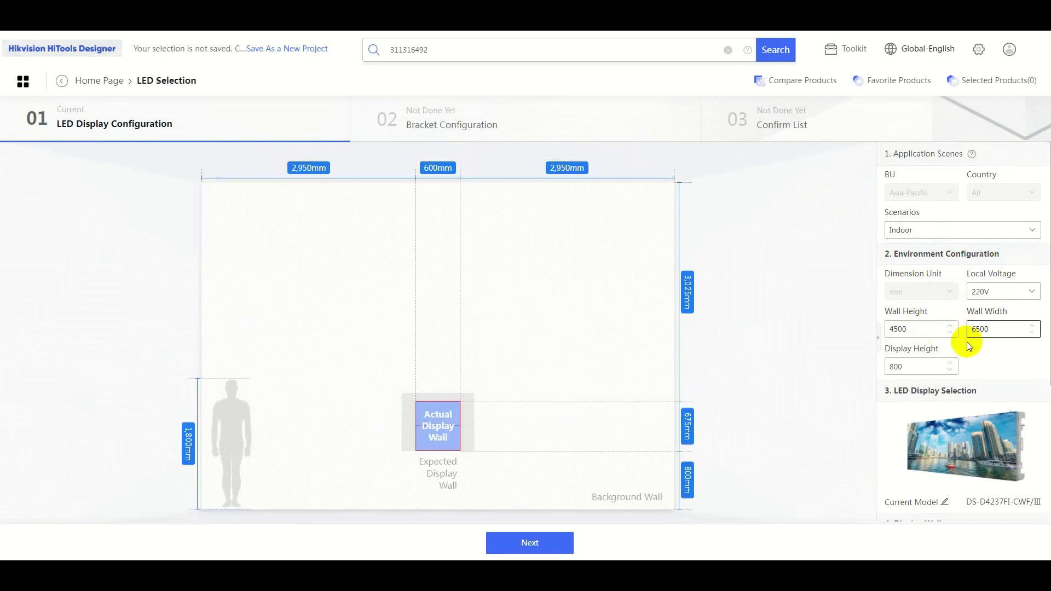
drag(931, 367, 886, 367)
text(500)
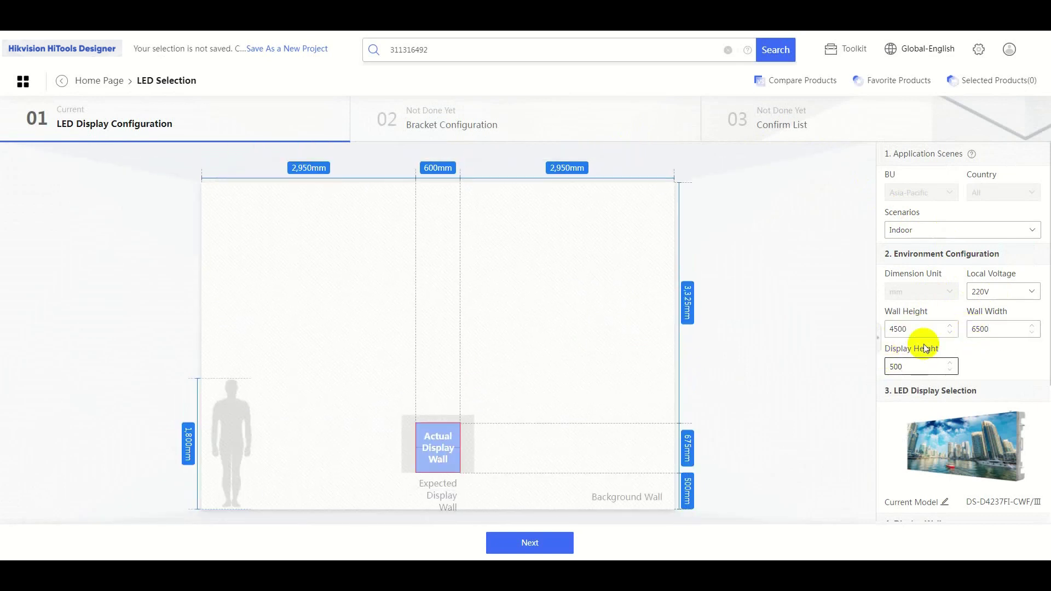
Check the details of the 44 Series LED display DS-D4418FI-CAF(B) and select it as the current model.
scroll(952, 383, down, 2)
click(1002, 398)
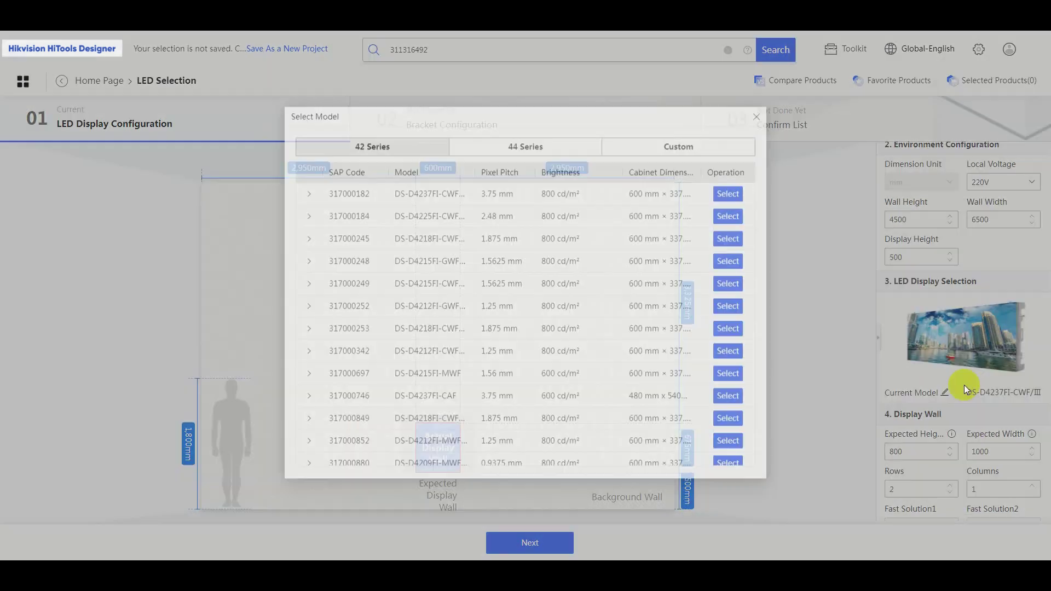
click(543, 152)
click(309, 198)
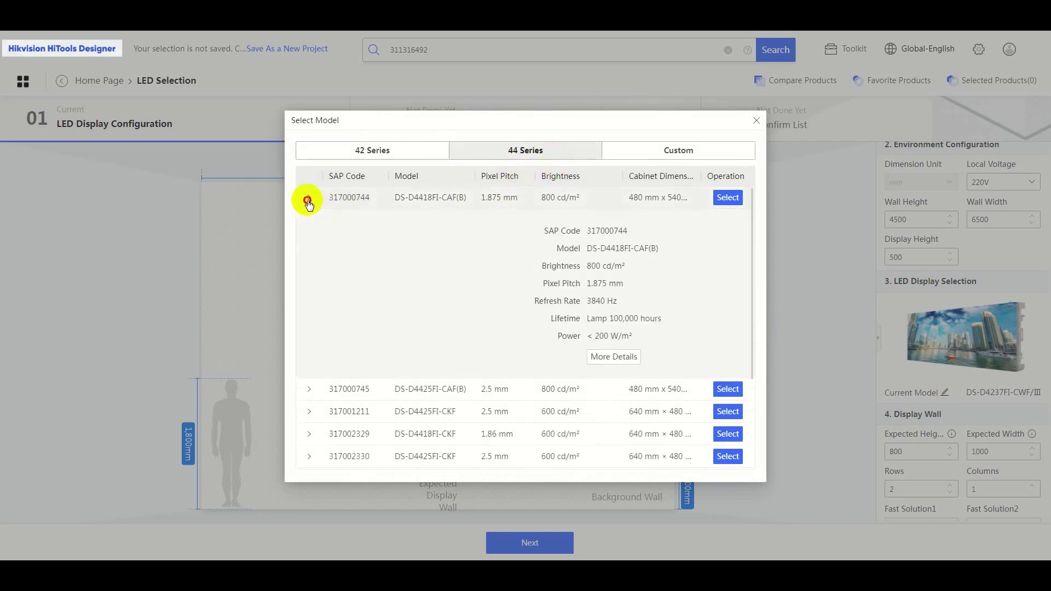
click(309, 198)
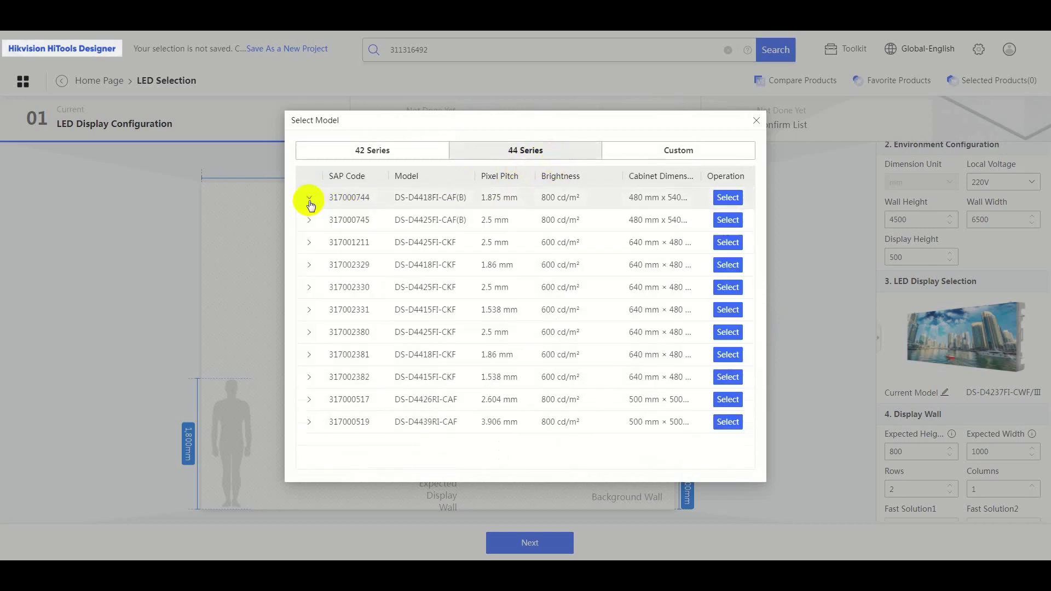
click(728, 198)
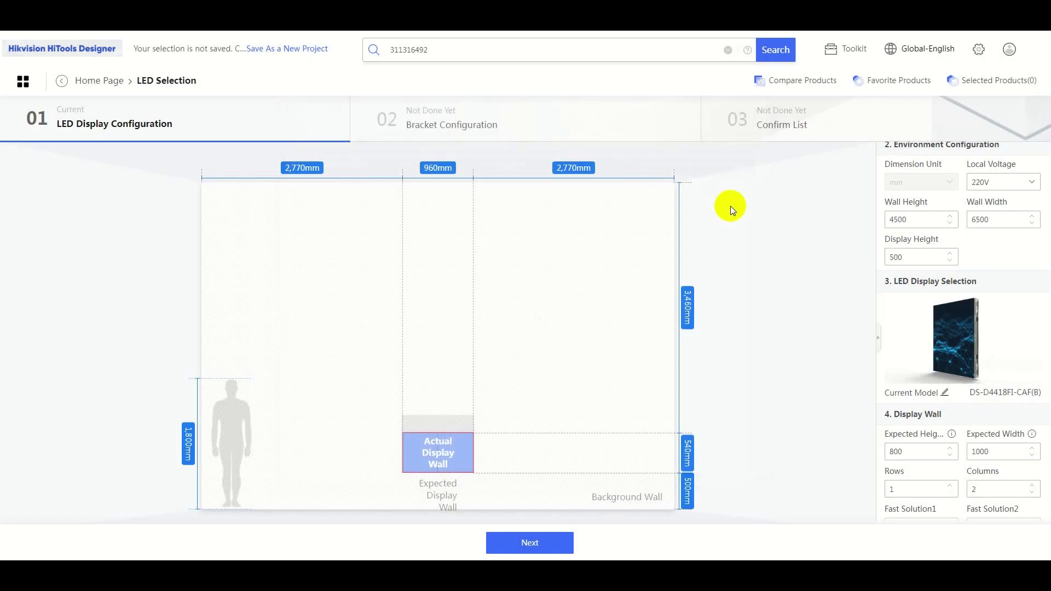
Apply a fast solution that fills the wall with 7 rows and 13 columns of displays, and proceed to the bracket configuration.
scroll(925, 405, down, 2)
click(933, 462)
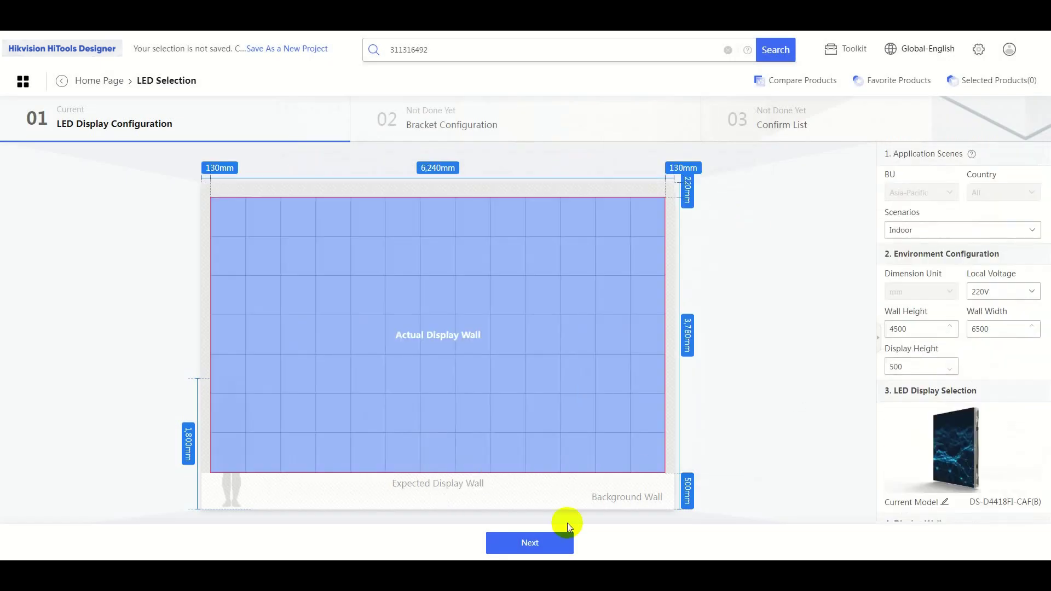
click(553, 542)
Set the wall-mounted bracket's electrostatic floor and suspended ceiling to 100 mm with Aluminum Profile material, and preview the bracket drawings.
double_click(892, 329)
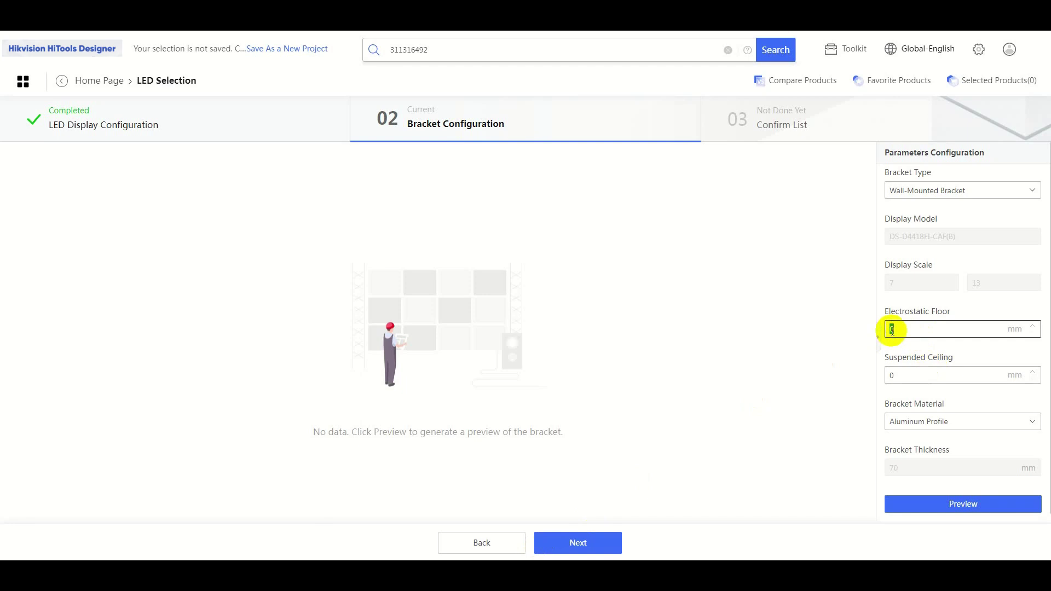
text(100)
double_click(890, 373)
text(100)
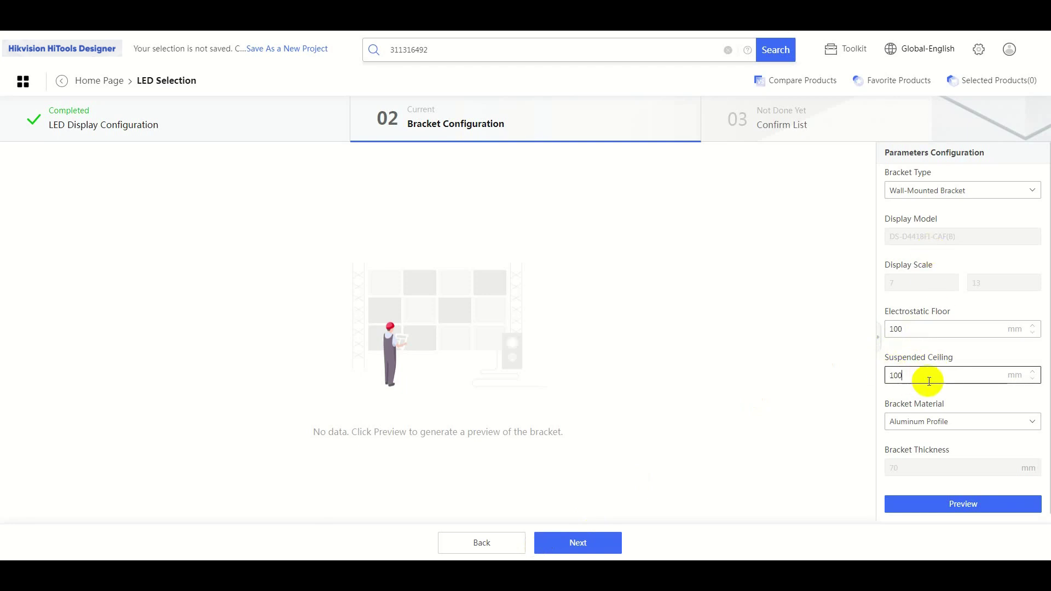
click(908, 415)
click(919, 432)
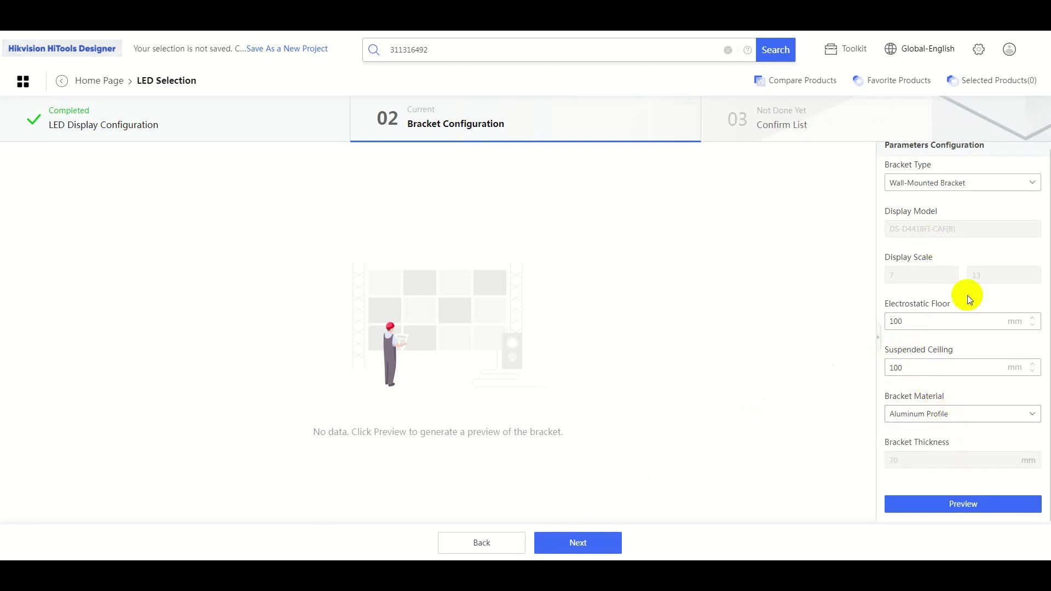
click(932, 499)
scroll(534, 367, down, 2)
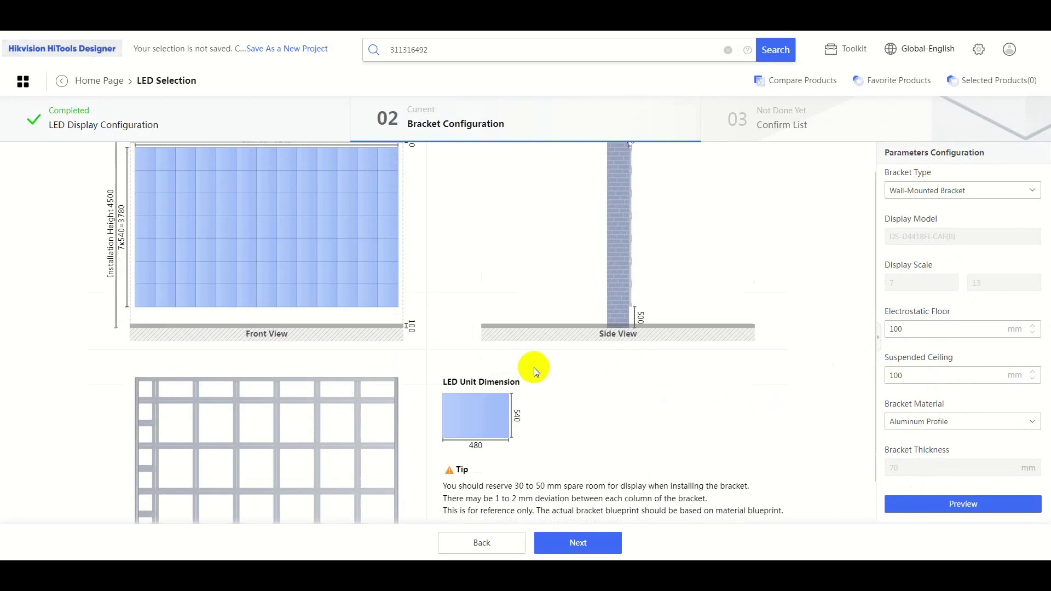
scroll(550, 399, up, 2)
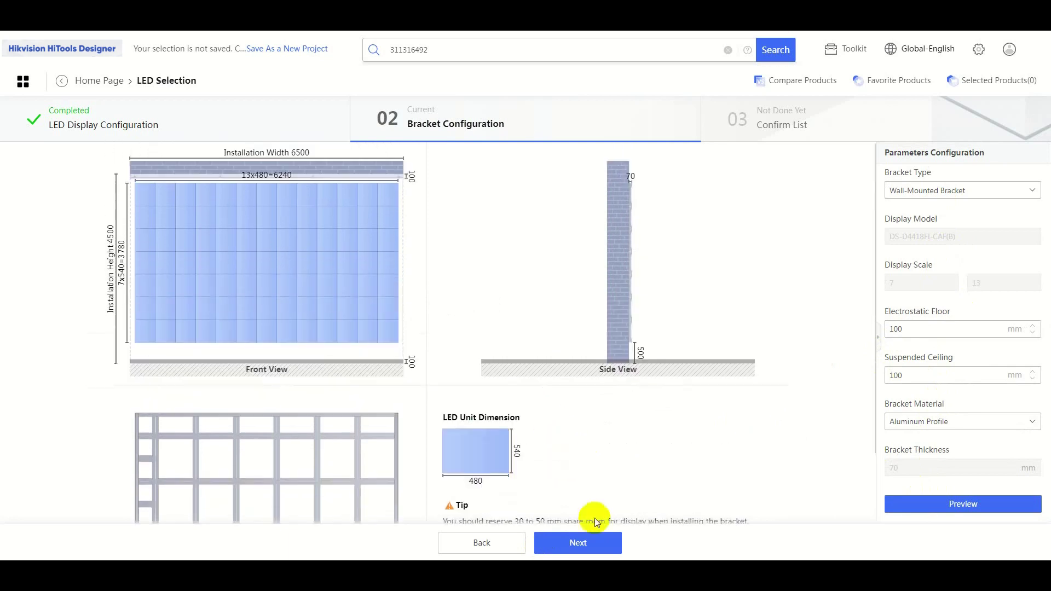
Review the LED specifications, add only the products with a material number to the list and view the selected products.
click(581, 543)
scroll(507, 361, down, 1)
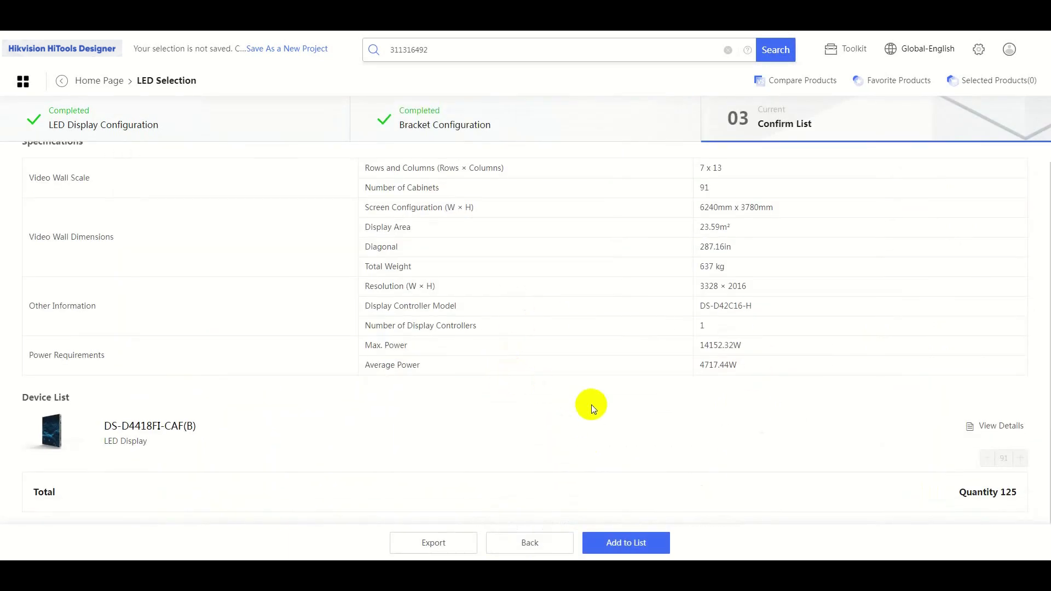
scroll(676, 458, up, 1)
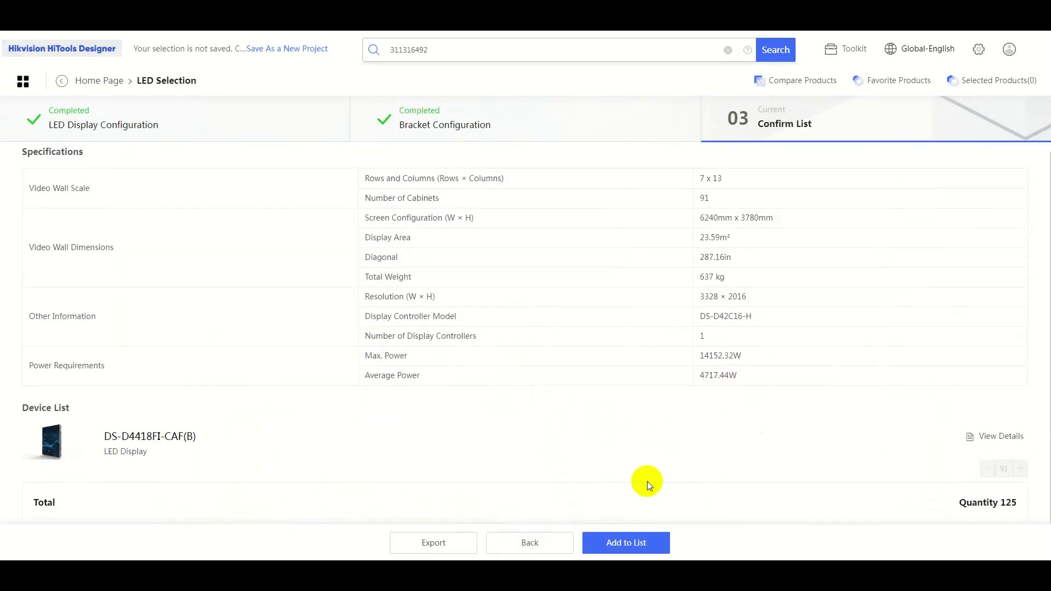
click(621, 542)
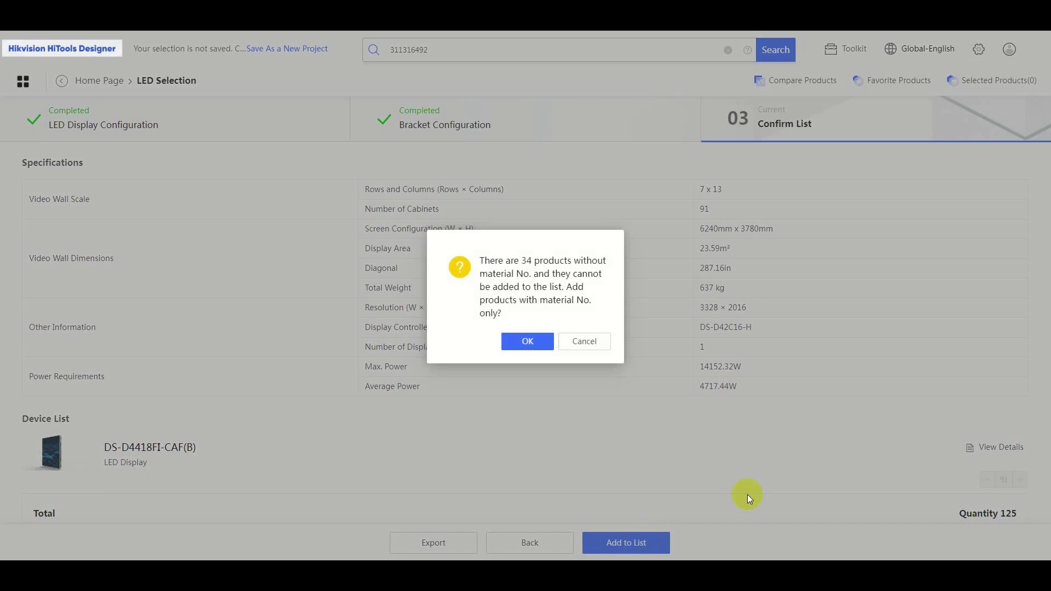
click(530, 342)
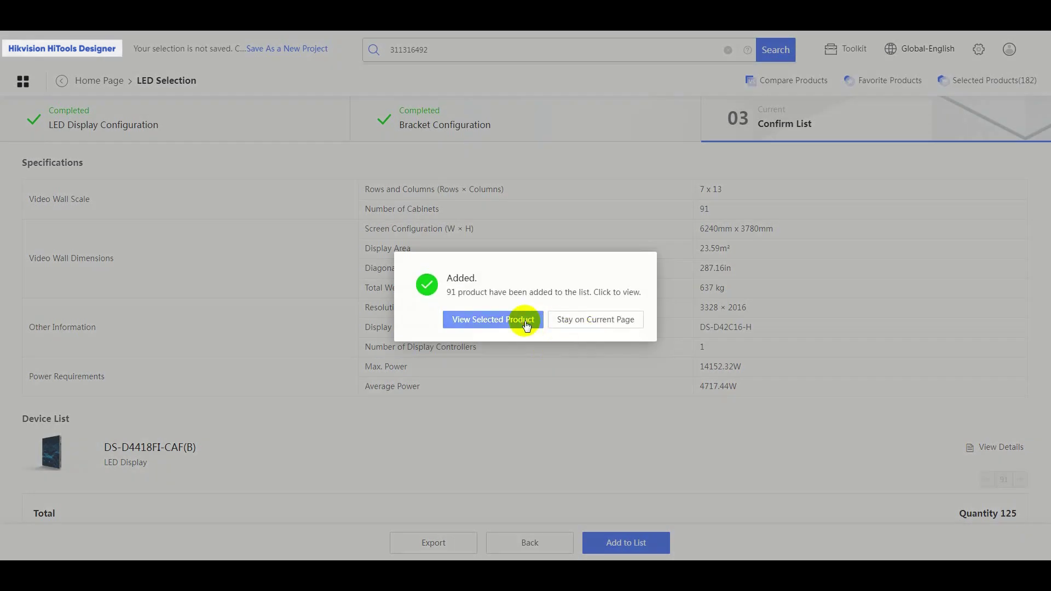
click(520, 322)
Save the LED display selection as a new project under its own name.
click(306, 48)
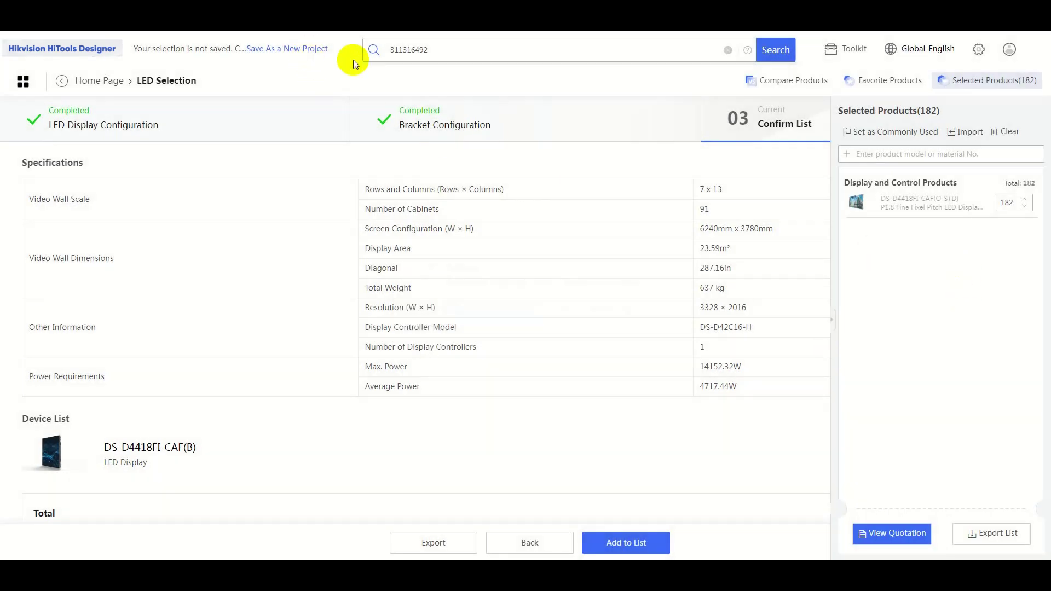
drag(464, 161, 405, 162)
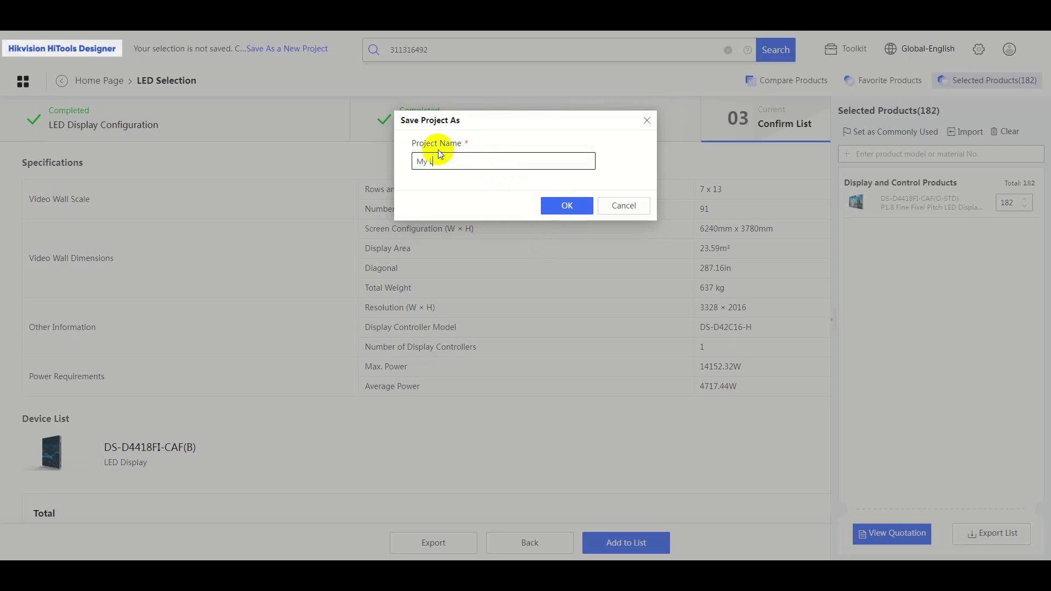
click(575, 207)
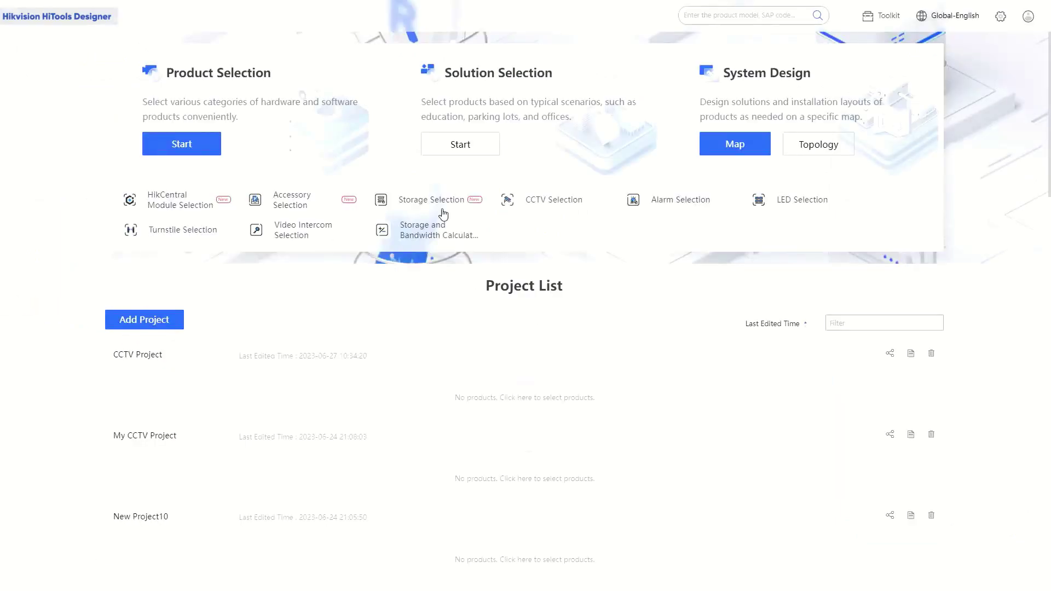
Start a storage selection and add 10 units of the iDS-2CD7026G0/EP-IHSY 11-40 mm network camera.
click(442, 205)
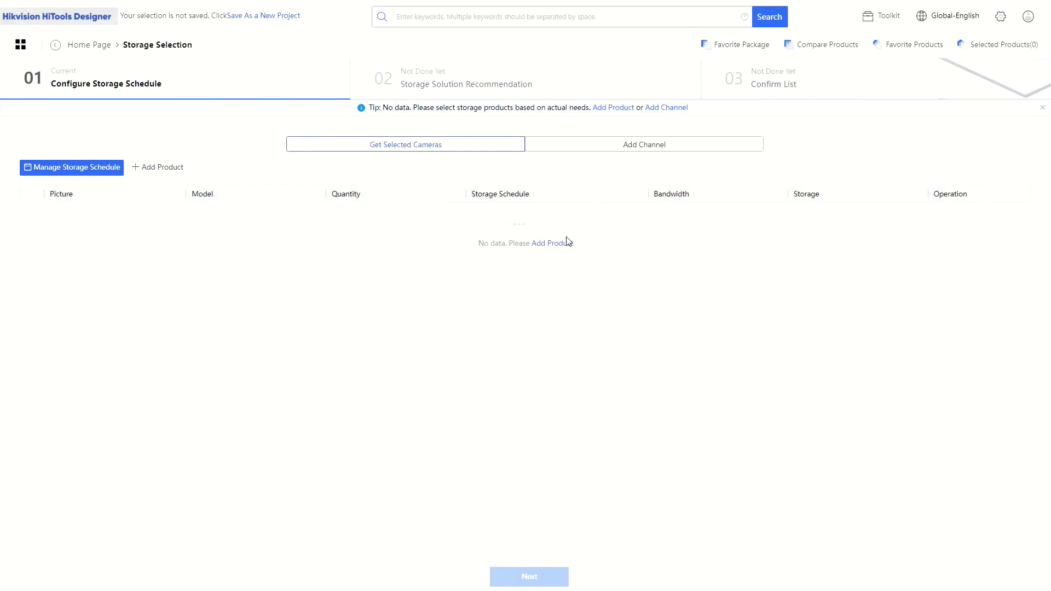
click(550, 244)
click(458, 208)
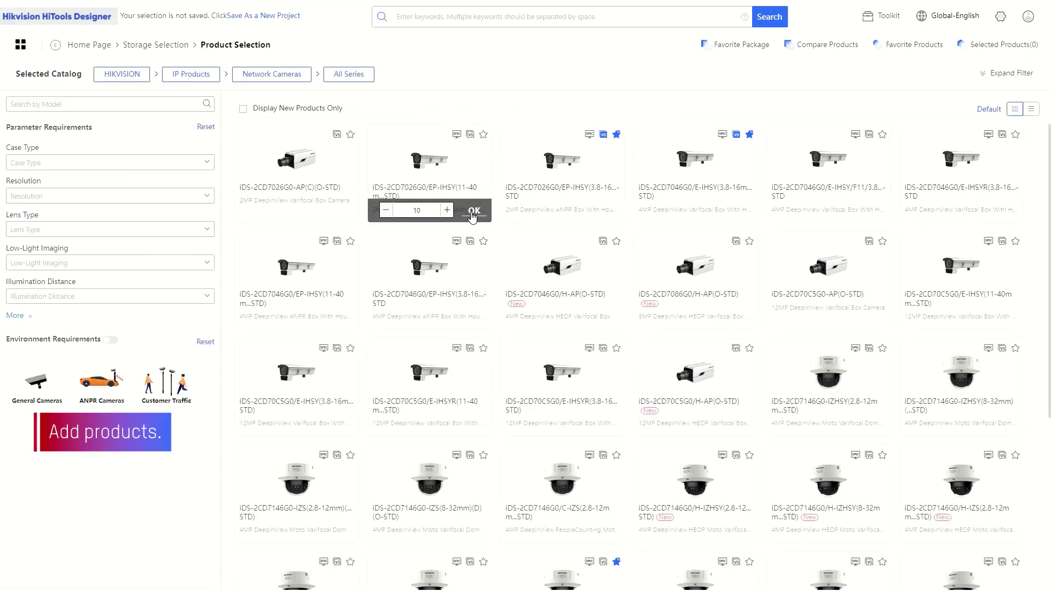
click(473, 212)
Filter the network camera catalog to the 3 Series ColorVu offering of the Ultra Series(SmartIP).
click(283, 75)
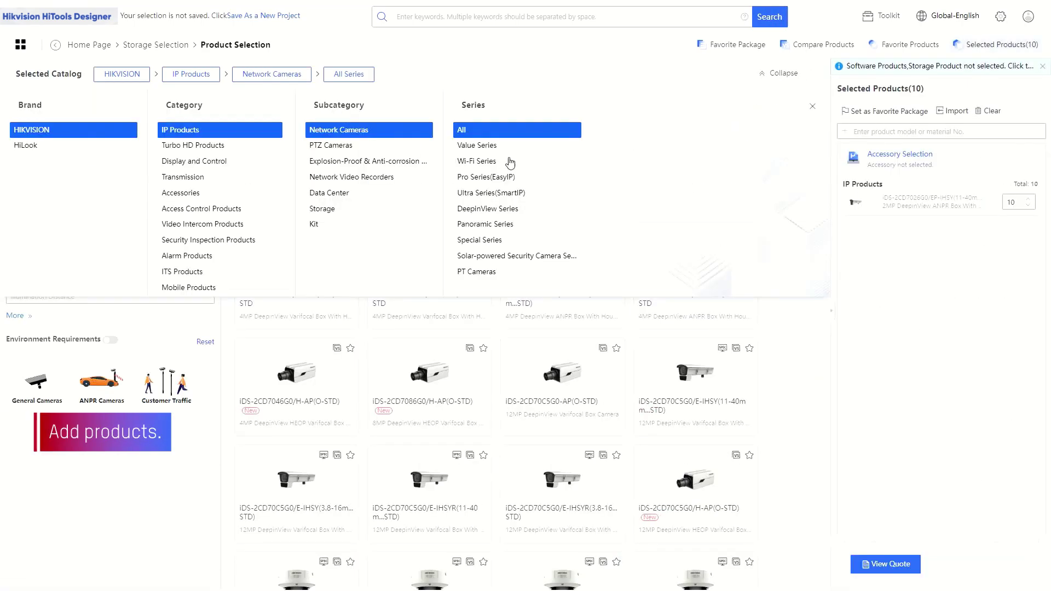
click(491, 193)
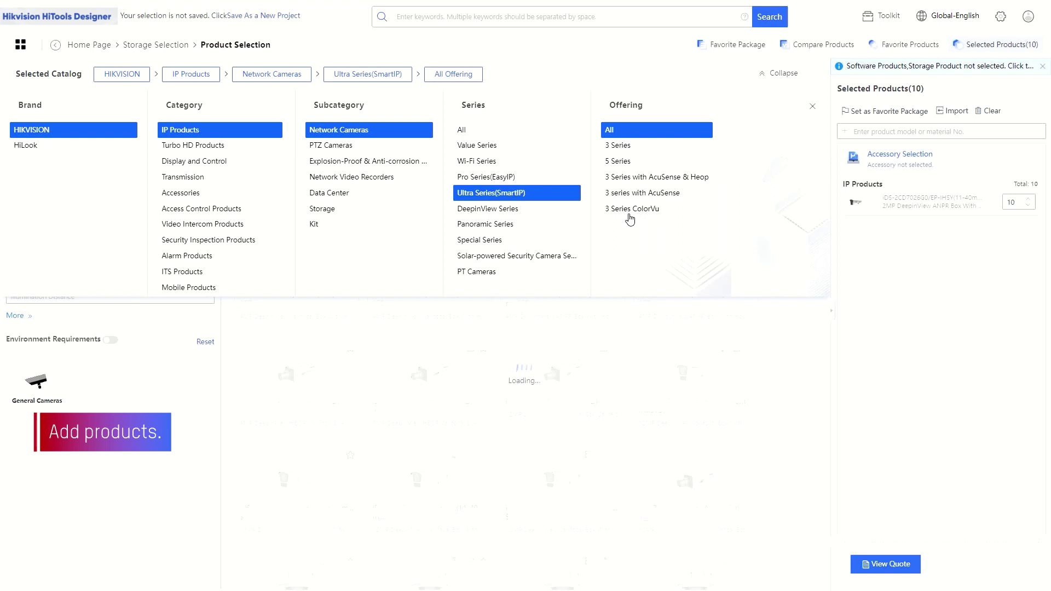
click(633, 209)
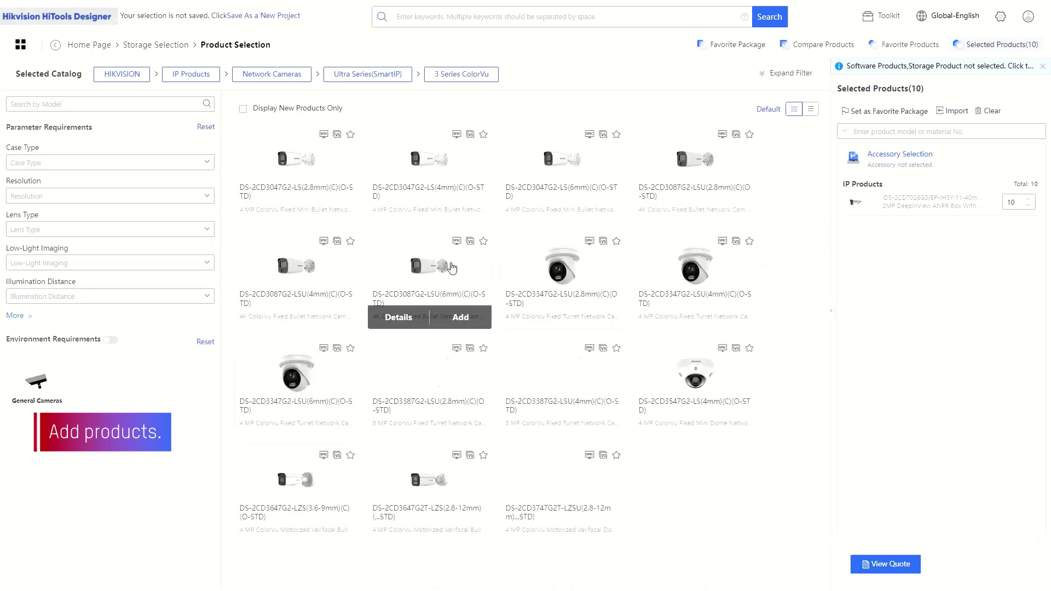
Add 10 units of the DS-2CD3347G2-LSU 2.8 mm camera and 100 units of its 4 mm version to the selection.
click(577, 322)
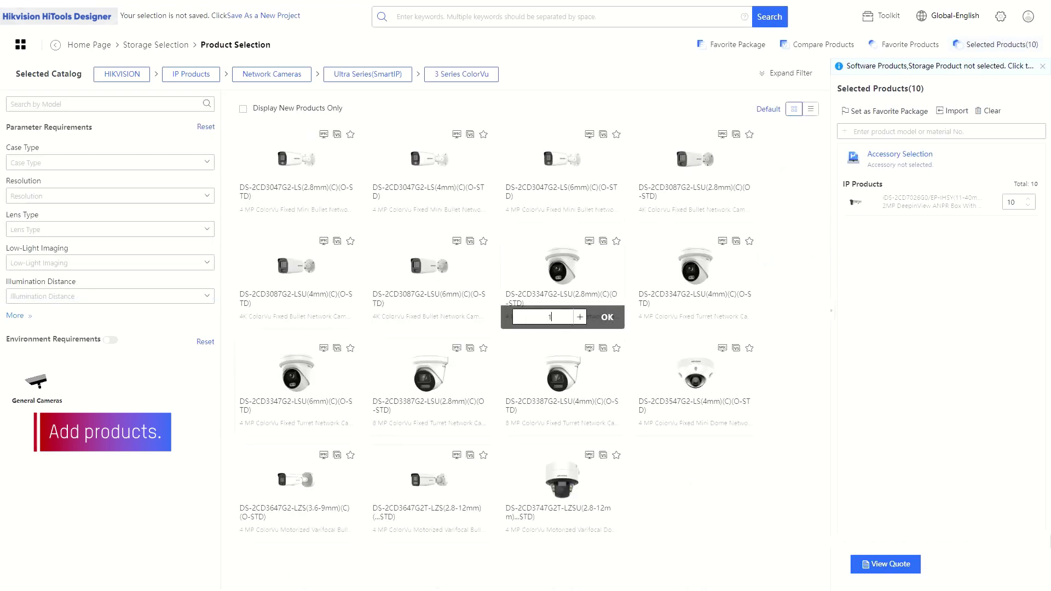
click(609, 319)
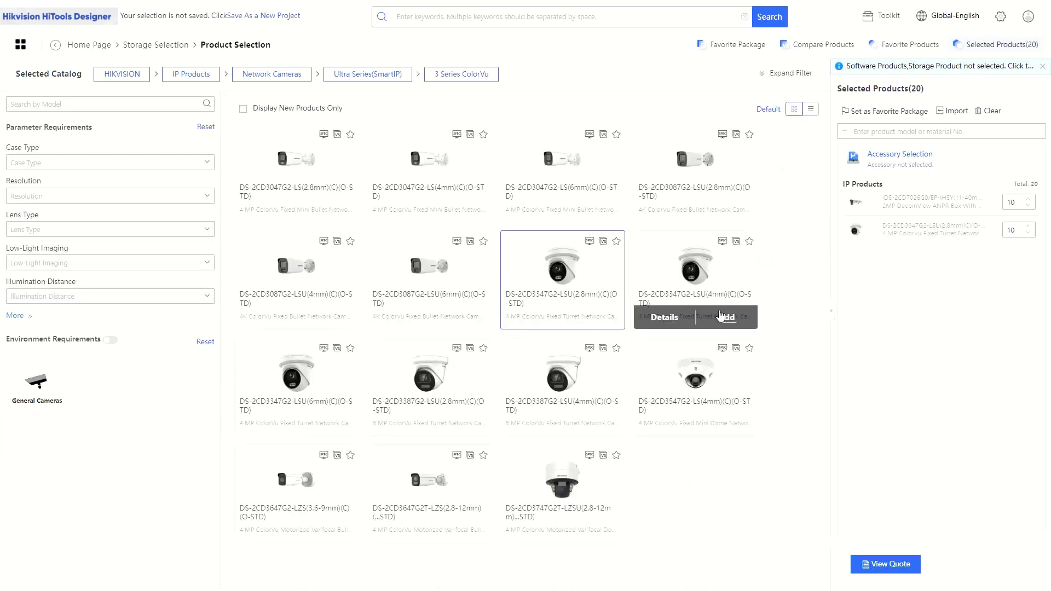
click(715, 322)
click(739, 319)
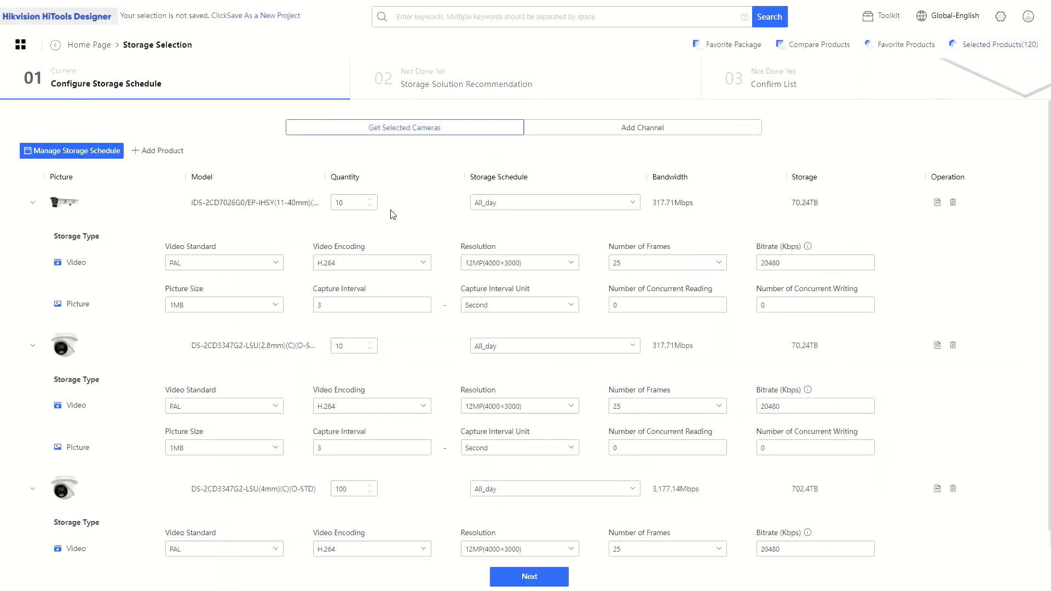
Add a storage schedule named My schedule with 30 days of recording storage, erasing Saturday and Sunday from the recording time.
click(528, 206)
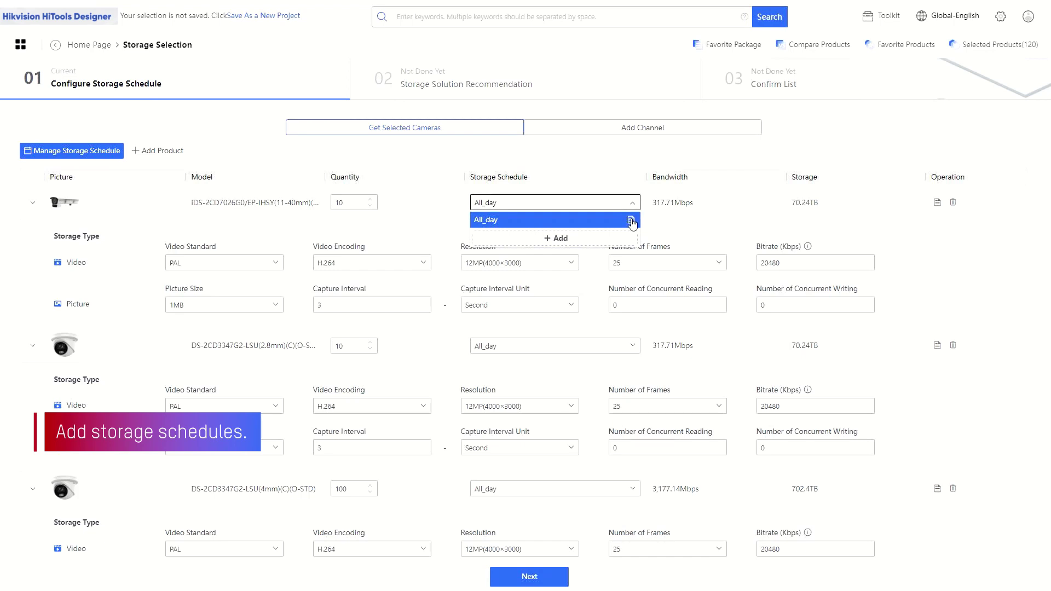
click(561, 239)
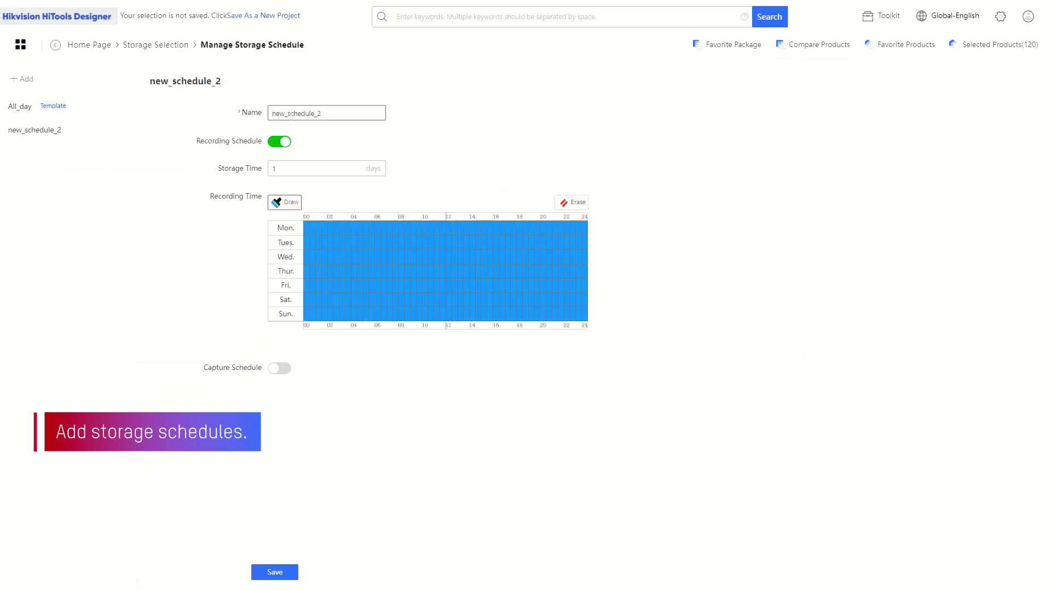
key(ctrl+a)
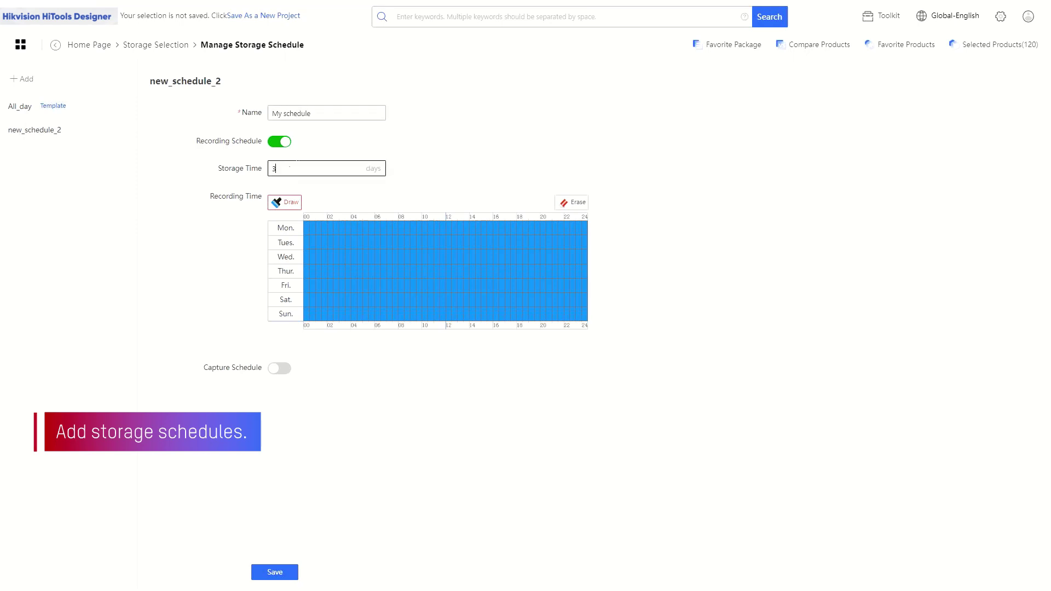
click(579, 211)
click(579, 286)
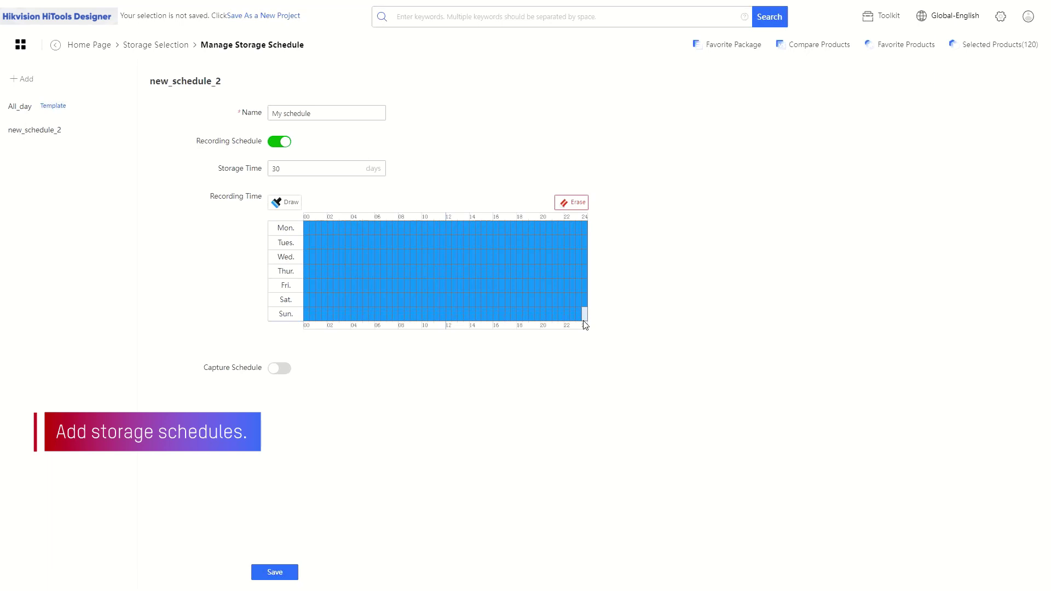
mouse_move(584, 325)
mouse_down()
mouse_move(528, 307)
mouse_move(304, 301)
mouse_up()
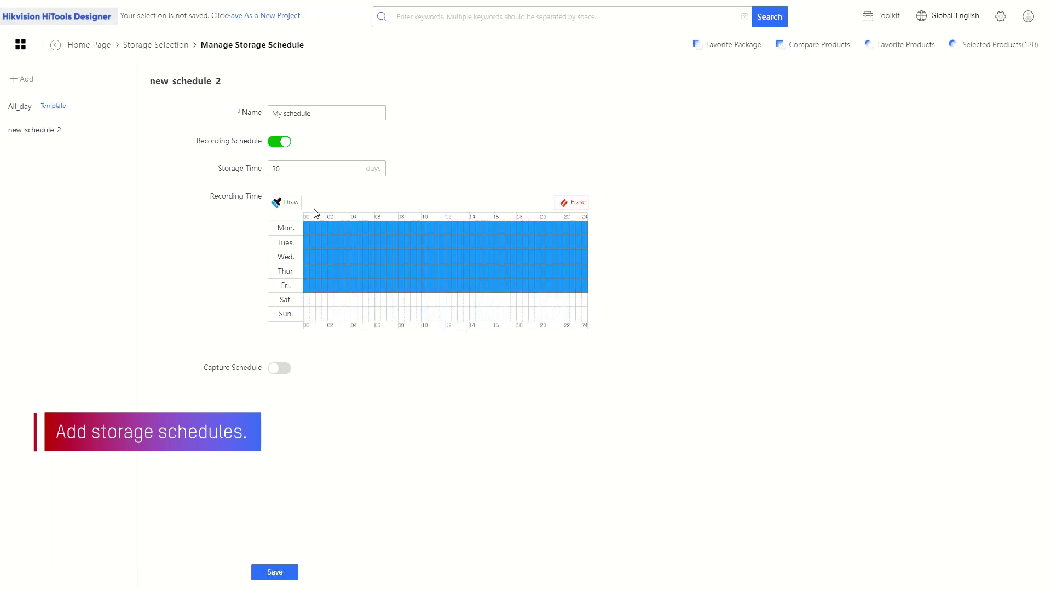
Enable the capture schedule, mark all of Monday to Friday as capture time and save the schedule.
click(281, 371)
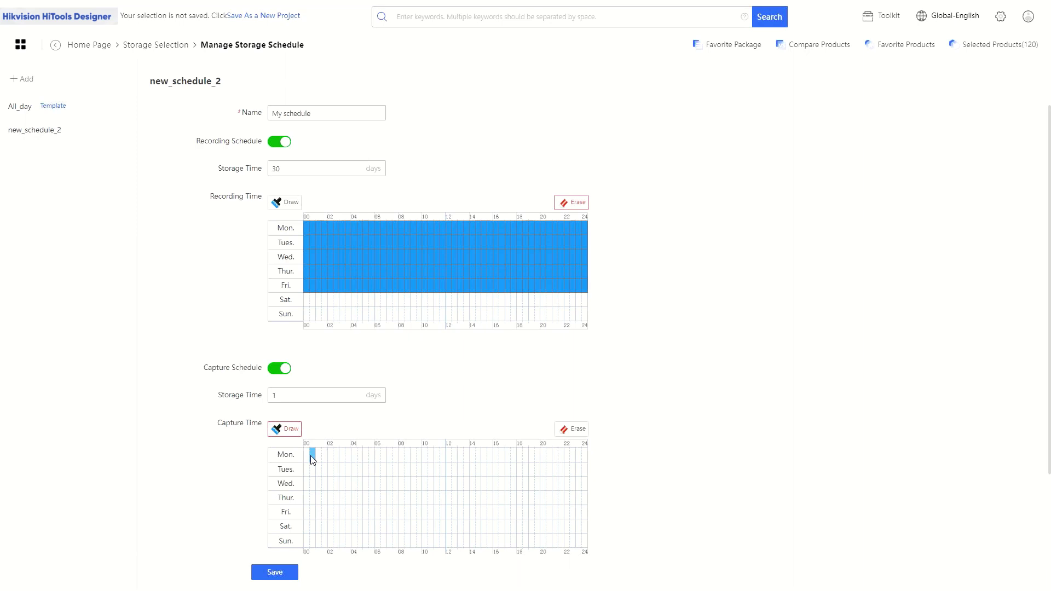
mouse_move(310, 455)
mouse_down()
mouse_move(585, 530)
mouse_move(584, 517)
mouse_move(297, 534)
mouse_up()
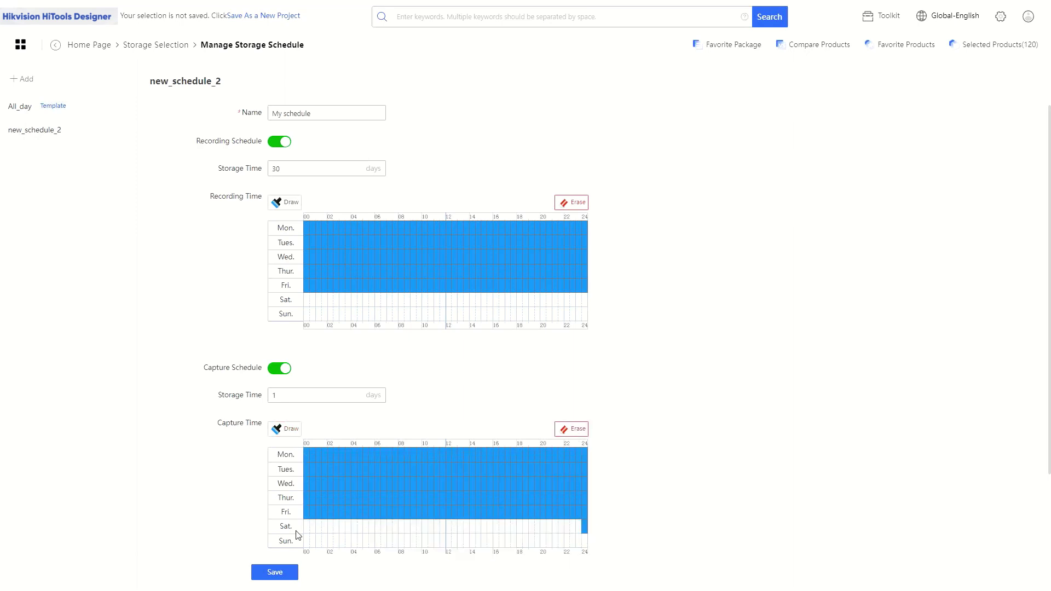
click(584, 527)
click(275, 572)
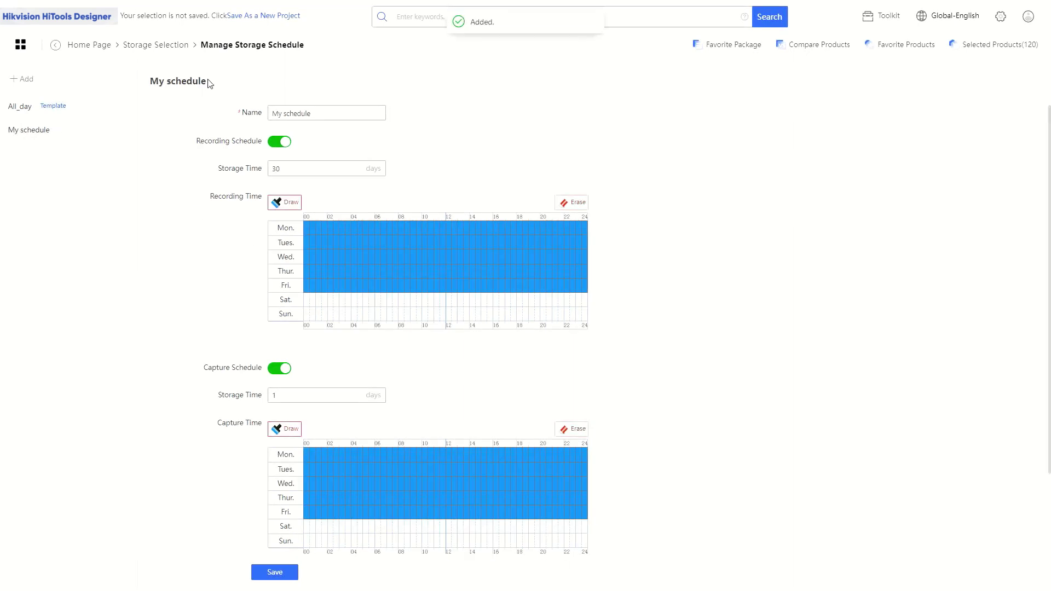
Return to the storage selection and assign My schedule and 5MP(3072×1728) resolution to the iDS-2CD7026G0/EP-IHSY camera.
click(164, 45)
click(530, 203)
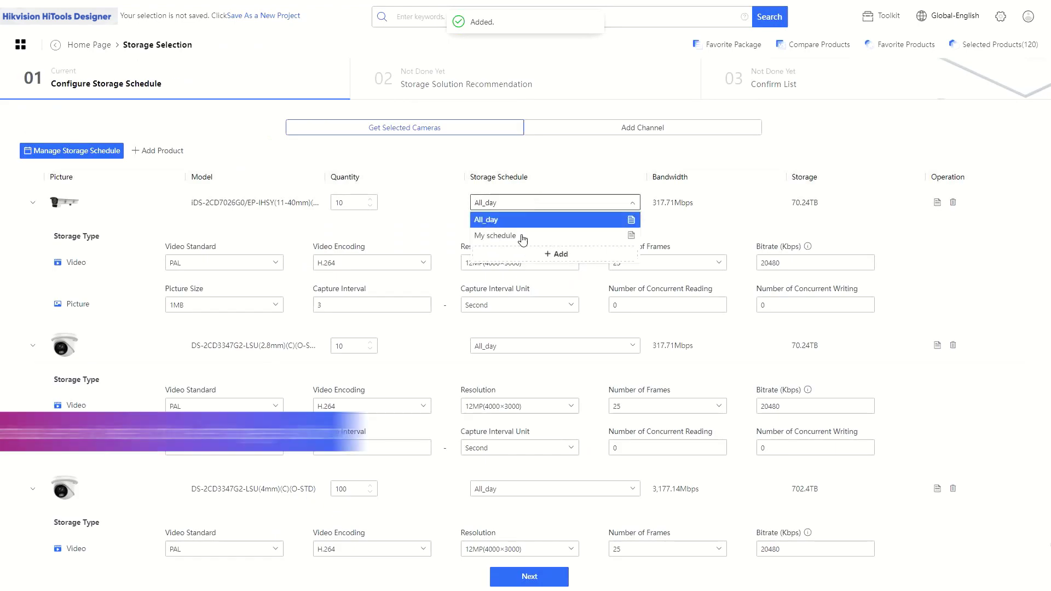
click(523, 236)
click(526, 269)
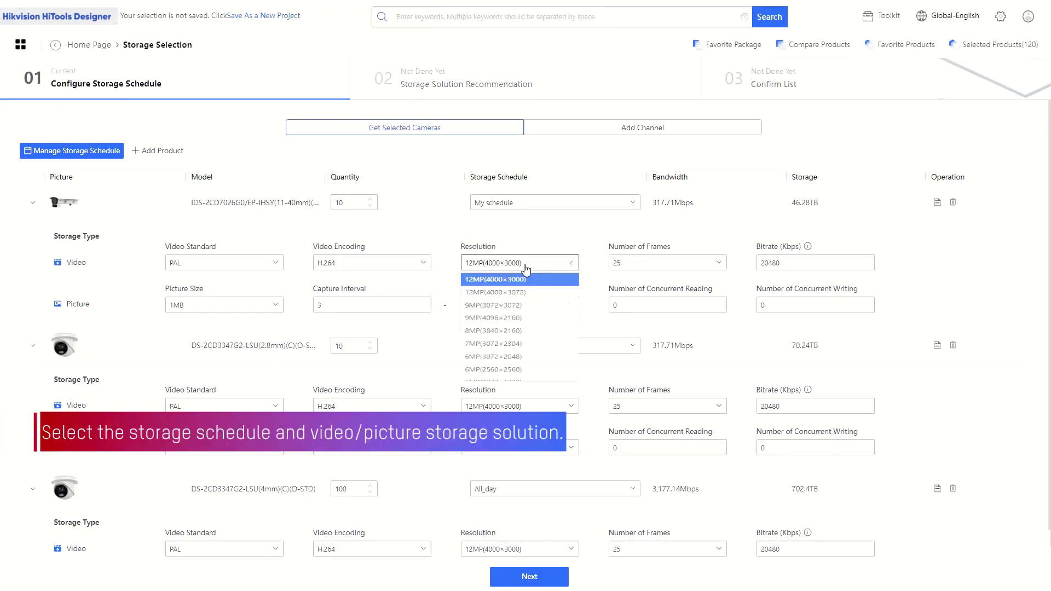
scroll(511, 361, down, 2)
click(511, 352)
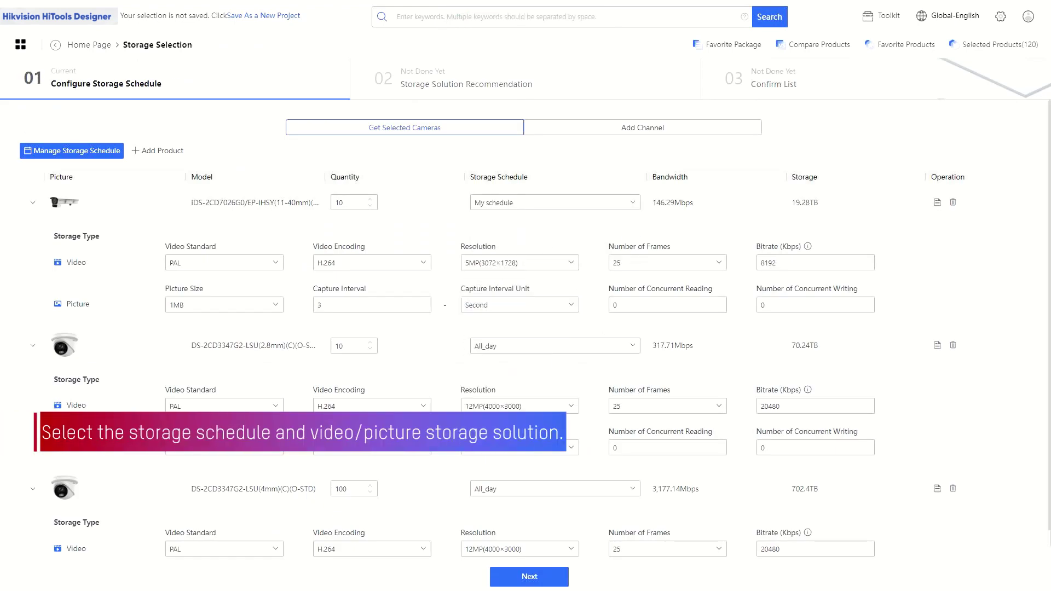
Set the DS-2CD3347G2-LSU 2.8 mm camera to 6MP(3072×2048) resolution with My schedule as storage schedule.
scroll(548, 340, down, 1)
click(519, 352)
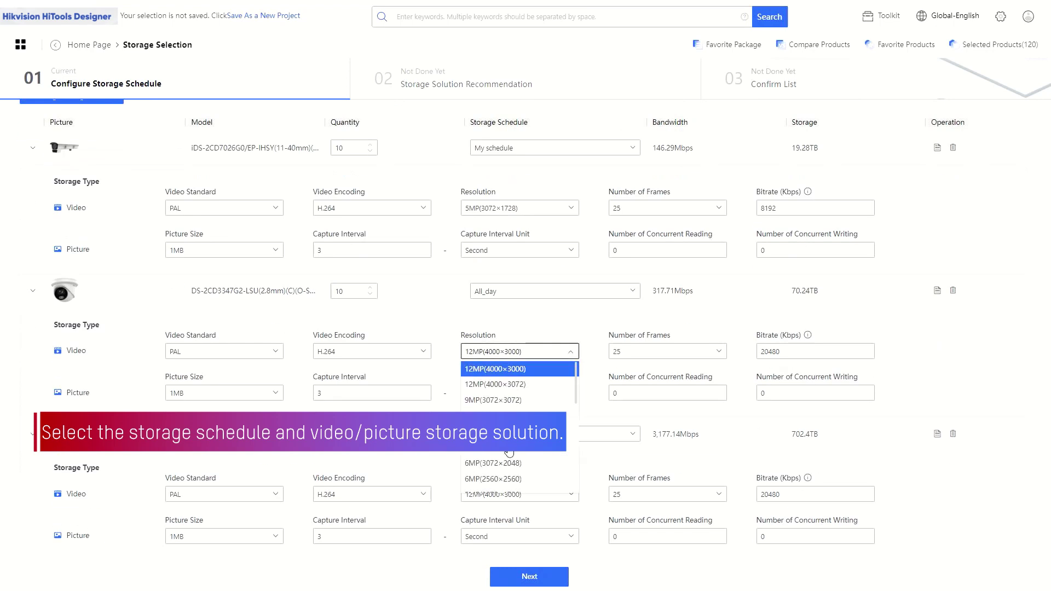
click(503, 464)
click(521, 294)
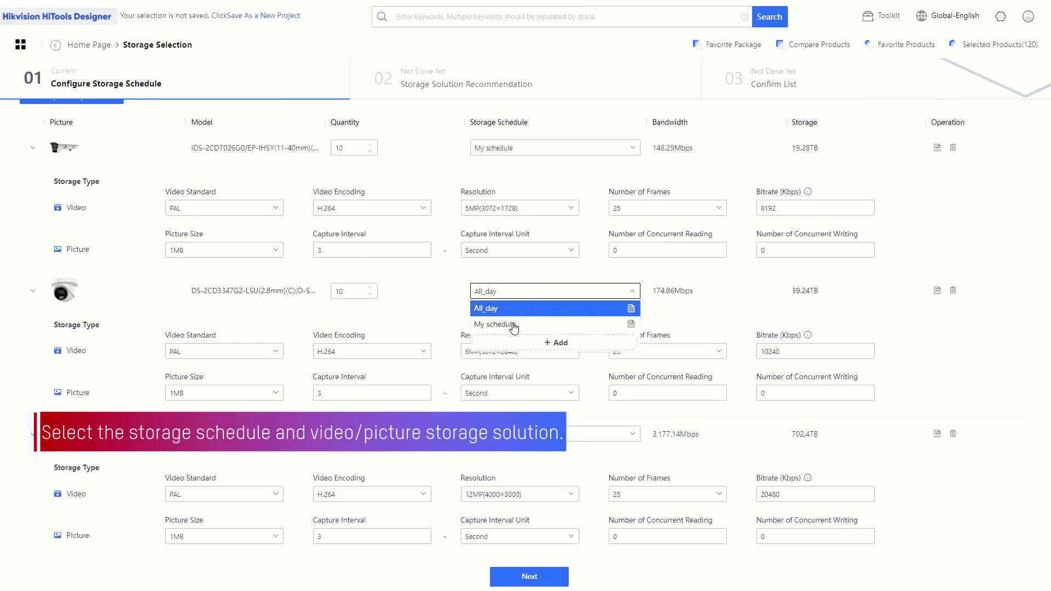
click(513, 327)
Assign My schedule and 5MP(3072×1728) resolution to the DS-2CD3347G2-LSU 4 mm camera.
scroll(536, 386, down, 1)
click(520, 434)
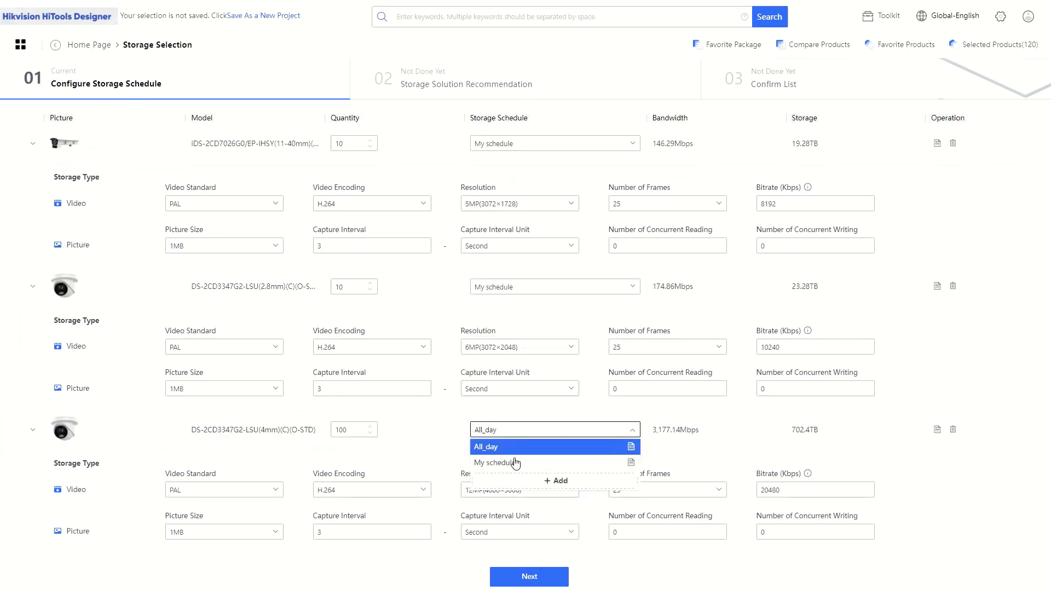
click(515, 463)
click(515, 490)
scroll(509, 456, down, 1)
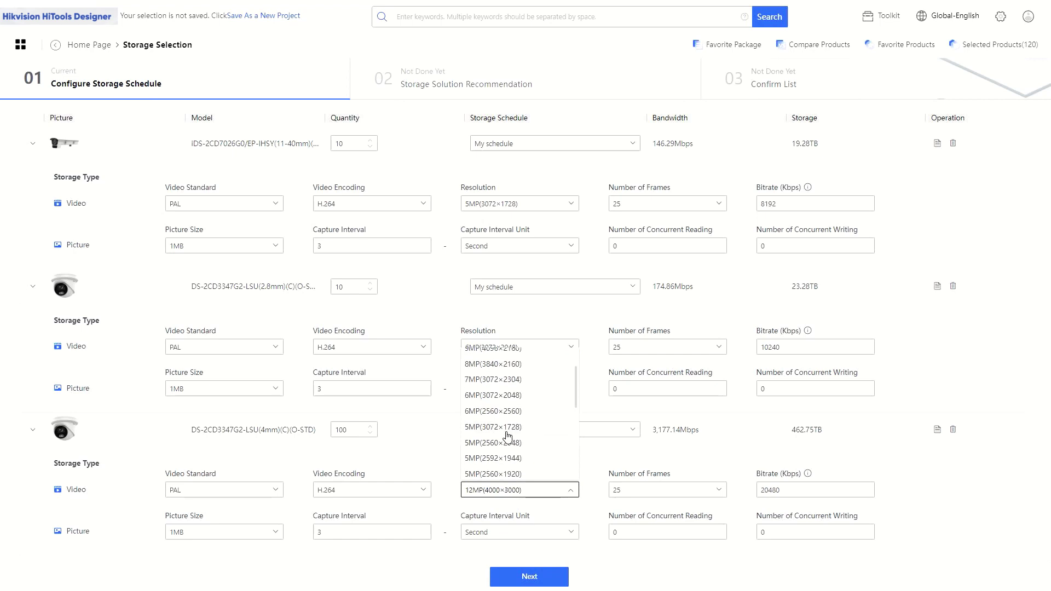
click(507, 428)
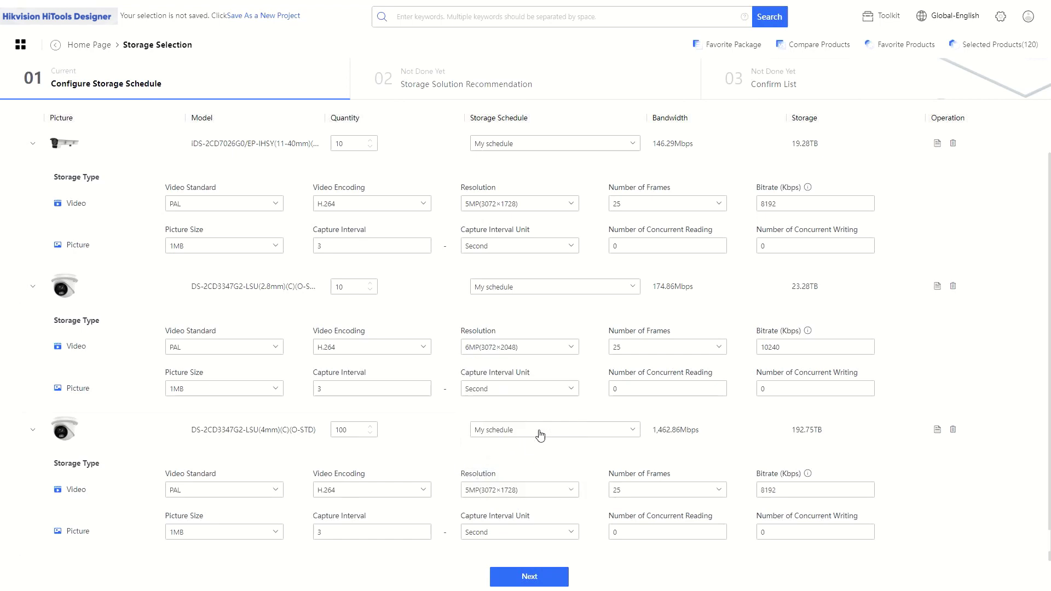
Proceed to the storage solution and configure an NVR without POE, with RAID 5 and a hot spare HDD enabled.
click(530, 579)
click(270, 308)
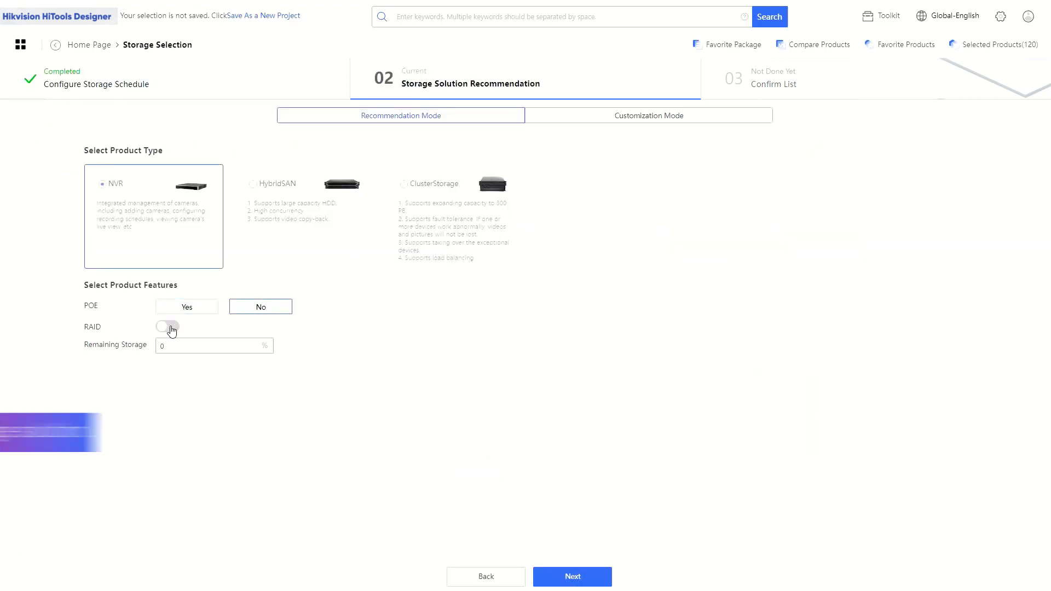
click(167, 327)
click(208, 386)
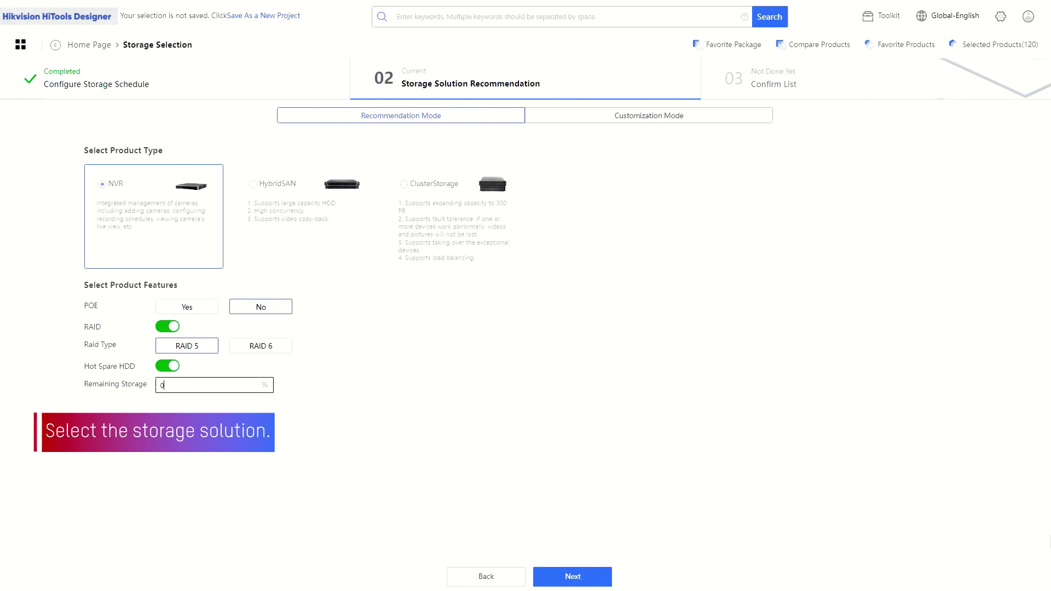
Generate the recommended device list and replace the recommended NVR with the 128-channel 4U iDS-96128NXI-I24 model.
click(571, 578)
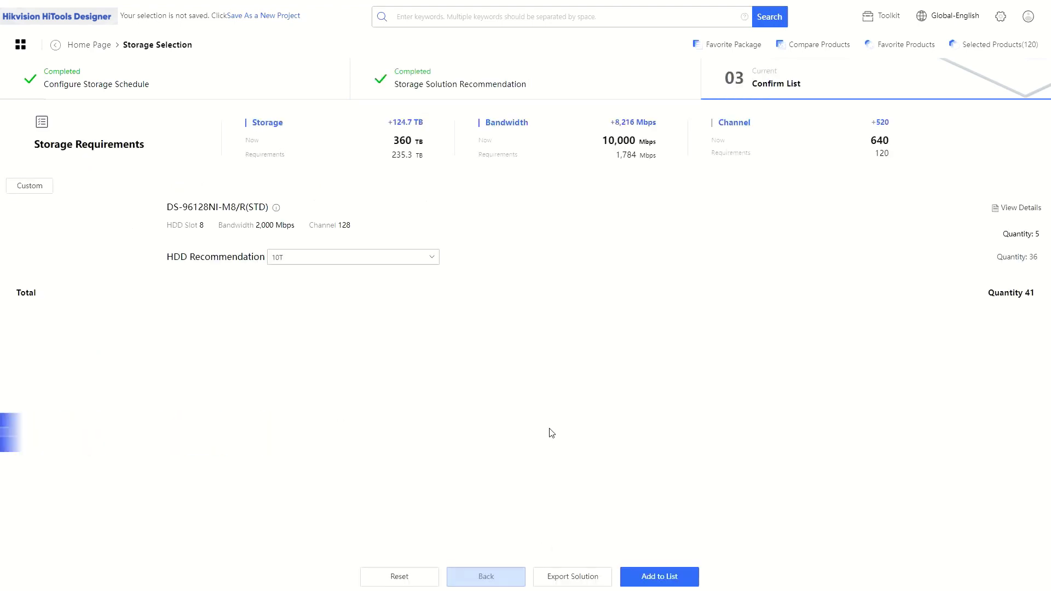
click(30, 186)
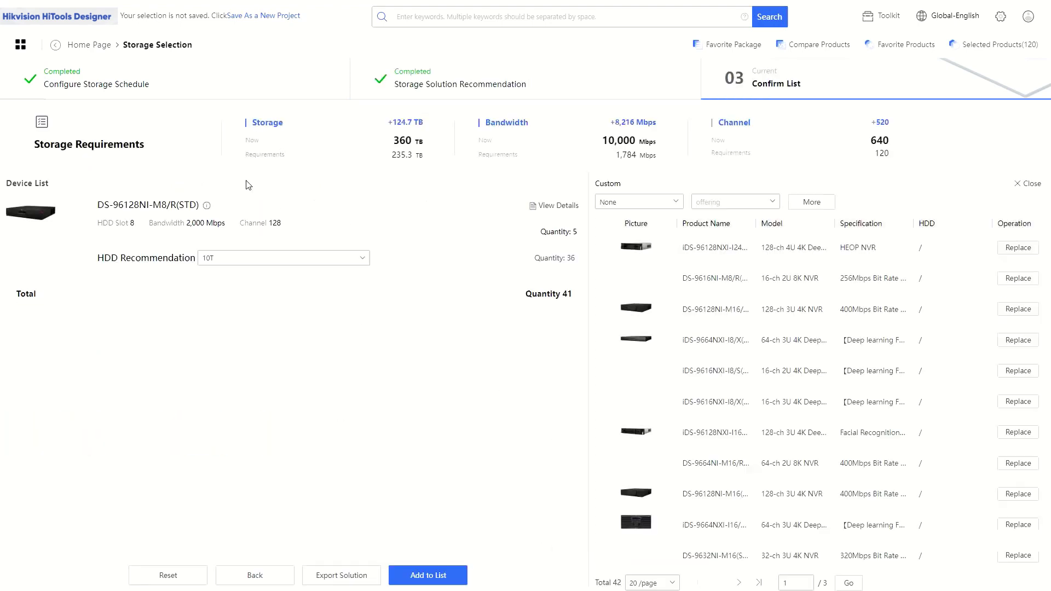
click(1020, 248)
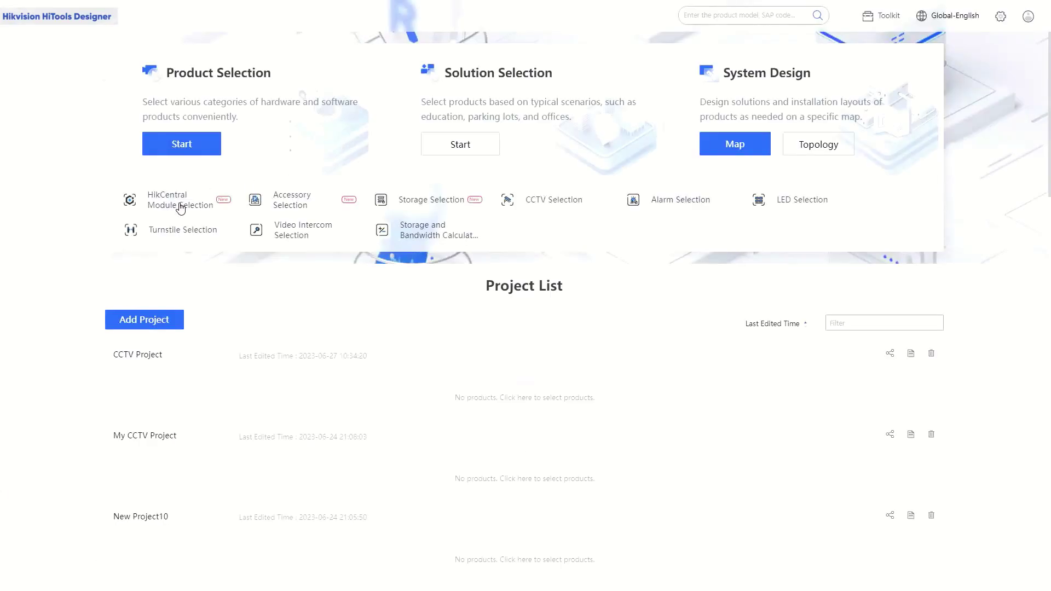
Start a HikCentral Professional module selection as a new project and add the Video for Non-AI Camera module.
click(181, 207)
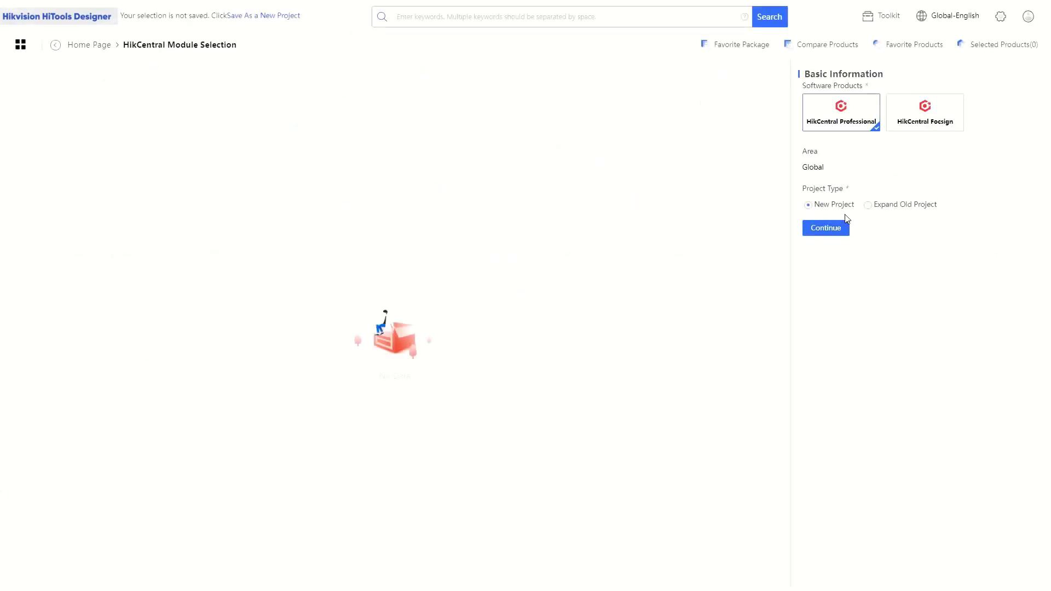
click(833, 234)
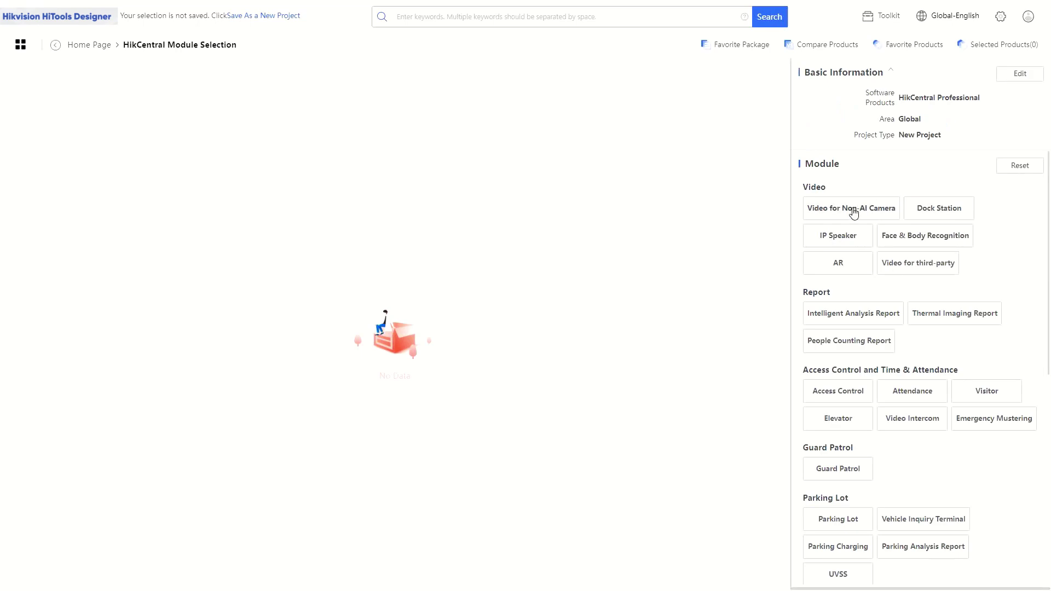
click(853, 213)
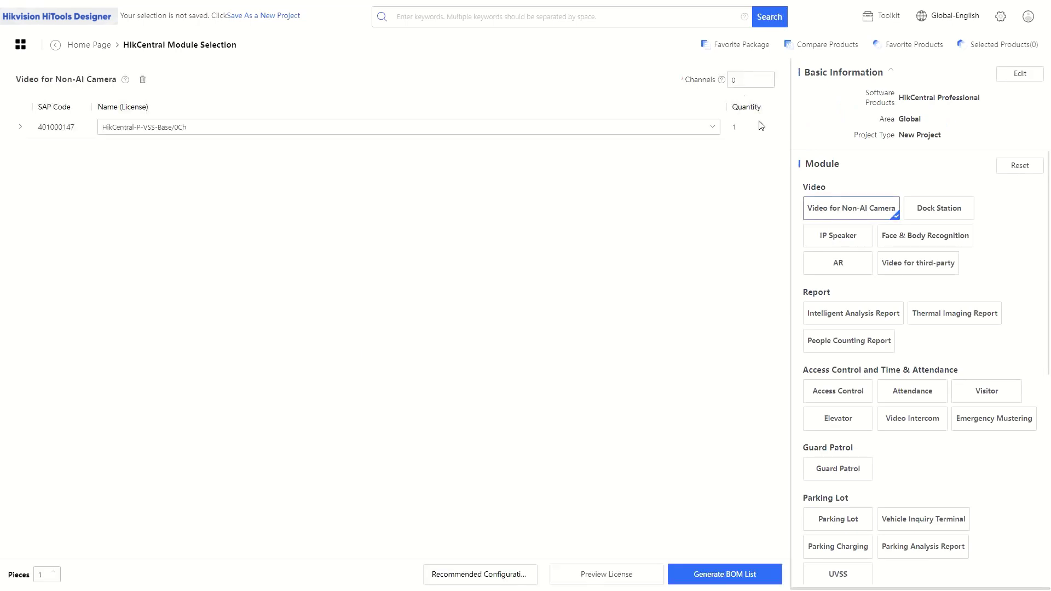
Set the non-AI camera video module to 100 channels with the HikCentral-P-VSS-Base/64Ch base license.
click(750, 80)
text(100)
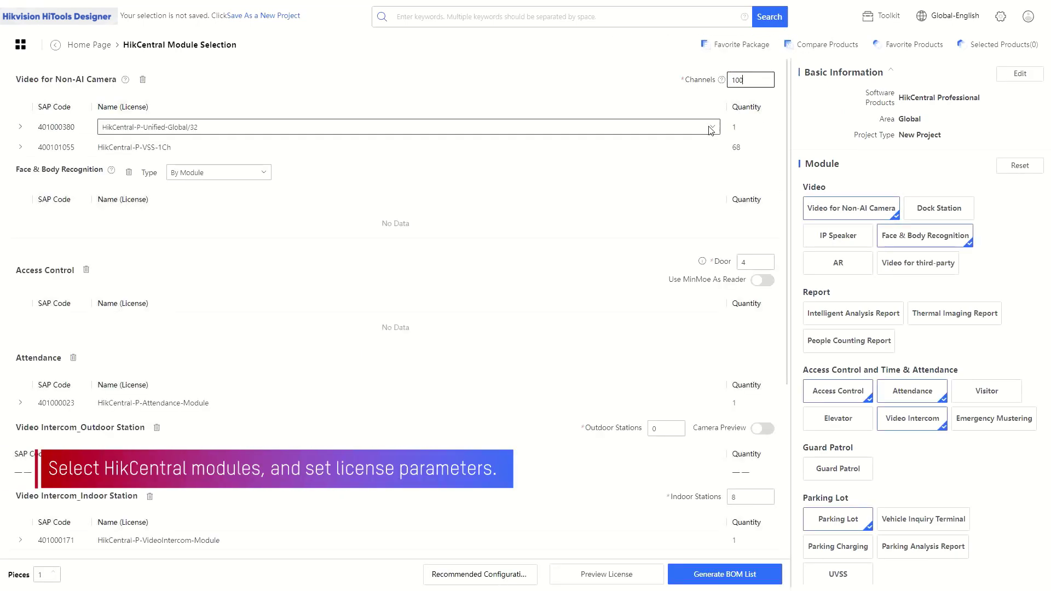
click(711, 129)
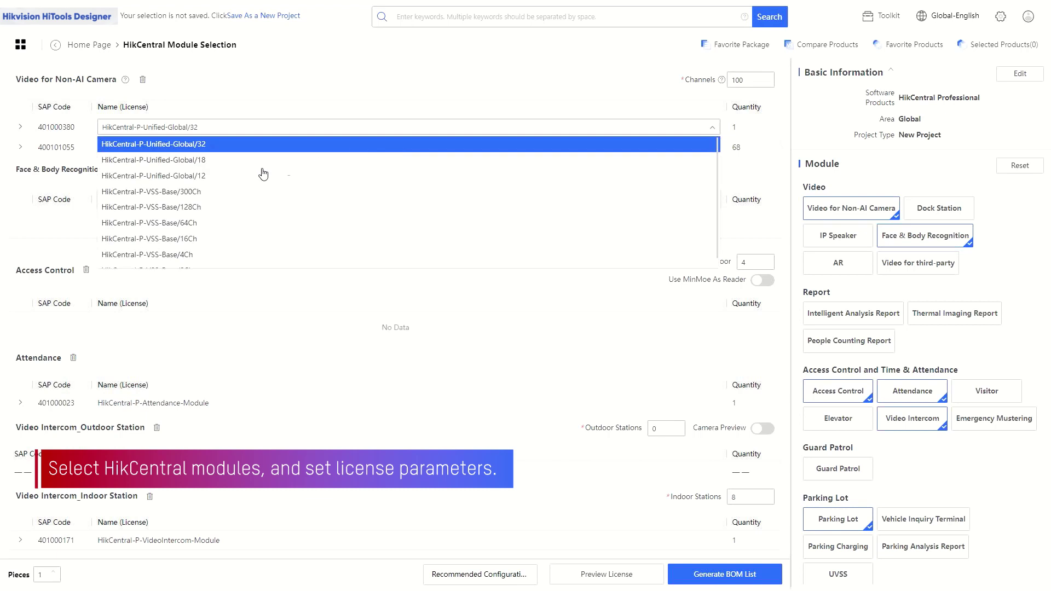
click(299, 223)
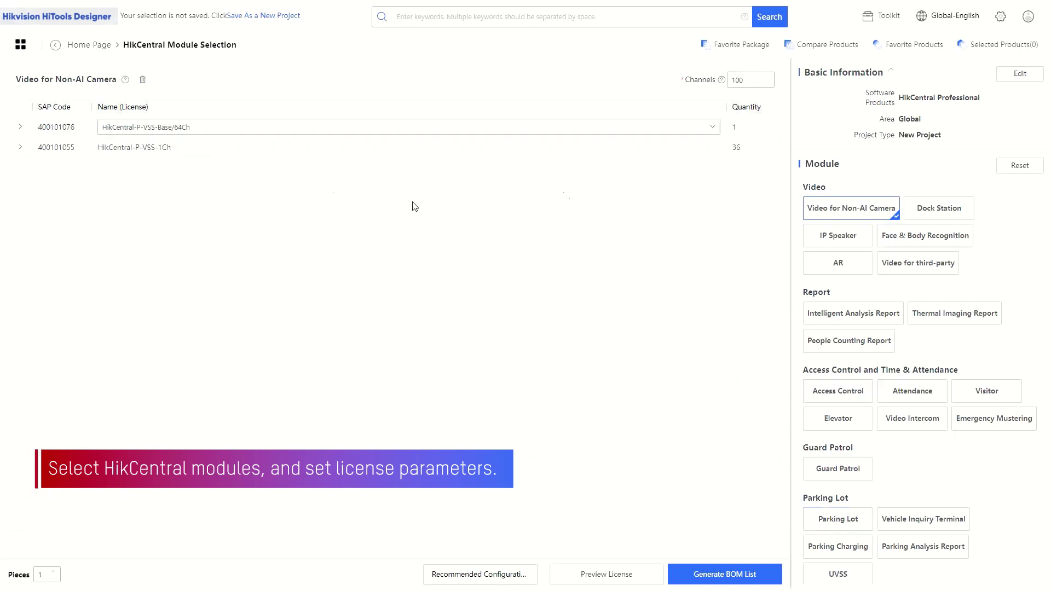
Add the Face & Body Recognition and Intelligent Analysis Report modules.
click(942, 246)
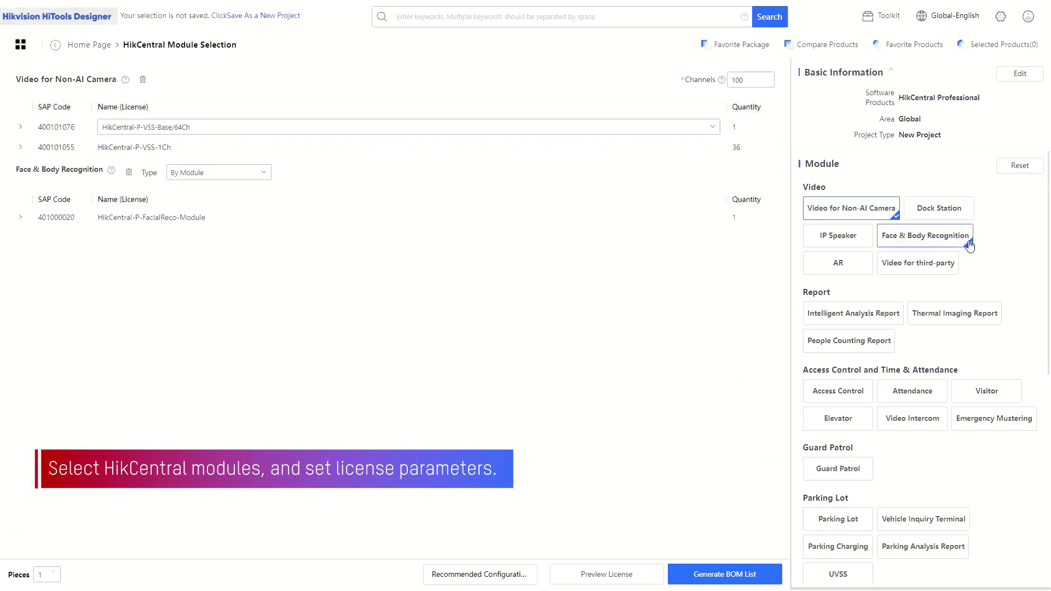
click(872, 320)
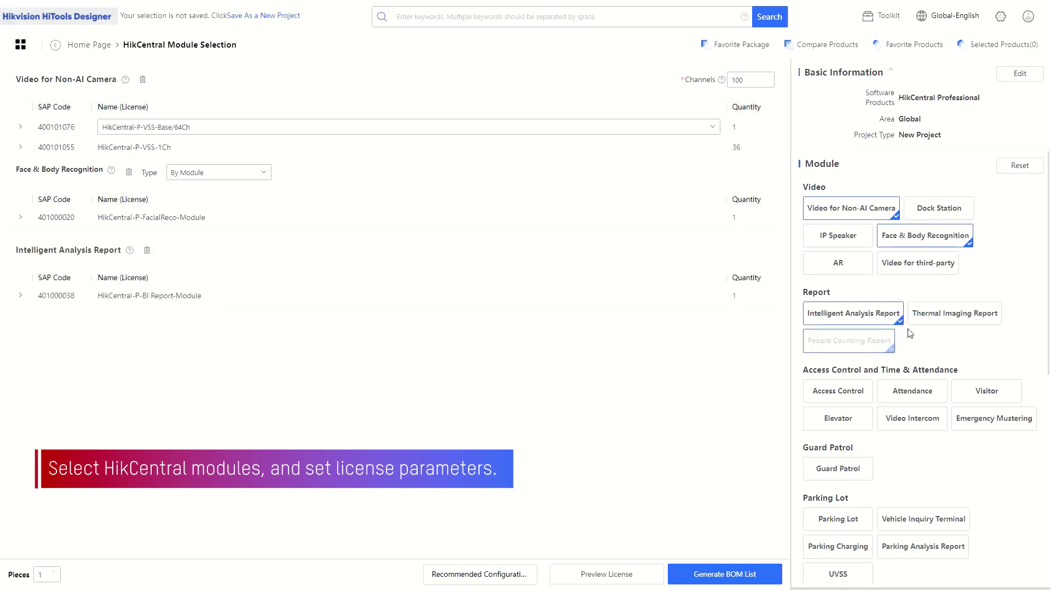
Add the Access Control module for 20 doors with the HikCentral-P-ACS-Base/2Door base license.
click(852, 393)
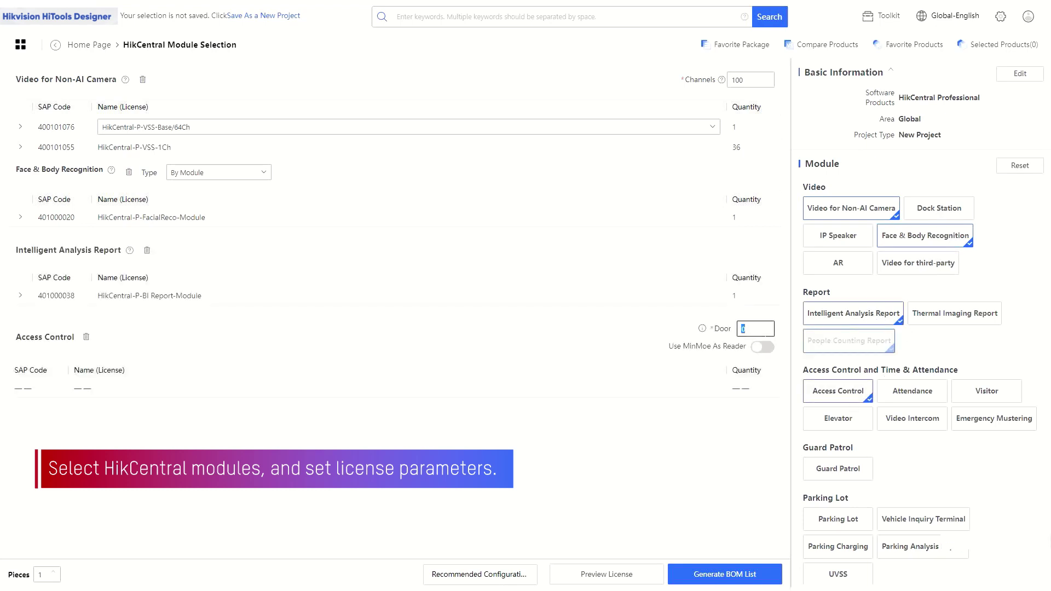
text(20)
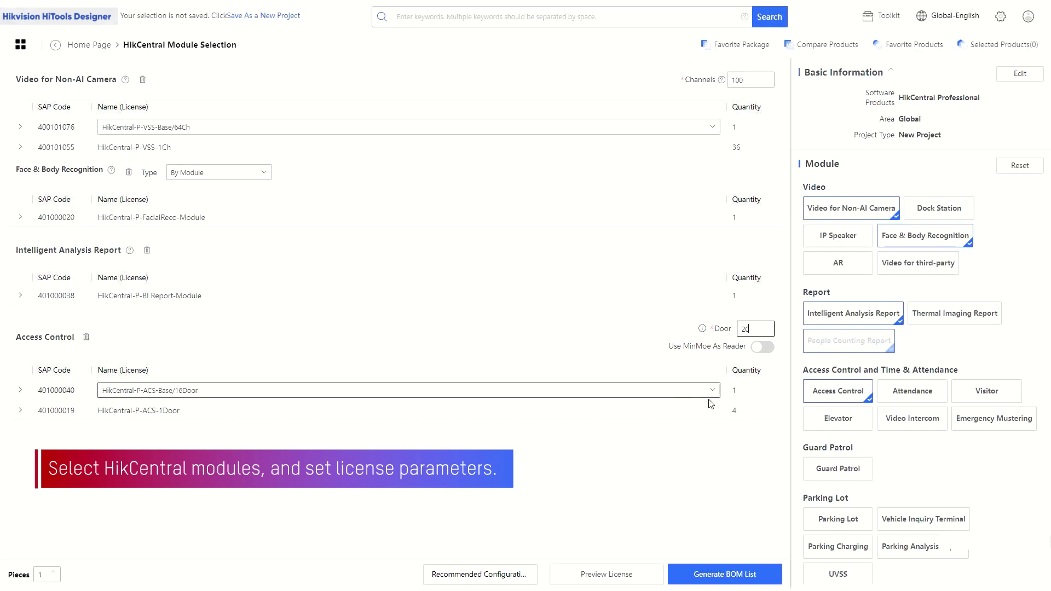
click(608, 392)
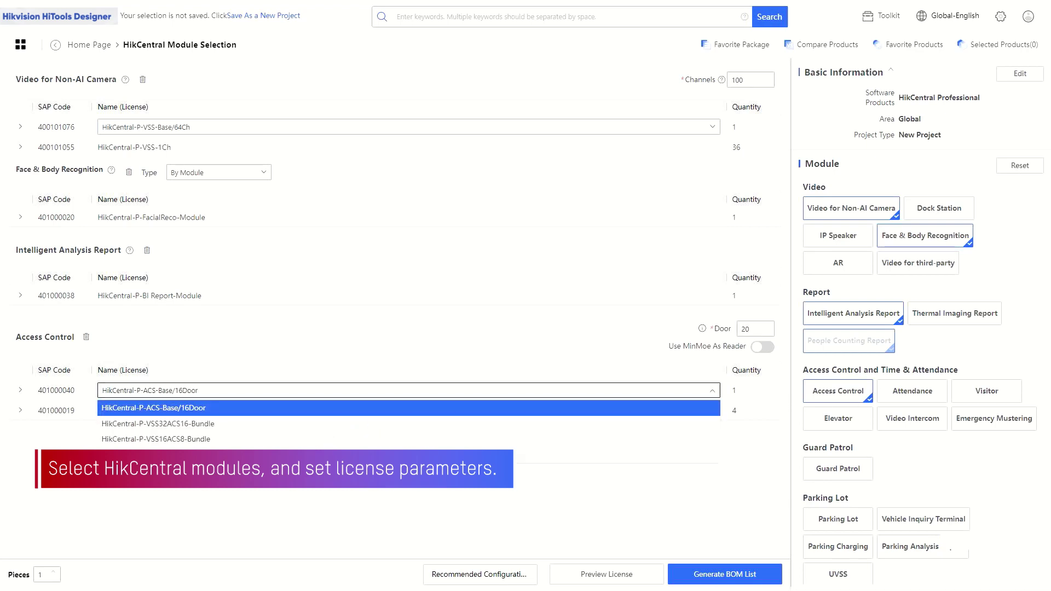
click(376, 437)
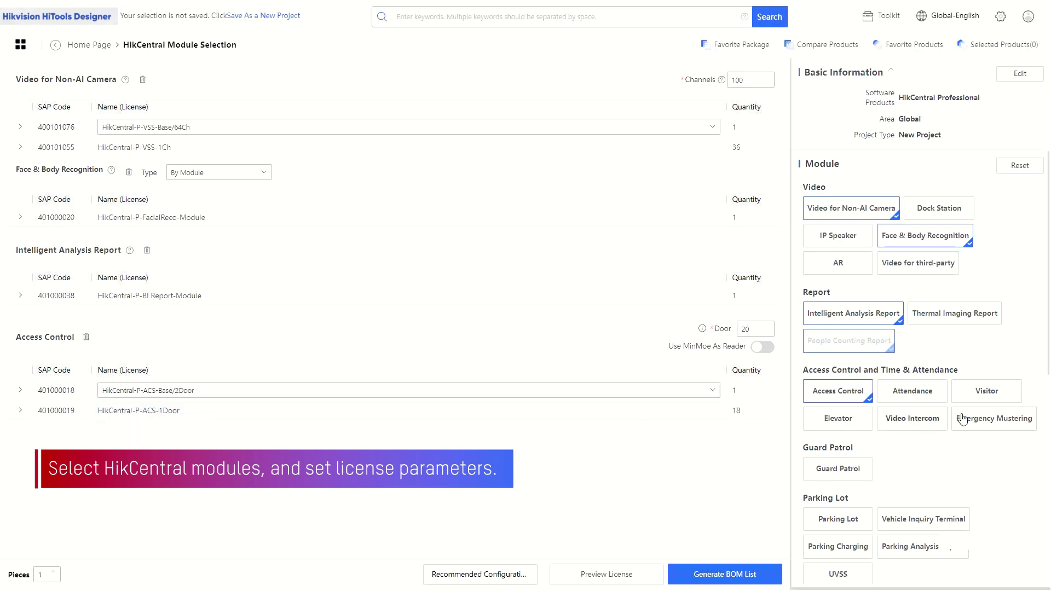
Add the Visitor module and set it to 10 visitor terminals.
click(980, 395)
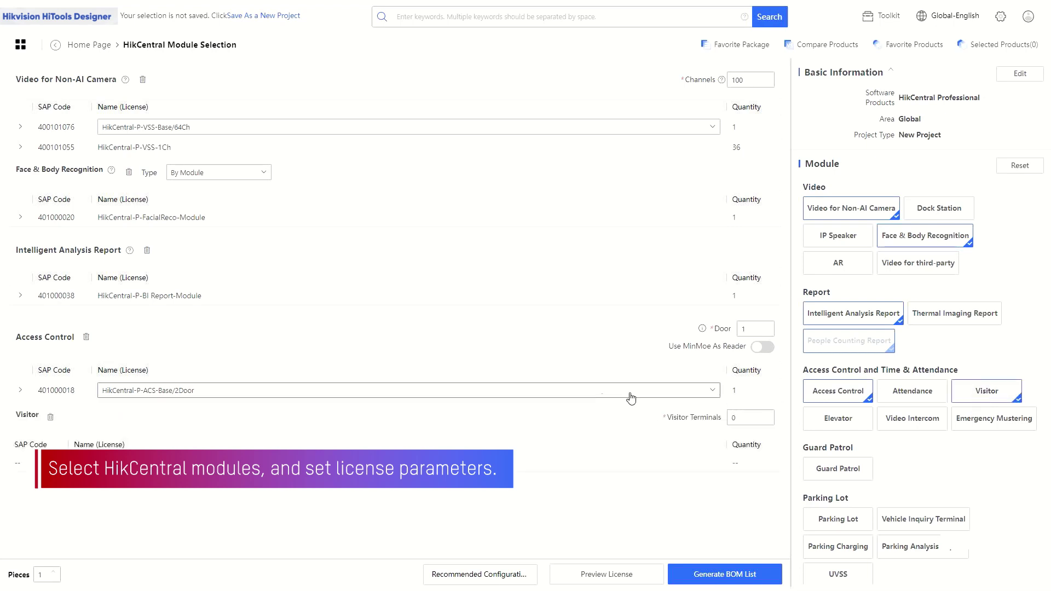
double_click(733, 417)
text(1)
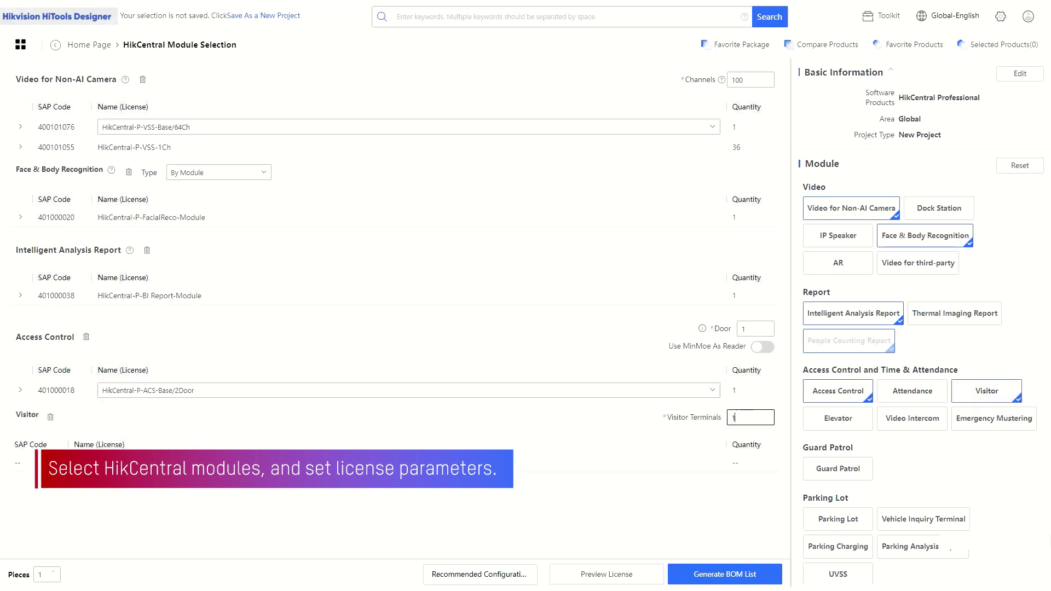
text(0)
Add the ANPR module, licensed by ANPR-1Ch, with 20 channels.
scroll(819, 446, down, 2)
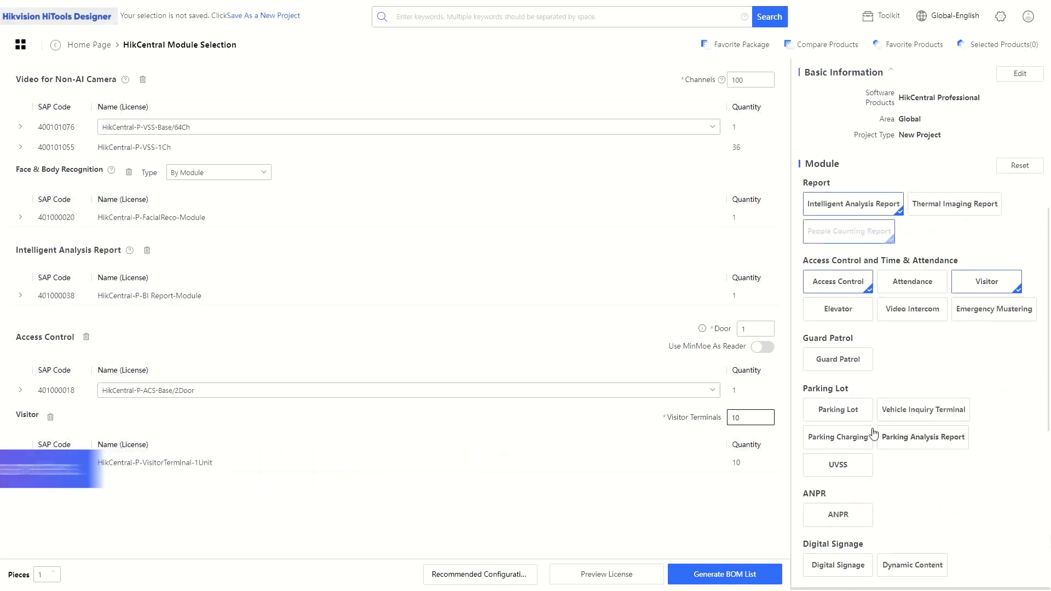
click(839, 515)
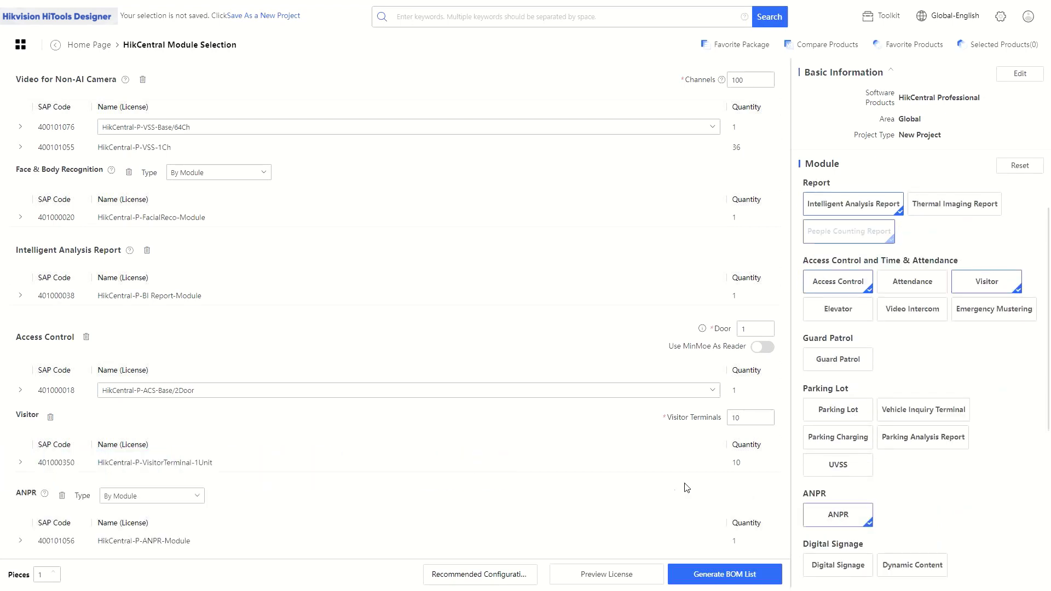
click(176, 495)
click(156, 525)
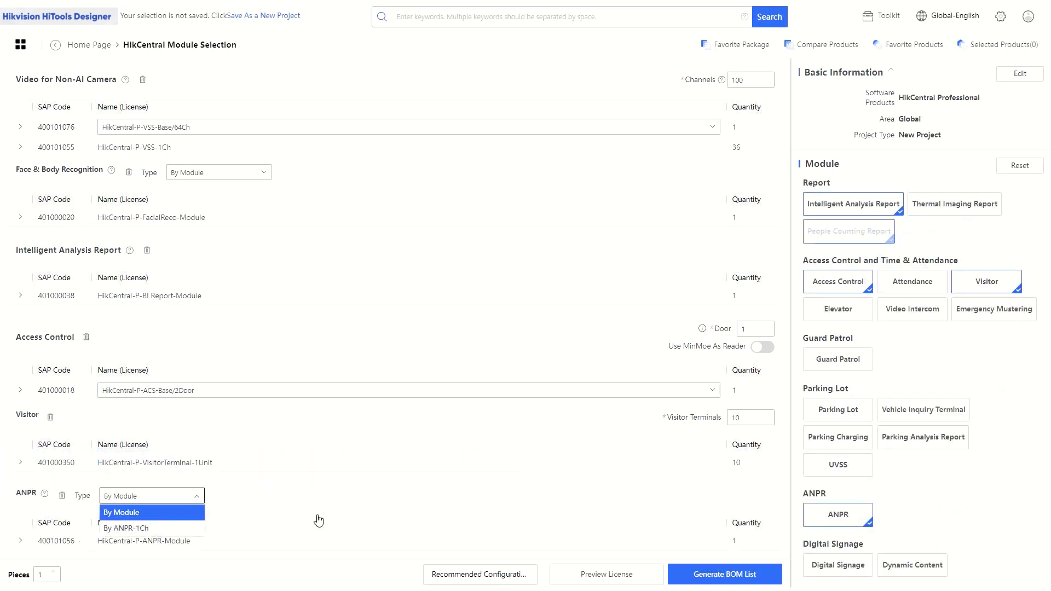
click(734, 496)
double_click(735, 496)
text(2)
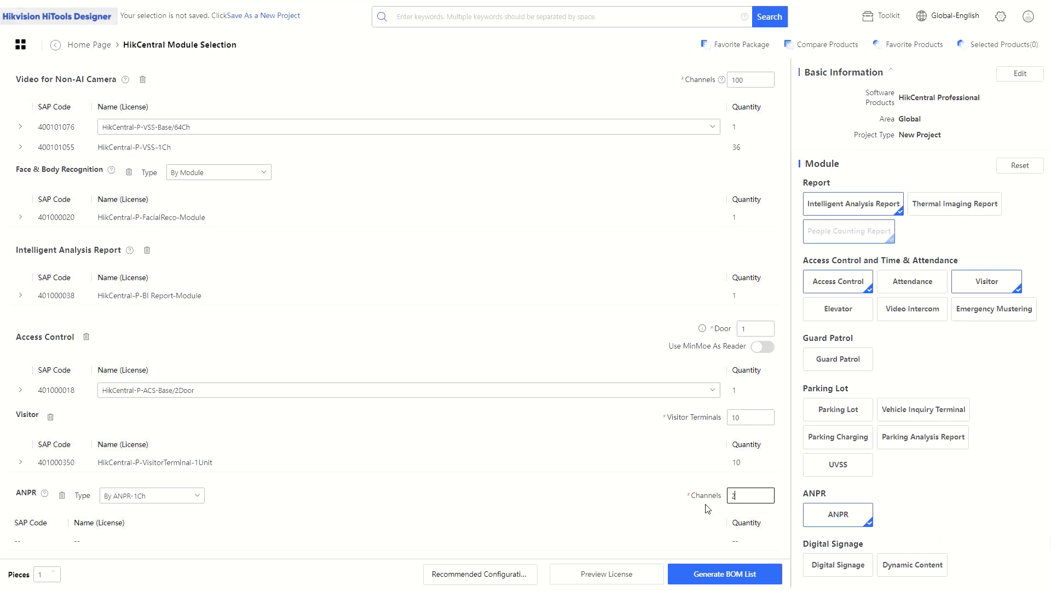
text(0)
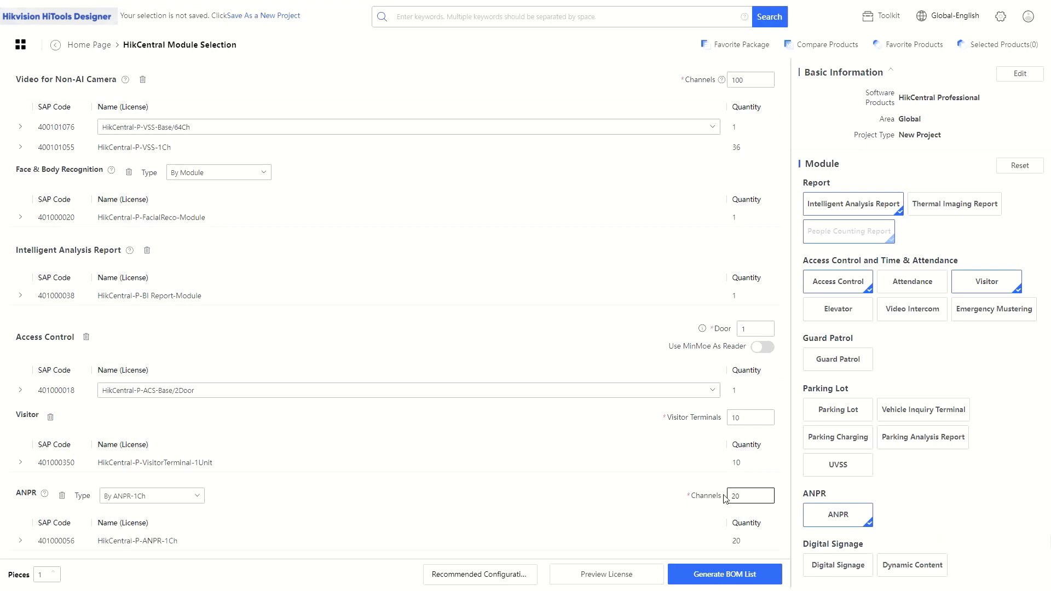
Preview the licenses, and add the generated bill of materials to the selected products.
click(612, 575)
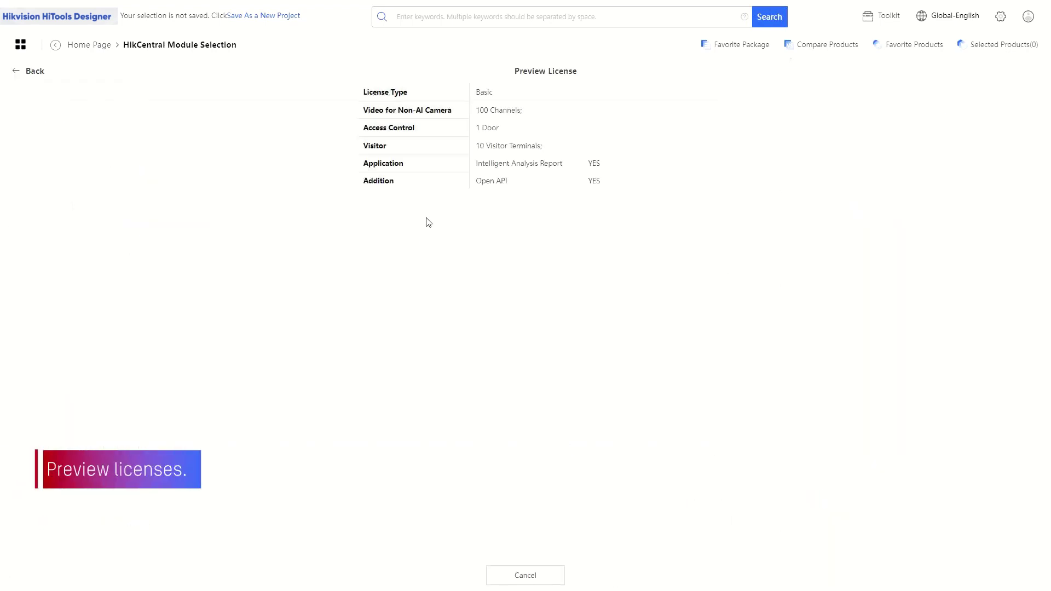
click(17, 71)
click(705, 574)
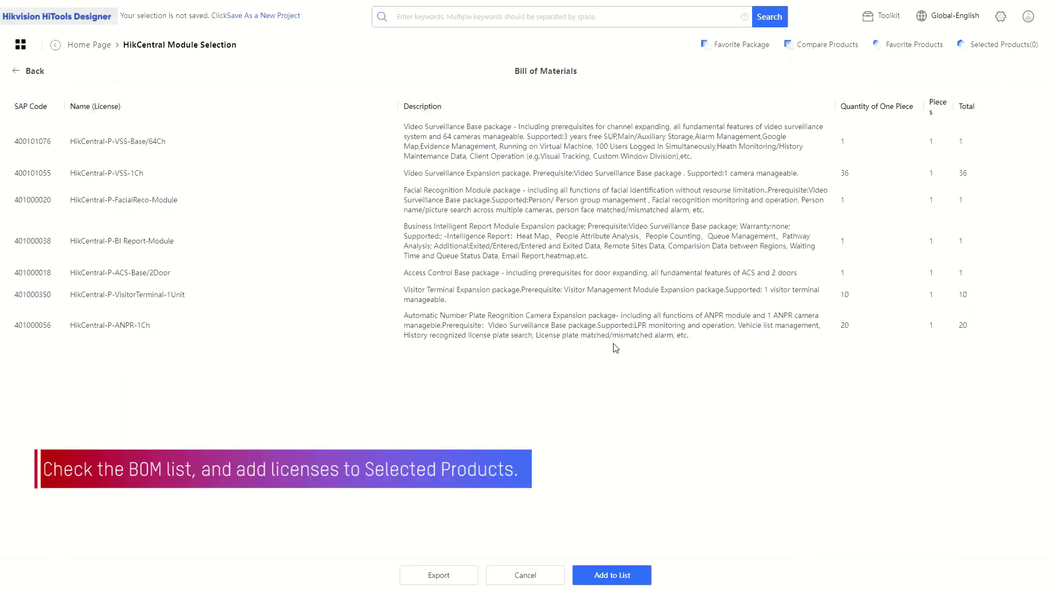
click(613, 572)
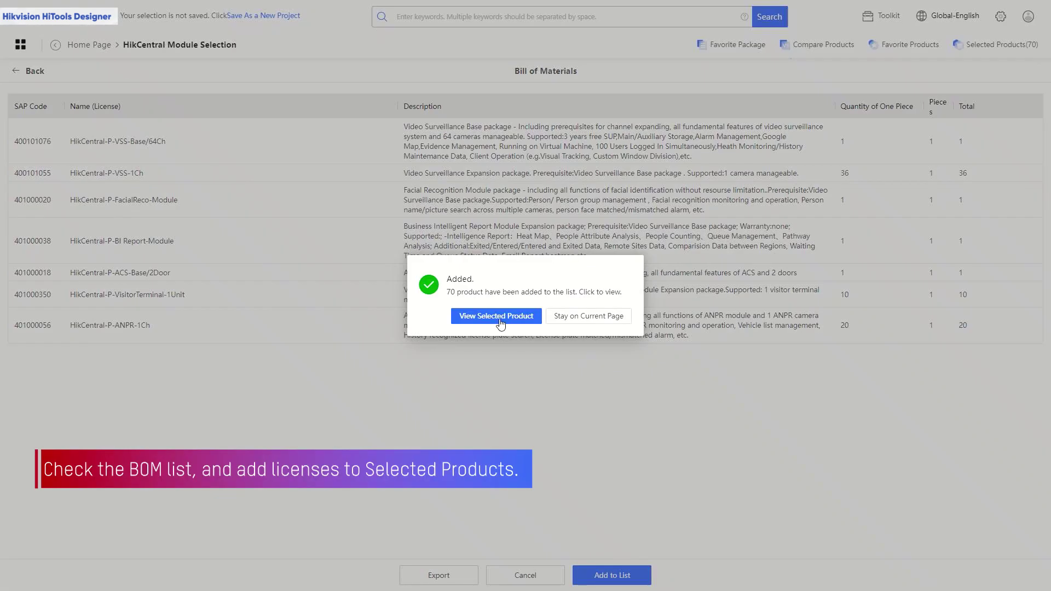
click(499, 315)
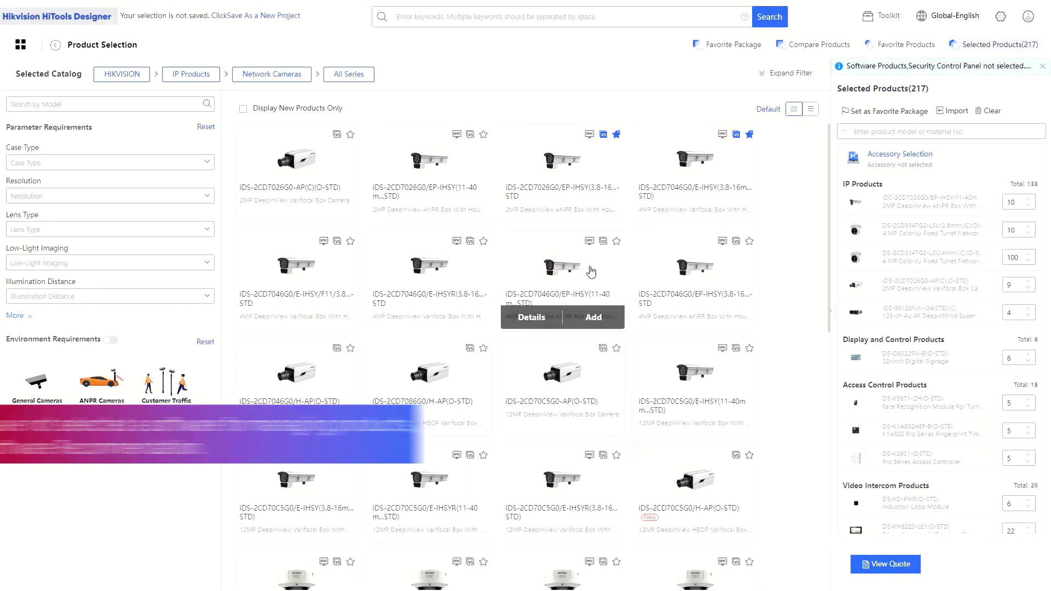
Add one iDS-2CD7046G0/EP-IHSY camera with the 11-40 mm lens to the selected products and review the list.
click(593, 316)
click(607, 317)
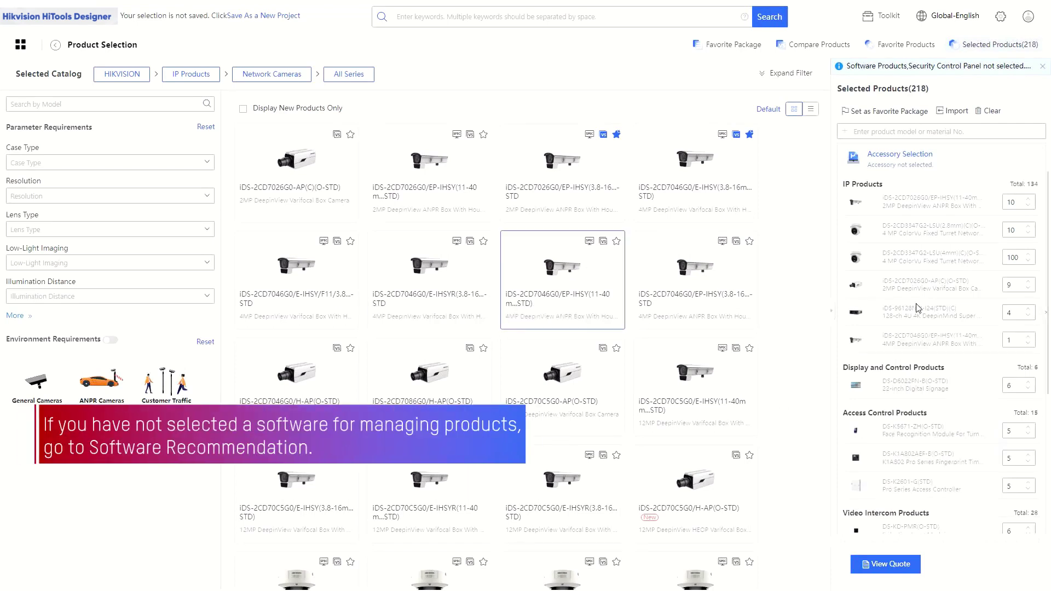
scroll(944, 251, down, 5)
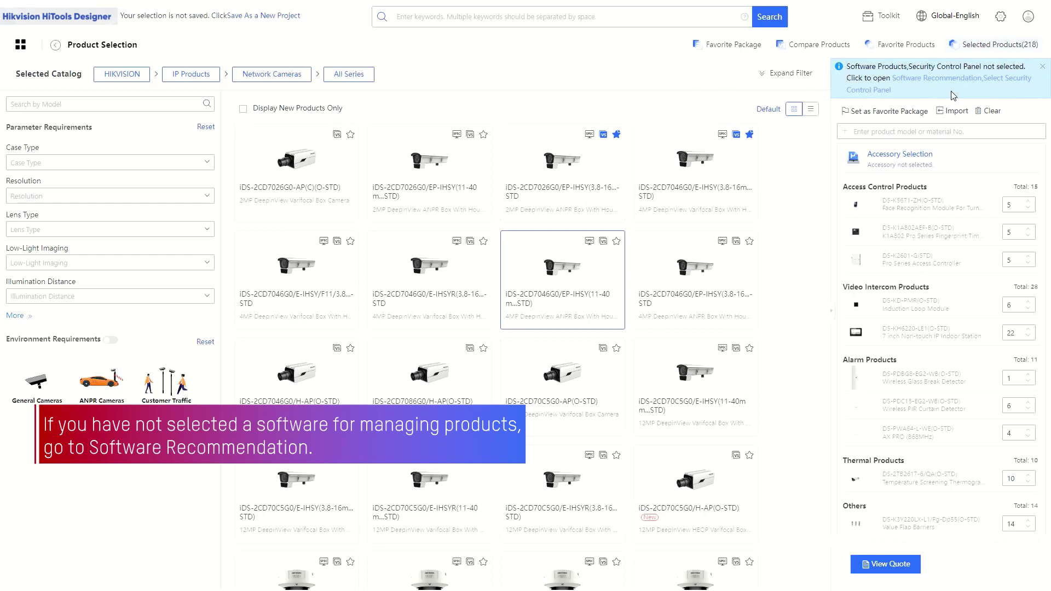
Start a HikCentral Professional software recommendation, requiring facial or human body recognition on 5 channels and intelligent analysis statistics.
click(946, 81)
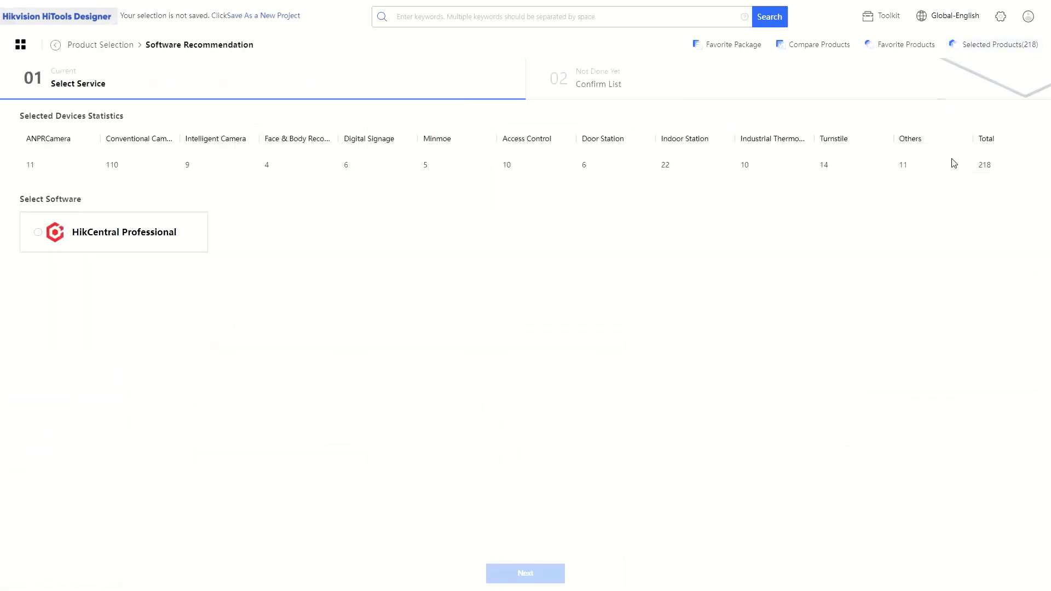
click(94, 242)
scroll(140, 299, down, 1)
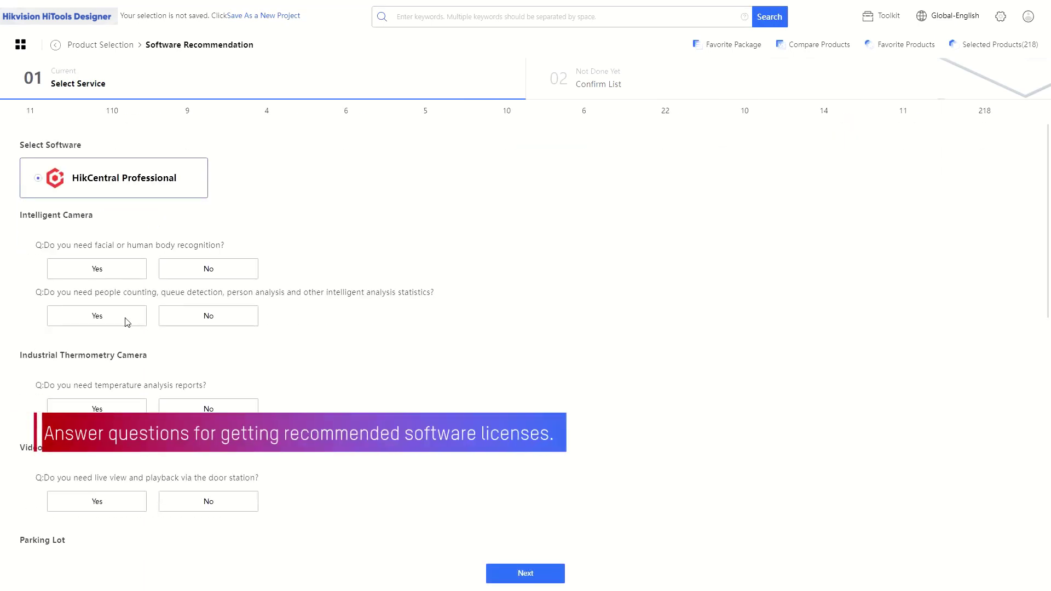
click(127, 280)
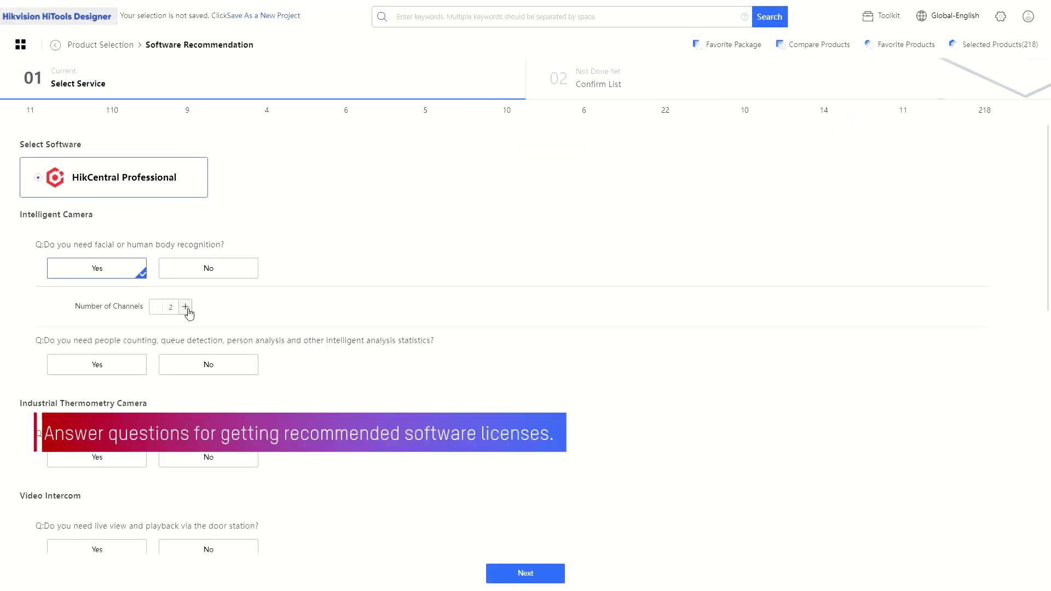
click(131, 367)
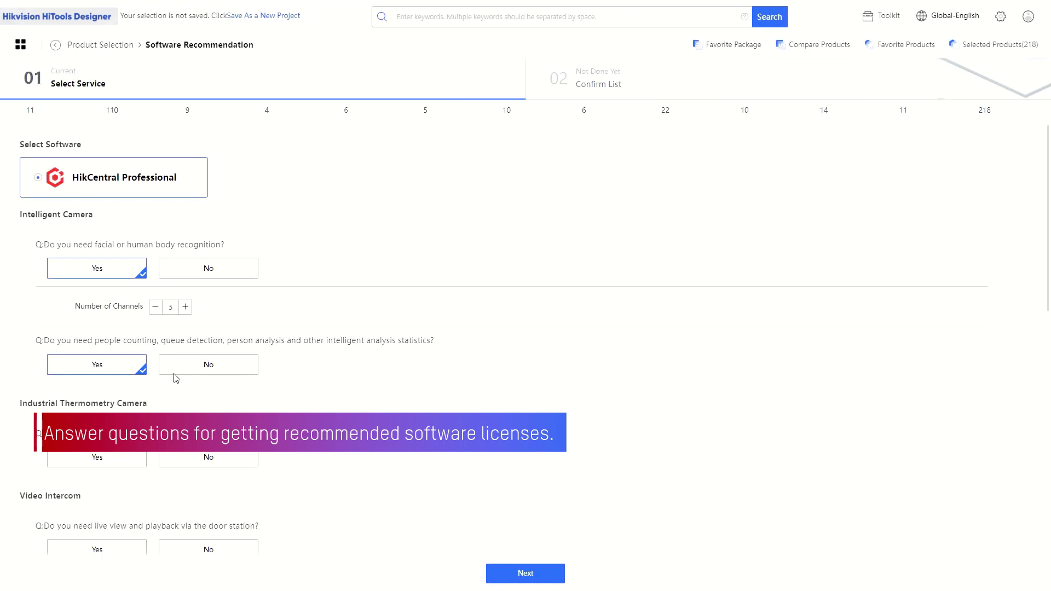
Require temperature analysis reports on 10 channels for the industrial thermometry cameras and compare with the selected device statistics.
scroll(164, 386, down, 1)
click(126, 403)
scroll(188, 346, down, 2)
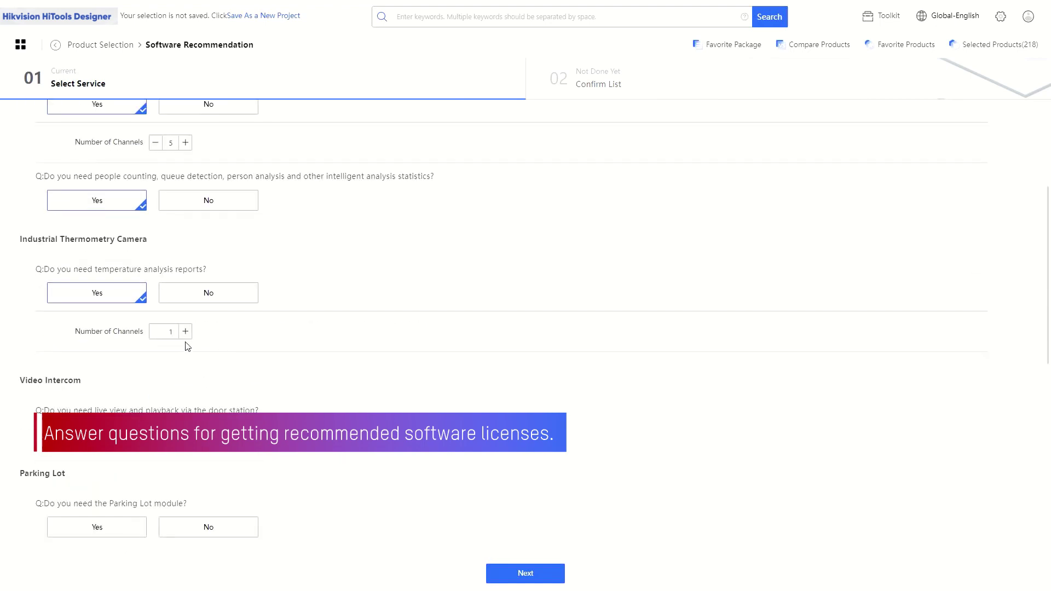
click(185, 331)
click(185, 332)
scroll(164, 329, down, 2)
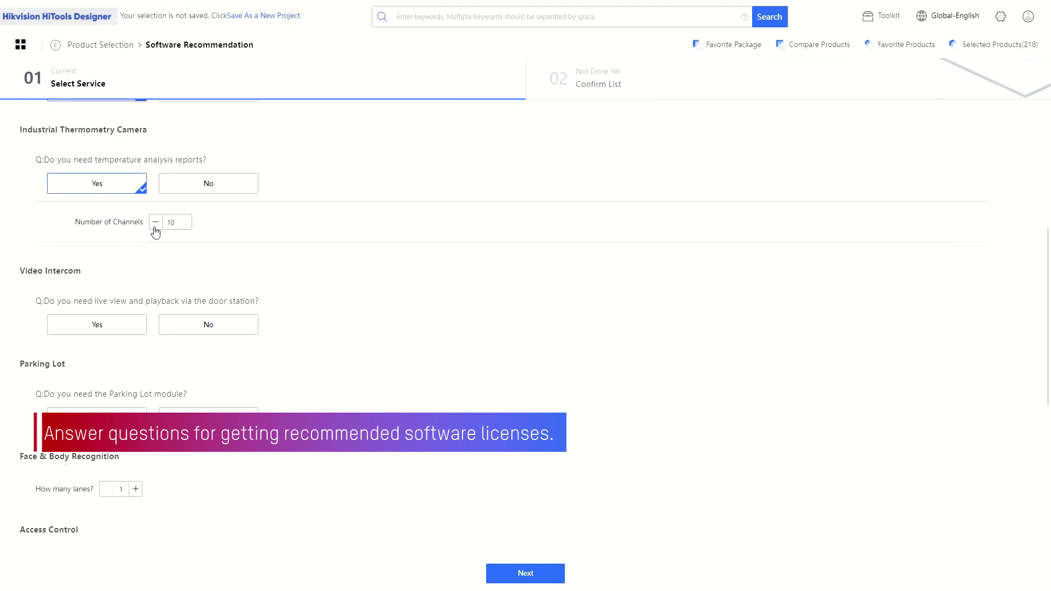
scroll(270, 275, up, 6)
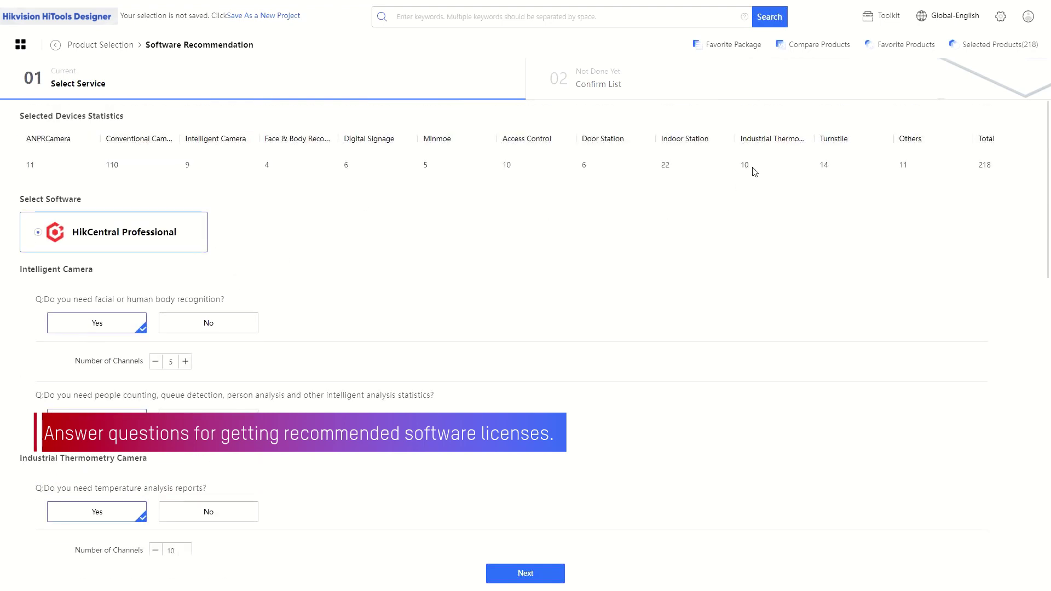
Require live view and playback via 6 door stations for video intercom and compare with the selected device statistics.
scroll(246, 327, down, 6)
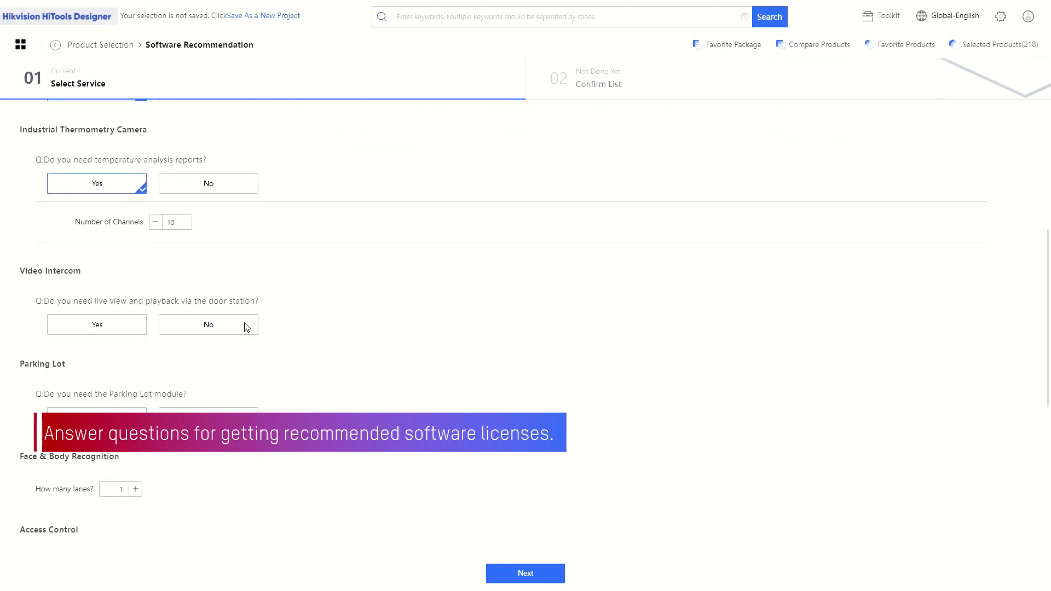
click(104, 329)
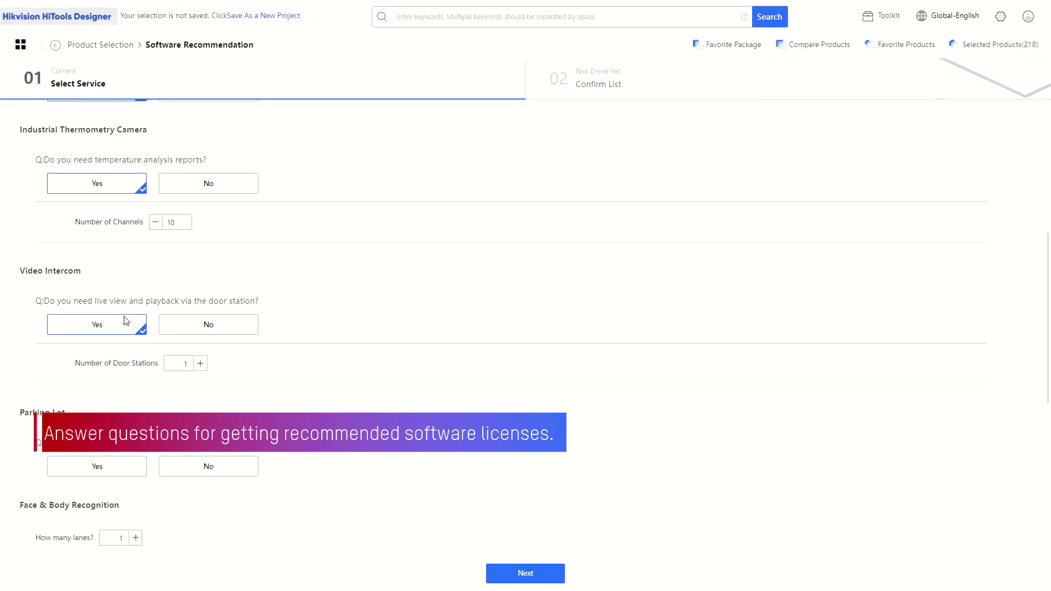
scroll(202, 304, down, 2)
click(200, 254)
click(200, 254)
click(201, 254)
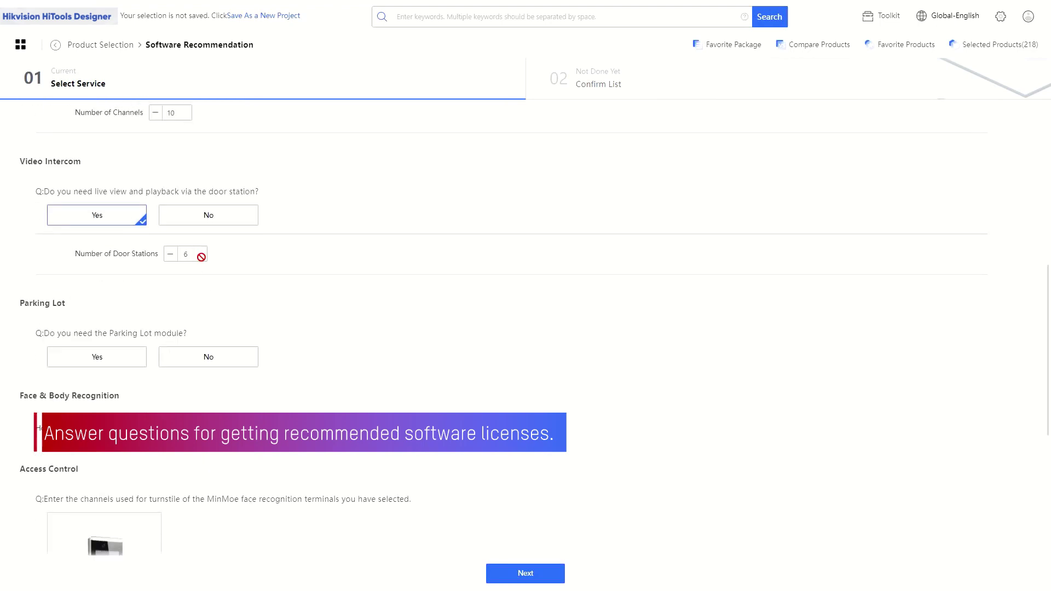
scroll(206, 269, up, 8)
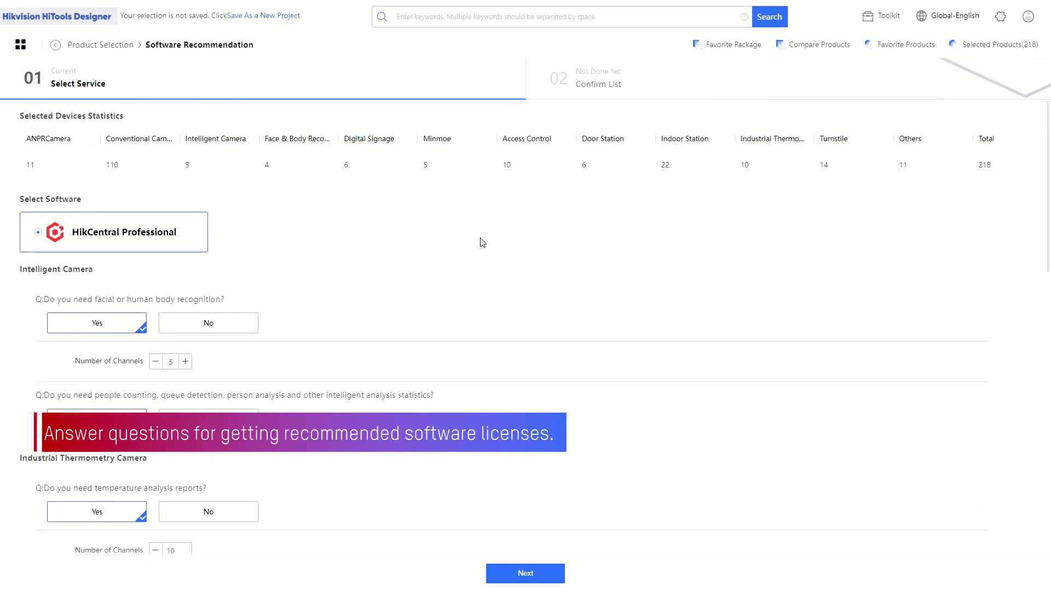
scroll(200, 346, down, 6)
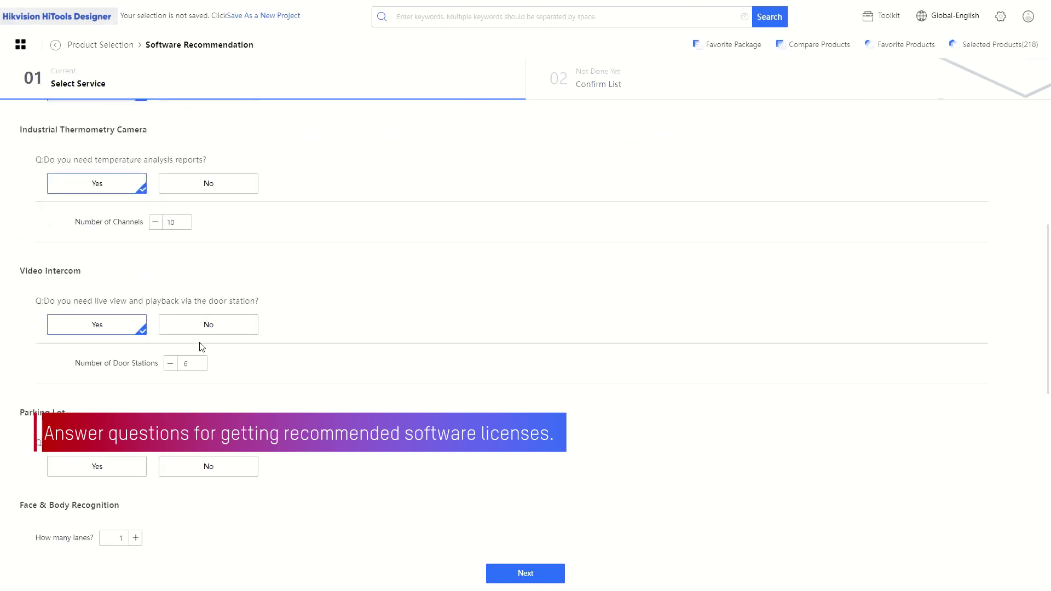
Require the Parking Lot module with 5 lanes, including the Toll Center and Intelligent Analysis modules.
scroll(191, 369, down, 4)
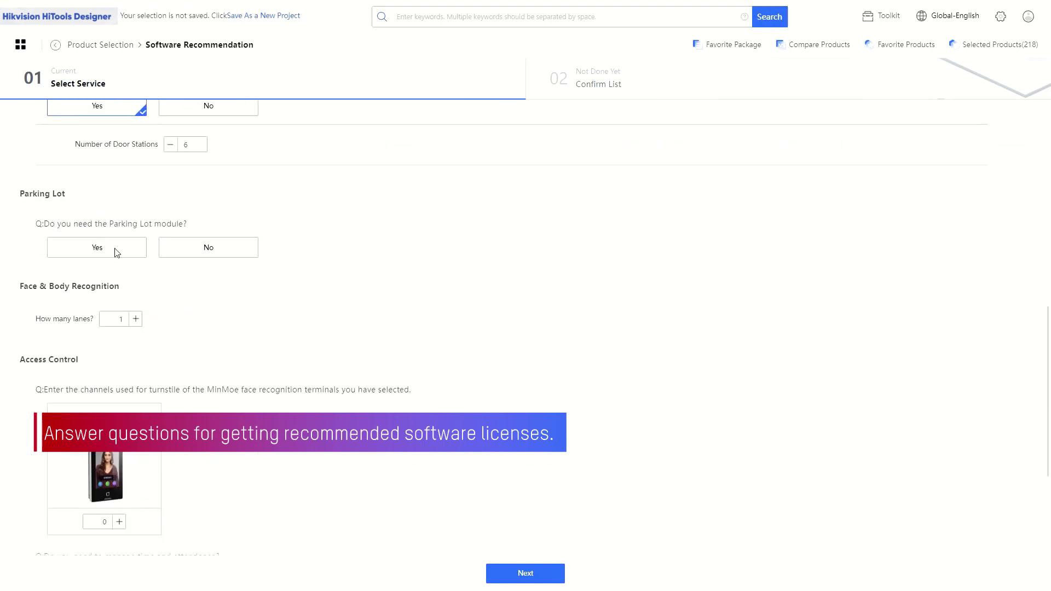
click(116, 251)
click(174, 286)
click(175, 285)
click(174, 286)
click(174, 285)
click(143, 335)
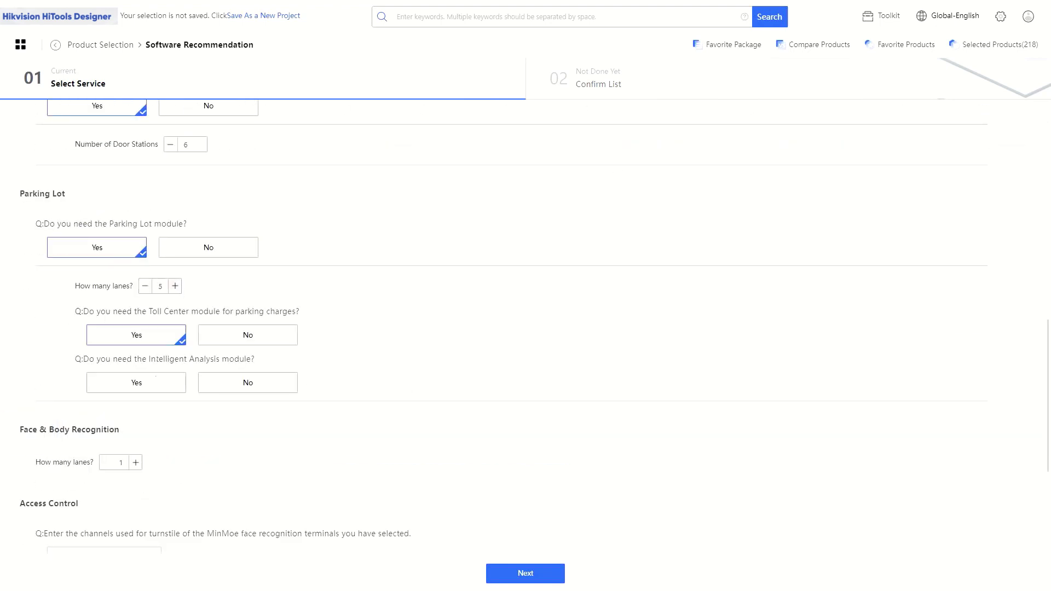
click(167, 382)
Set 2 face recognition lanes and 2 MinMoe turnstile channels, and require time and attendance plus visitor management with 7 visitor terminals.
scroll(140, 314, down, 3)
scroll(189, 311, down, 3)
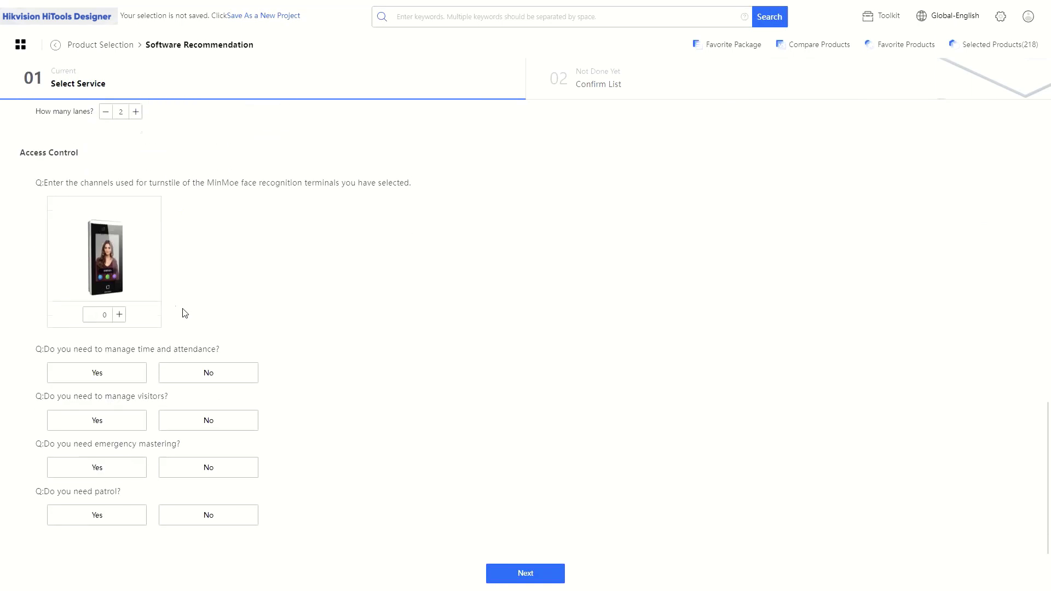
click(116, 375)
click(110, 421)
scroll(323, 438, down, 1)
click(356, 411)
click(357, 411)
click(357, 411)
click(357, 411)
click(357, 410)
click(357, 410)
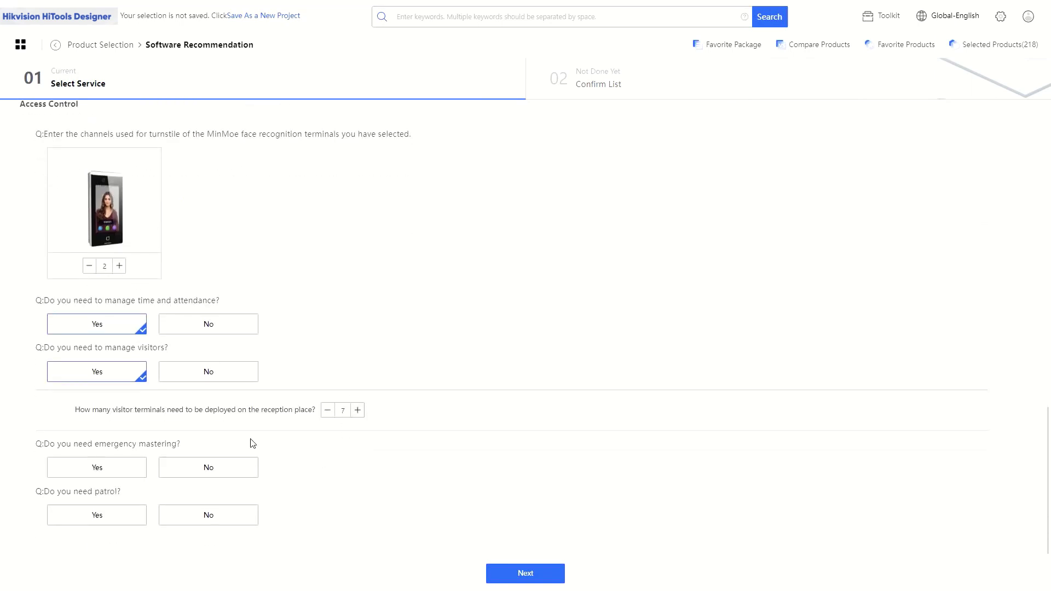
Require emergency mastering and patrol, and generate the recommended license list to review its bill of materials.
click(97, 468)
click(99, 518)
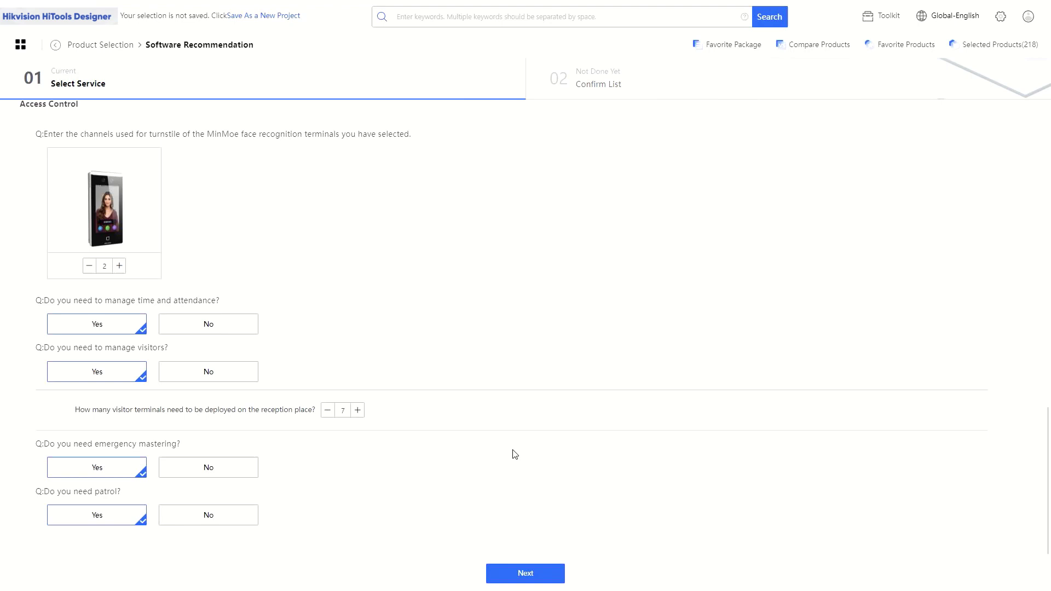
click(539, 573)
scroll(355, 372, down, 3)
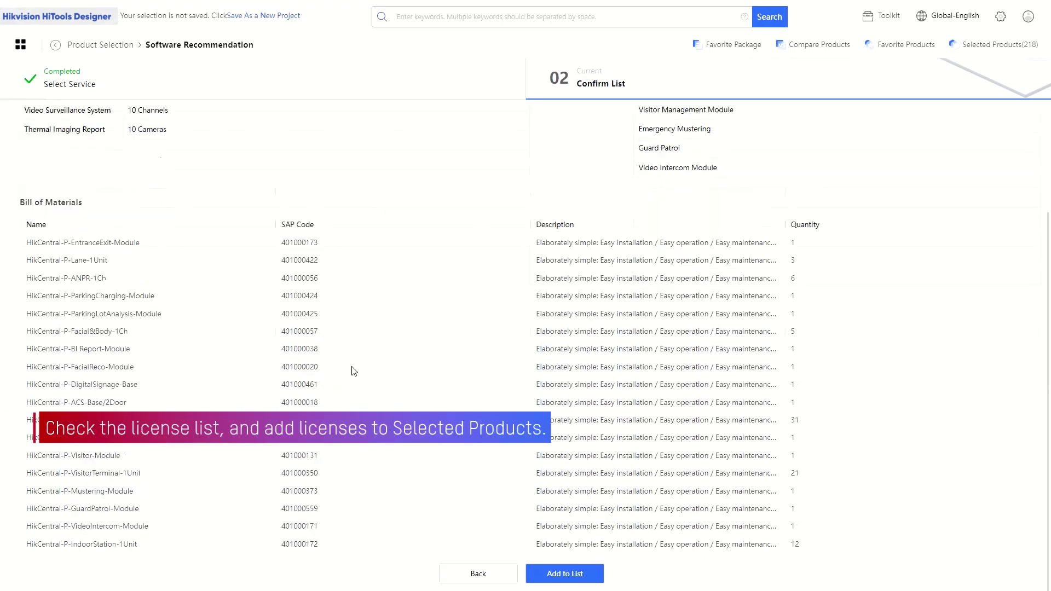
Add the recommended HikCentral licenses to Selected Products and stay on the current page.
click(562, 574)
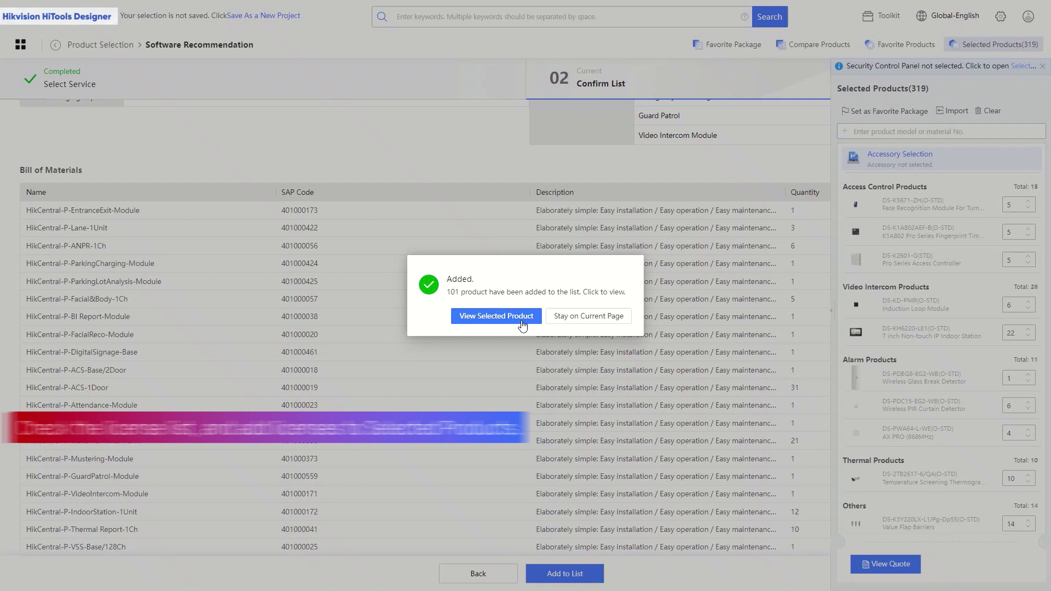
click(586, 316)
scroll(927, 368, down, 5)
scroll(927, 369, down, 2)
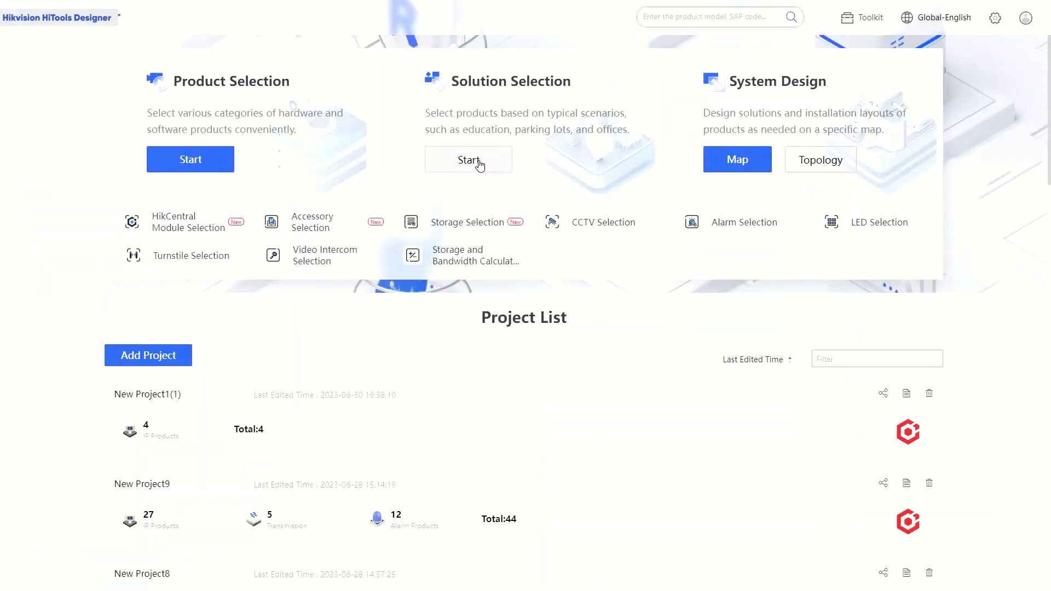
Start a solution selection for the School scenario with 100 classrooms and 120 teachers, filling in the total students as well.
click(478, 161)
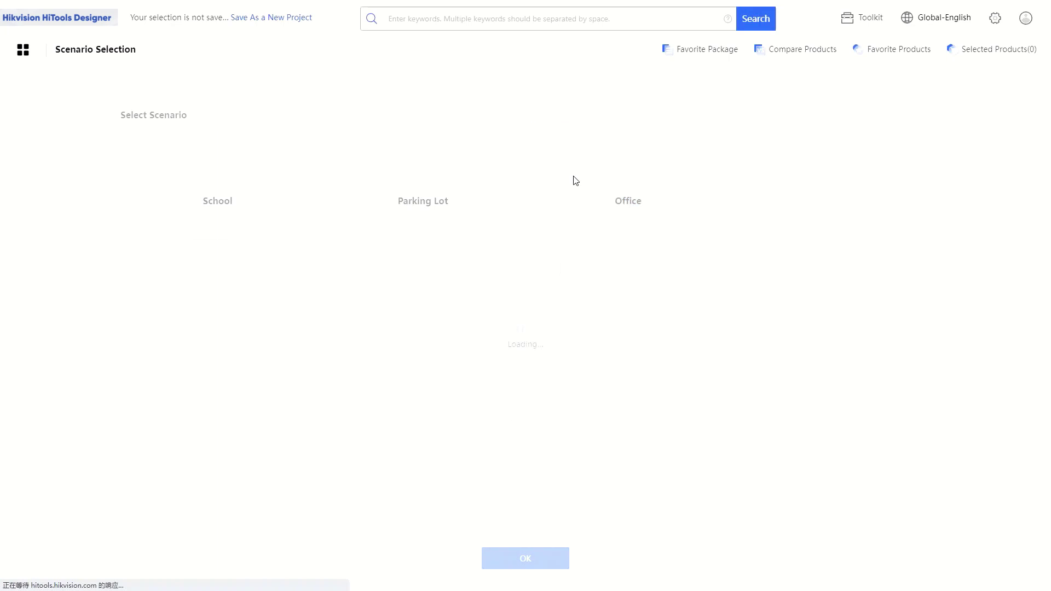
click(220, 197)
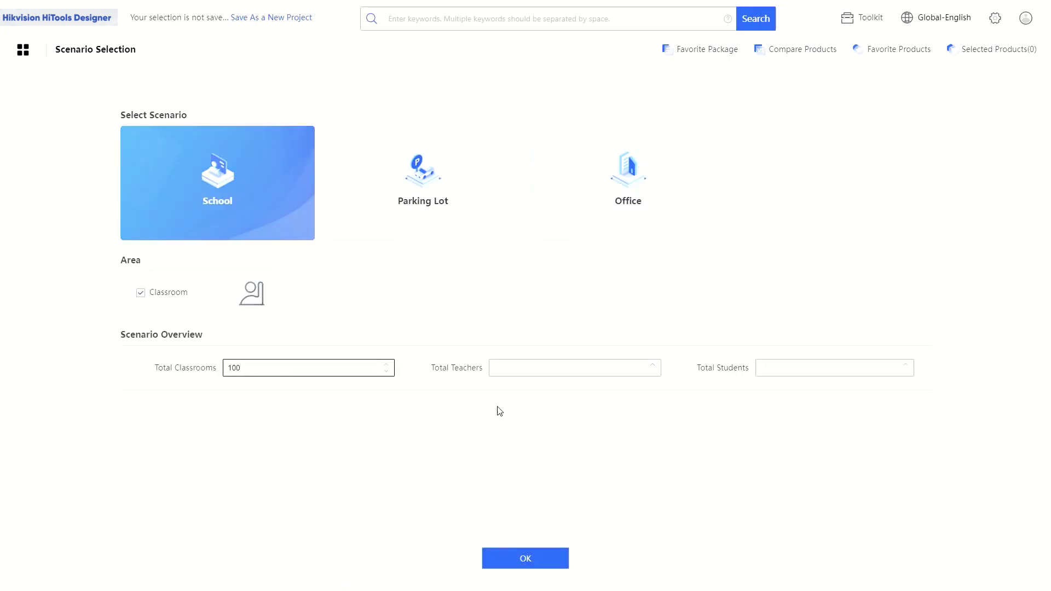
click(537, 369)
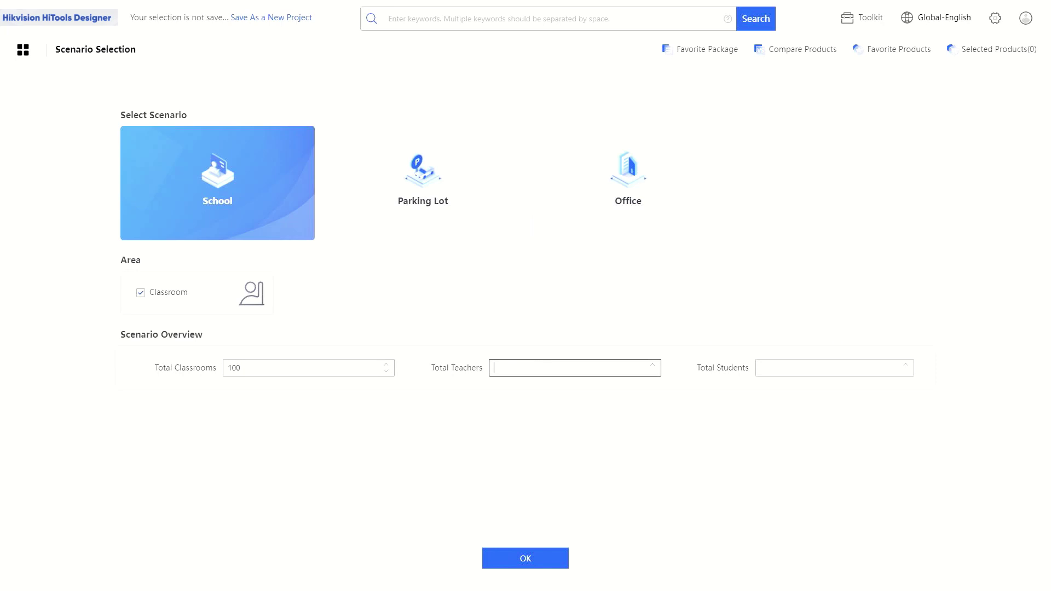
click(794, 368)
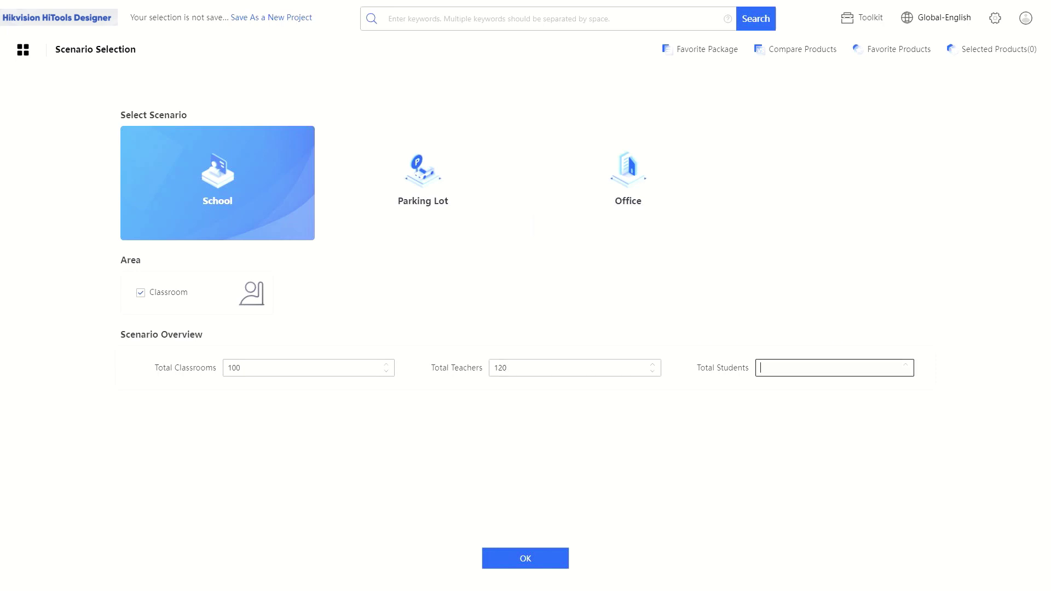
click(526, 558)
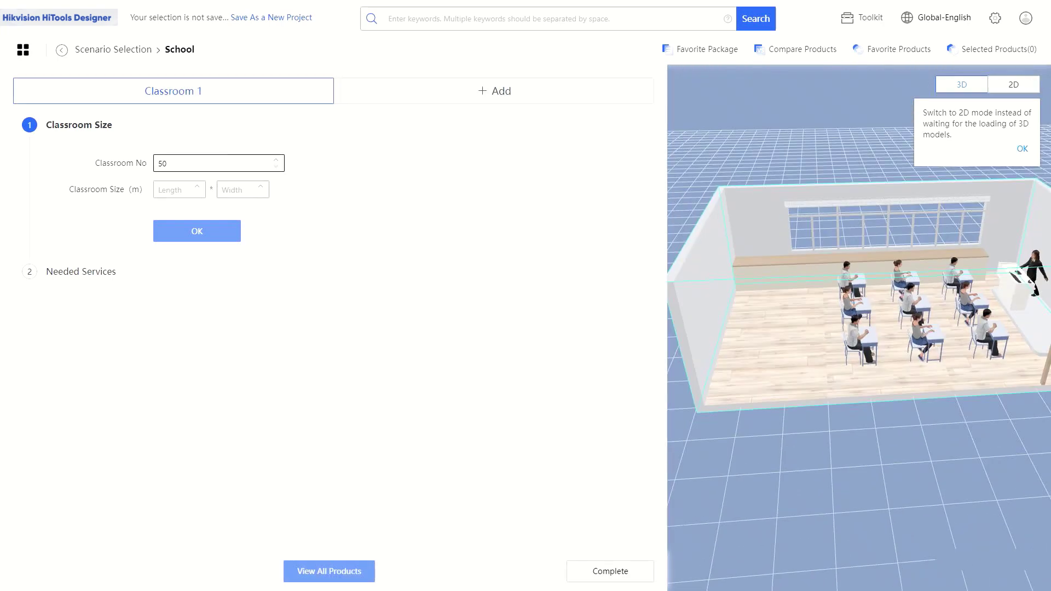
Define Classroom 1 as 50 classrooms sized 5 by 8 m and dismiss the 2D mode hint.
click(167, 186)
text(5)
click(241, 189)
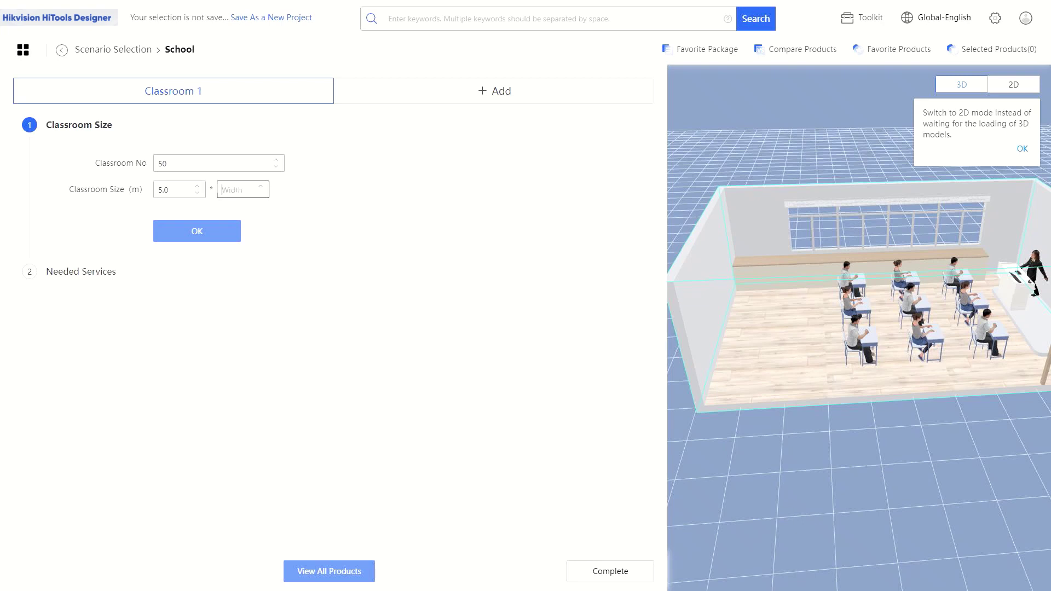
text(8)
click(219, 230)
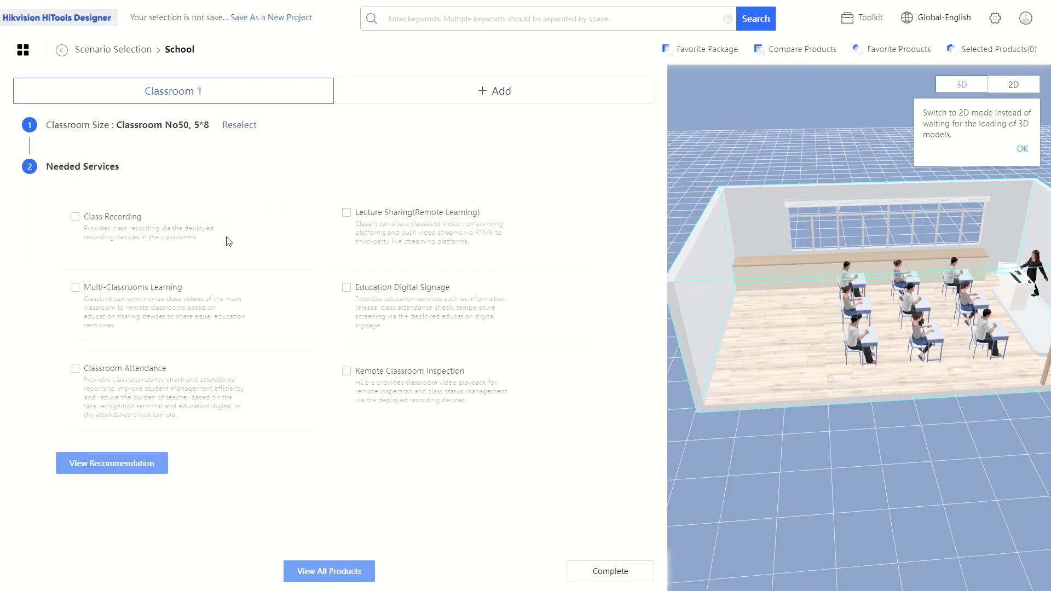
click(1022, 149)
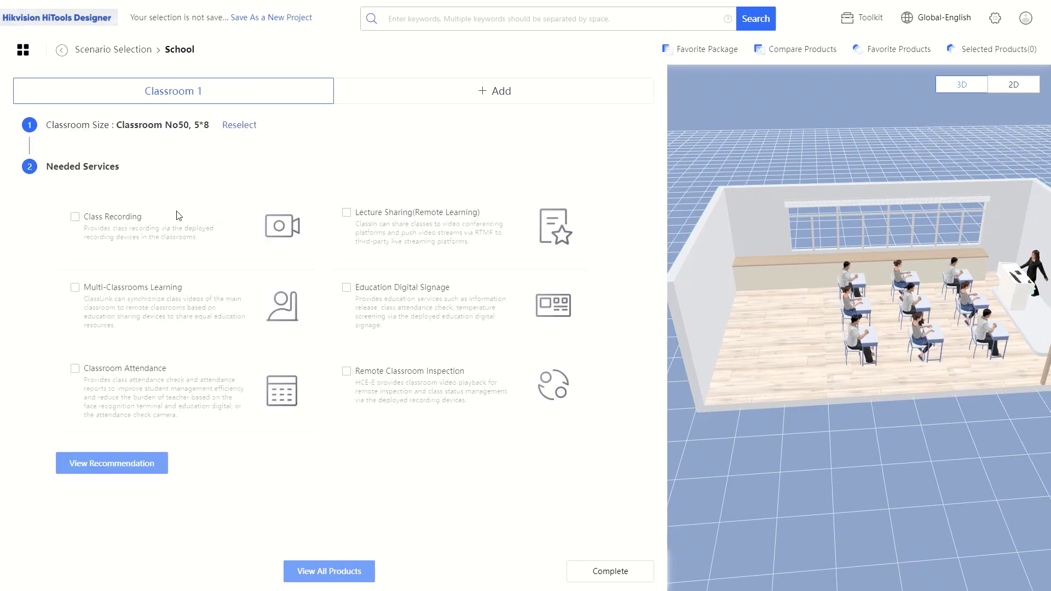
Require Class Recording with a camera focusing only on the teacher and a Multi-Mic Array as audio device.
click(123, 219)
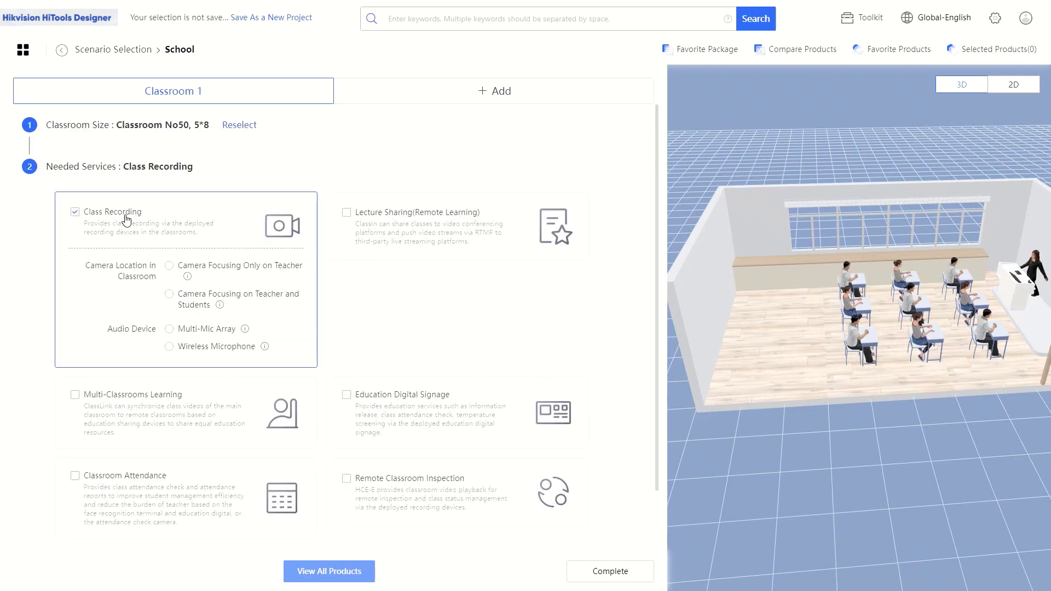
click(223, 270)
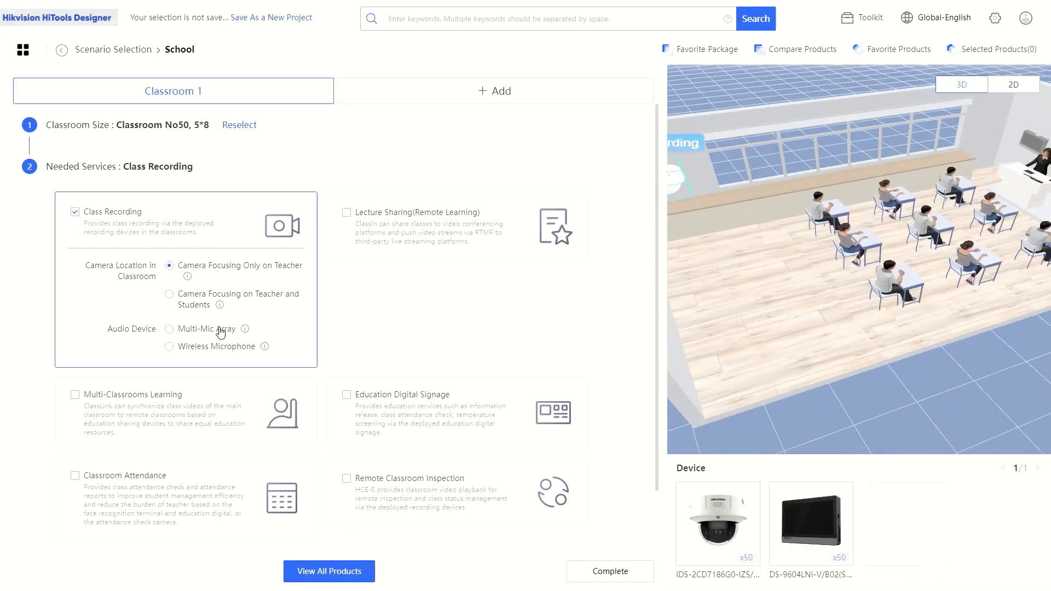
click(219, 329)
click(222, 345)
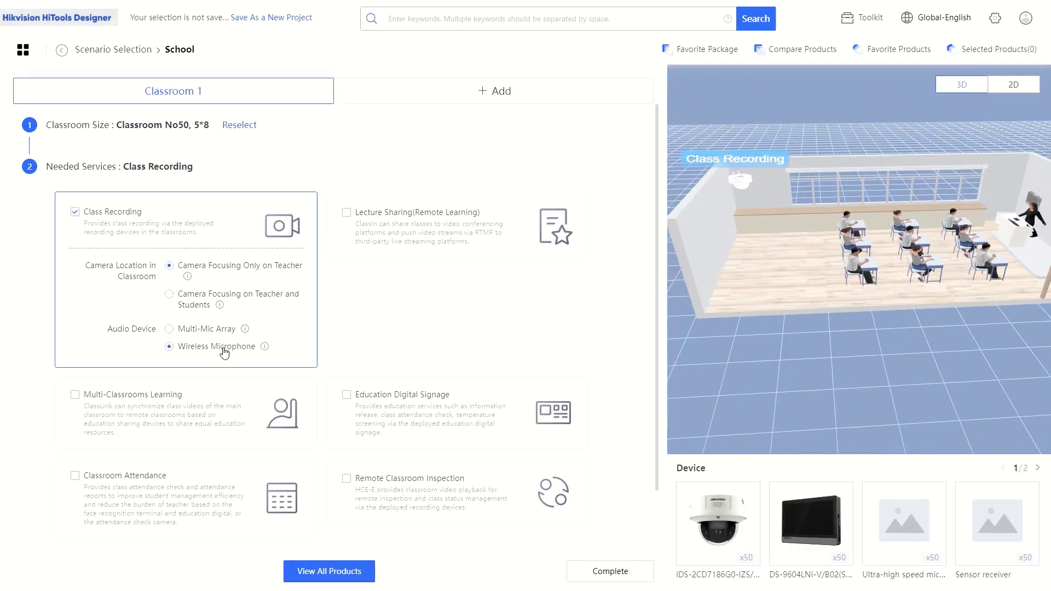
click(228, 329)
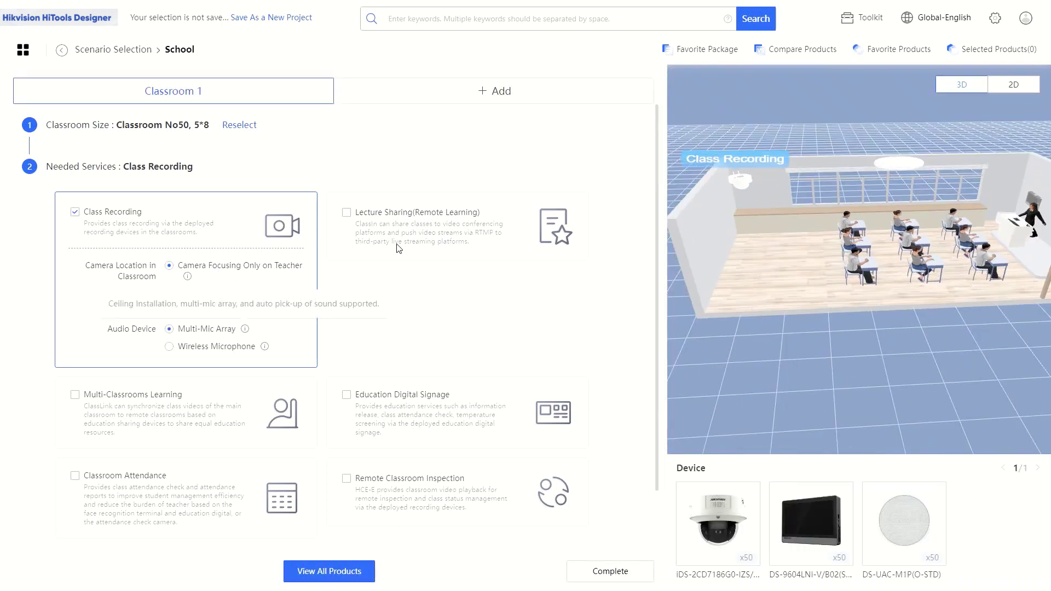
Require Lecture Sharing on a 75-inch flat panel from the current project, and Multi-Classrooms Learning with 200 participating classrooms.
click(403, 219)
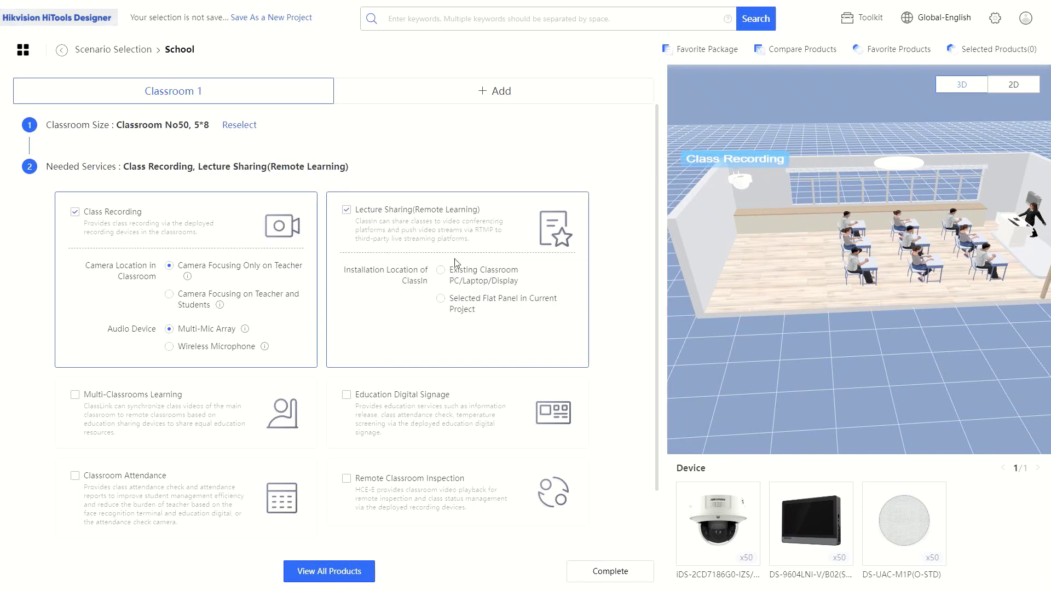
click(474, 307)
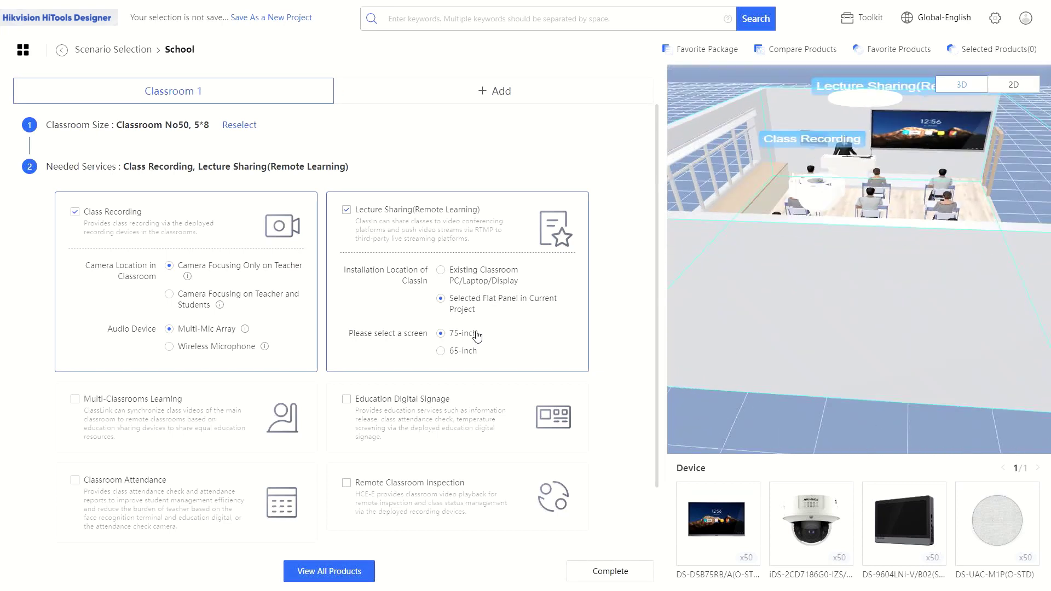
click(171, 401)
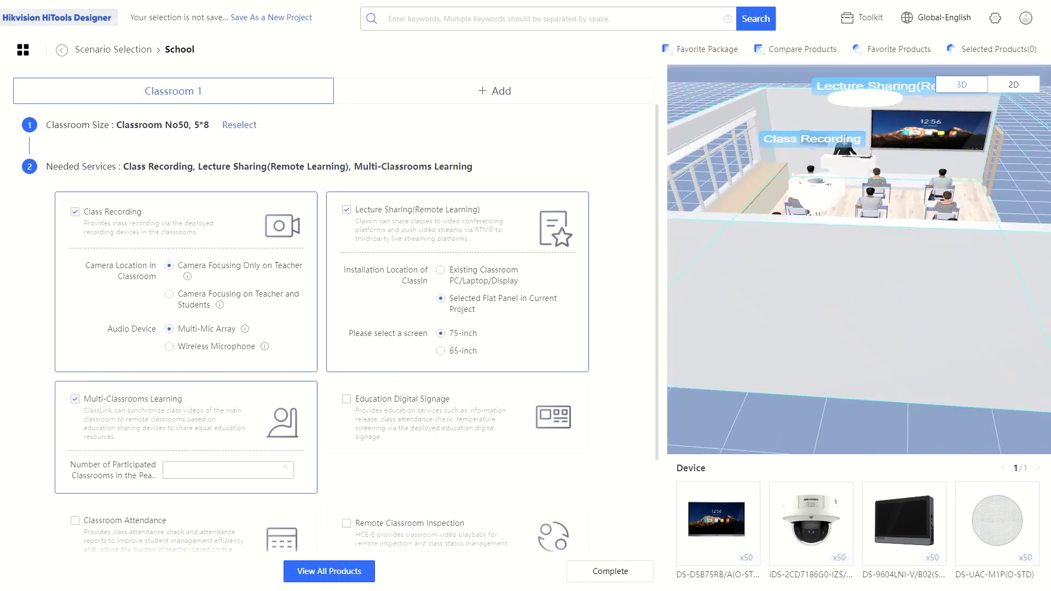
click(217, 470)
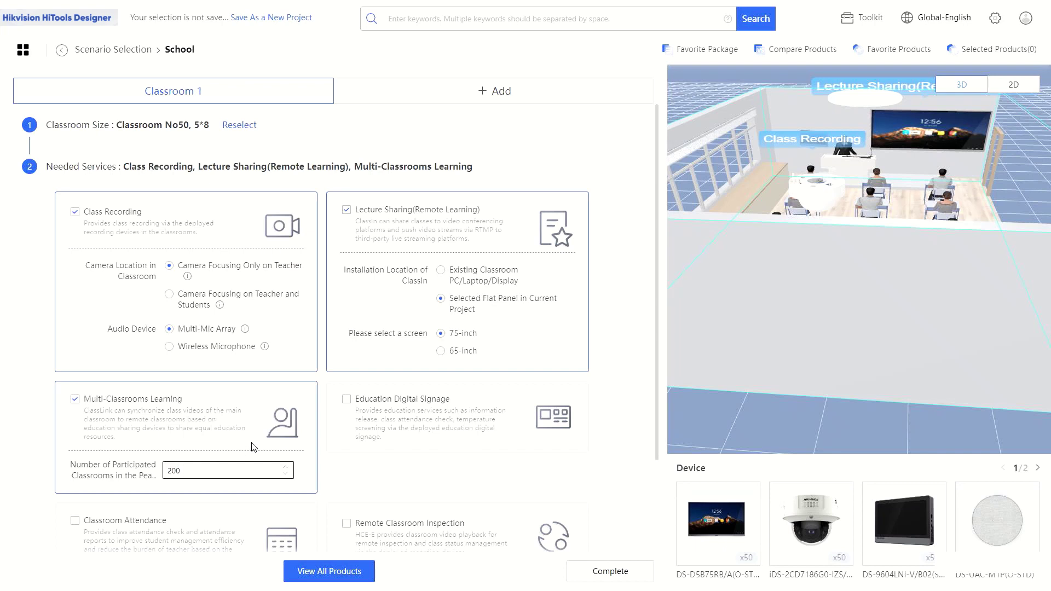
Require Education Digital Signage for Information Release and the Classroom Attendance service, checking the classroom in the 3D preview.
click(390, 404)
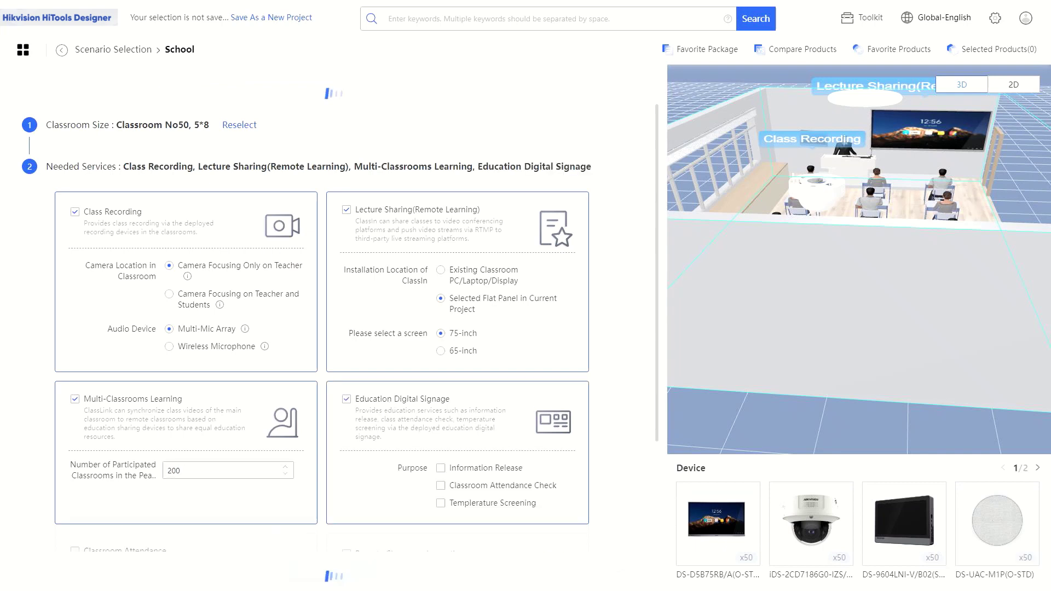
click(478, 470)
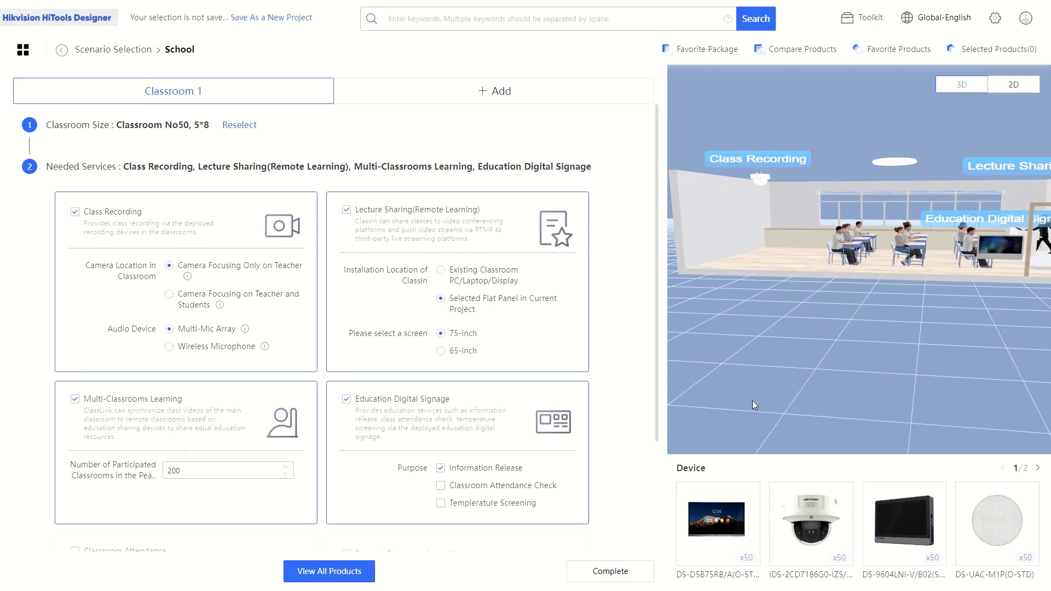
drag(842, 336, 823, 340)
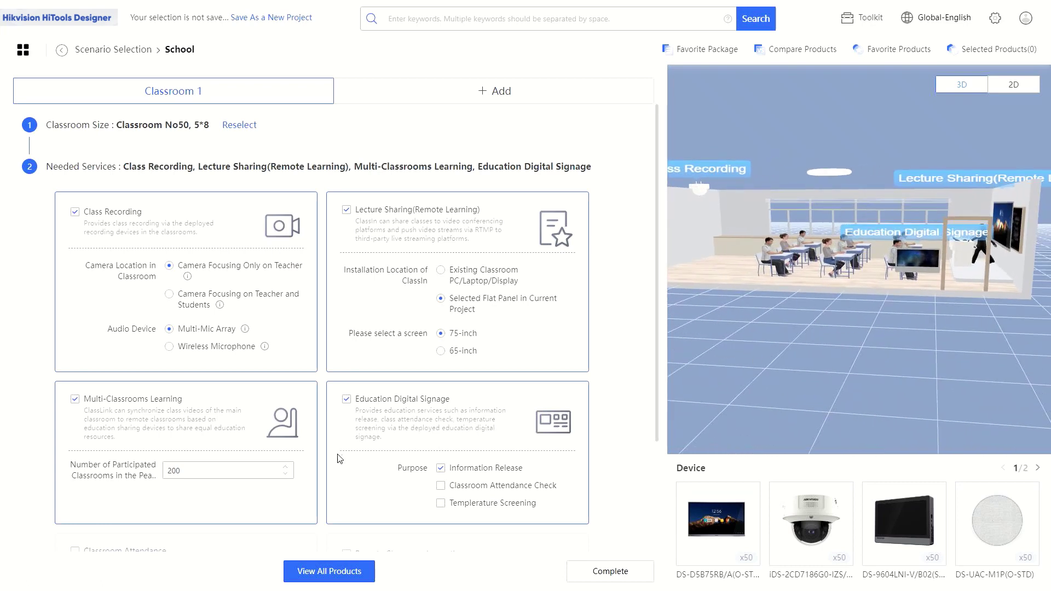
scroll(339, 459, down, 3)
click(118, 413)
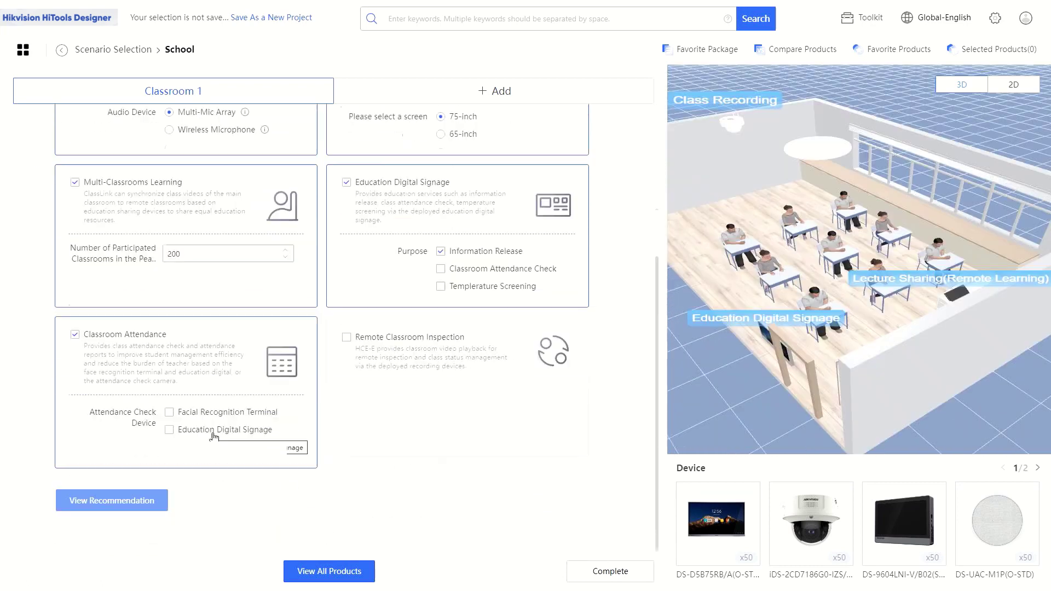
scroll(811, 411, up, 3)
drag(823, 407, 873, 405)
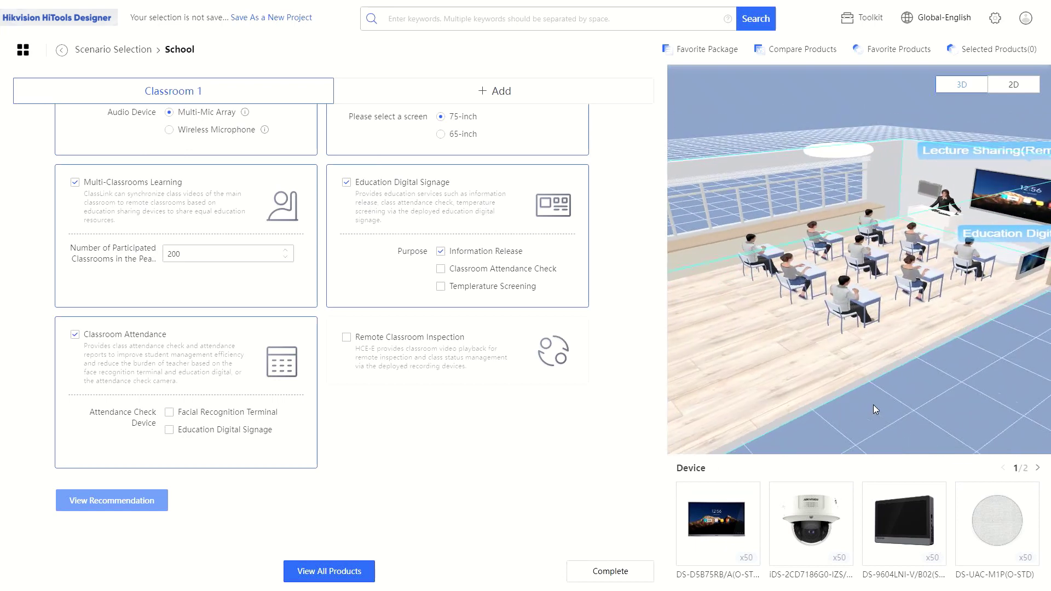
Require Remote Classroom Inspection with Not Reuse and Video Inspection, and look through the recommended device list.
click(420, 345)
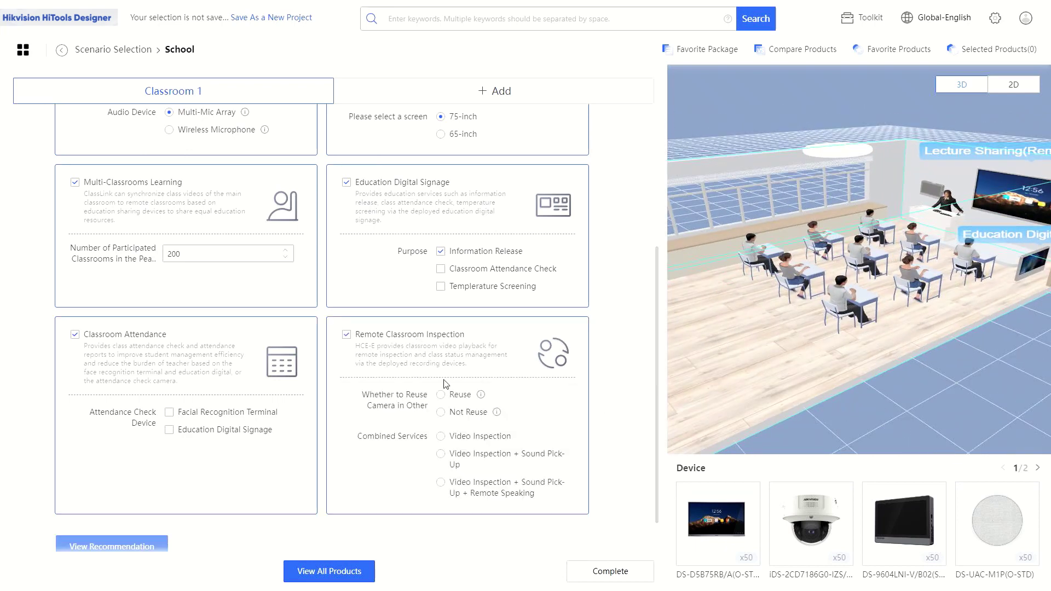
click(462, 414)
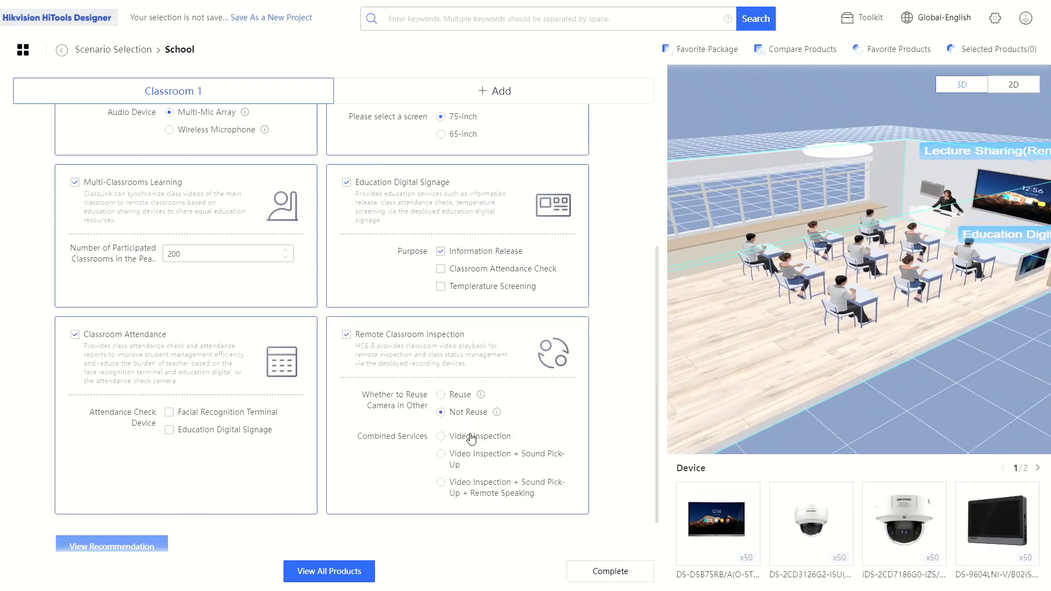
click(471, 438)
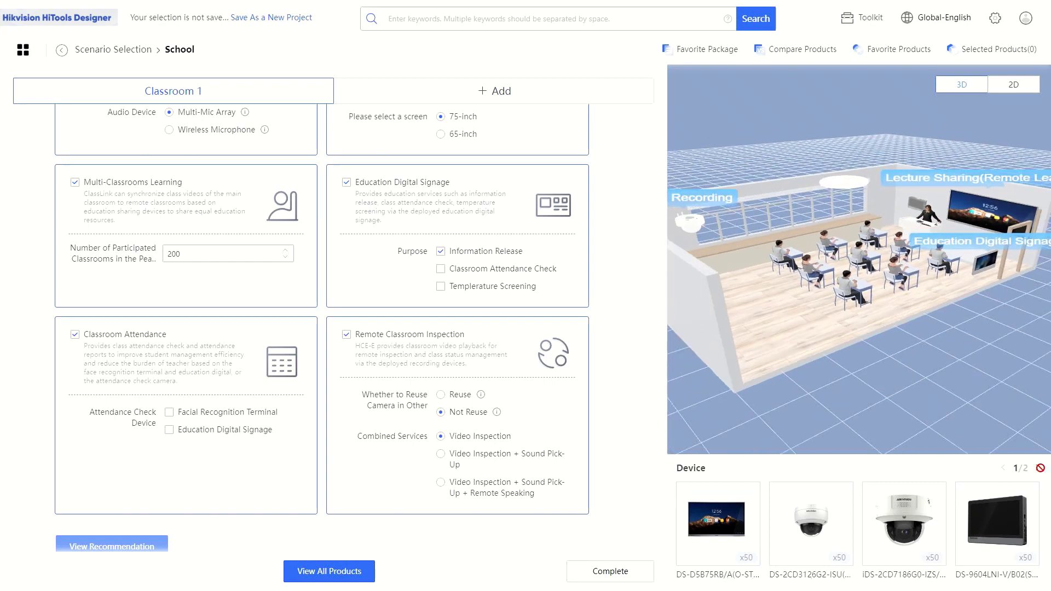
click(1039, 468)
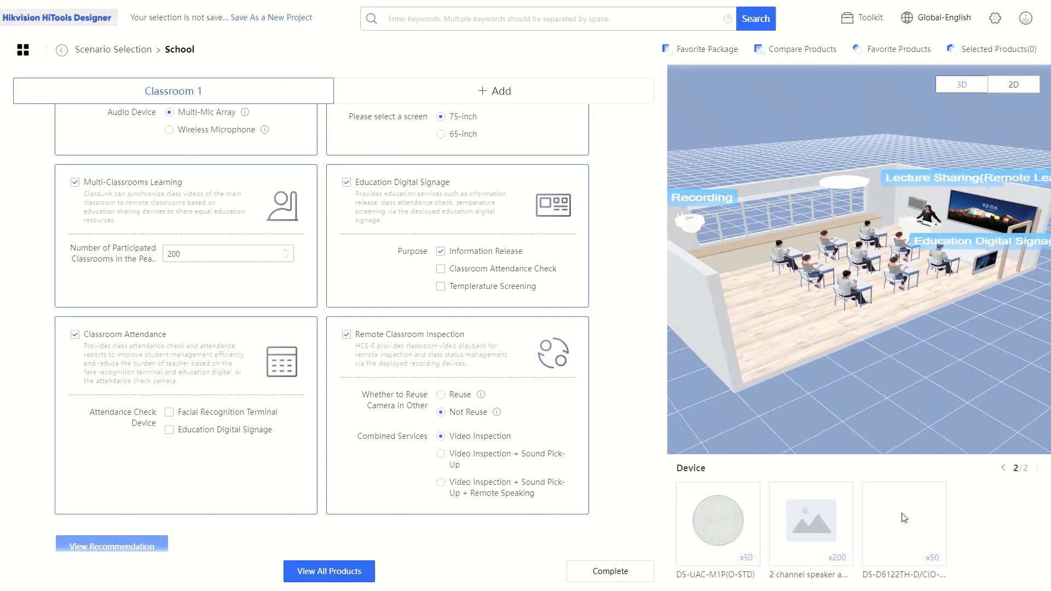
click(1004, 468)
scroll(262, 537, down, 1)
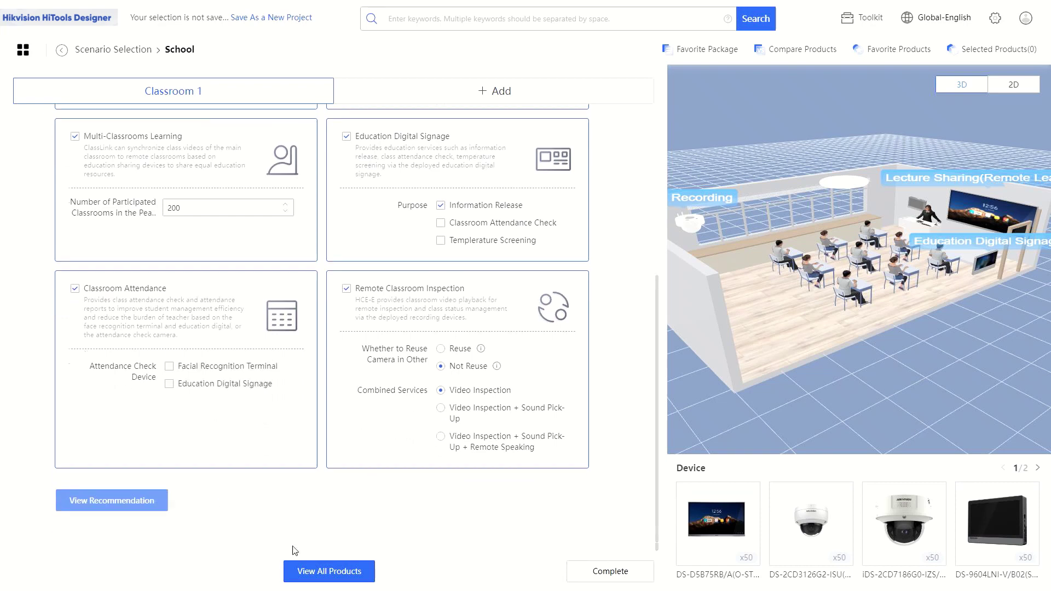
Review all products recommended for the school scenario and add them to Selected Products.
click(347, 573)
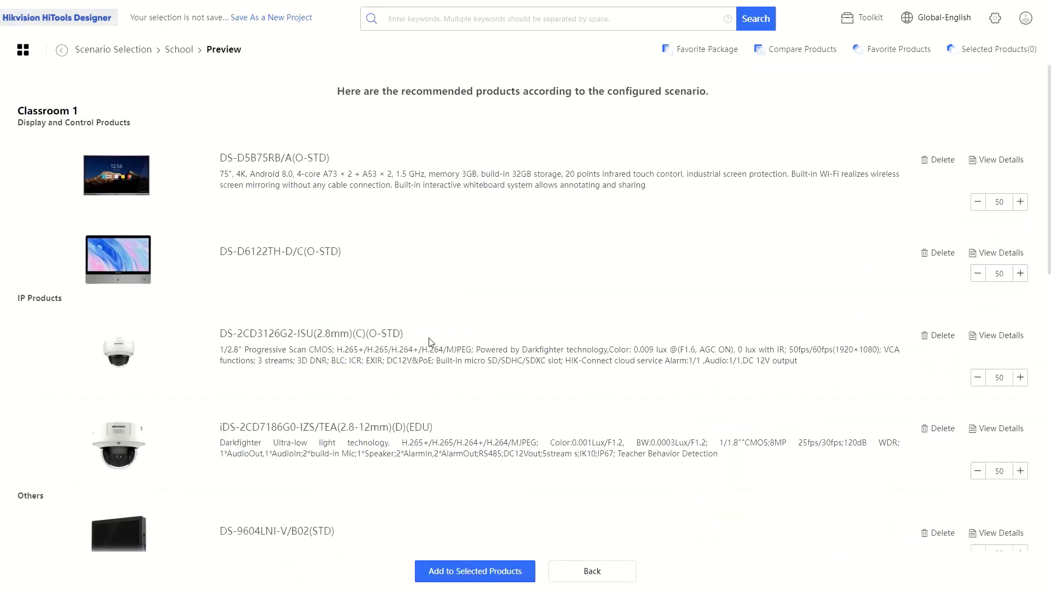
scroll(553, 384, down, 20)
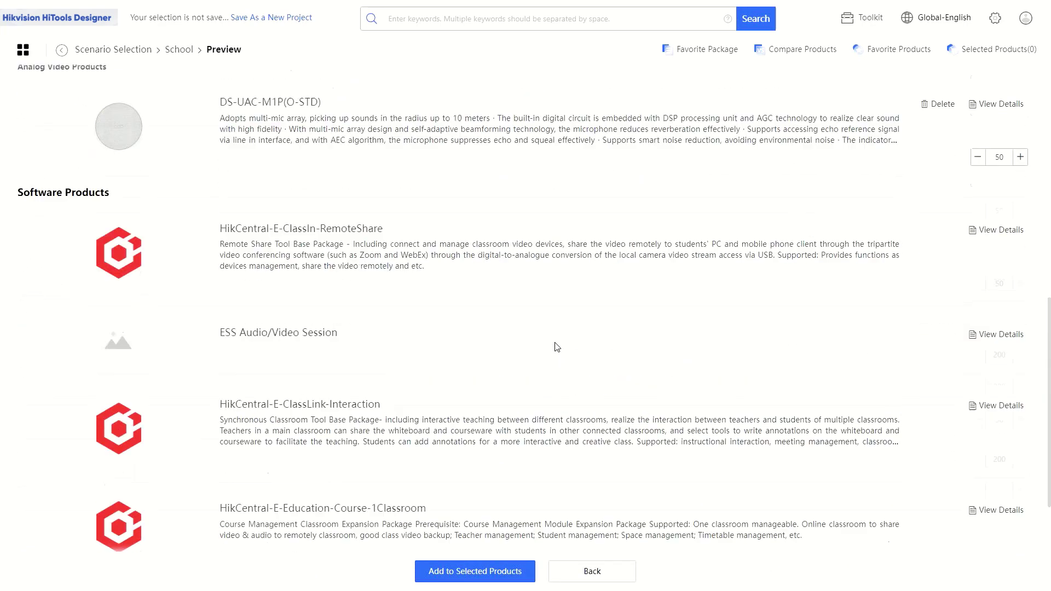
click(521, 571)
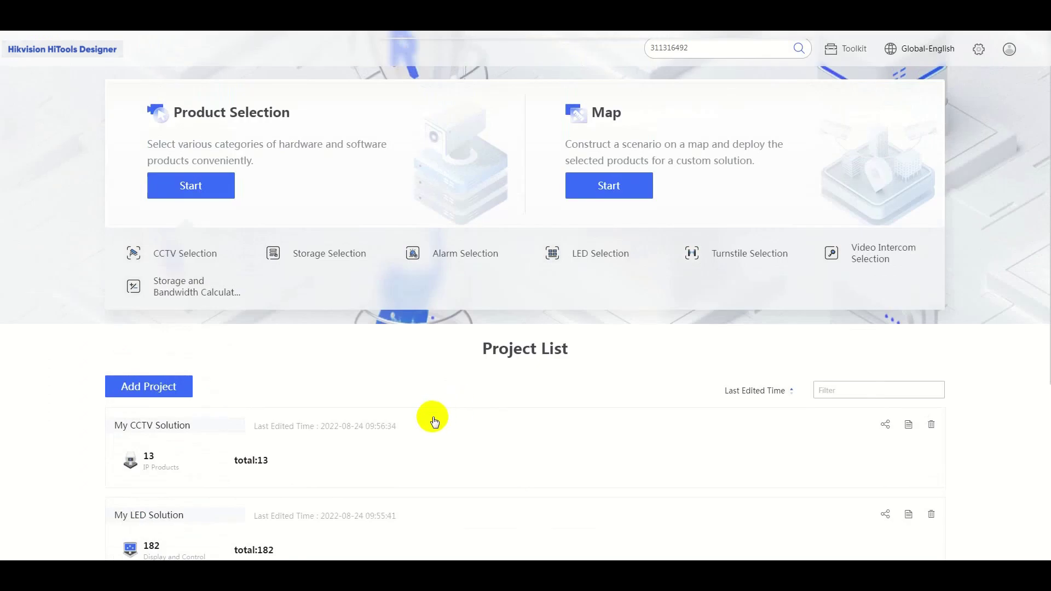
Open the project My first project from the project list and go to its map page.
scroll(432, 420, down, 5)
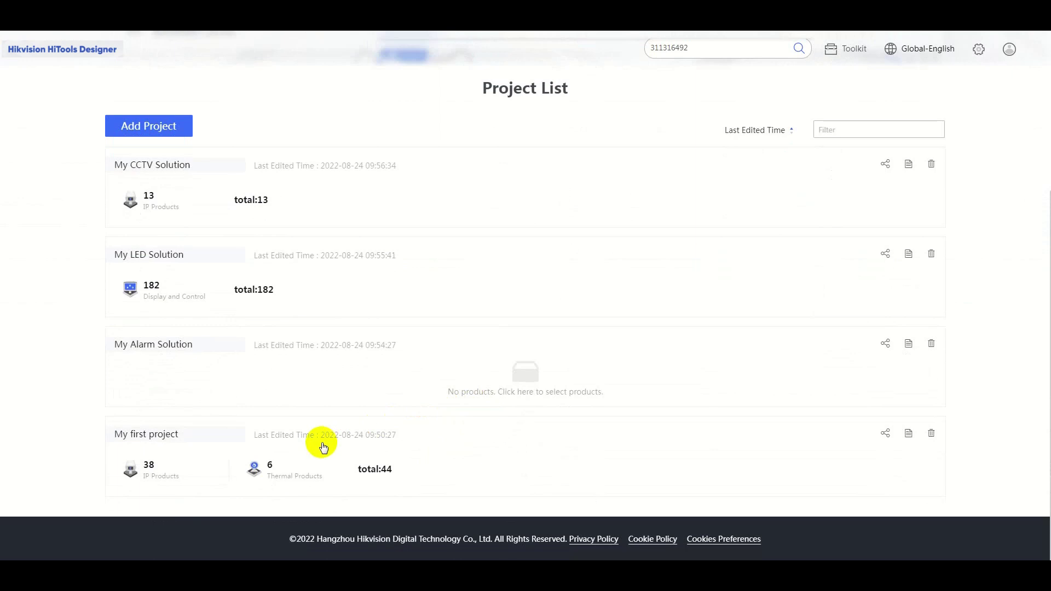
click(323, 447)
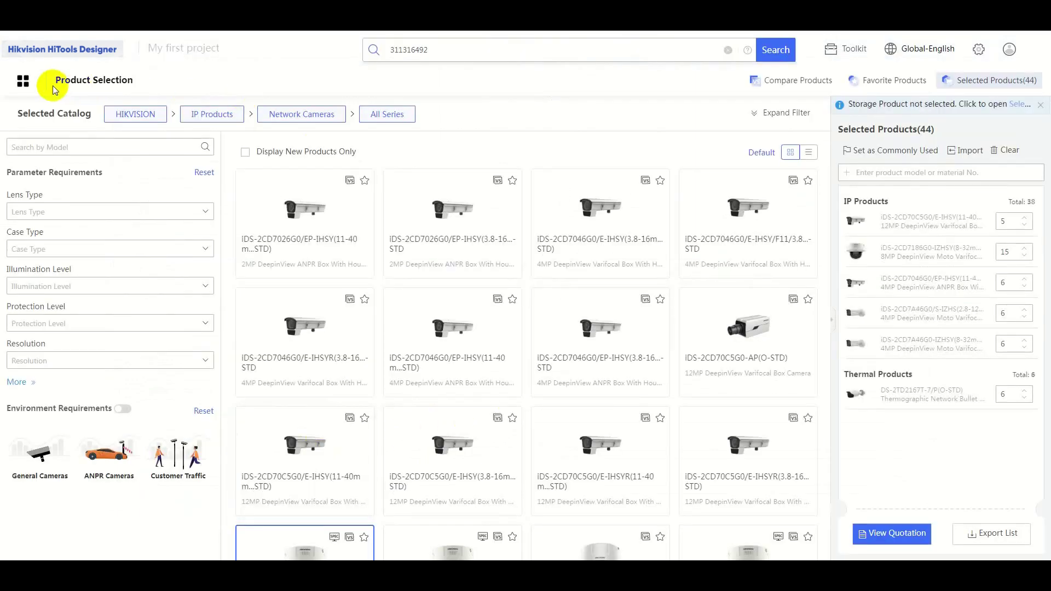
click(22, 81)
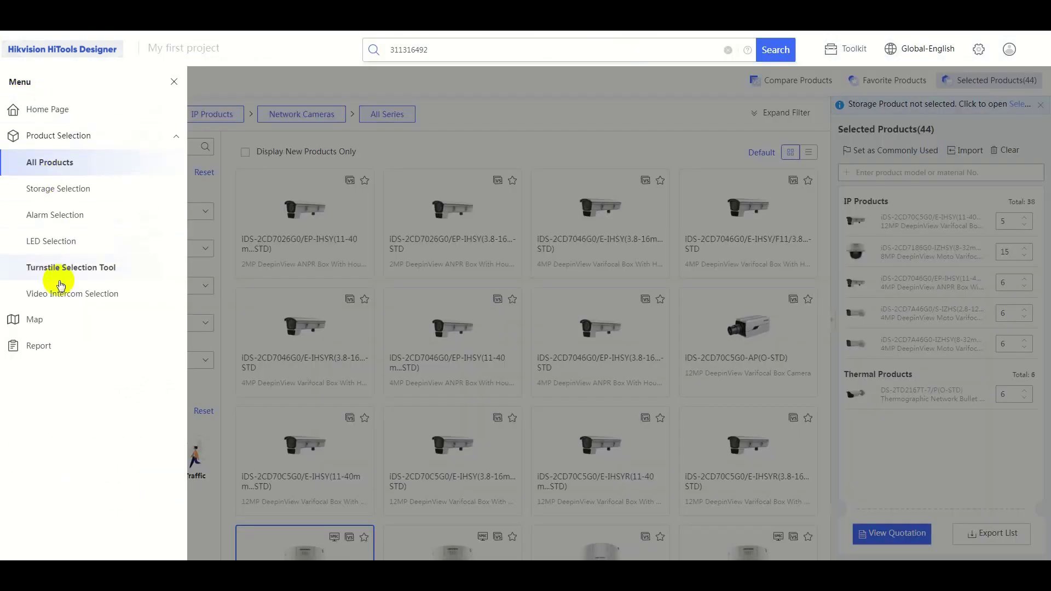
click(50, 326)
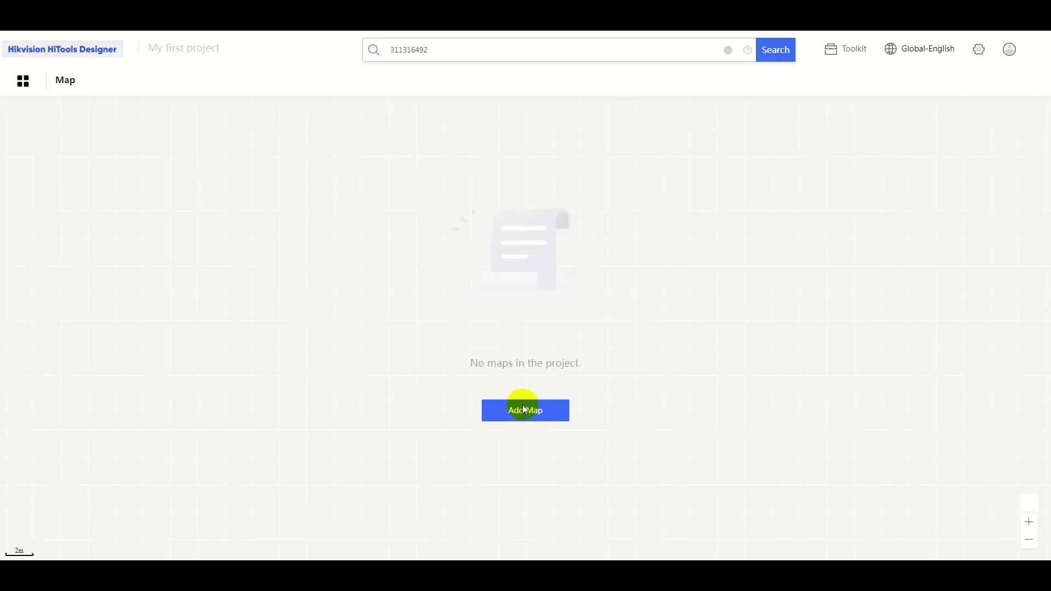
Add the map New Map1 with the street map picture imported as its background.
click(526, 411)
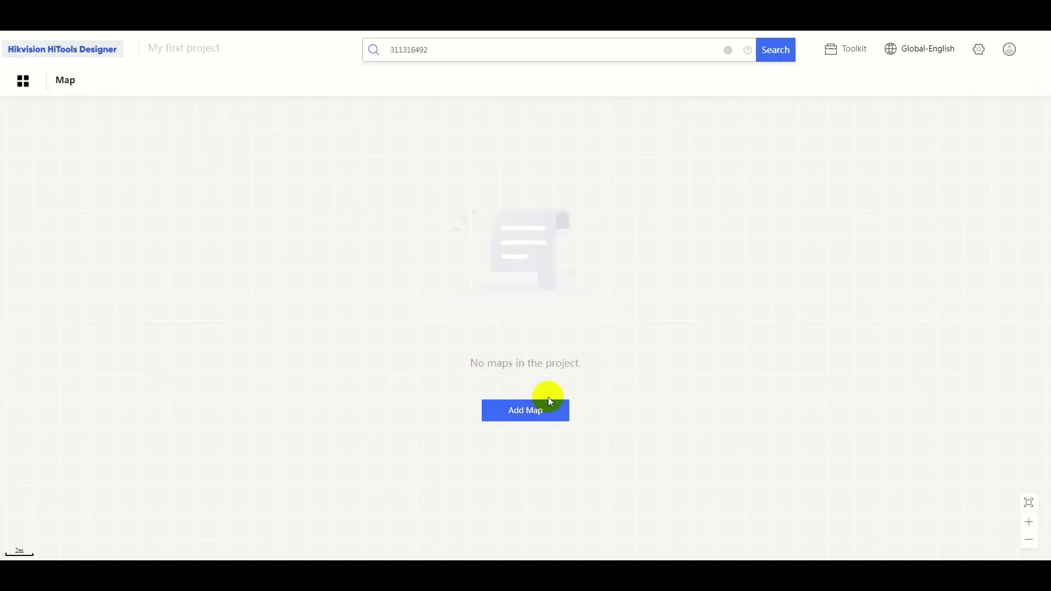
click(524, 408)
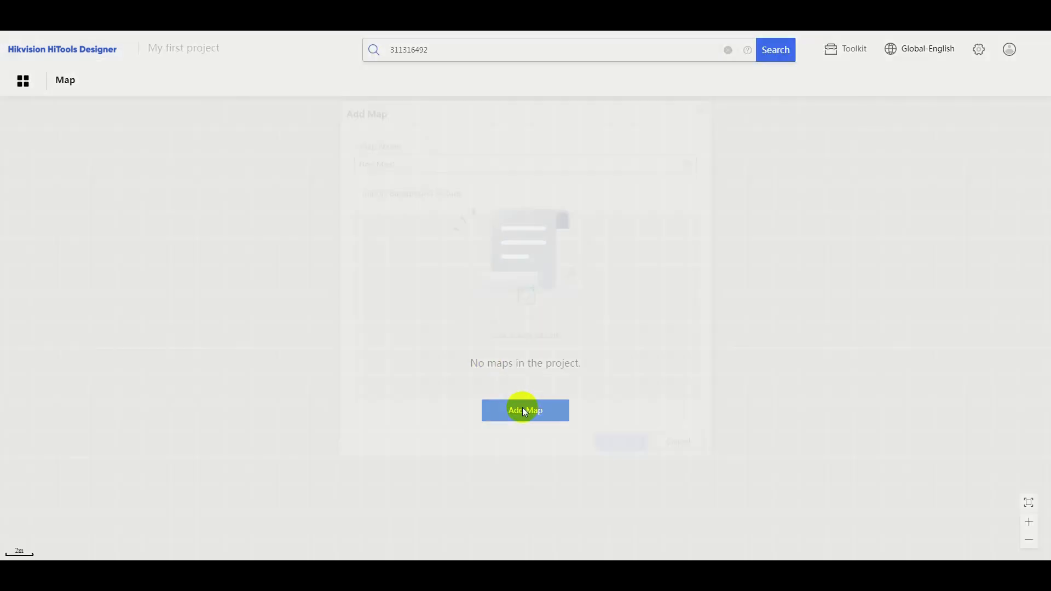
click(528, 305)
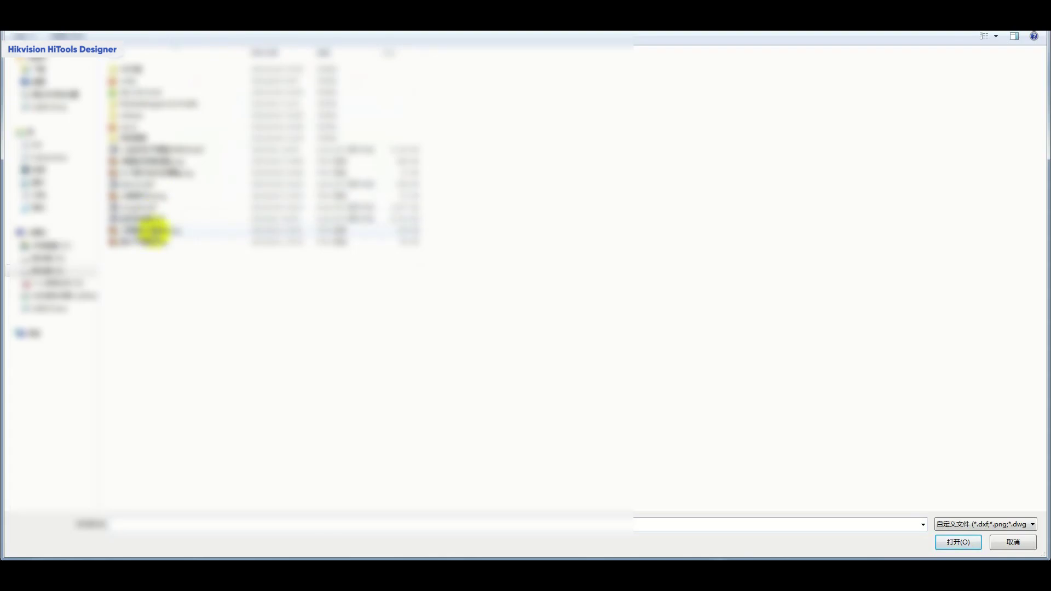
double_click(147, 230)
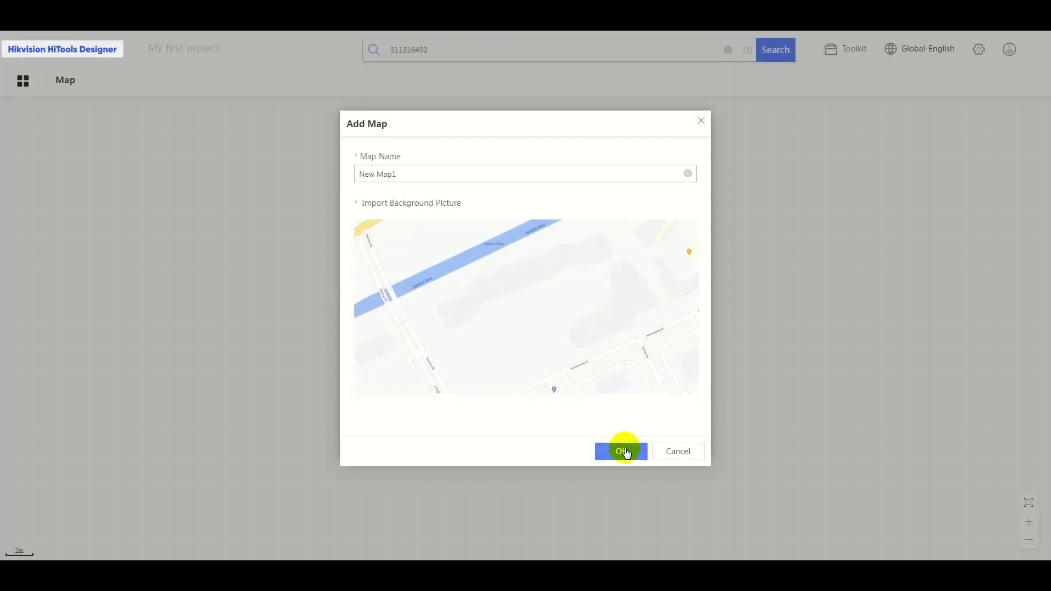
click(621, 450)
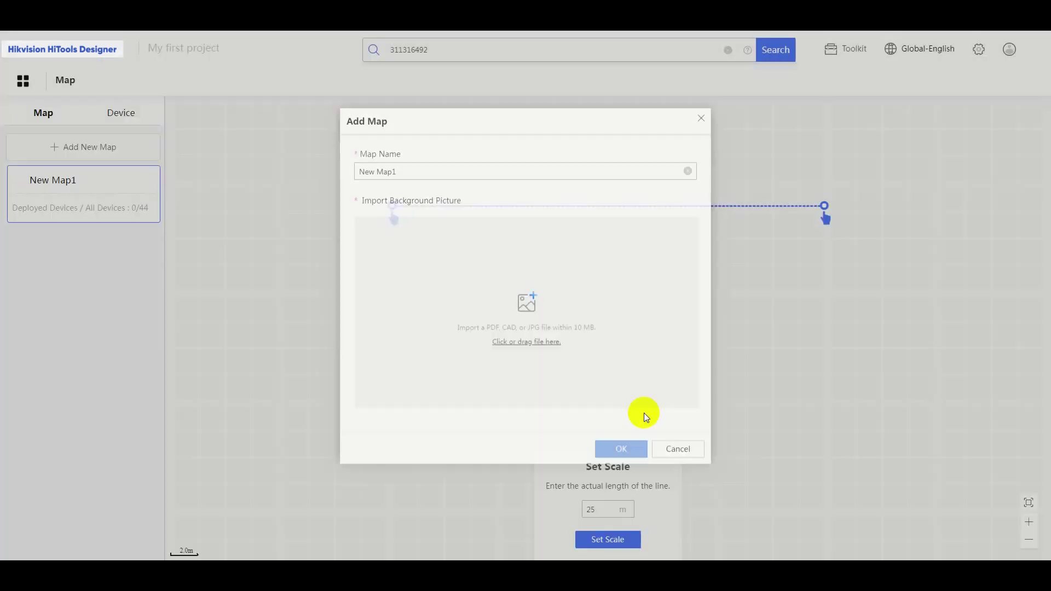
Set the map scale by stretching the reference line along the elongated building beside the river and giving it a length of 85 m.
drag(395, 221, 465, 330)
drag(824, 207, 876, 153)
drag(591, 508, 612, 511)
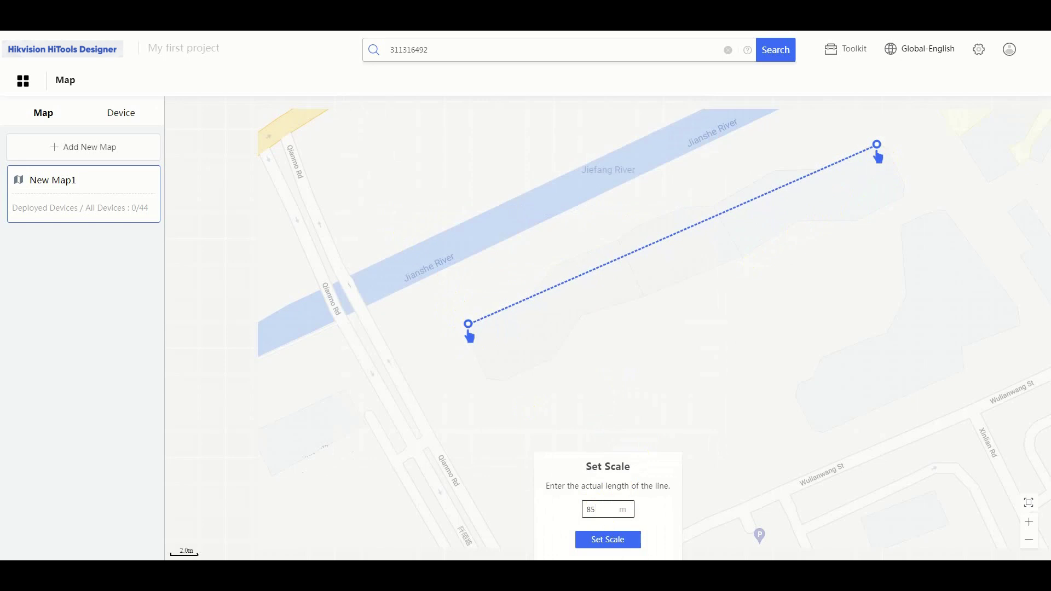
text(85)
click(601, 538)
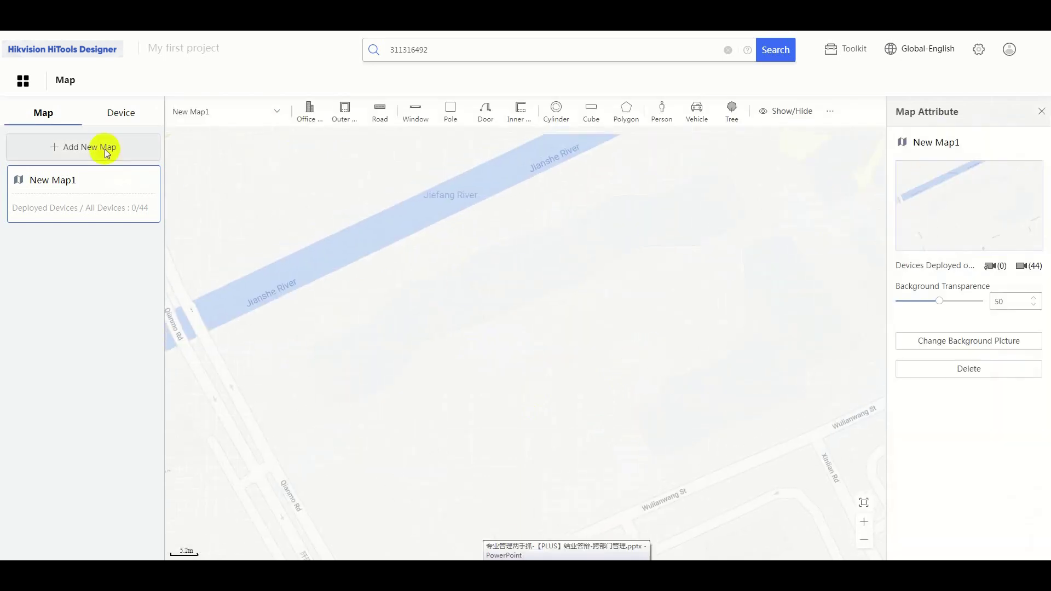
Show the devices to be deployed and trace the elongated building south of the river as an office building.
click(121, 112)
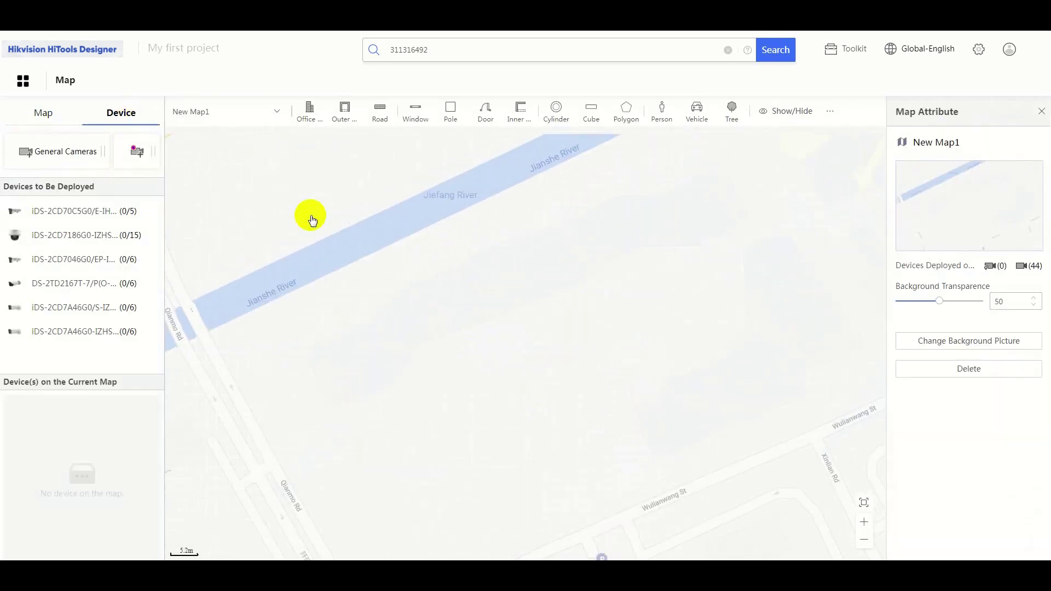
click(310, 112)
click(313, 347)
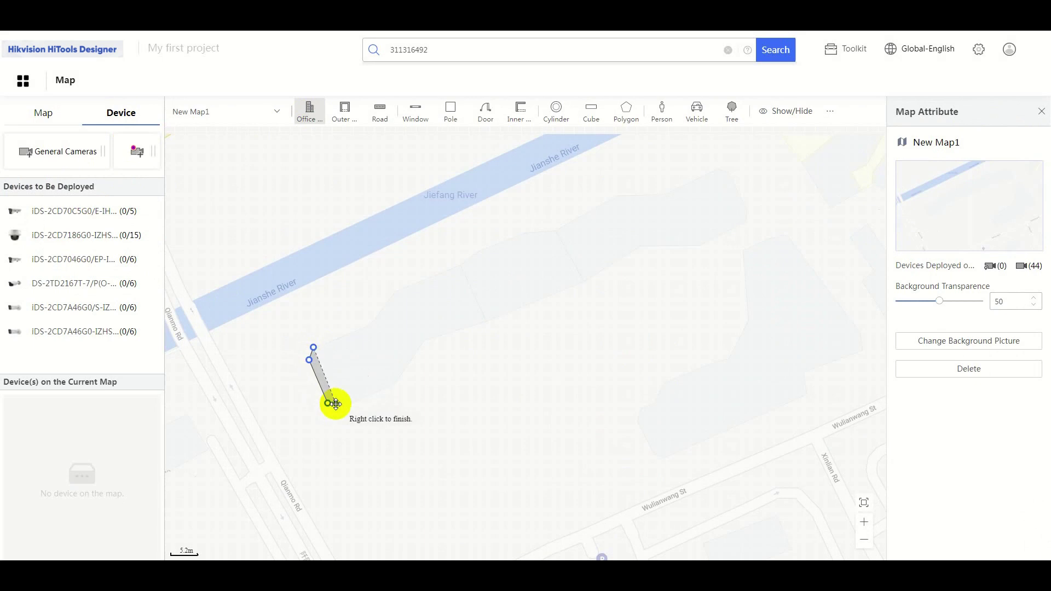
click(341, 405)
click(394, 383)
click(424, 337)
click(487, 320)
click(586, 283)
click(640, 246)
click(704, 244)
click(749, 212)
click(729, 171)
click(662, 196)
click(613, 194)
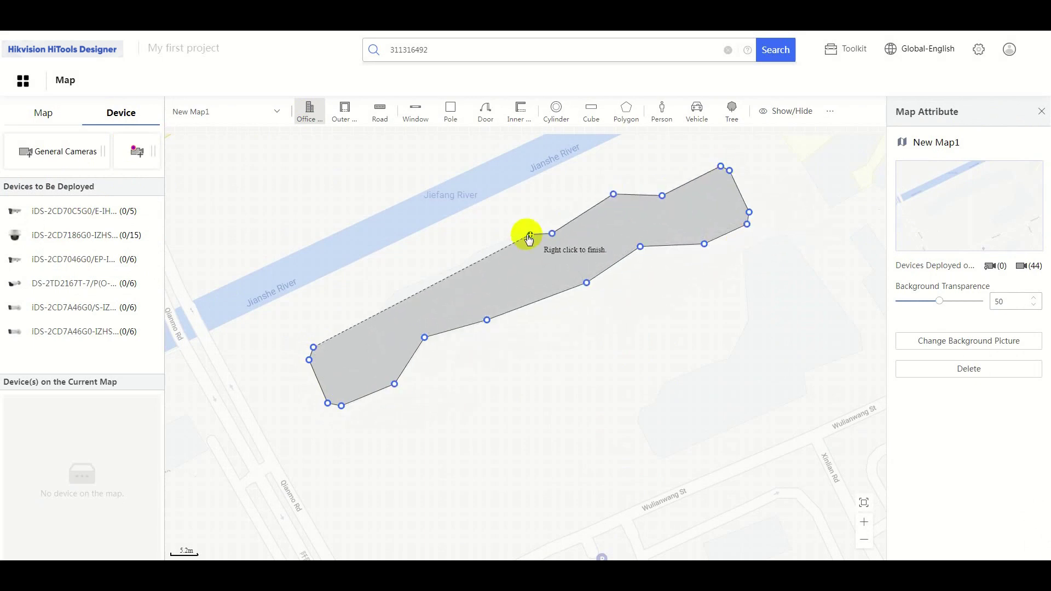
click(552, 234)
click(458, 267)
click(390, 291)
right_click(340, 315)
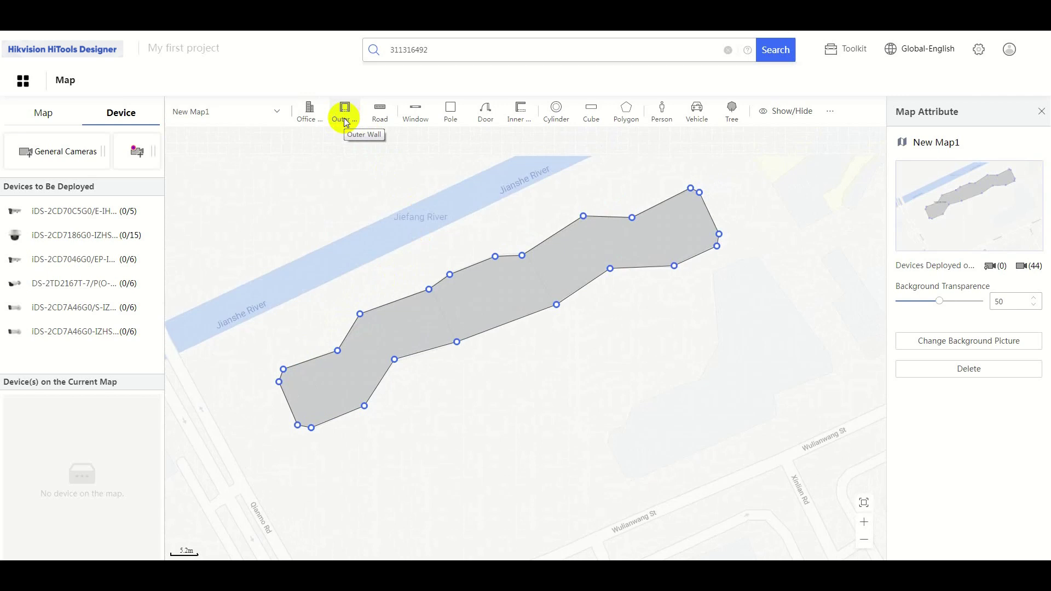
Draw an outer wall around the whole site, leaving an entrance gap on the Wulianwang St side.
click(345, 120)
click(229, 349)
click(692, 149)
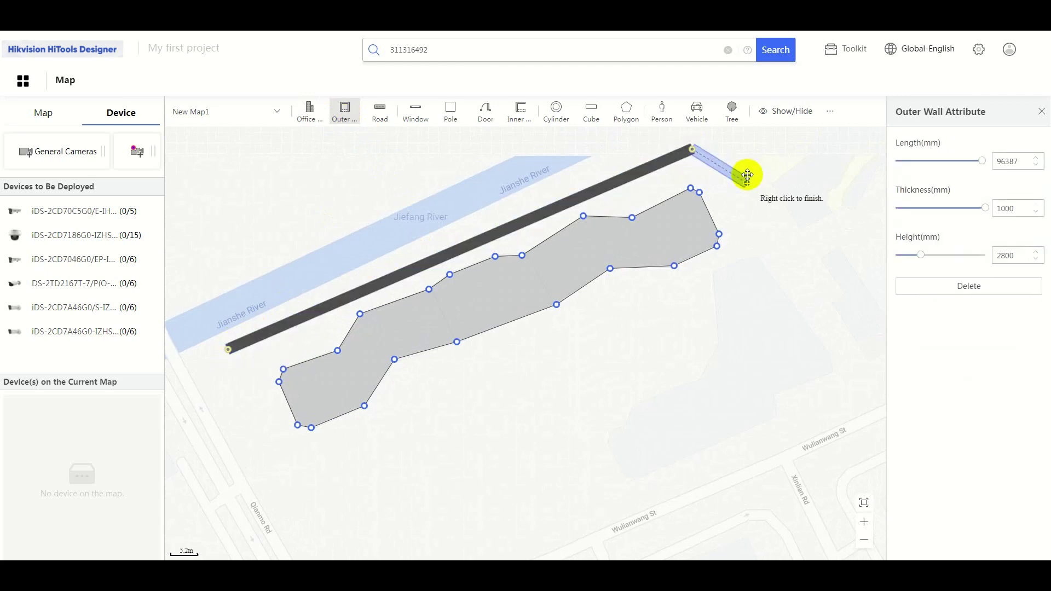
click(748, 175)
click(818, 413)
click(619, 501)
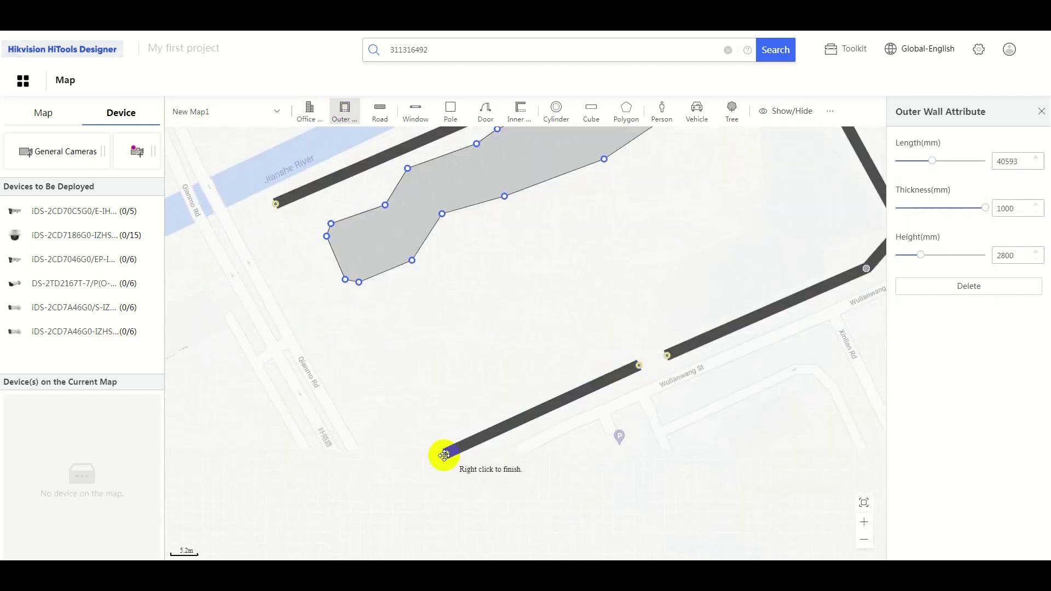
click(444, 455)
click(345, 305)
right_click(481, 182)
Draw a two-lane road as a loop inside the walls, just south of the office building.
click(380, 112)
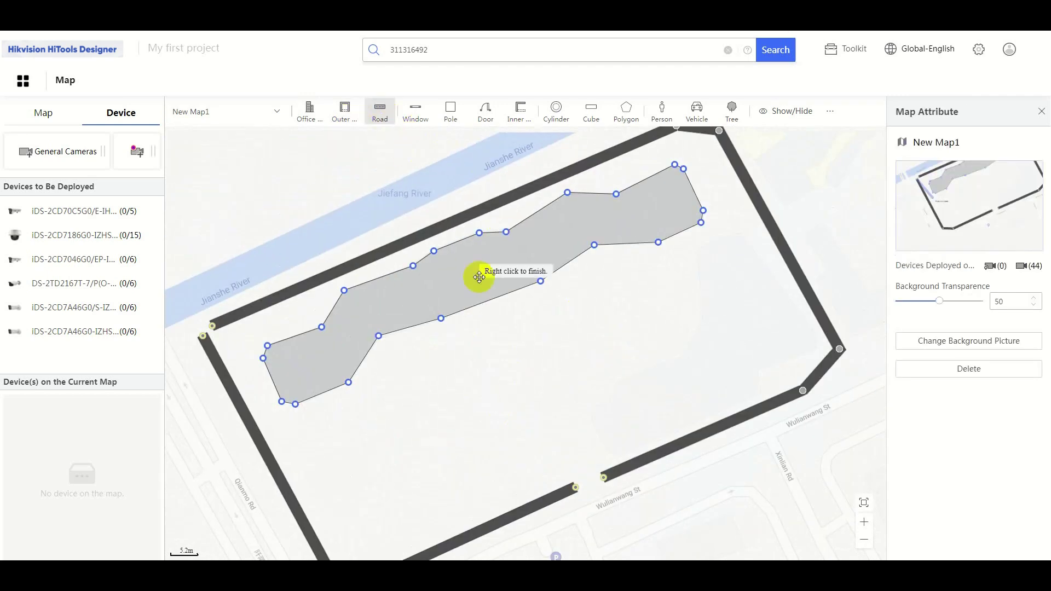
click(455, 334)
click(544, 299)
click(589, 303)
click(605, 386)
click(577, 420)
click(491, 442)
click(443, 376)
right_click(444, 337)
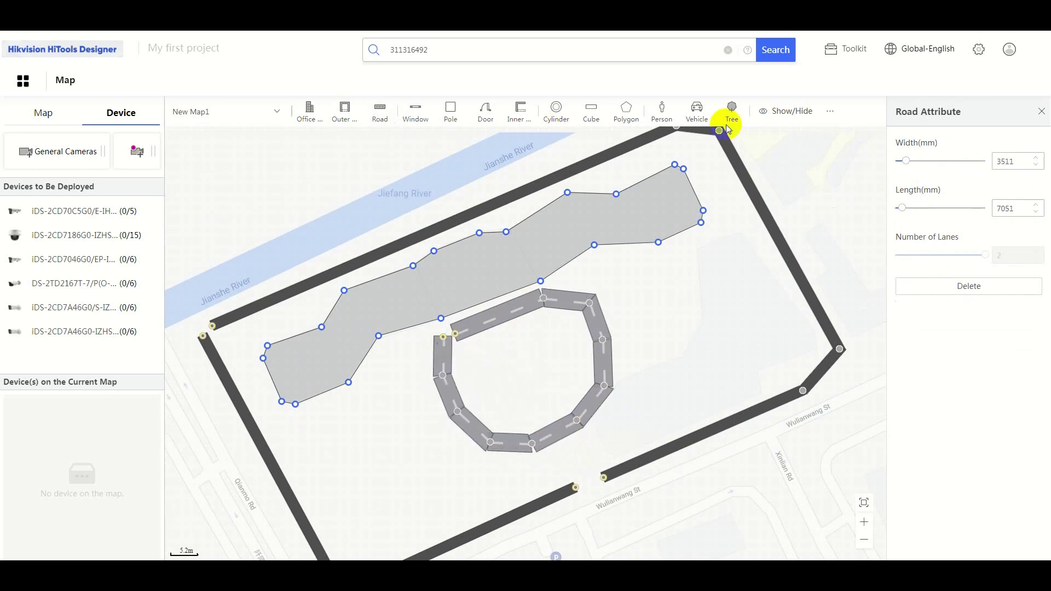
Place a tree inside the road loop, and a vehicle and a person on its eastern stretch.
click(728, 127)
click(529, 378)
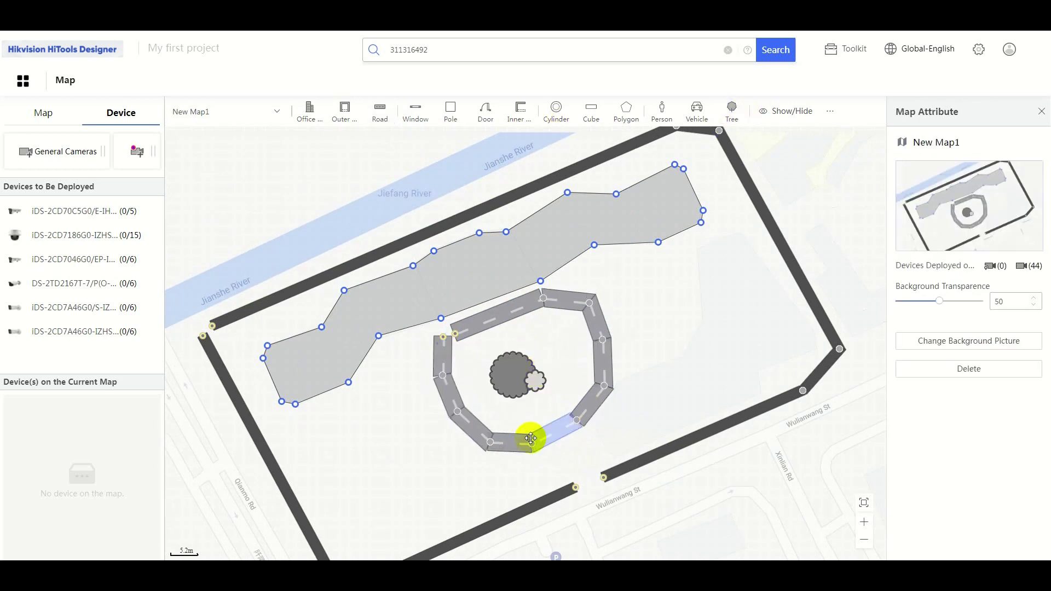
click(697, 112)
click(604, 380)
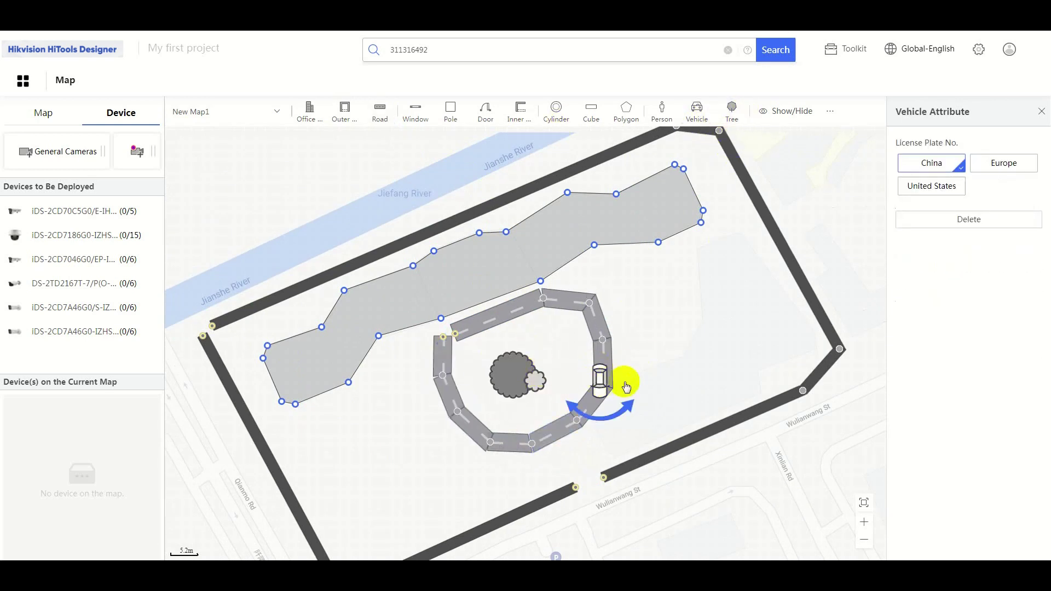
click(662, 110)
click(603, 335)
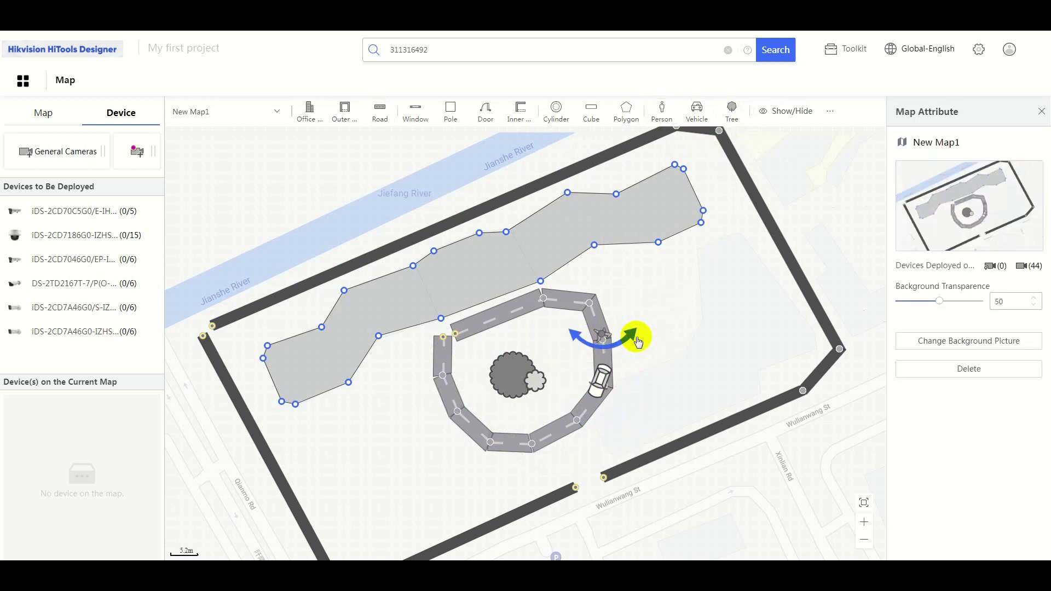
Deploy an iDS-2CD7186G0-IZHSY camera near the site's eastern wall corner and aim it at the person on the road.
click(61, 244)
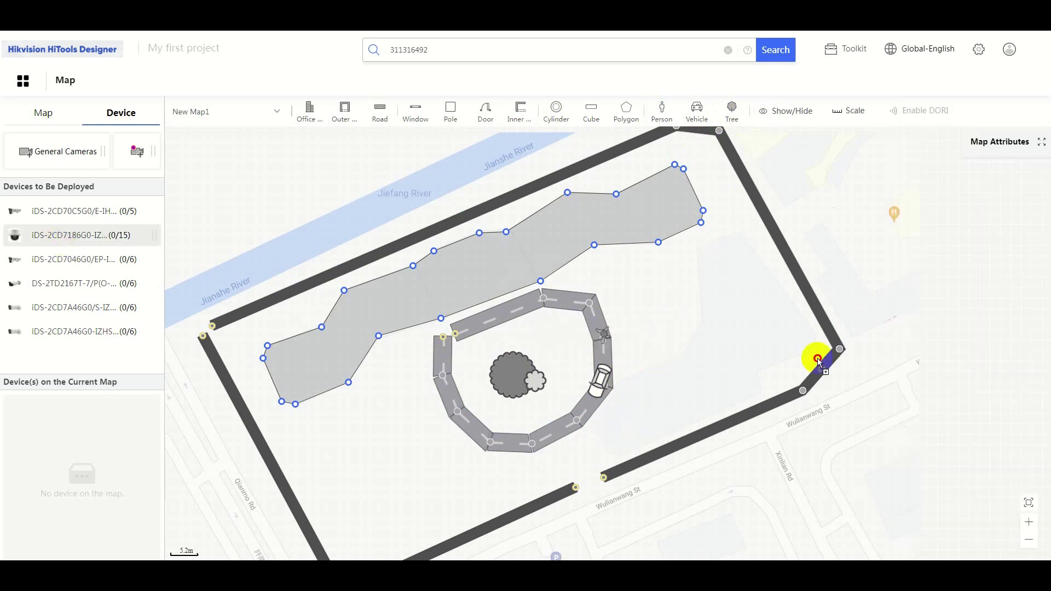
click(794, 351)
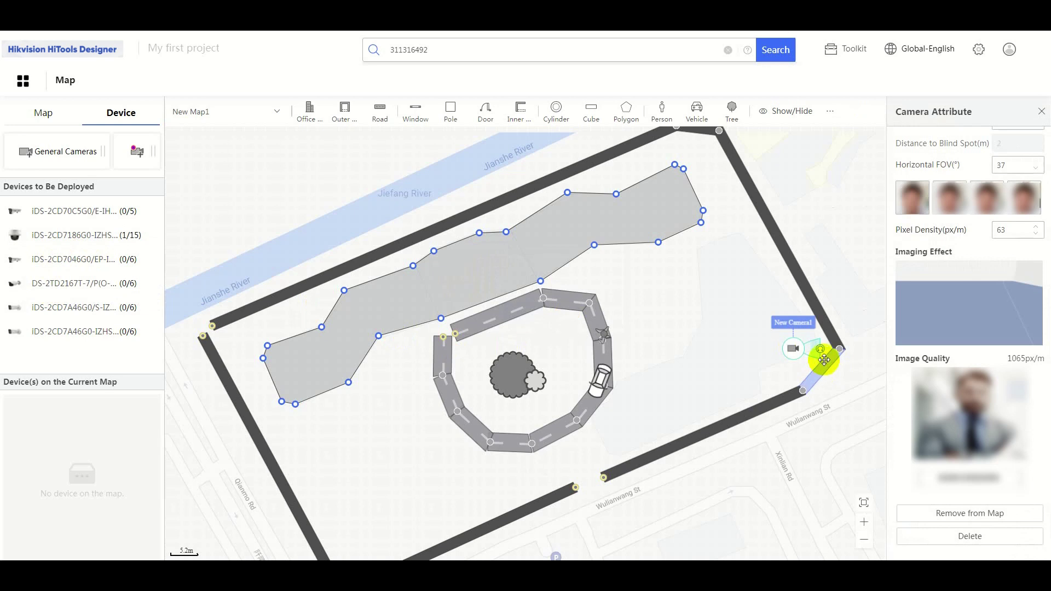
drag(824, 360, 609, 342)
Set the camera's target height to 2.8 m and its installation height to 4 m.
double_click(1009, 256)
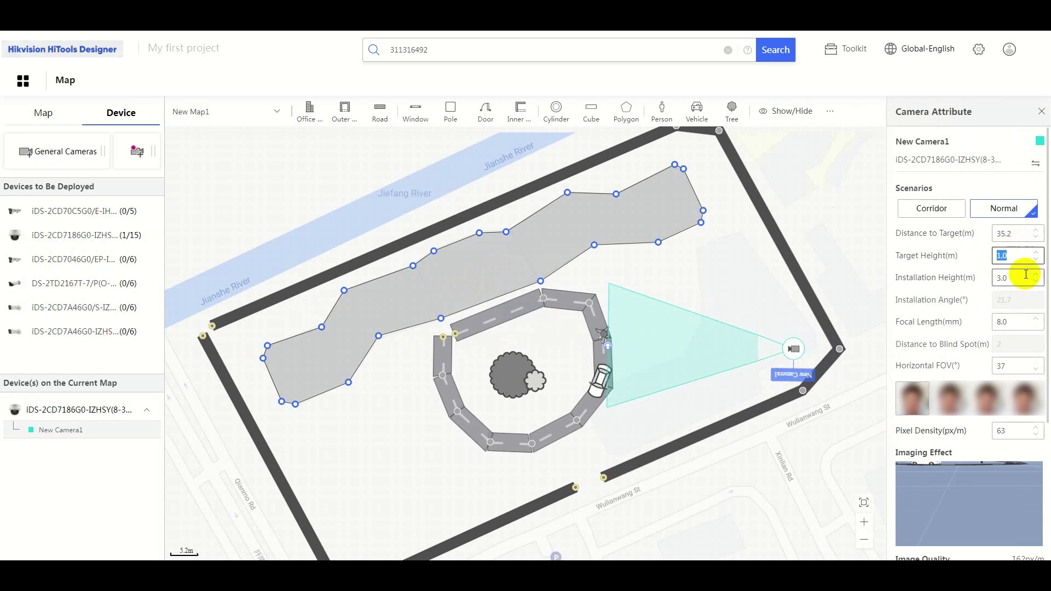
text(2.8)
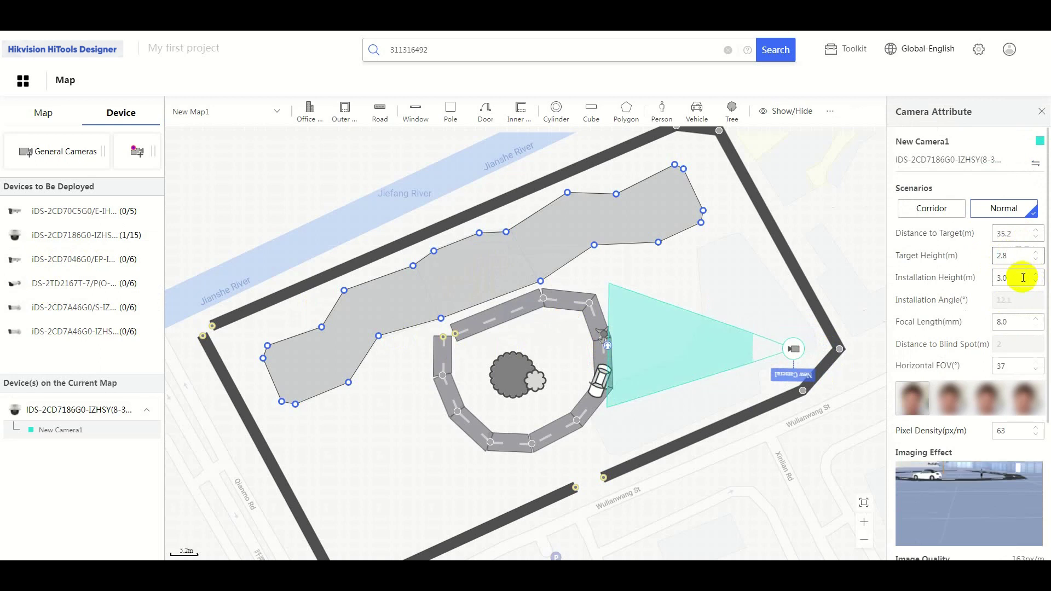
click(1002, 279)
text(4)
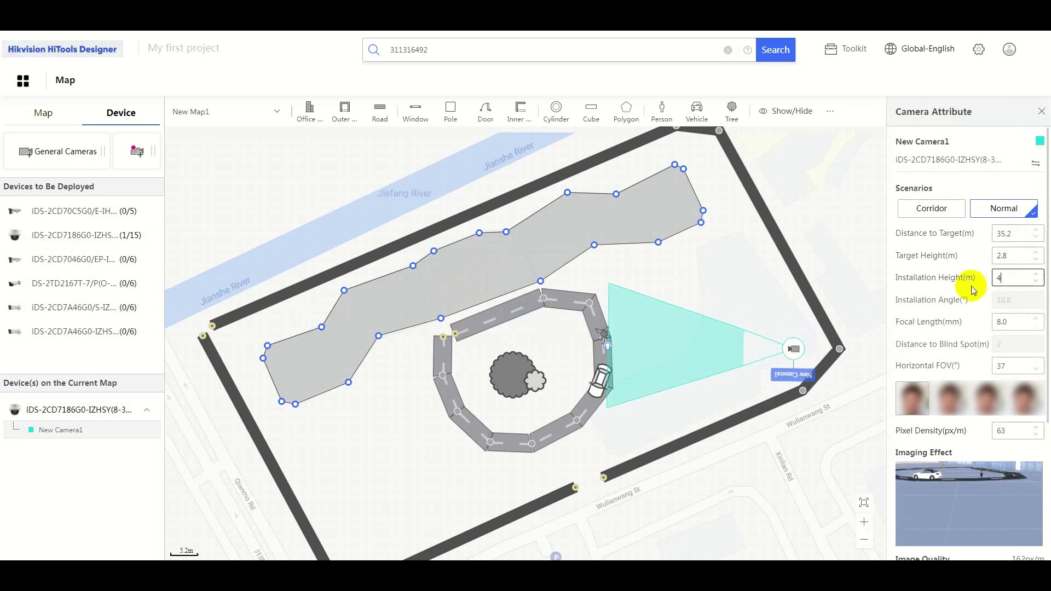
Set the camera's focal length to 11.9 mm and pixel density to 250 px/m, and extend its target distance to about 39 m.
click(1039, 318)
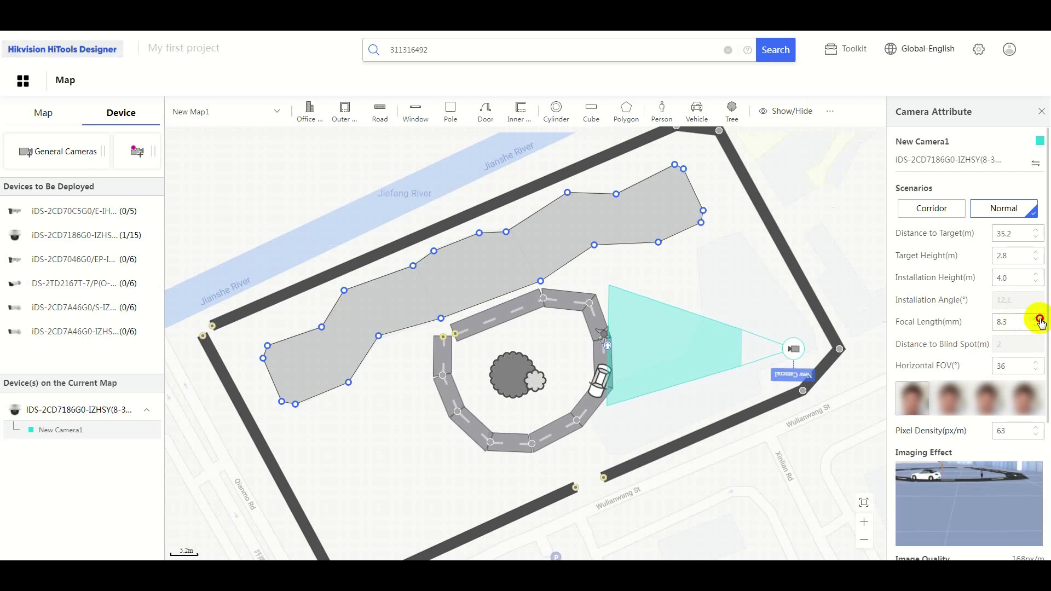
click(1039, 319)
click(1039, 318)
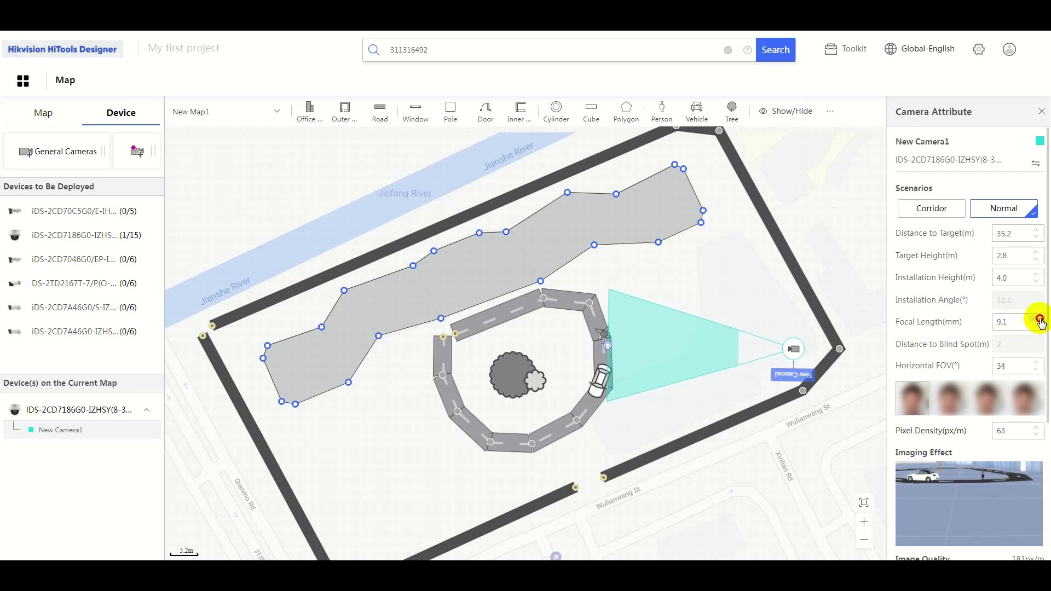
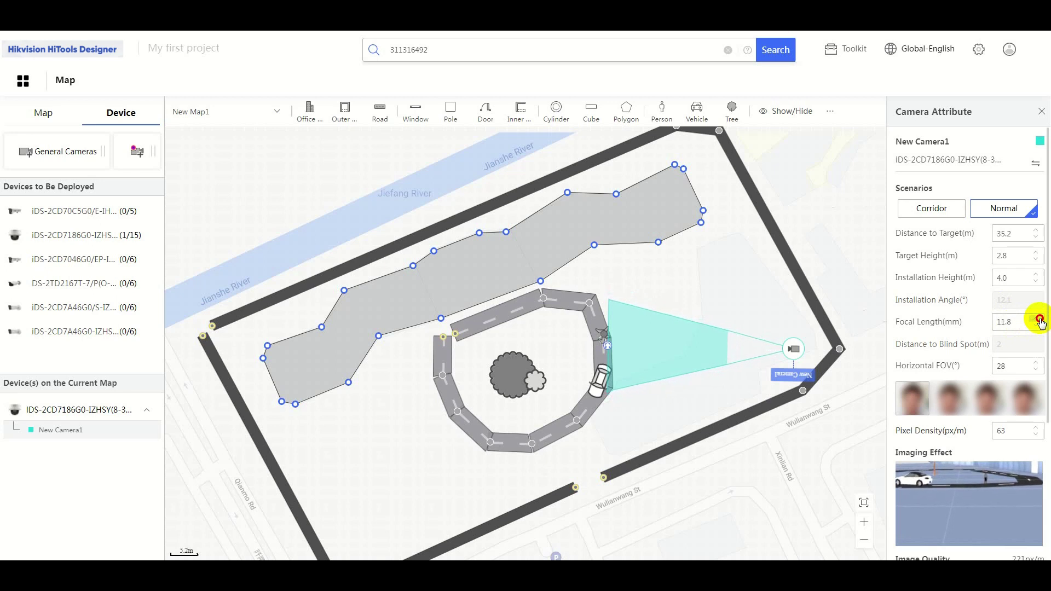
click(1039, 319)
scroll(1035, 328, down, 1)
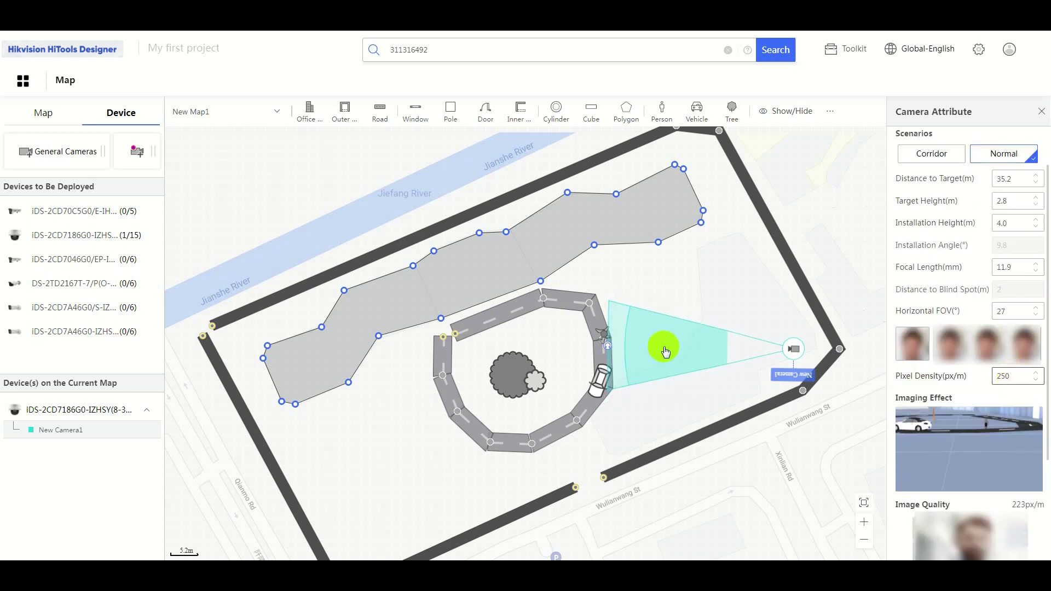
drag(606, 347, 587, 345)
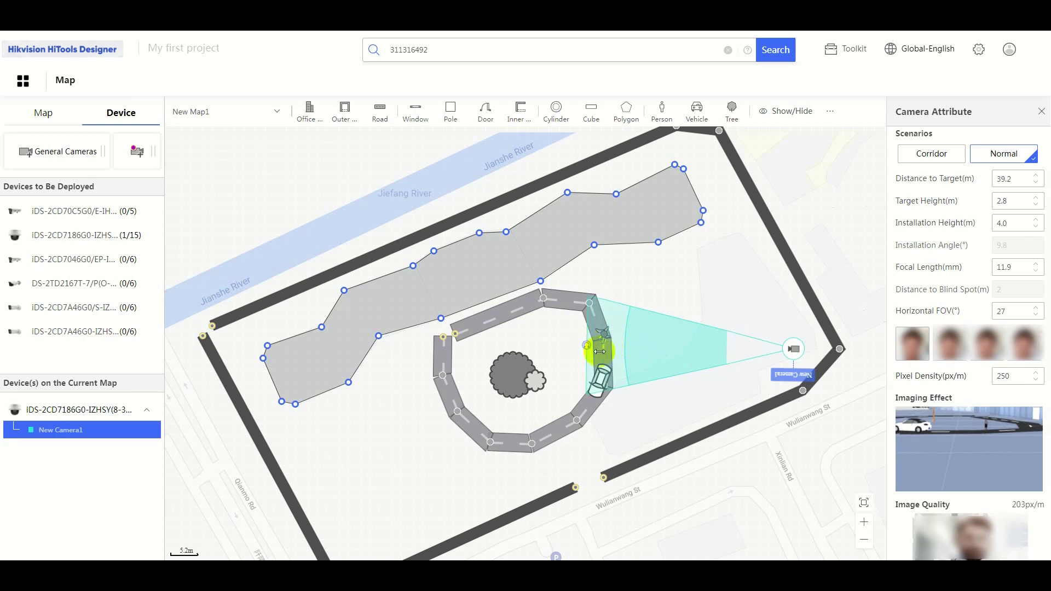
Add a second map, New Map2, with the indoor floor plan picture imported as its background.
click(42, 111)
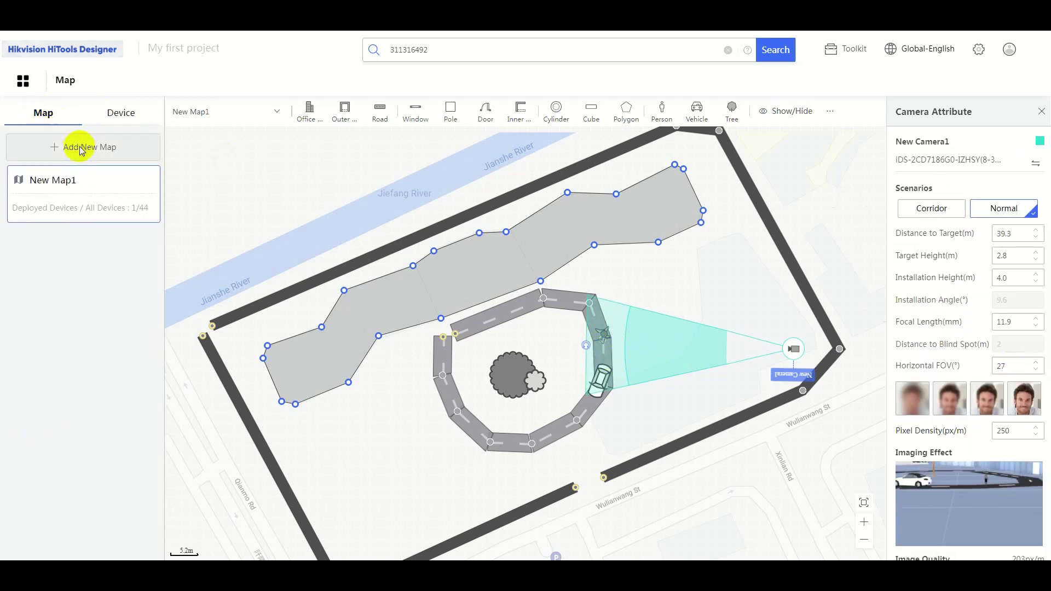
click(80, 148)
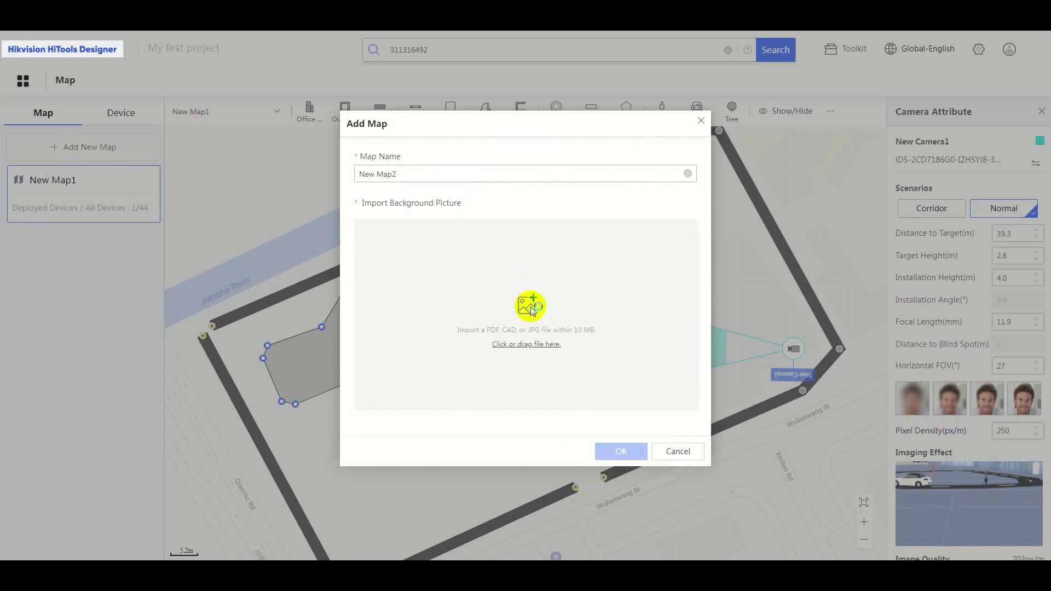
click(535, 307)
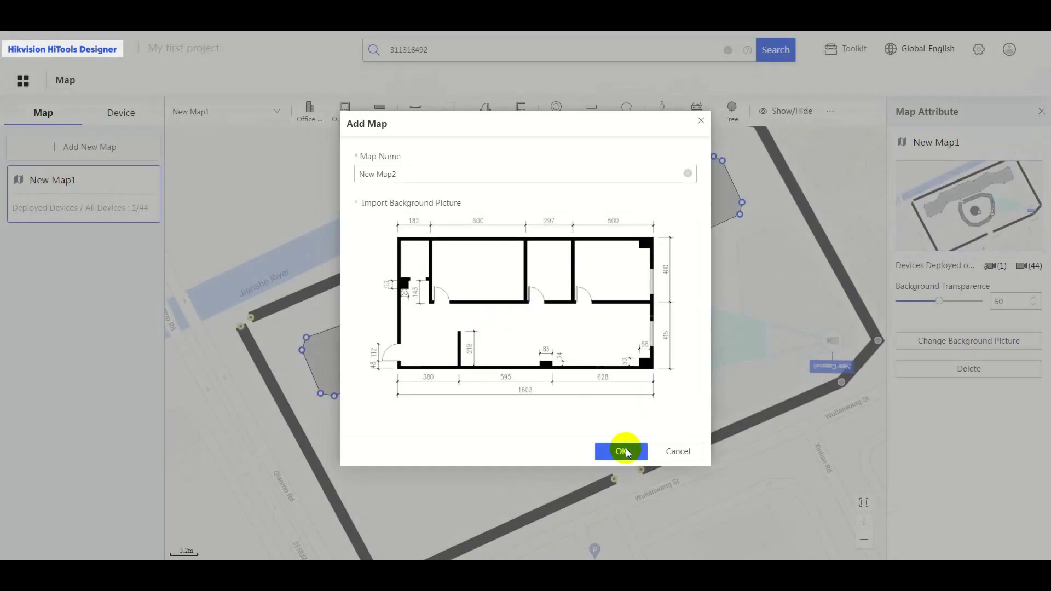
click(626, 448)
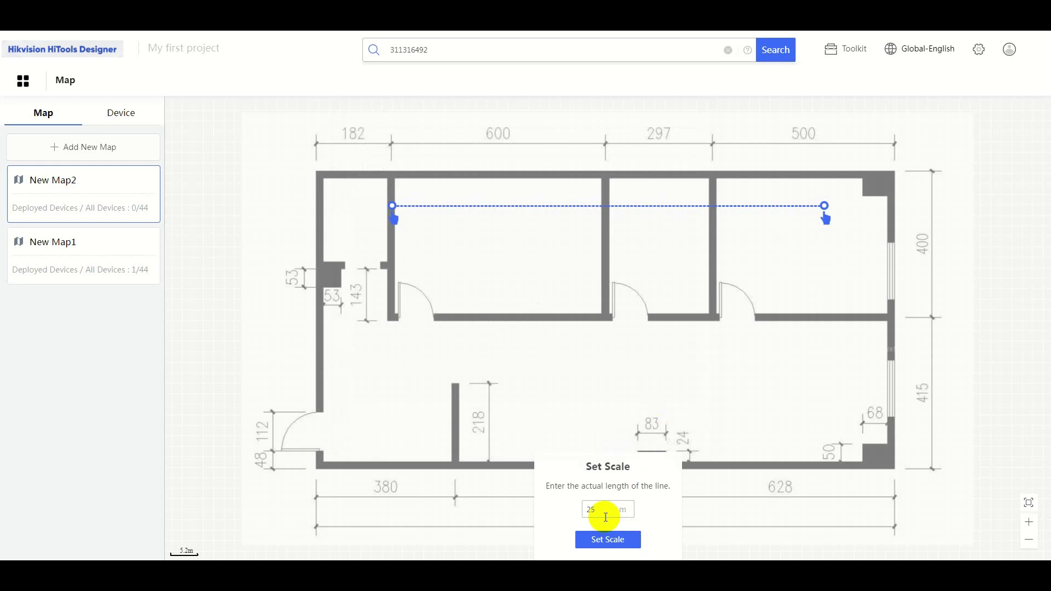
Set the floor plan's scale by fitting the reference line to the full upper outer wall with a length of 12 m.
drag(394, 207, 321, 174)
drag(824, 207, 888, 176)
double_click(613, 504)
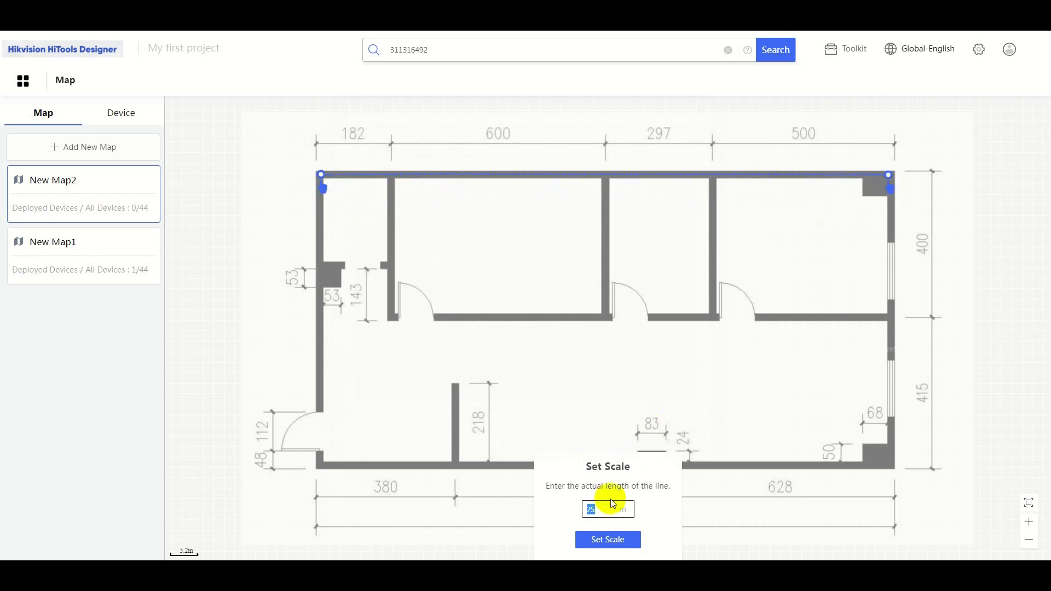
text(12)
click(607, 539)
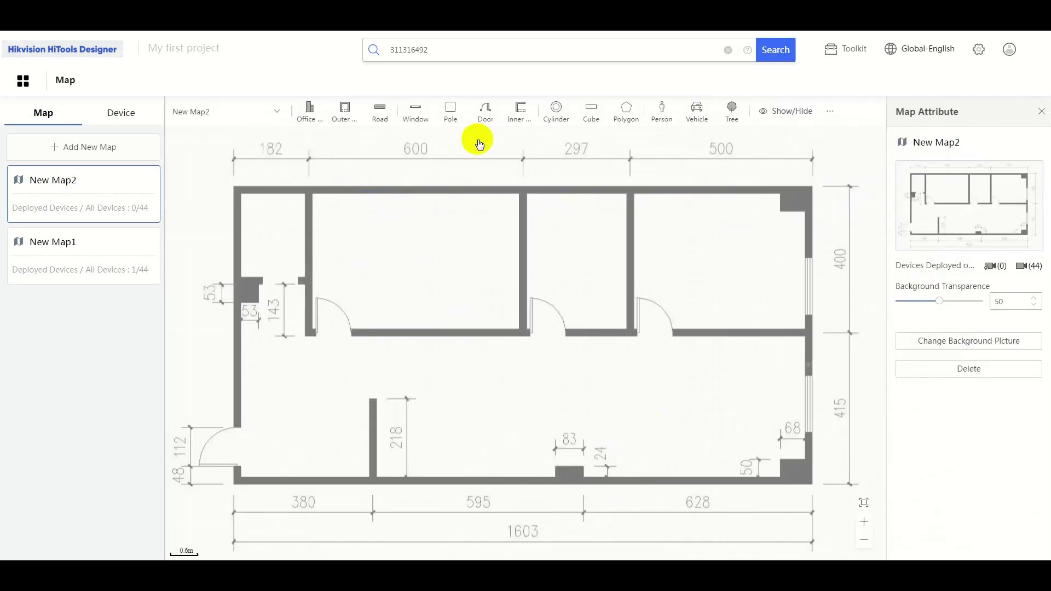
Trace the floor plan's outer perimeter with inner walls, leaving the entrance door opening free.
click(520, 120)
click(237, 424)
click(237, 190)
click(809, 190)
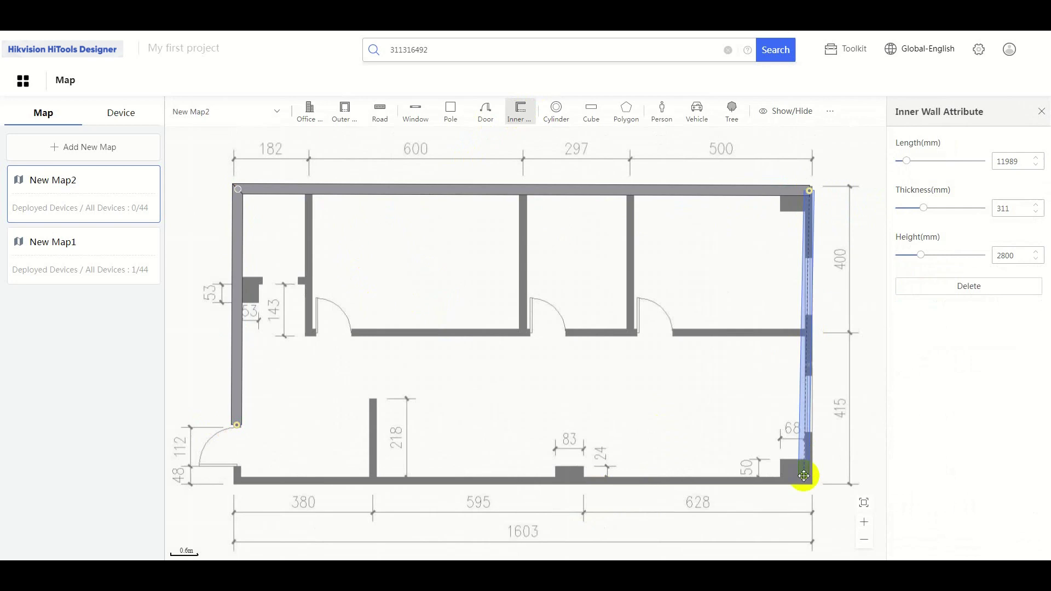
click(808, 483)
click(235, 483)
double_click(236, 468)
Draw inner walls over the plan's room partitions, leaving the three door openings free, and over the short partition near the entrance.
click(308, 198)
double_click(310, 332)
click(351, 332)
click(522, 331)
double_click(523, 199)
click(626, 197)
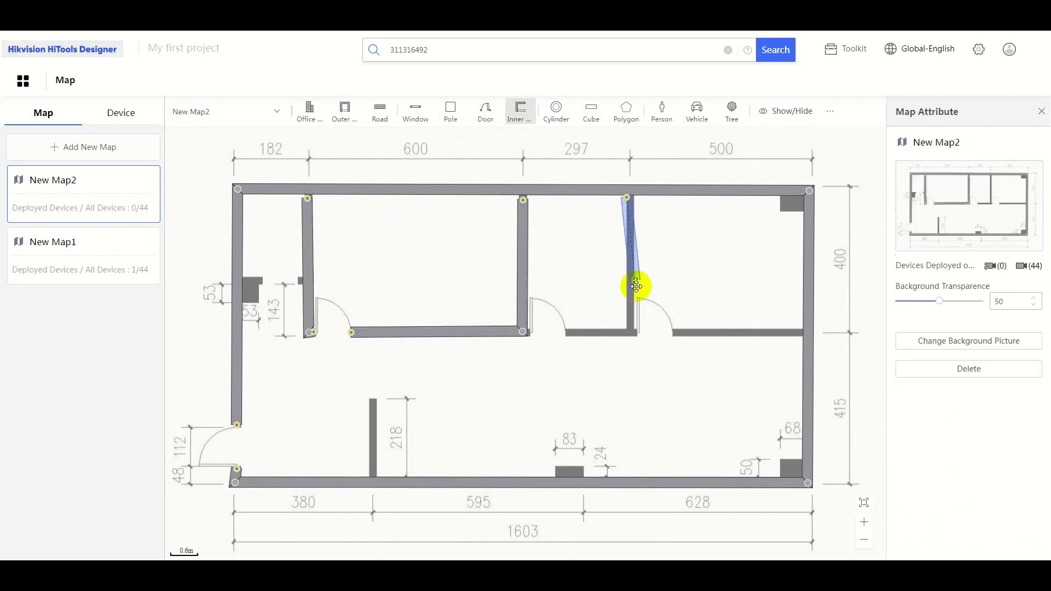
double_click(566, 332)
click(673, 331)
double_click(800, 332)
double_click(375, 403)
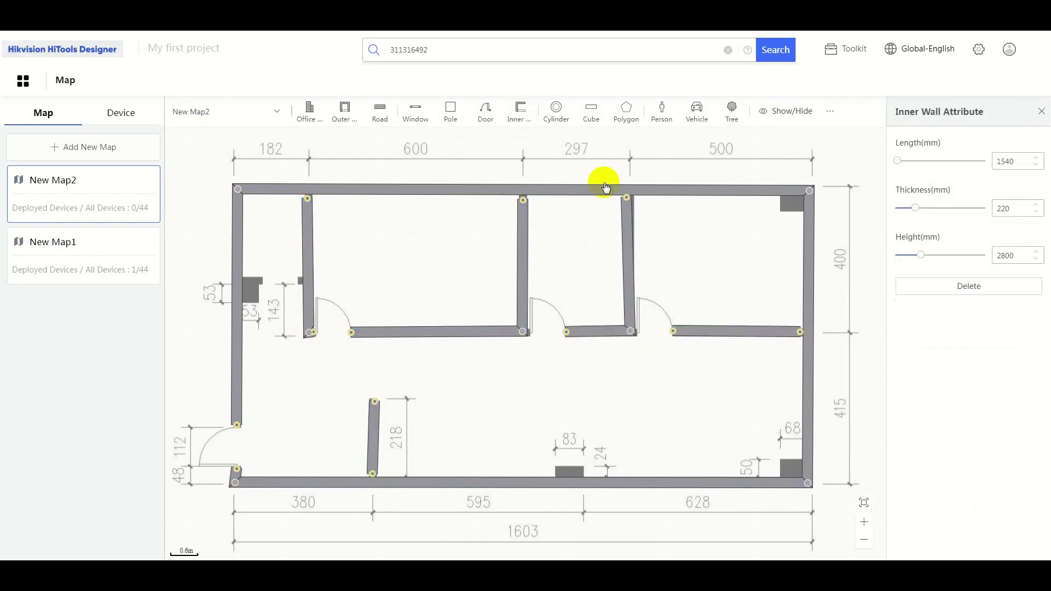
Place two windows in the east outer wall, one in the upper room and one in the large lower room.
click(416, 112)
click(808, 264)
click(416, 112)
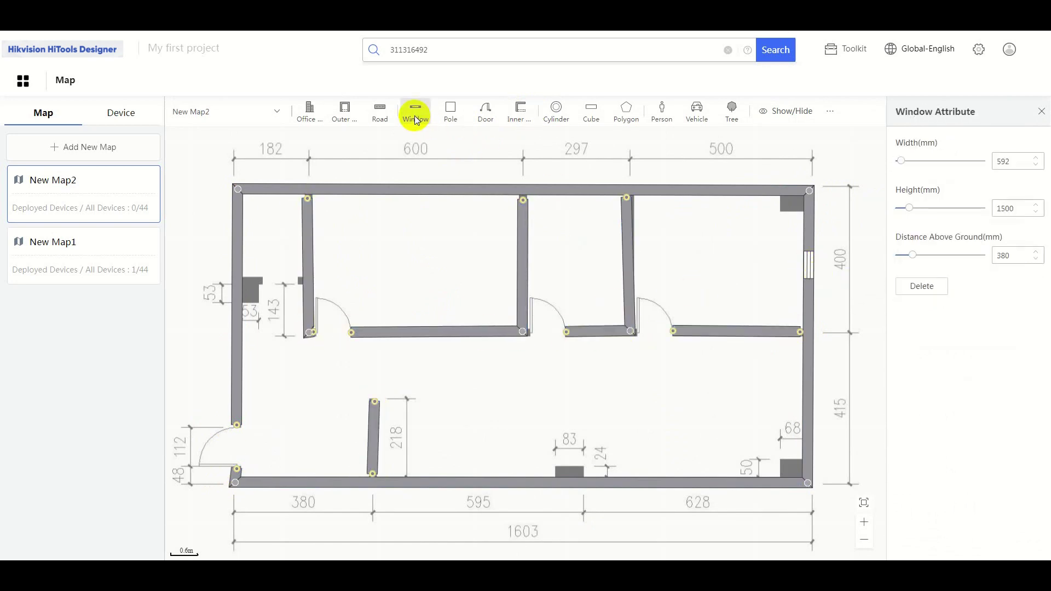
right_click(807, 412)
Place one person beside the lower window and another in the entrance doorway.
click(662, 112)
click(783, 411)
right_click(863, 399)
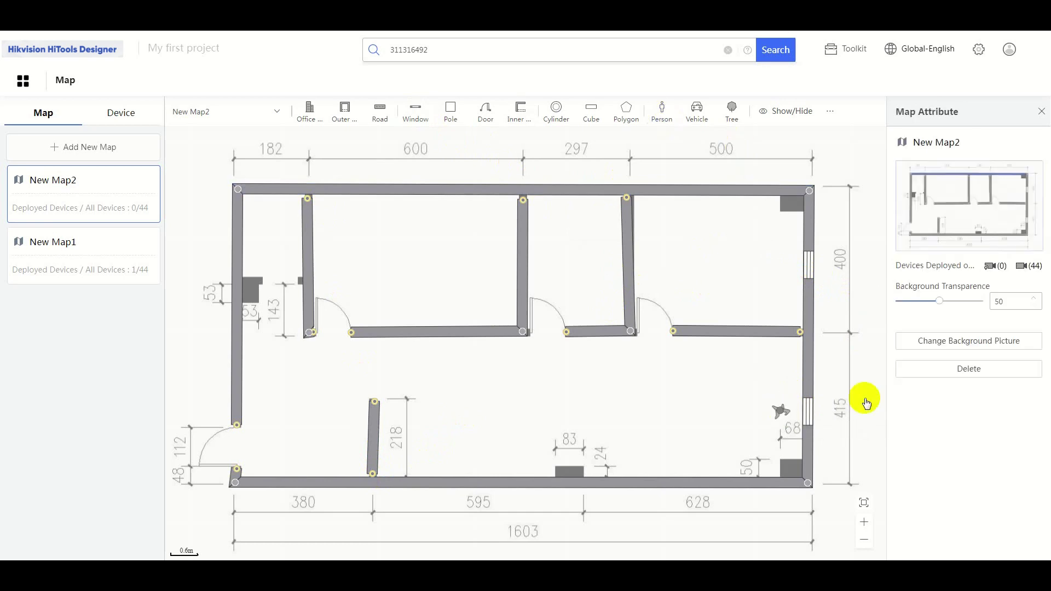
drag(808, 405, 794, 371)
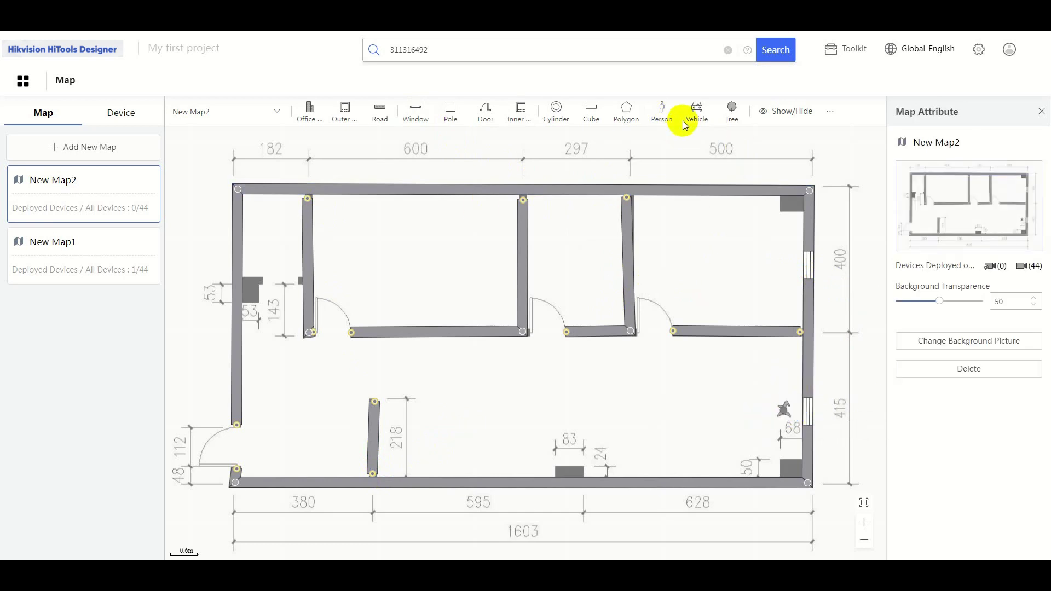
click(660, 115)
click(235, 441)
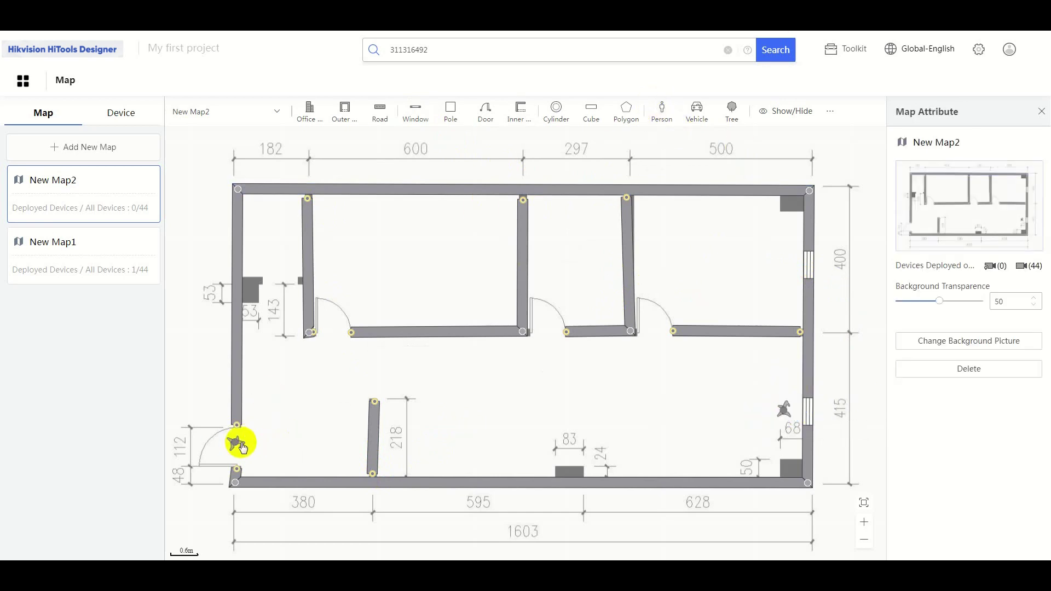
drag(264, 442, 232, 460)
Deploy an iDS-2CD7186G0-IZHSY camera beside the short partition and aim it at the person in the entrance, about 2.7 m away.
click(117, 109)
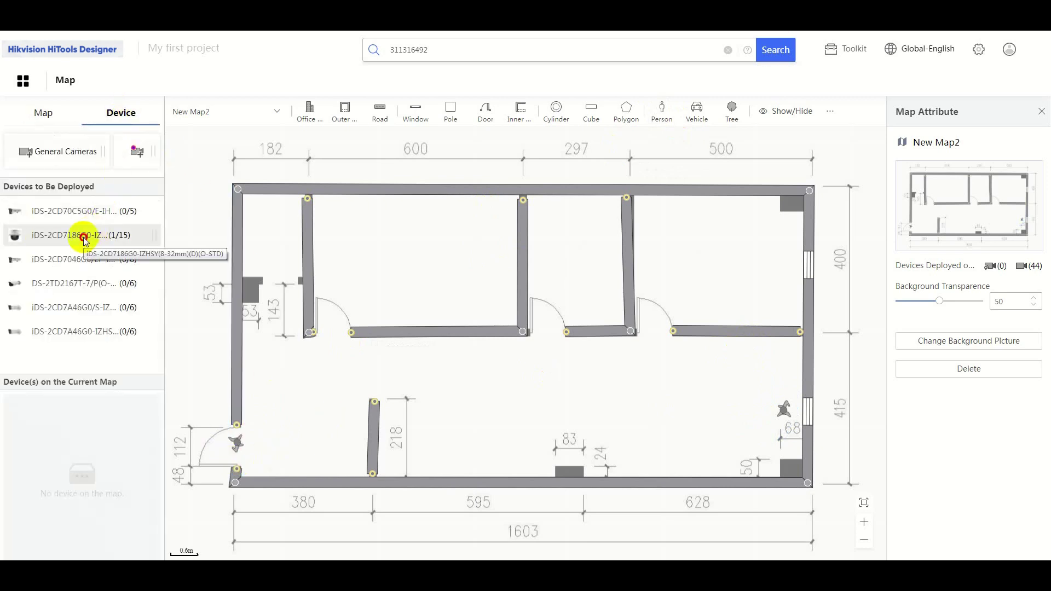
drag(83, 238, 351, 460)
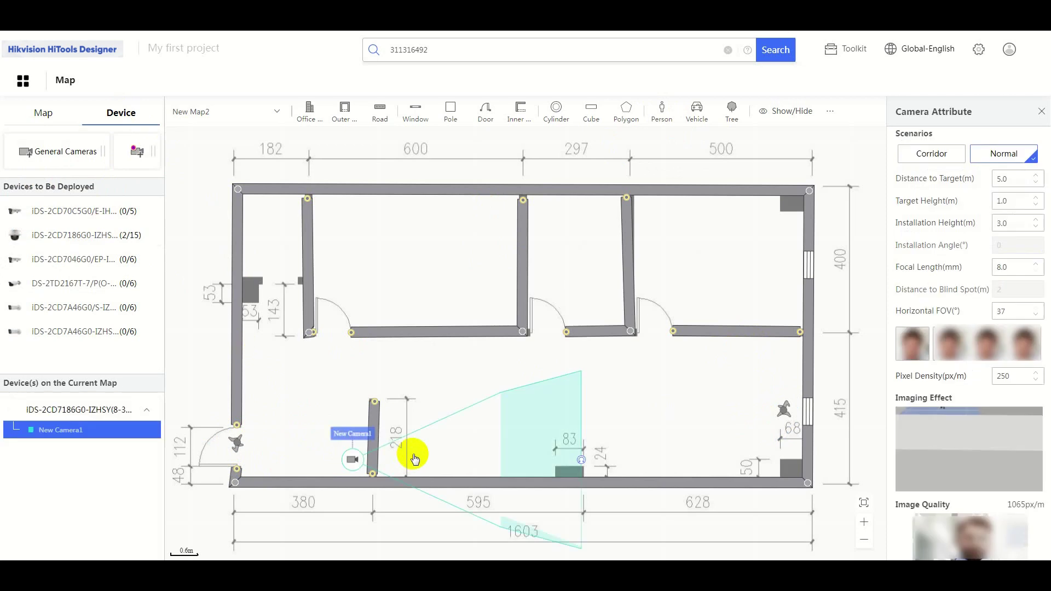
drag(581, 459, 576, 456)
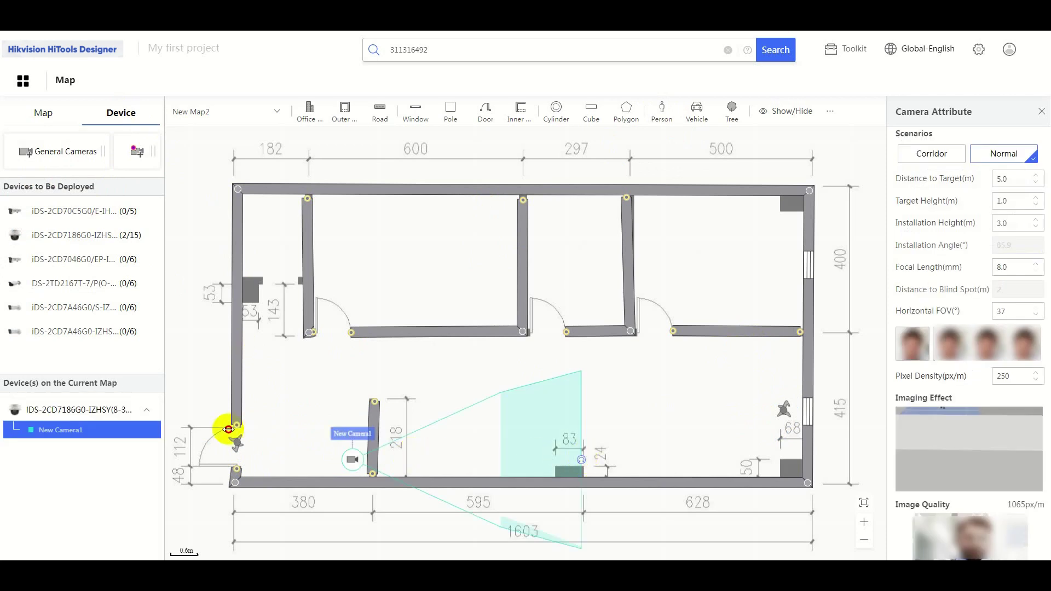
drag(230, 440, 237, 442)
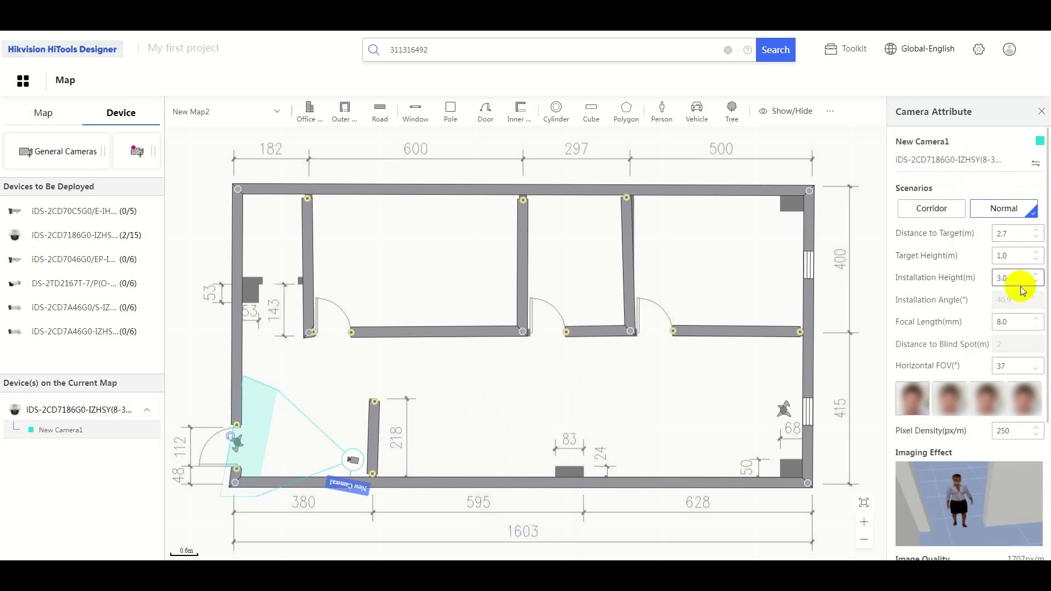
Set the entrance camera's focal length to 8.8 mm.
scroll(1029, 300, down, 1)
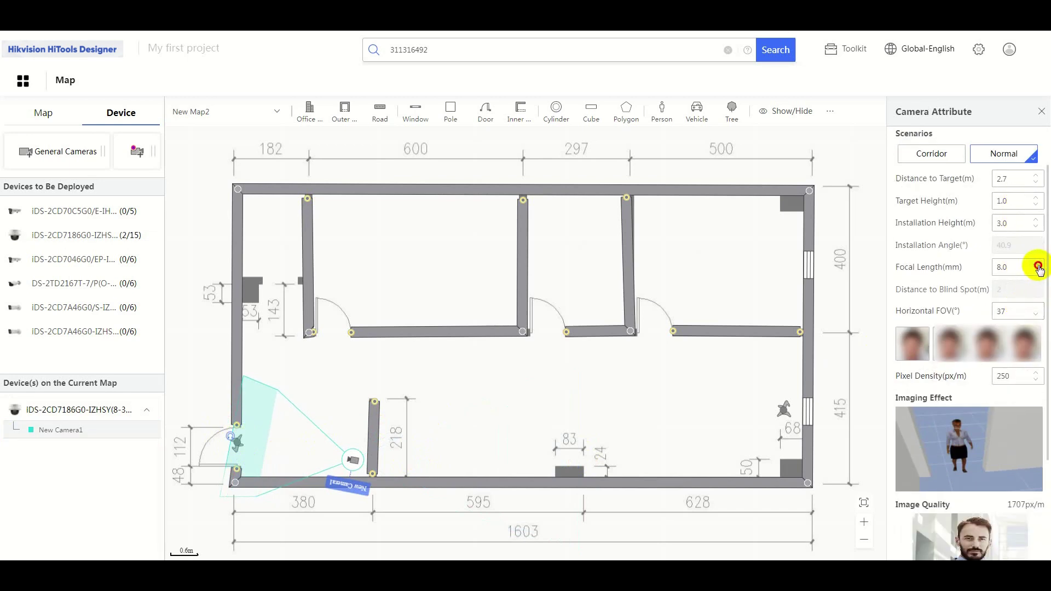
click(1039, 265)
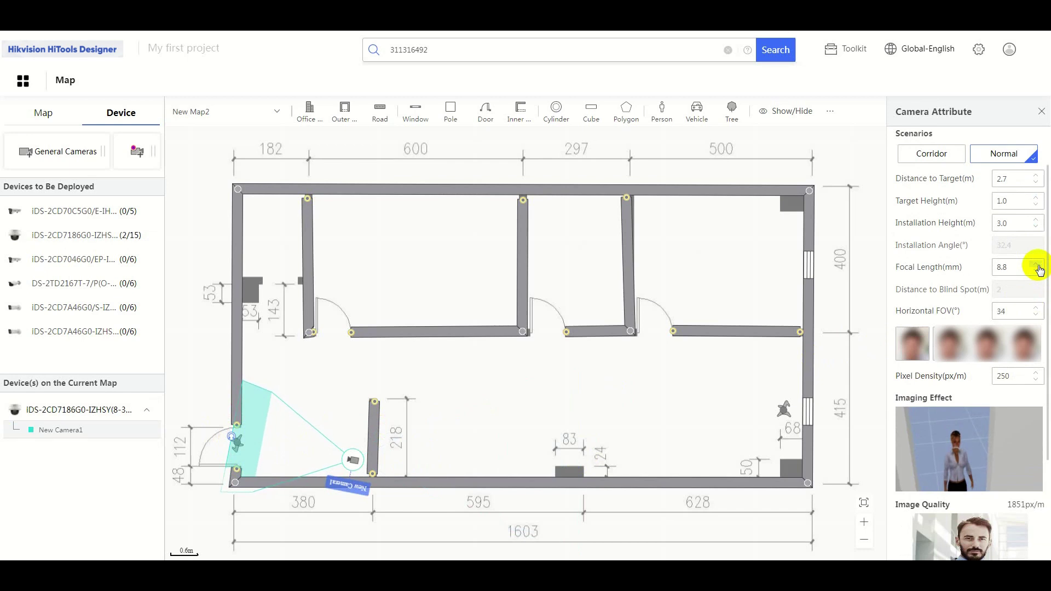
scroll(1038, 268, up, 1)
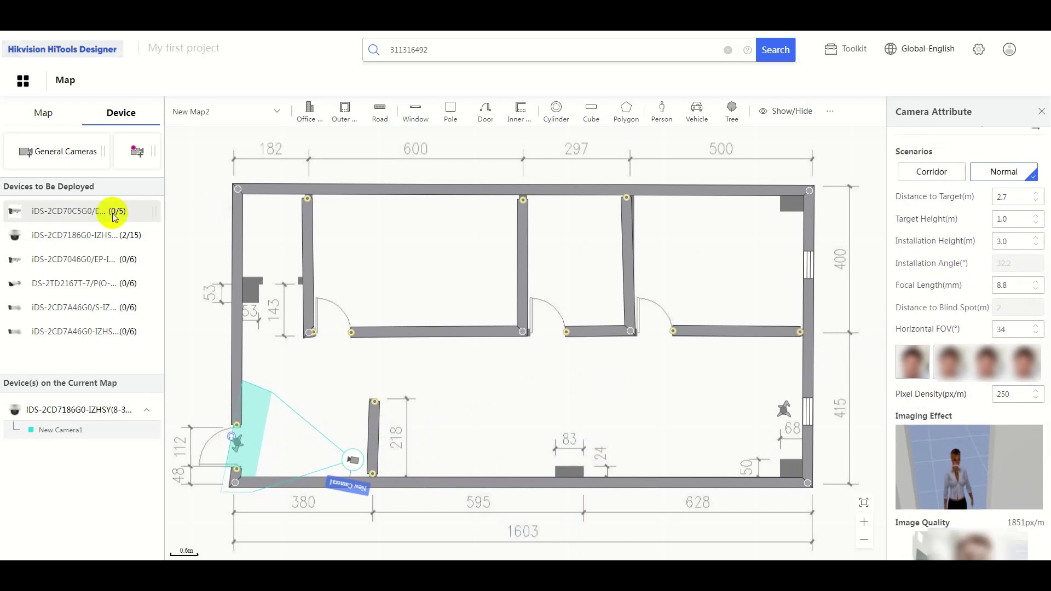
Deploy a second iDS-2CD7186G0-IZHSY camera on the lower wall and aim it at the lower window, with a target distance of about 8.4 m.
drag(66, 234, 432, 469)
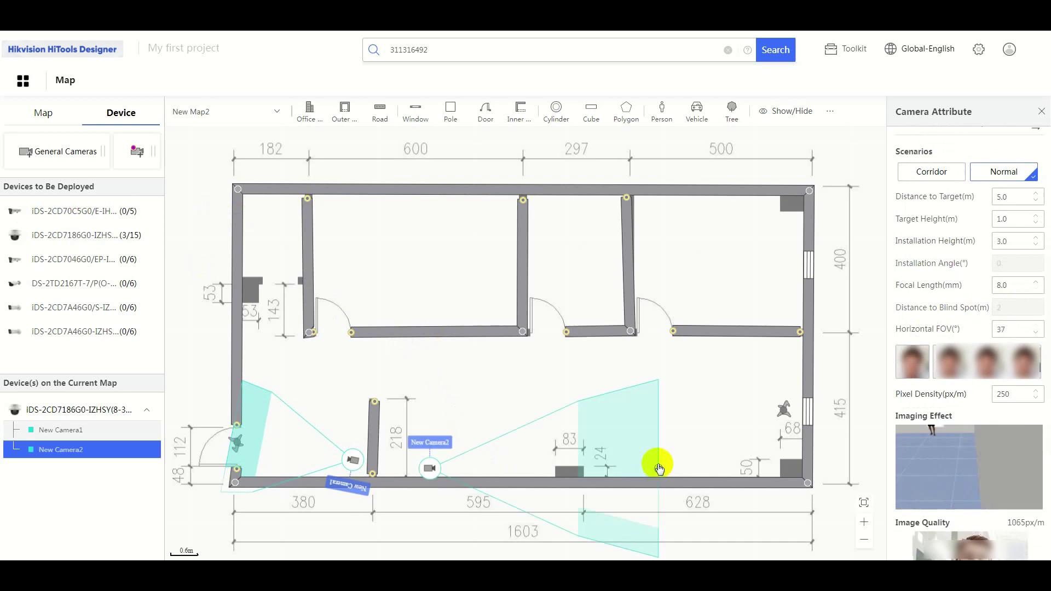
drag(772, 434, 819, 403)
drag(703, 403, 699, 403)
Set the second camera's target height to 2 m and raise its focal length to about 11 mm.
click(1013, 256)
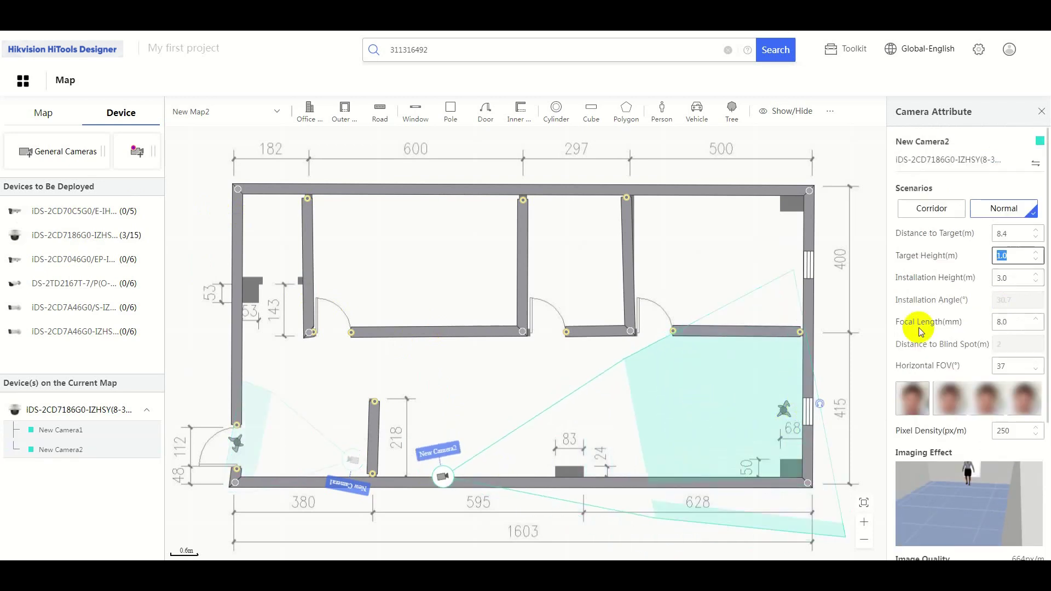
text(2)
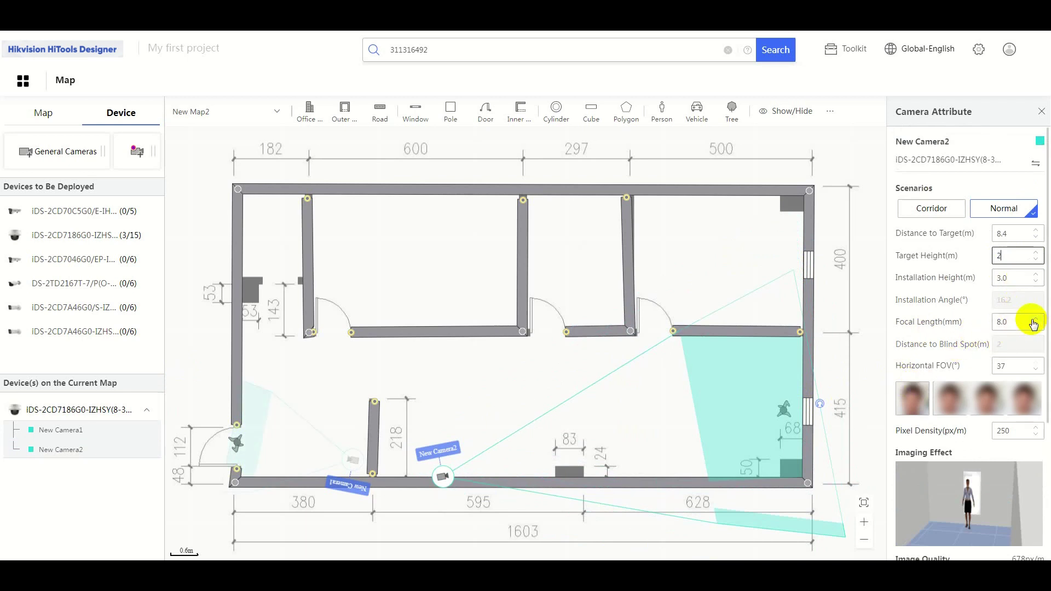
scroll(1033, 334, down, 1)
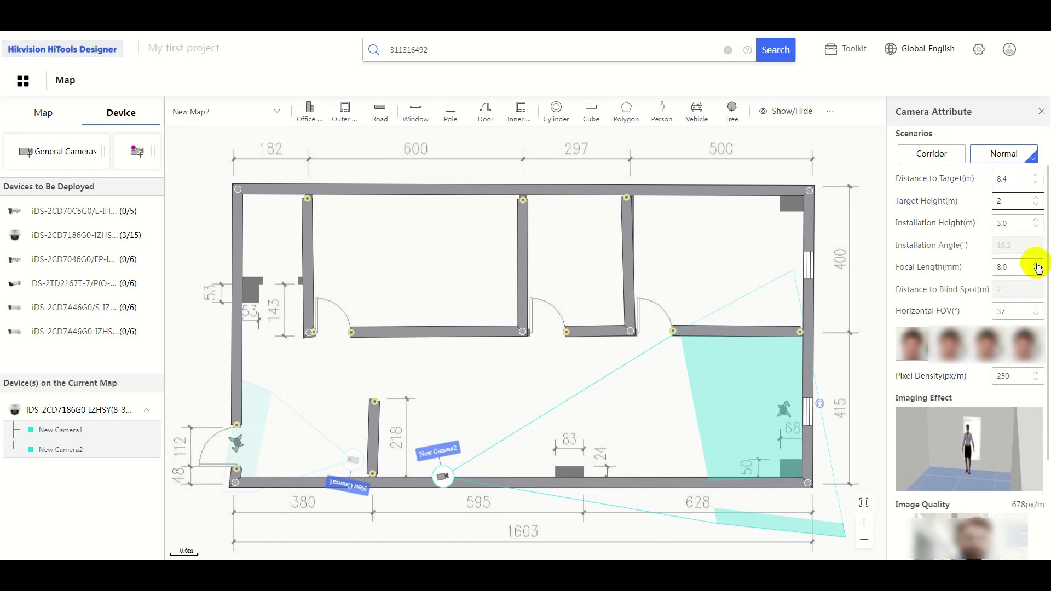
click(1037, 264)
click(1036, 264)
click(1037, 264)
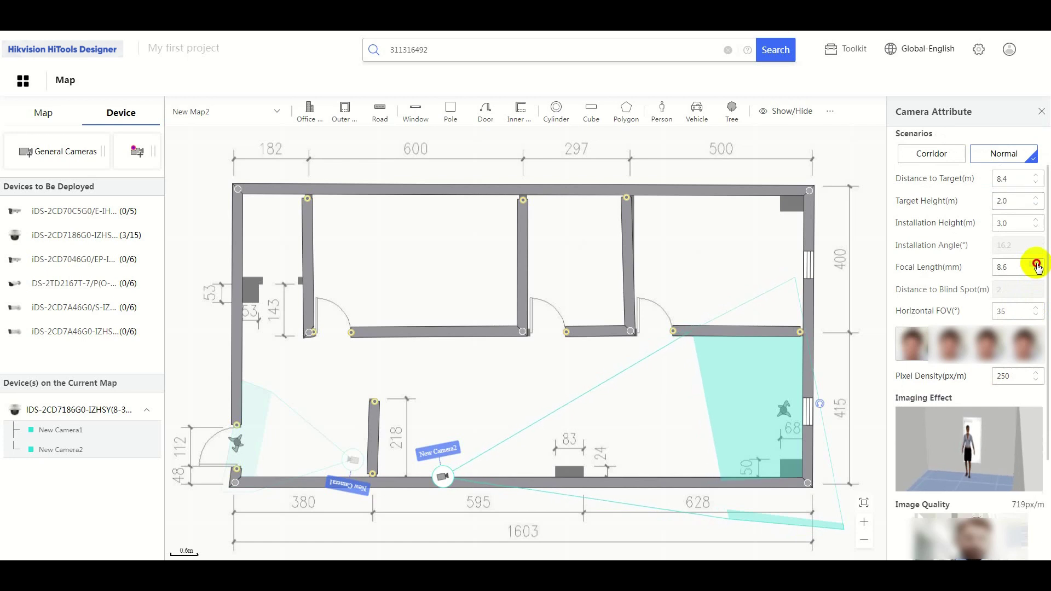
click(1036, 264)
click(1037, 264)
click(1037, 264)
click(1036, 264)
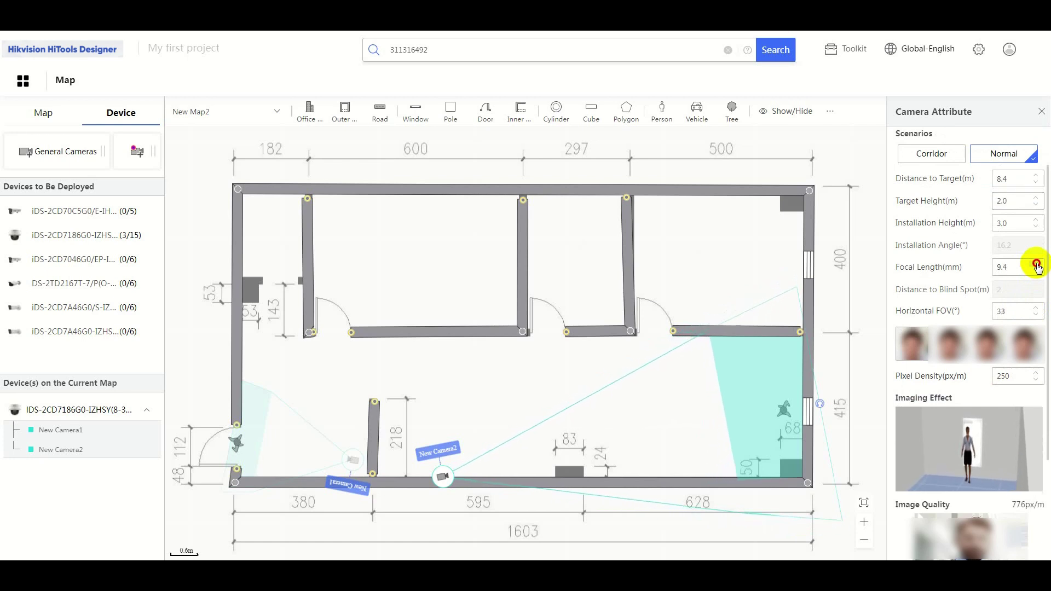
click(1036, 264)
click(1037, 264)
click(1036, 264)
click(1036, 264)
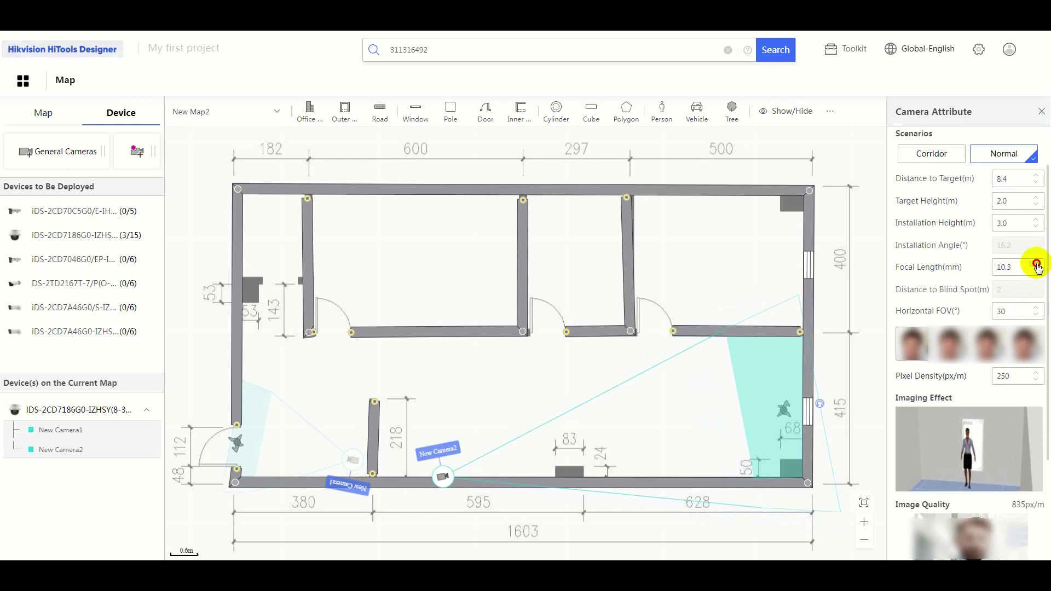
click(1036, 264)
click(1036, 264)
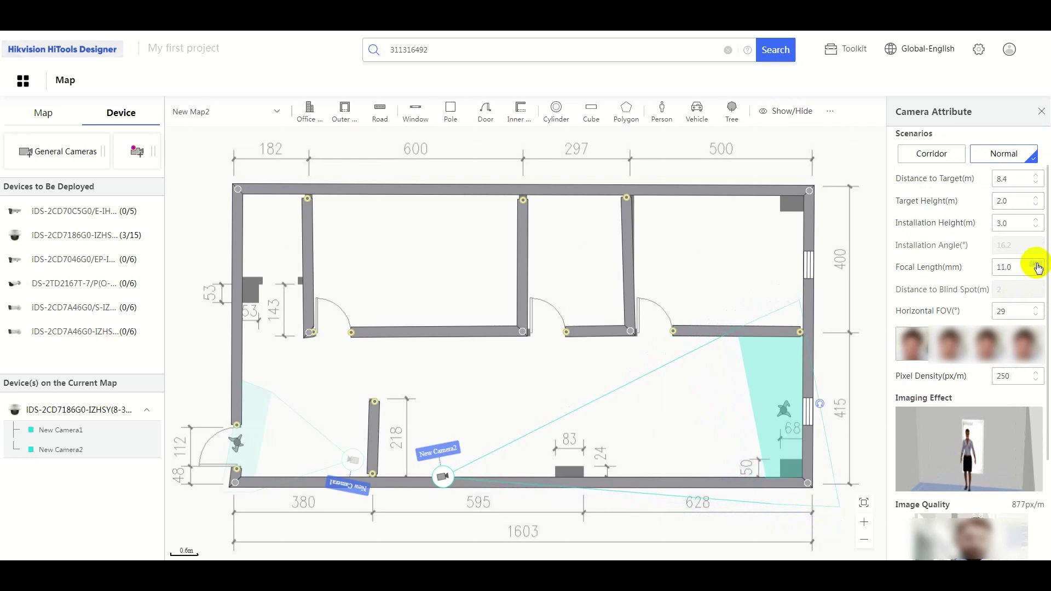
click(1036, 265)
scroll(986, 384, down, 3)
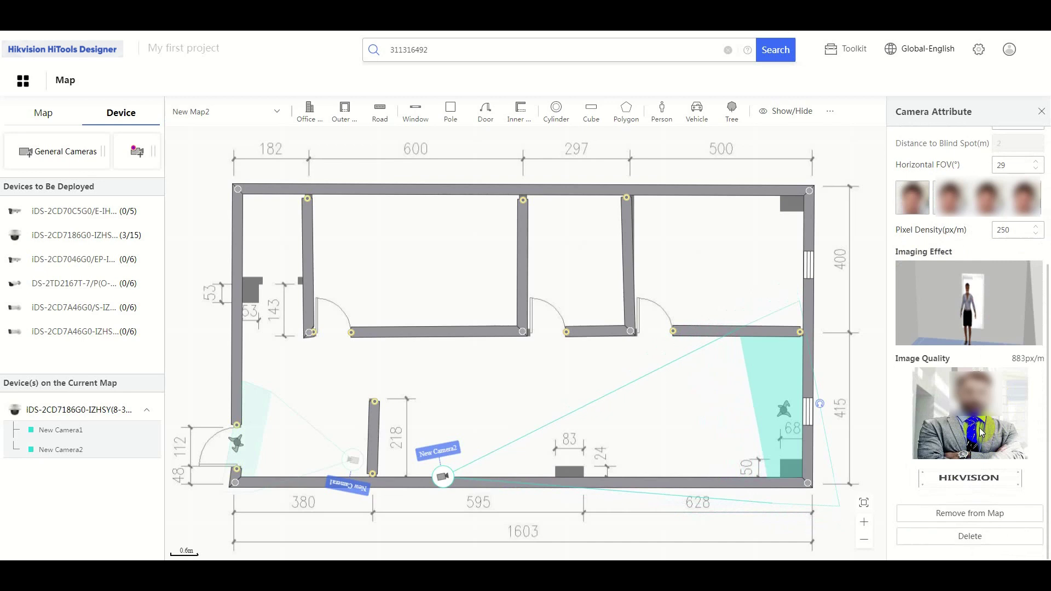
scroll(981, 433, up, 1)
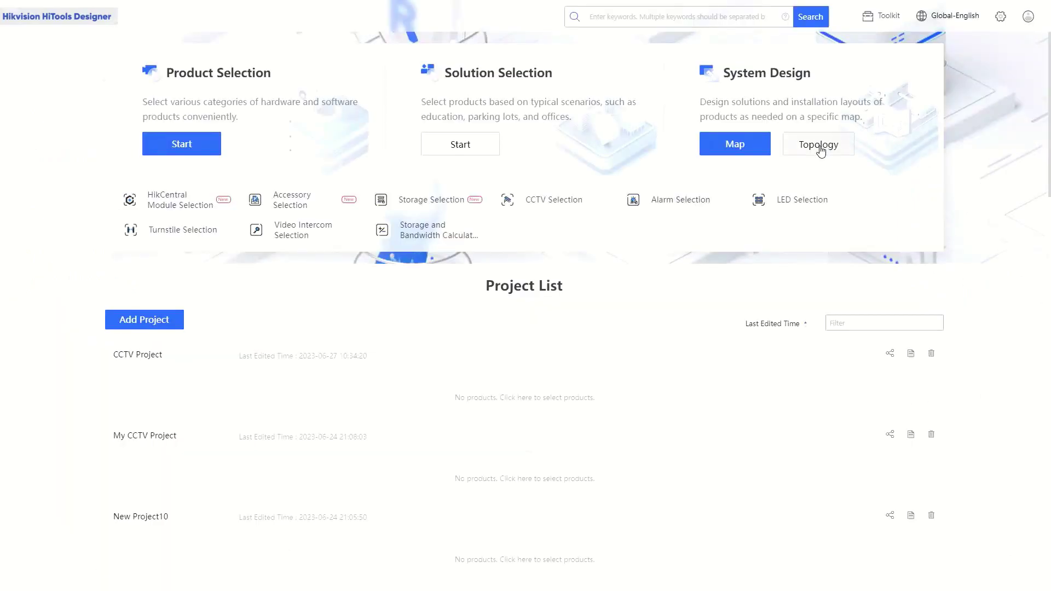
Start a topology design from the home page and add a general topology named My Topology.
click(819, 145)
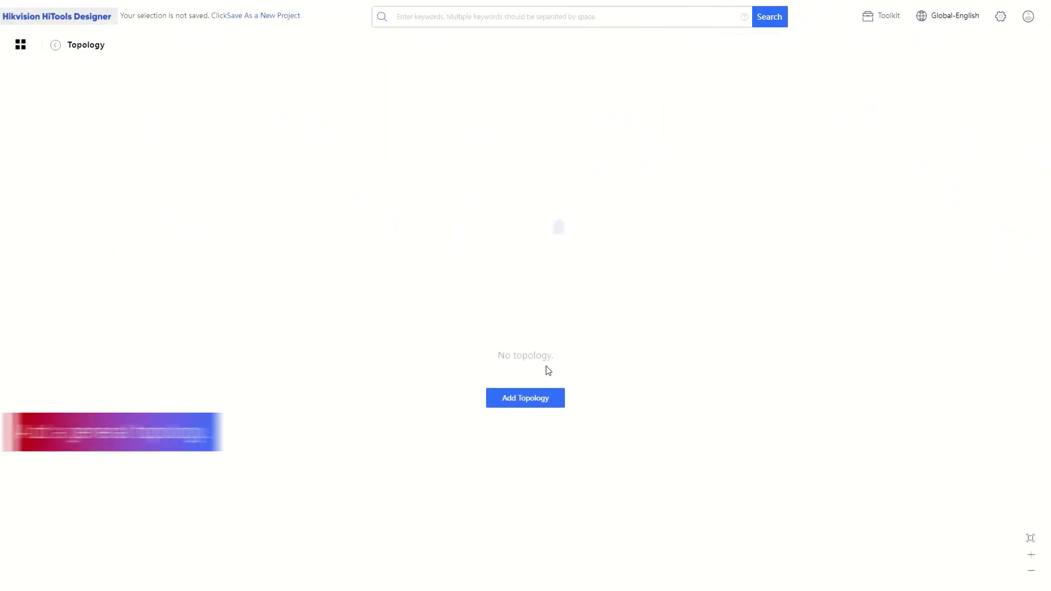
click(529, 400)
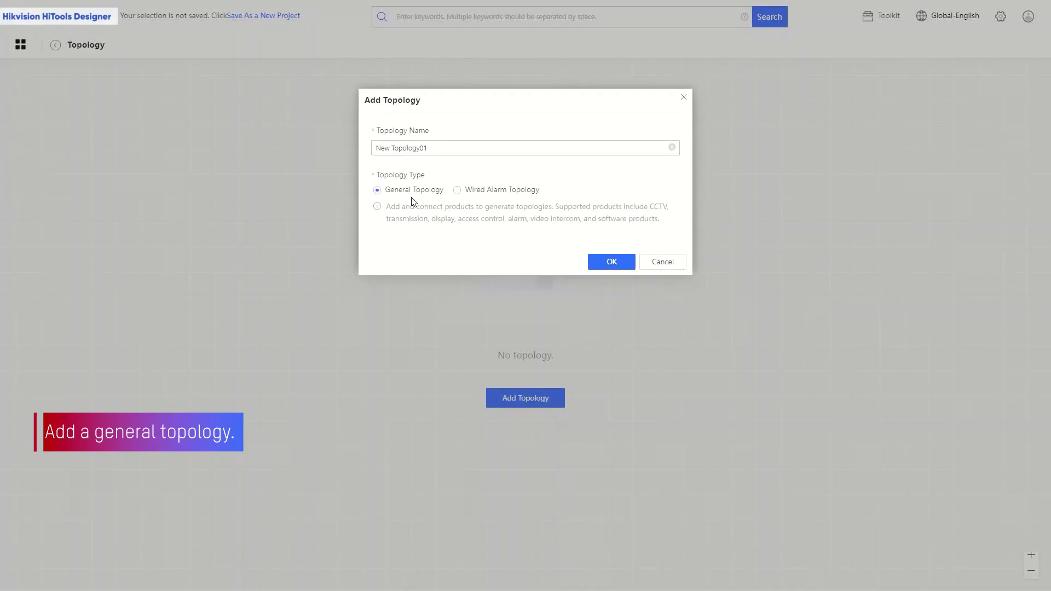
drag(390, 148, 346, 150)
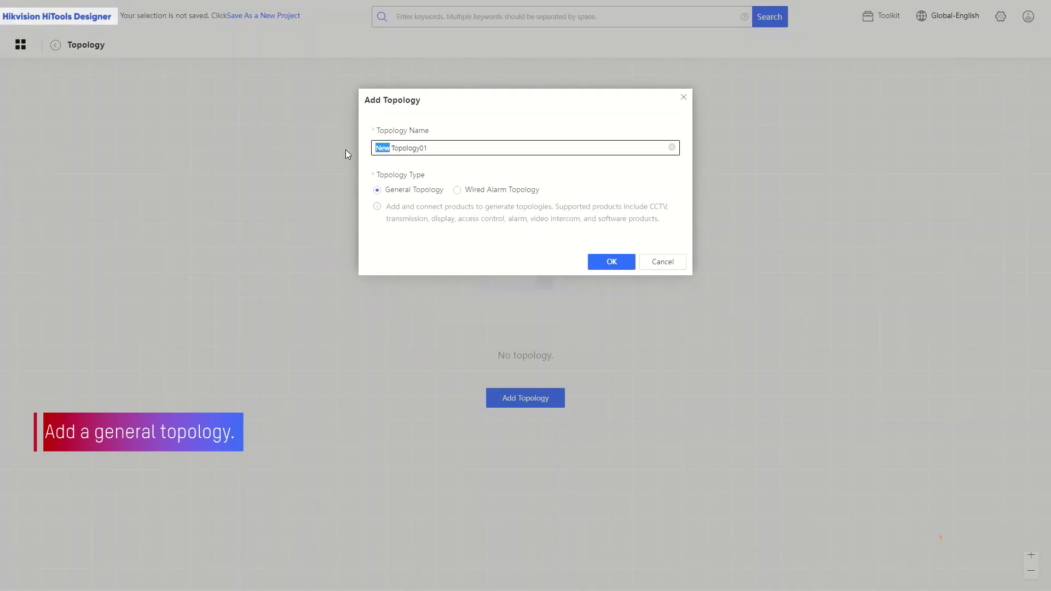
text(My)
key(BackSpace)
key(BackSpace)
click(612, 262)
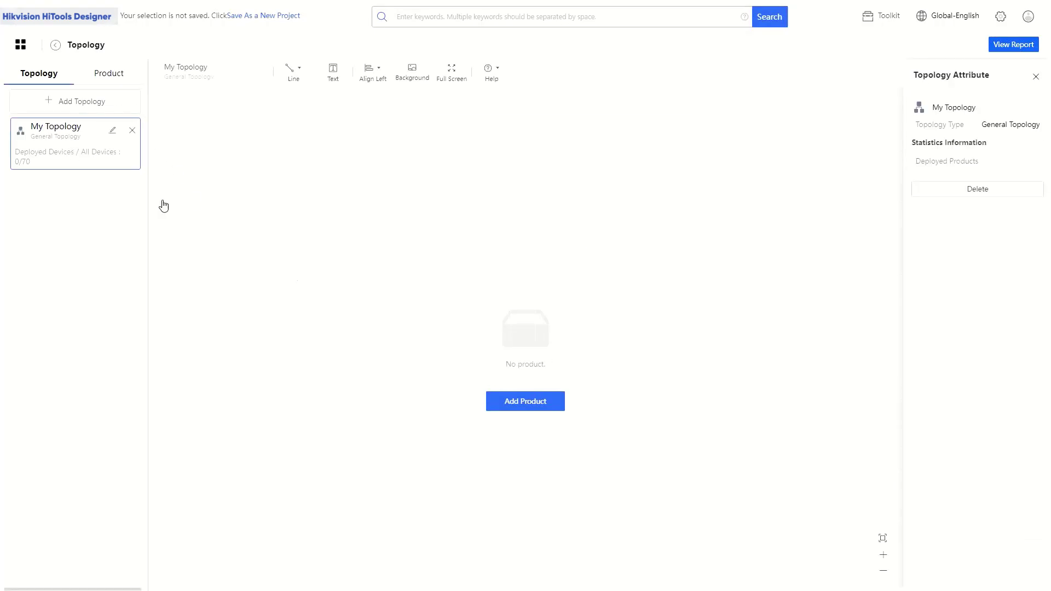
Dismiss the product tips and add an iDS-2CD7146G0-IZHSY dome camera to the topology canvas.
click(101, 79)
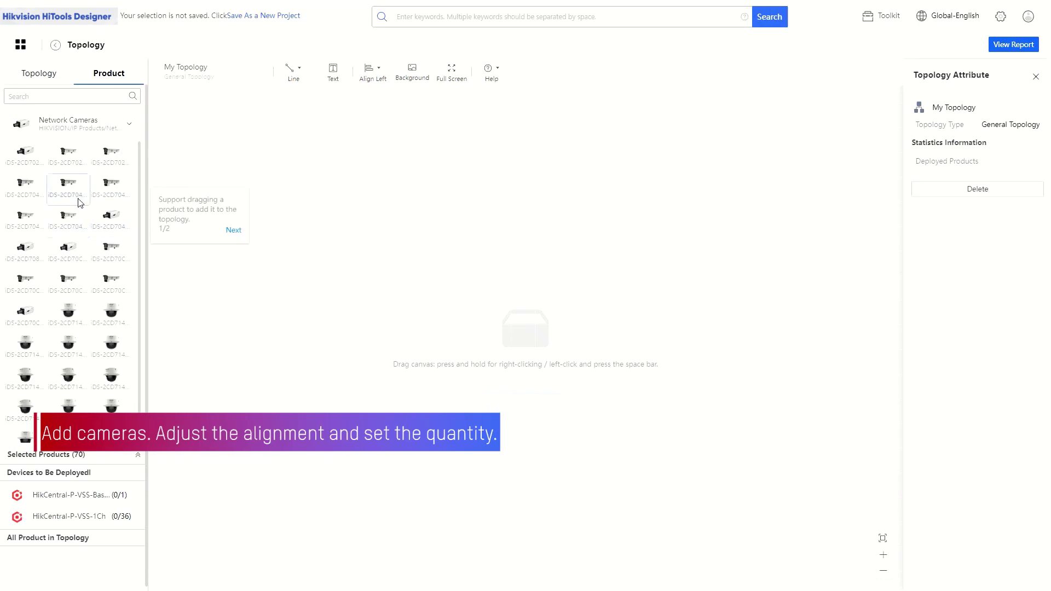
click(233, 230)
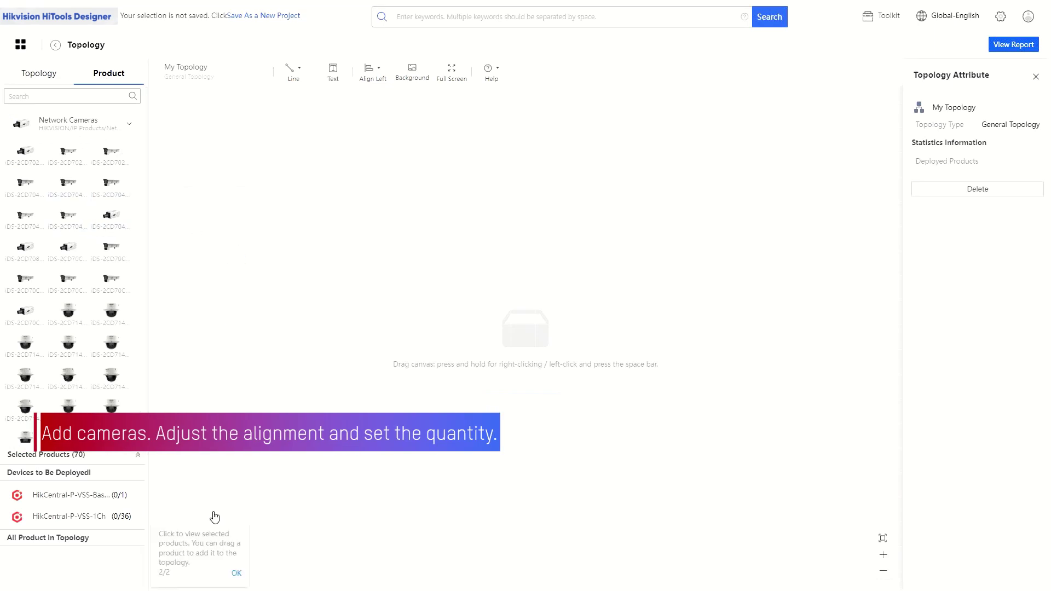
click(237, 573)
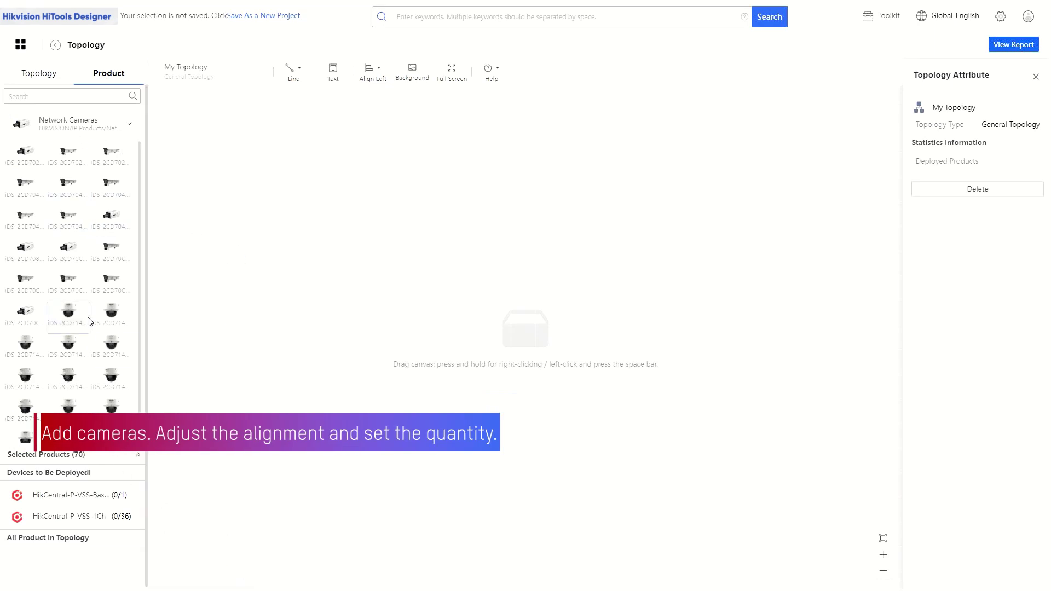
drag(107, 316, 346, 247)
Switch the product list to HIKVISION PTZ Cameras and place a DS-2DE4225IW-DE beside the dome camera.
click(132, 126)
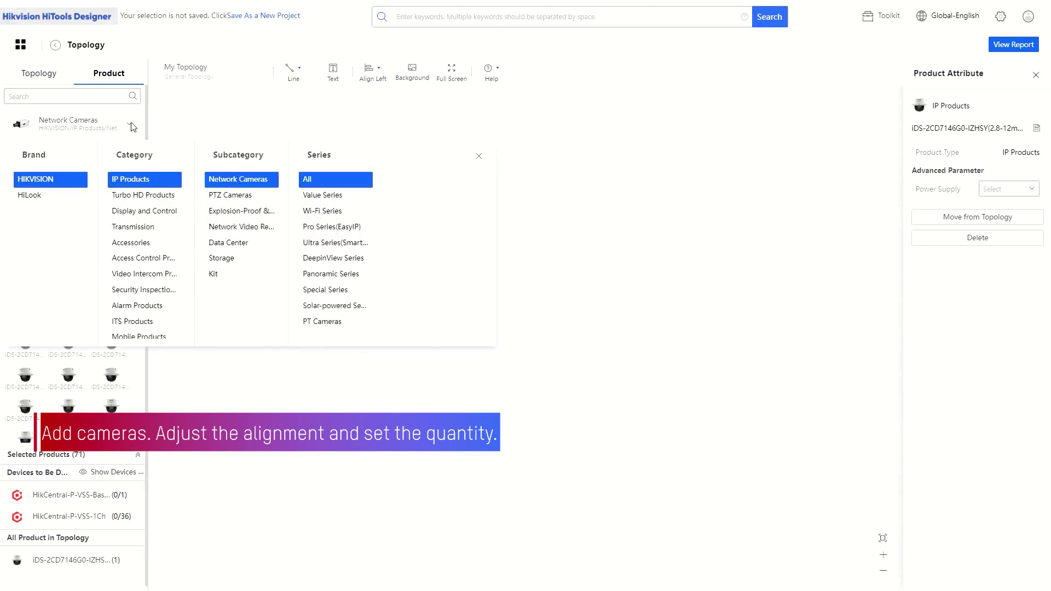
click(148, 131)
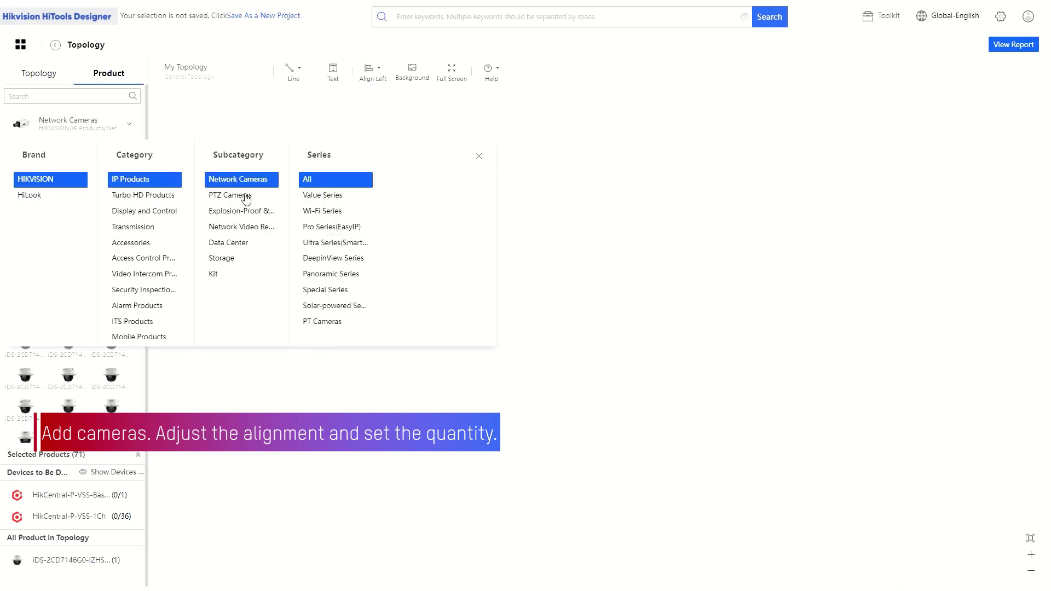
click(246, 198)
click(285, 129)
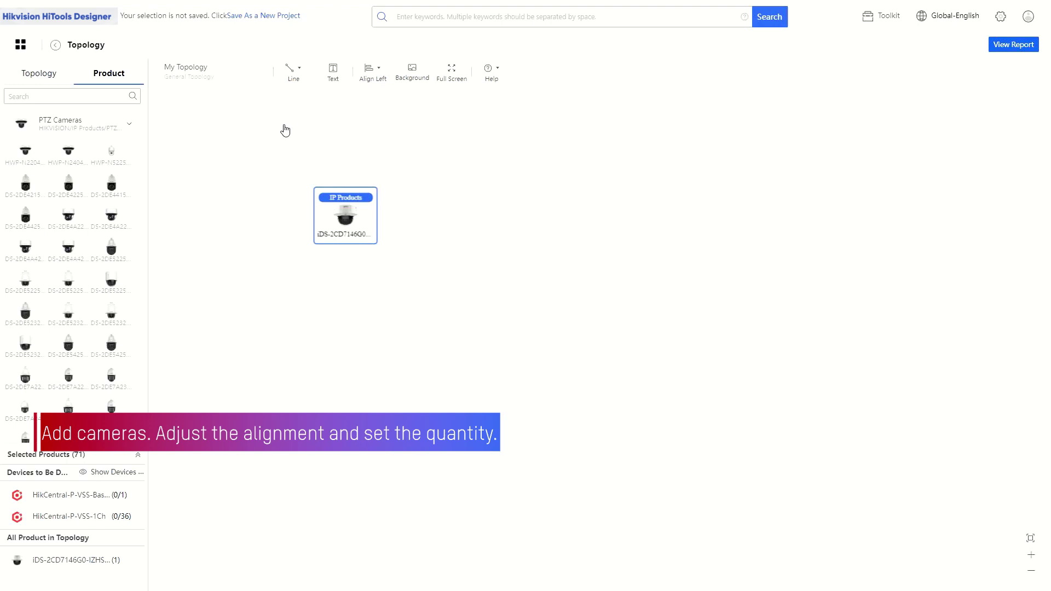
drag(321, 245, 448, 221)
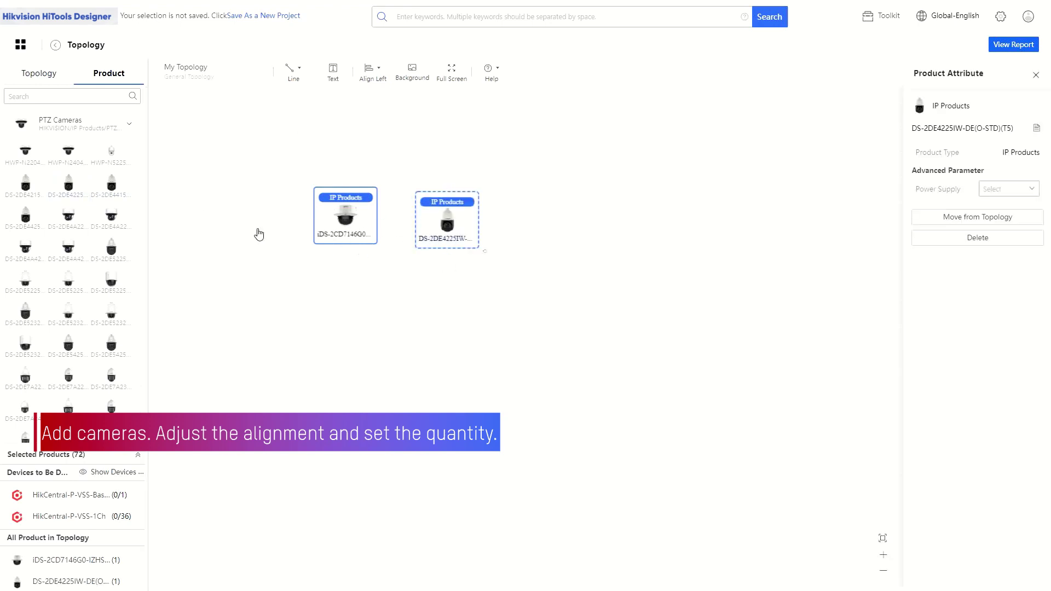
Switch the product list to the explosion-proof cameras and place a DS-2XC6625G0-IZHRS beside the PTZ camera.
click(129, 124)
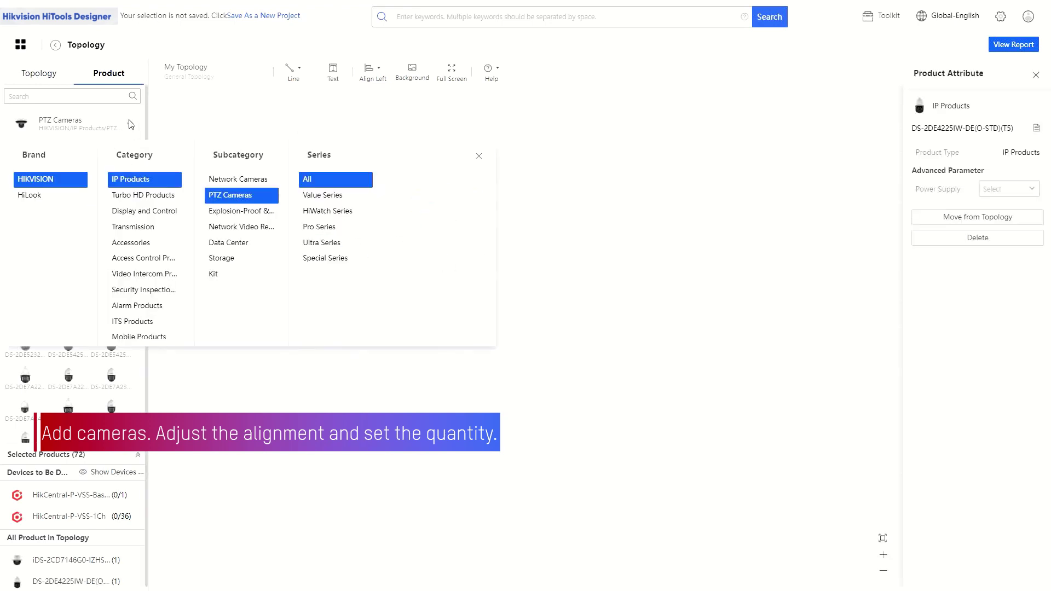
click(259, 217)
click(294, 129)
drag(525, 245, 526, 248)
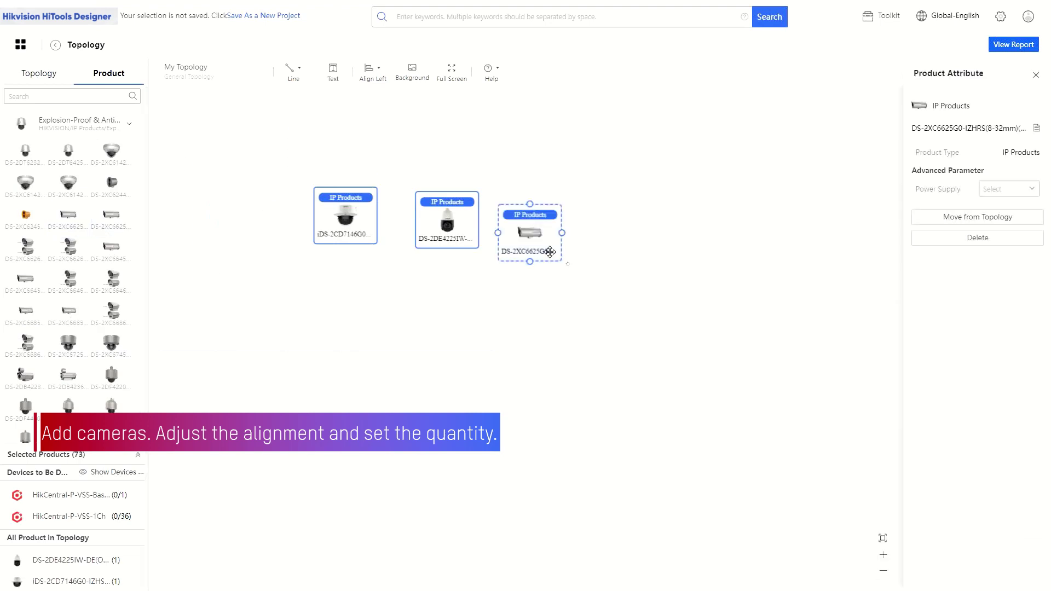
Switch the product list to Network Cameras, Pro Series (EasyIP), and place a DS-2CD2021G1-I beside the explosion-proof camera.
click(129, 124)
click(248, 184)
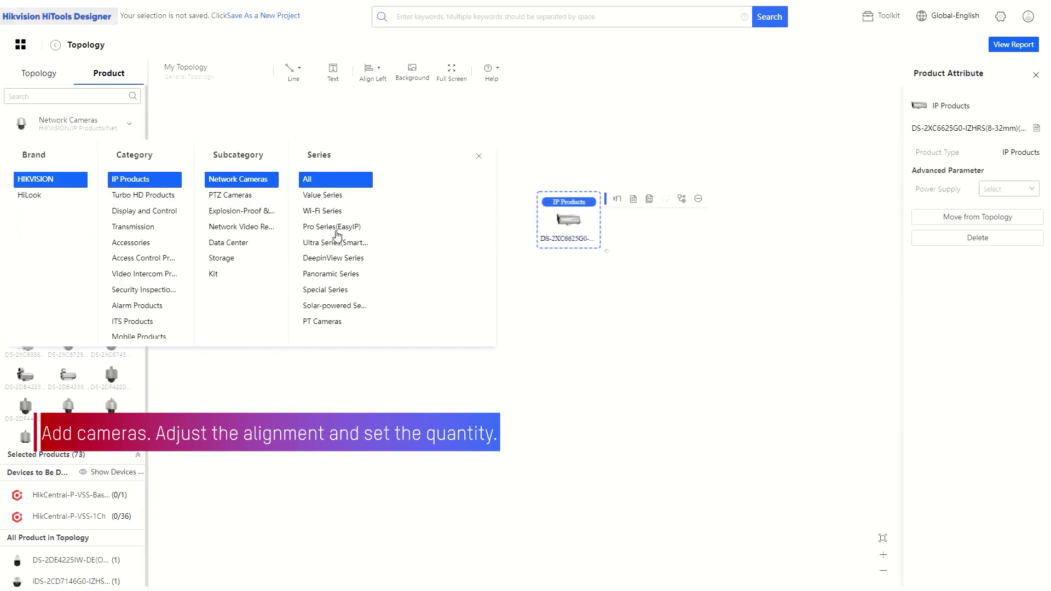
click(337, 227)
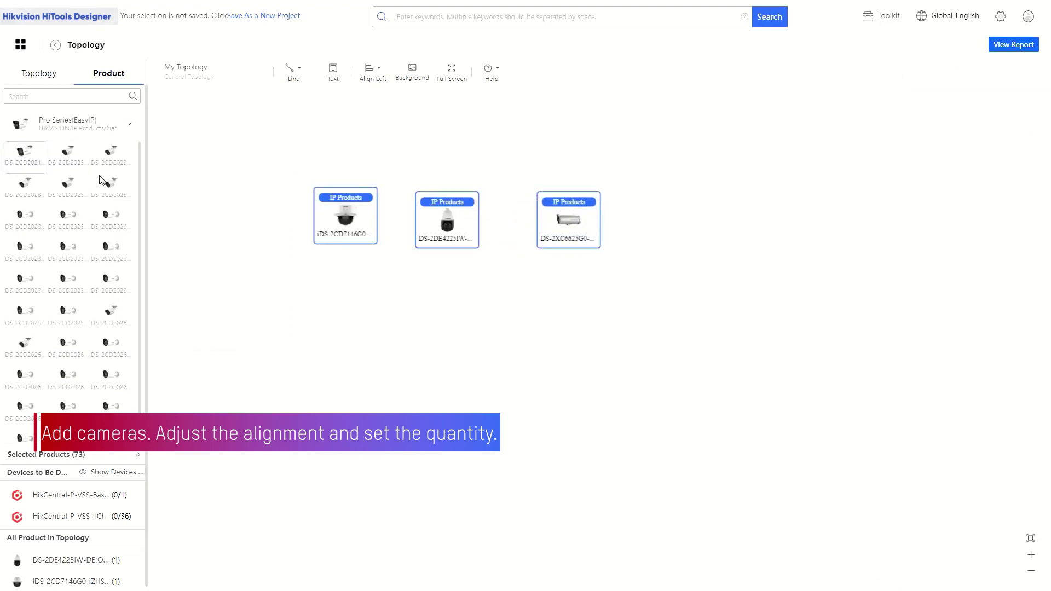
drag(100, 179, 667, 257)
Move all four cameras together to the lower part of the canvas and align their bottoms.
drag(744, 310, 258, 155)
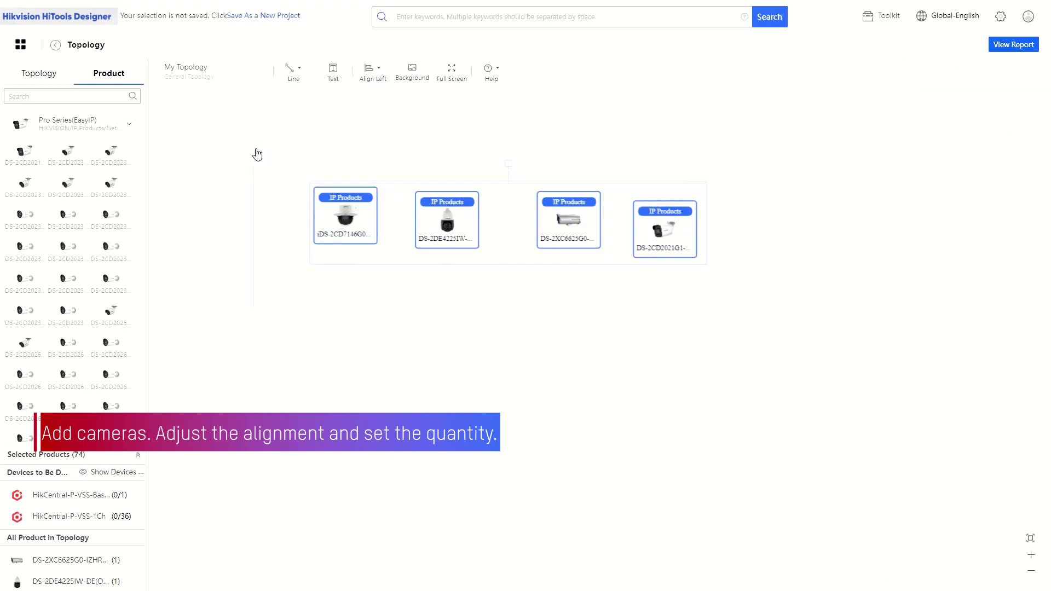
drag(425, 187, 324, 434)
click(378, 69)
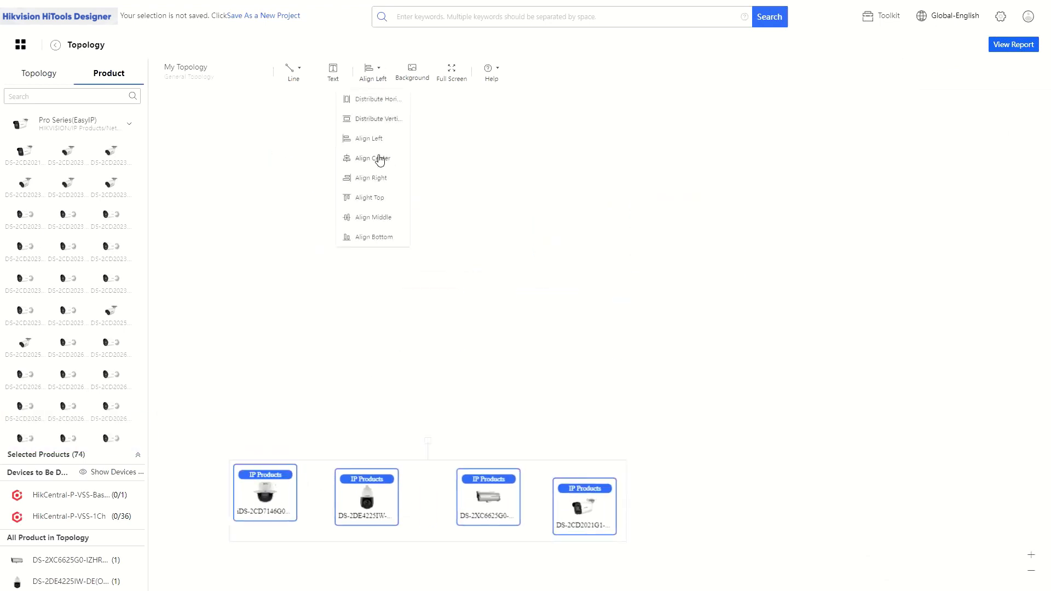
click(381, 237)
Set the quantity of the iDS-2CD7146G0 dome camera to 5 and of the DS-2DE4225IW PTZ camera to 6.
click(274, 504)
click(314, 485)
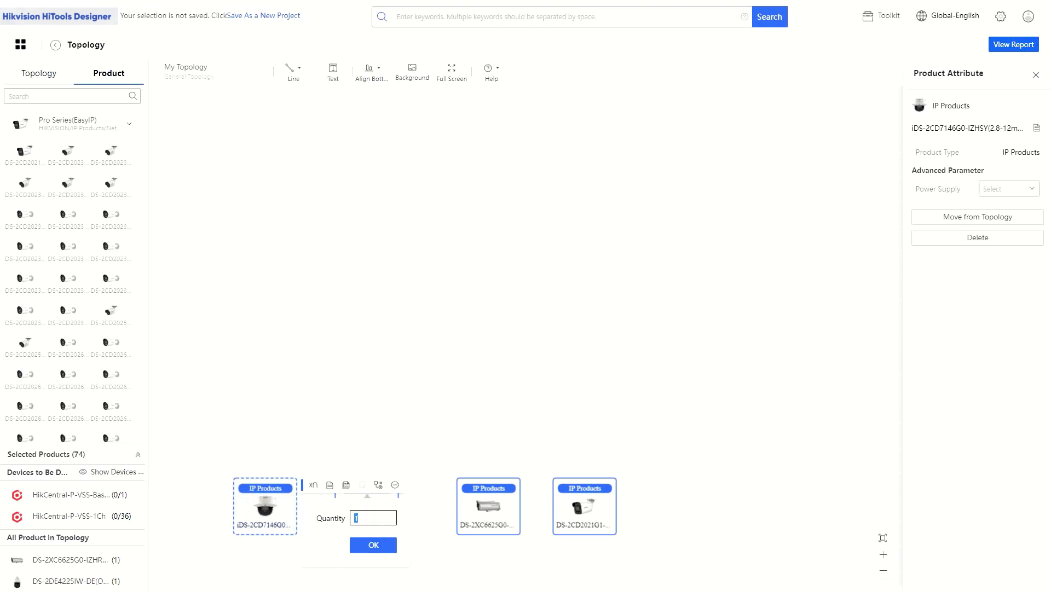
click(374, 545)
click(367, 509)
click(414, 486)
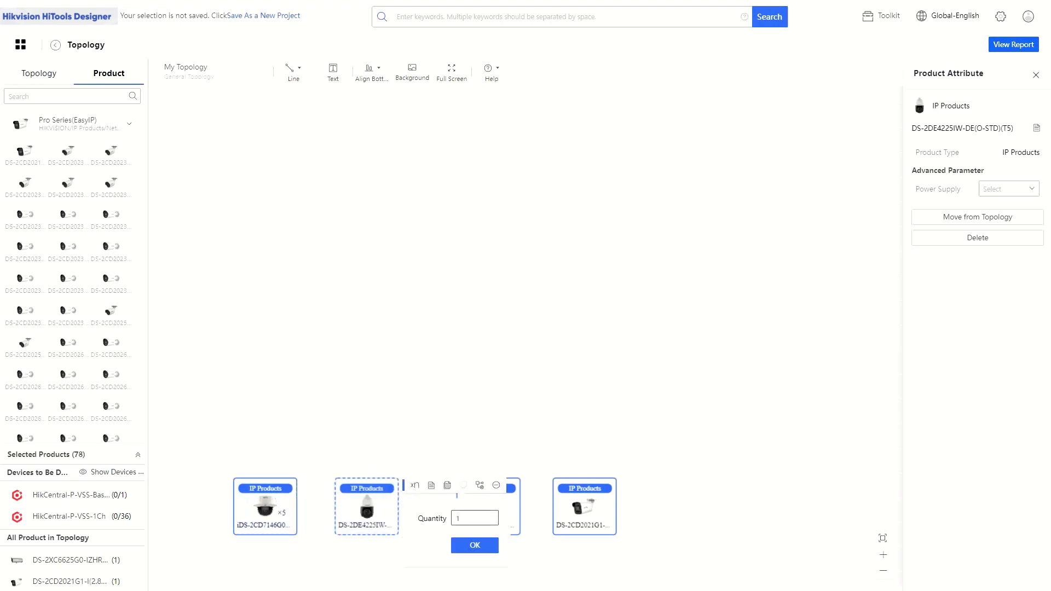
text(6)
click(475, 545)
Set the quantity of the DS-2XC6625G0 camera to 7 and of the DS-2CD2021G1 camera to 8.
click(507, 487)
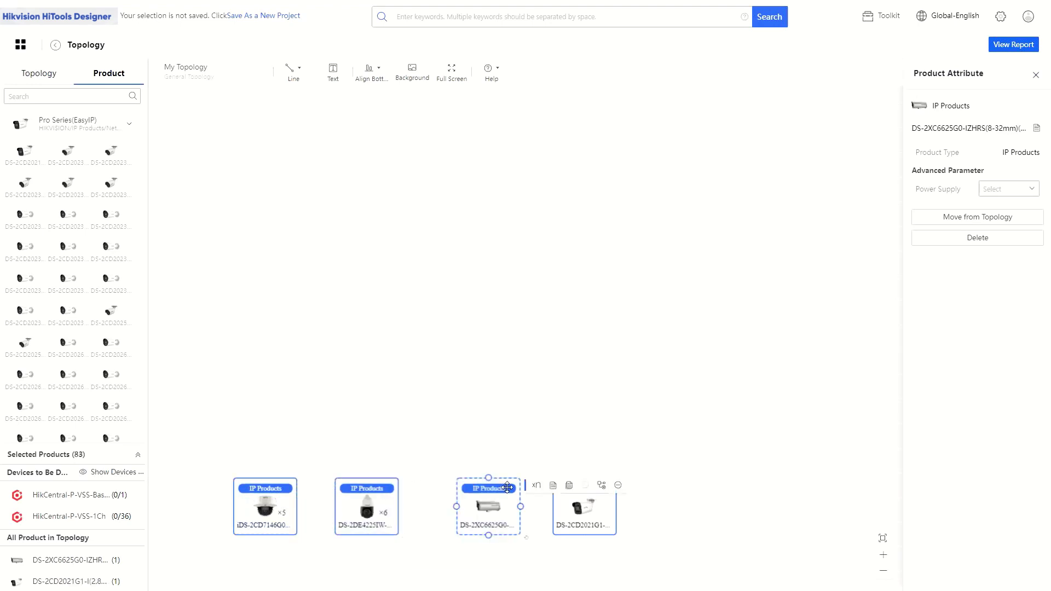
click(537, 486)
click(582, 513)
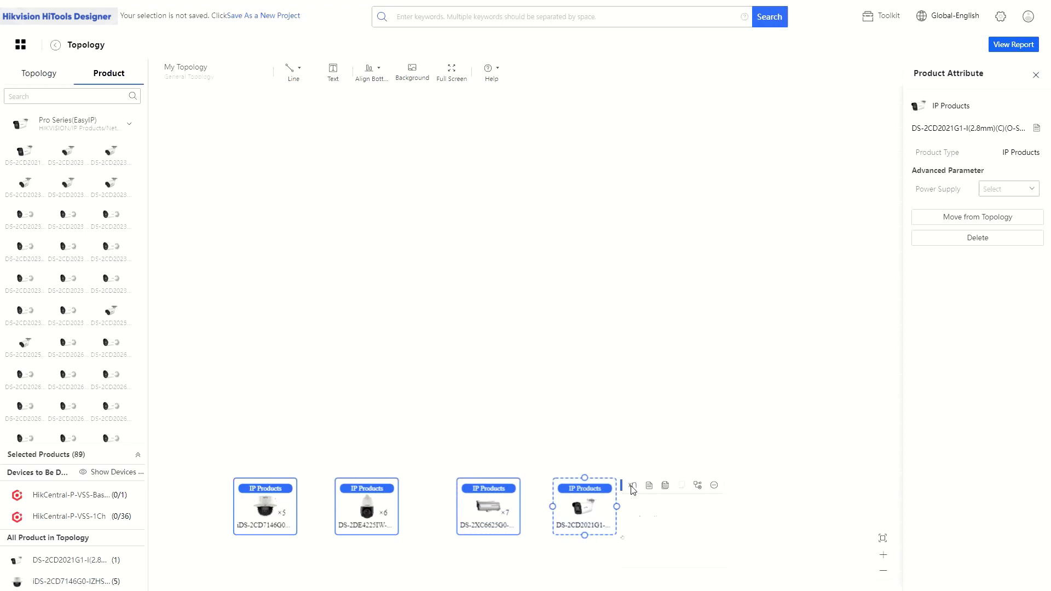
click(632, 486)
click(691, 546)
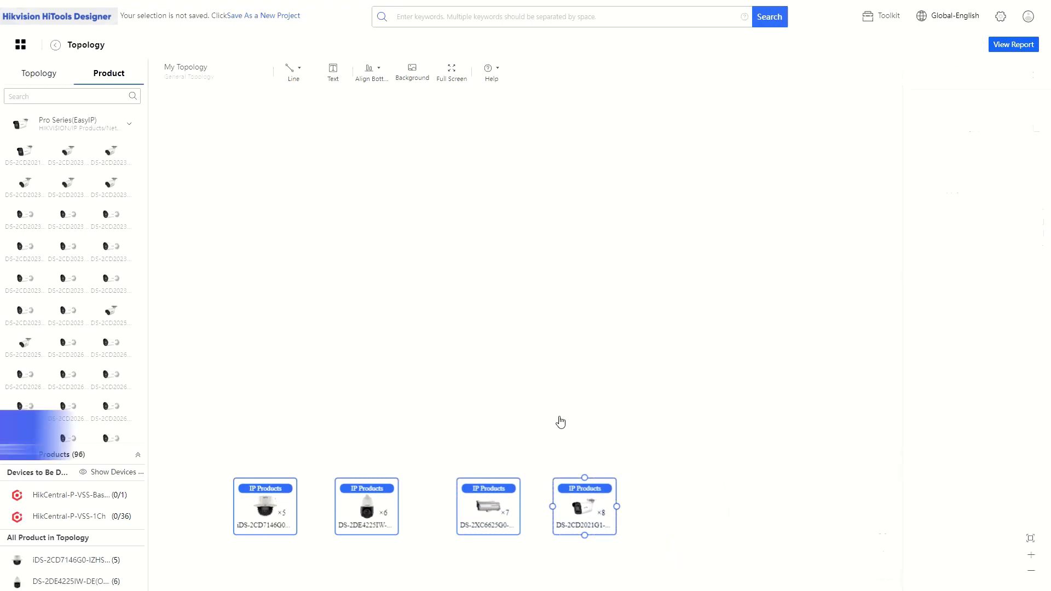
Switch the product list to Transmission, Network Switches, and place a DS-3E0524TF switch above the cameras.
click(129, 124)
click(148, 227)
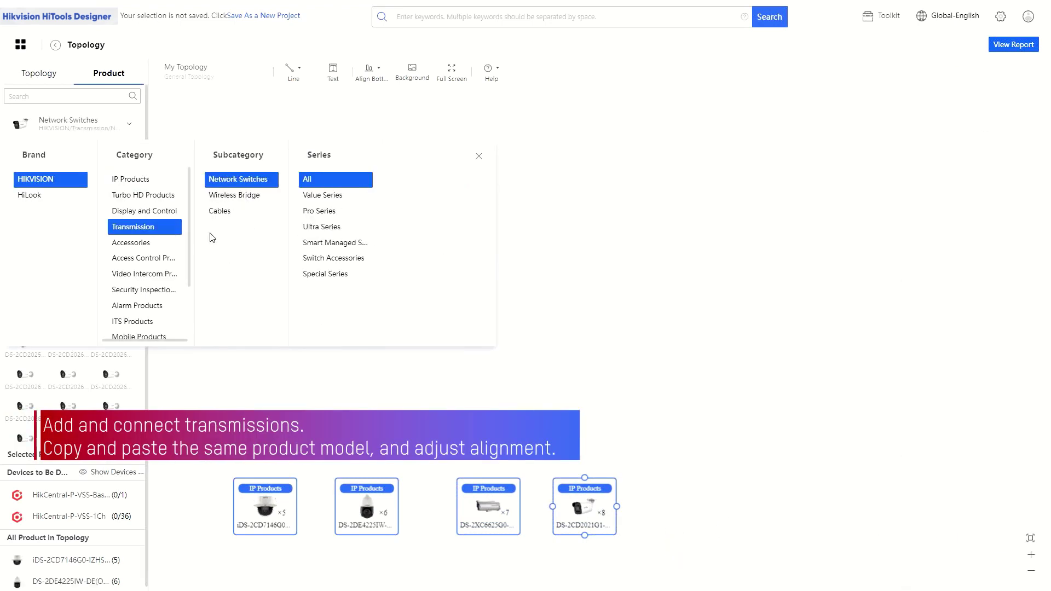
click(328, 227)
drag(68, 376, 414, 243)
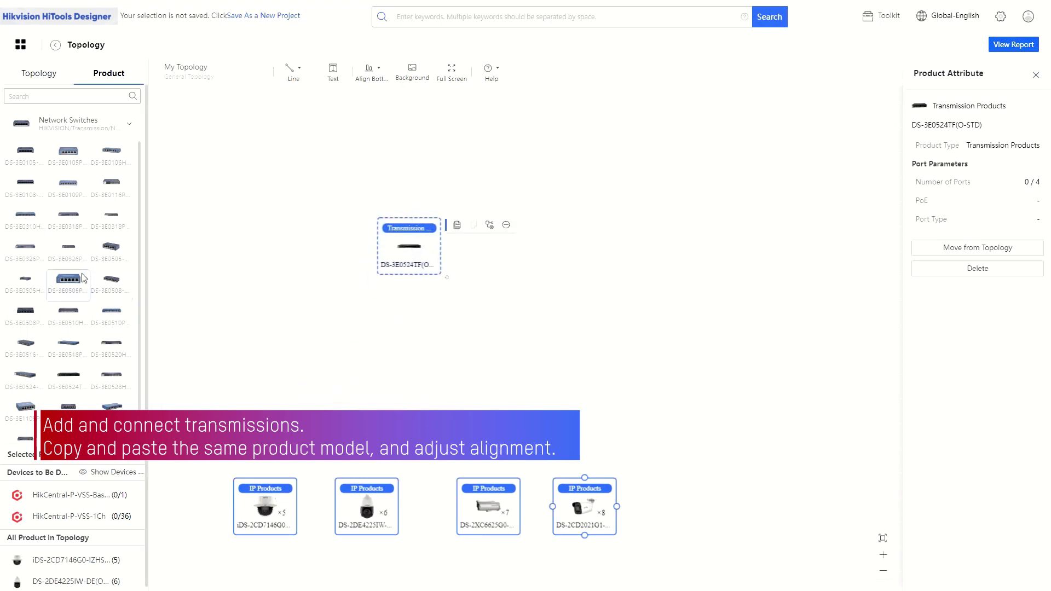
Add a DS-3E0310HP-E switch, paste three copies of it, and spread all four in a row above the cameras.
drag(349, 327, 294, 381)
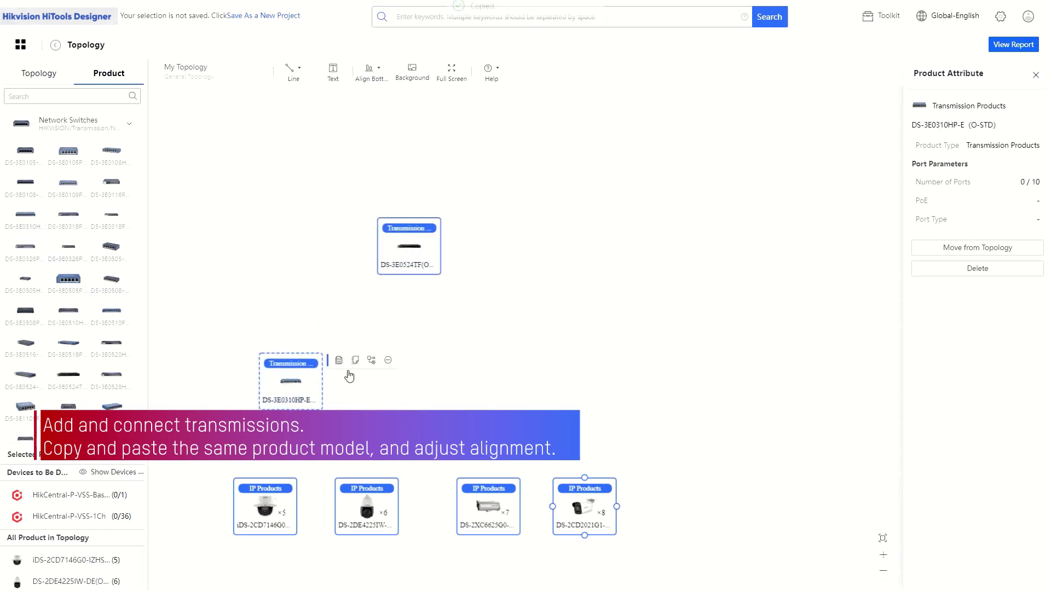
click(355, 365)
key(ctrl+v)
drag(438, 383, 246, 388)
key(ctrl+v)
drag(357, 383, 597, 385)
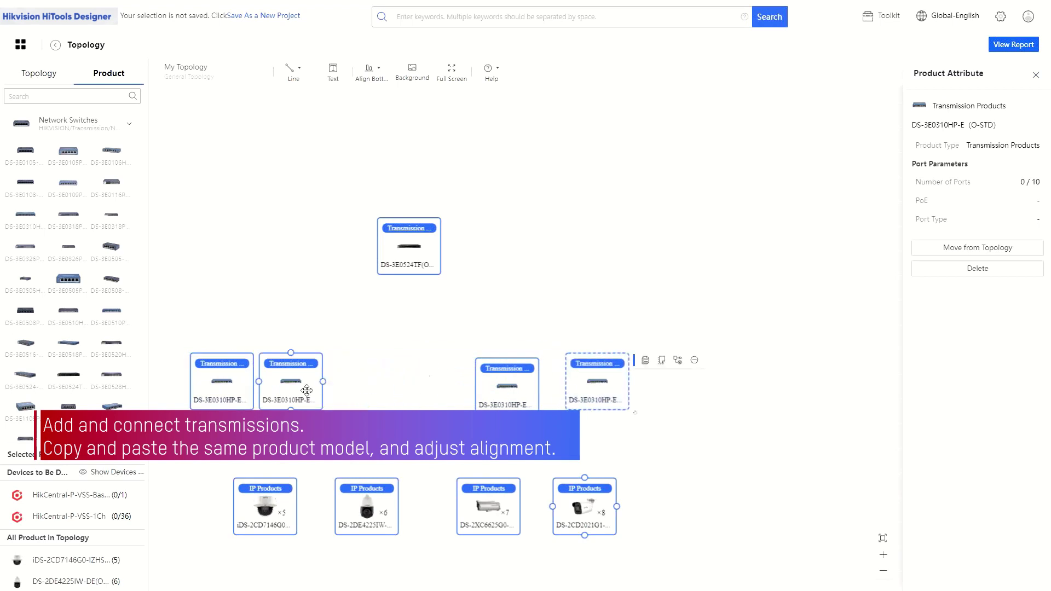
drag(291, 383, 412, 383)
drag(222, 383, 274, 388)
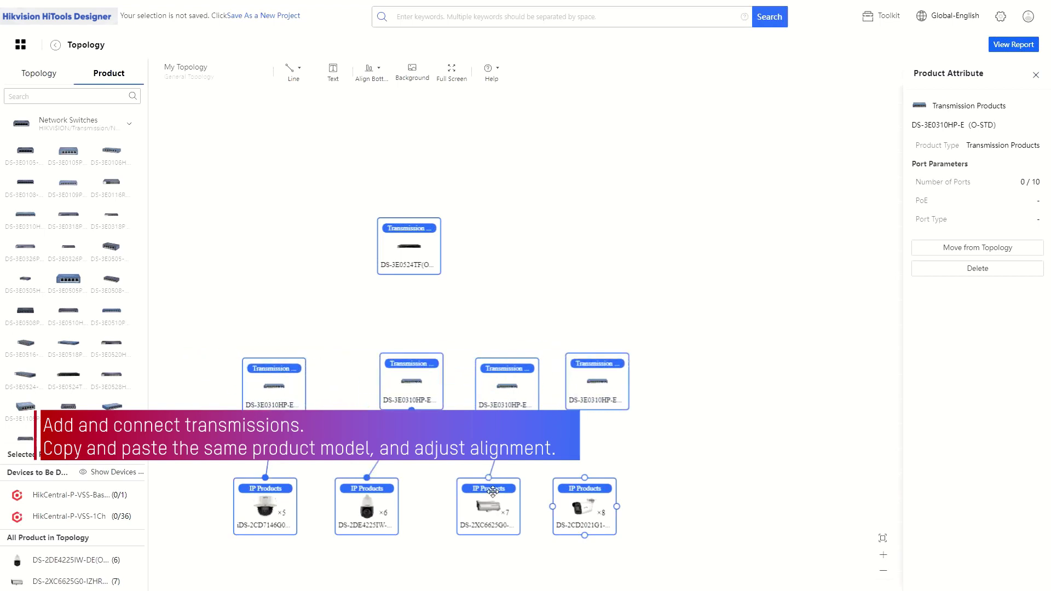
Link each camera to the DS-3E0310HP-E switch above it and the first three of those switches to the DS-3E0524TF.
drag(274, 358, 409, 275)
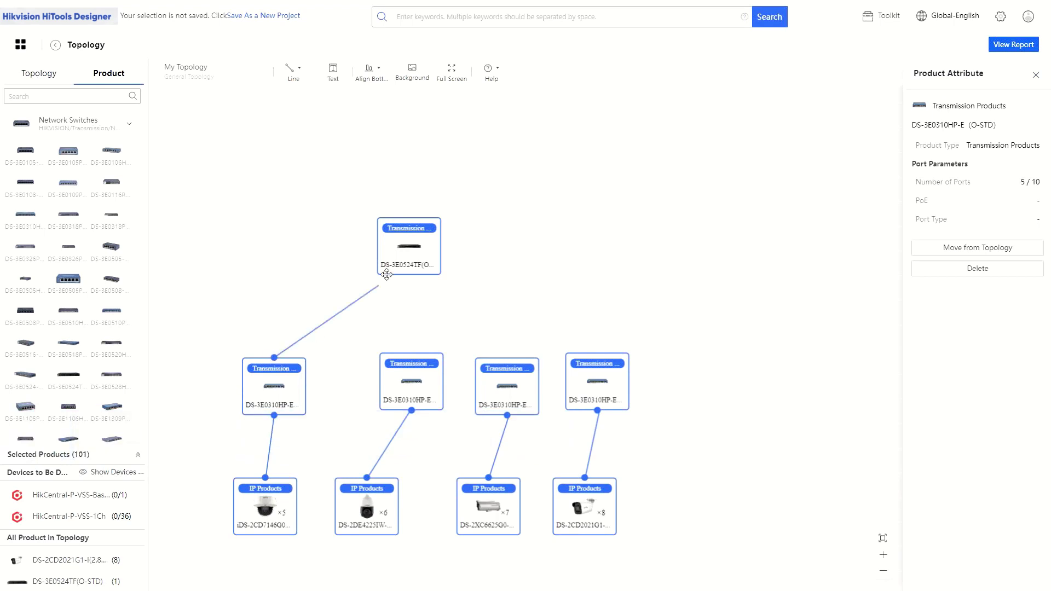
drag(412, 354, 409, 275)
drag(508, 357, 412, 249)
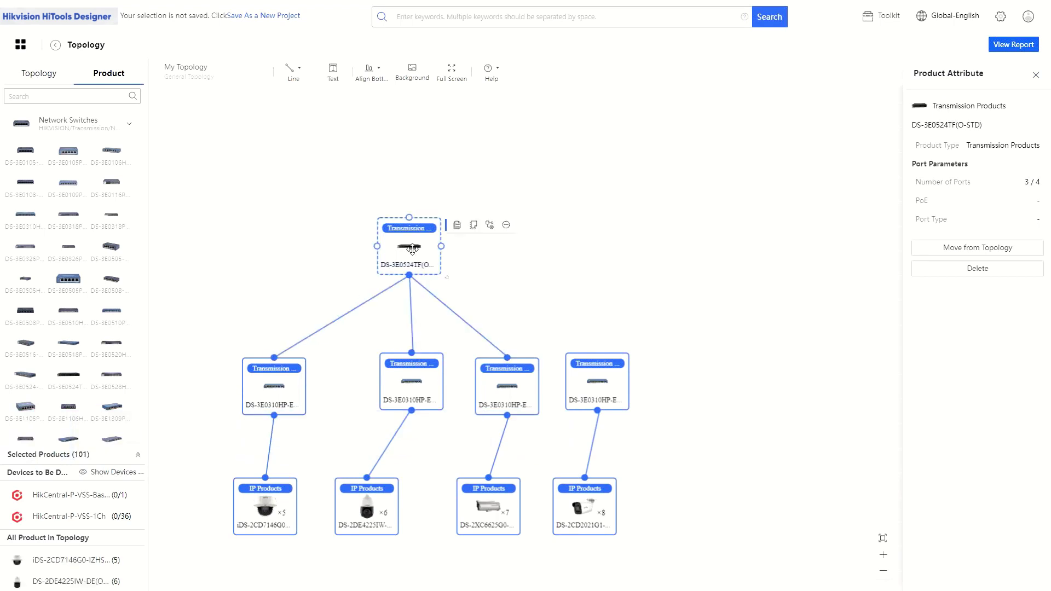
Link the fourth DS-3E0310HP-E switch to its neighbour and move its DS-2CD2021G1 camera out beside it in the switch row.
mouse_move(566, 381)
mouse_down()
mouse_move(544, 377)
mouse_move(539, 387)
mouse_up()
mouse_move(605, 394)
mouse_down()
mouse_move(615, 405)
mouse_move(625, 398)
mouse_up()
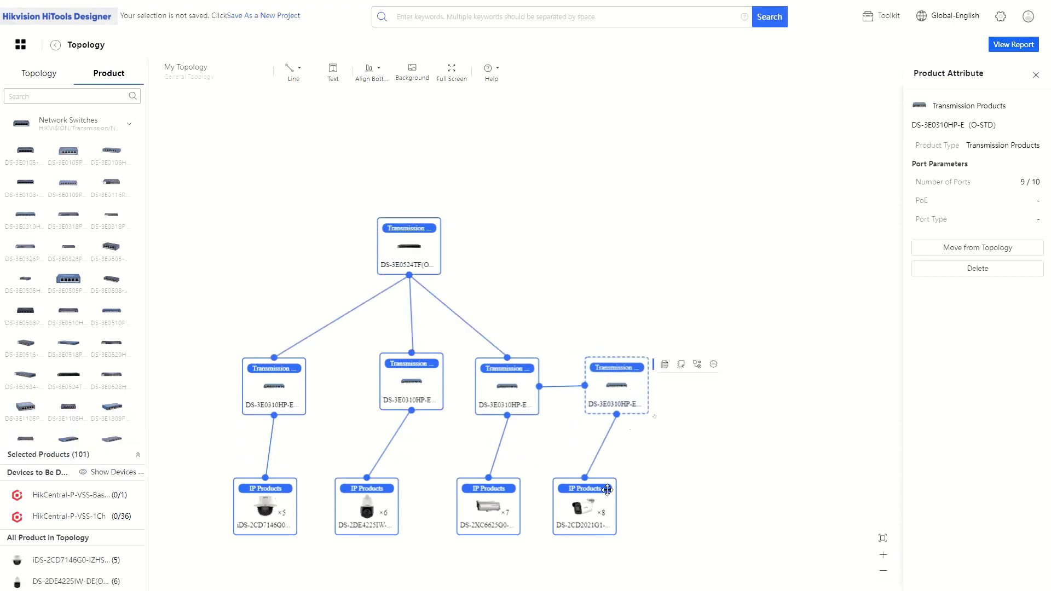
mouse_move(589, 509)
mouse_down()
mouse_move(688, 504)
mouse_move(773, 392)
mouse_up()
Add an Ultra Series DS-7732NI-M4/16P network video recorder above the DS-3E0524TF switch and link the two.
click(129, 124)
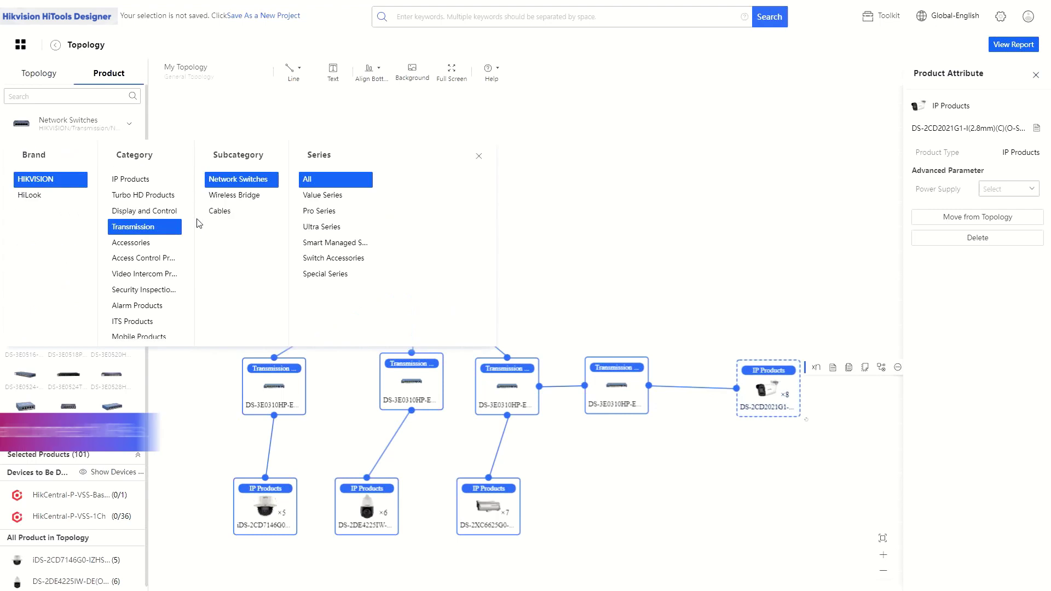
click(130, 179)
click(242, 227)
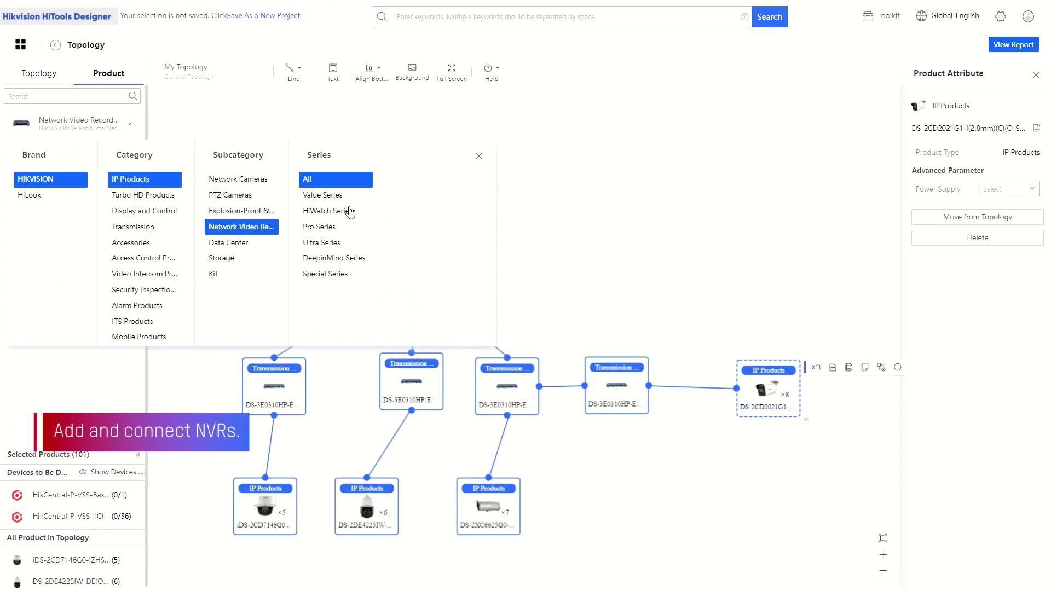
click(328, 241)
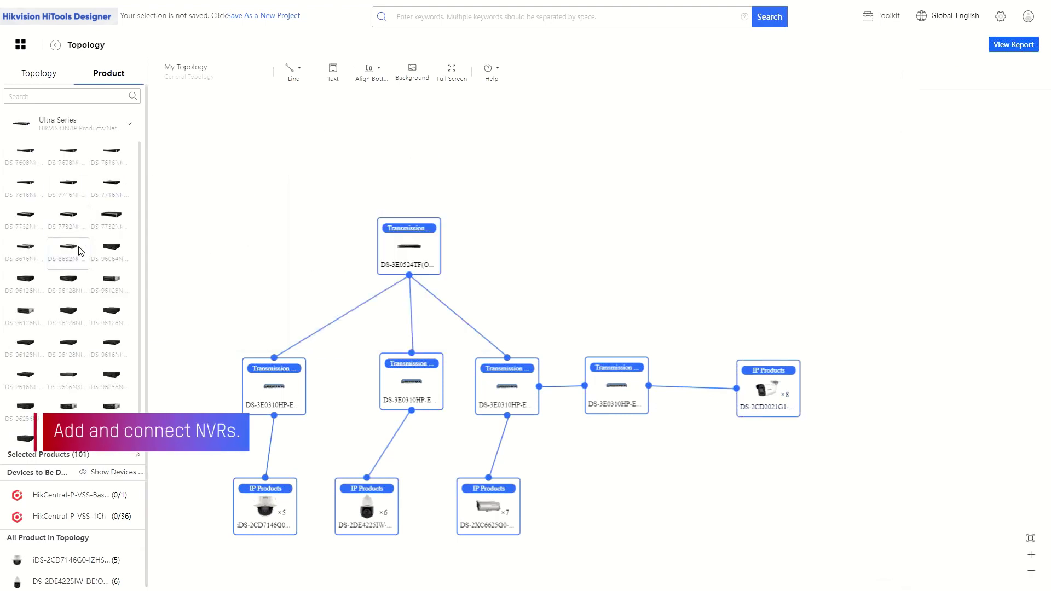
drag(70, 230, 415, 143)
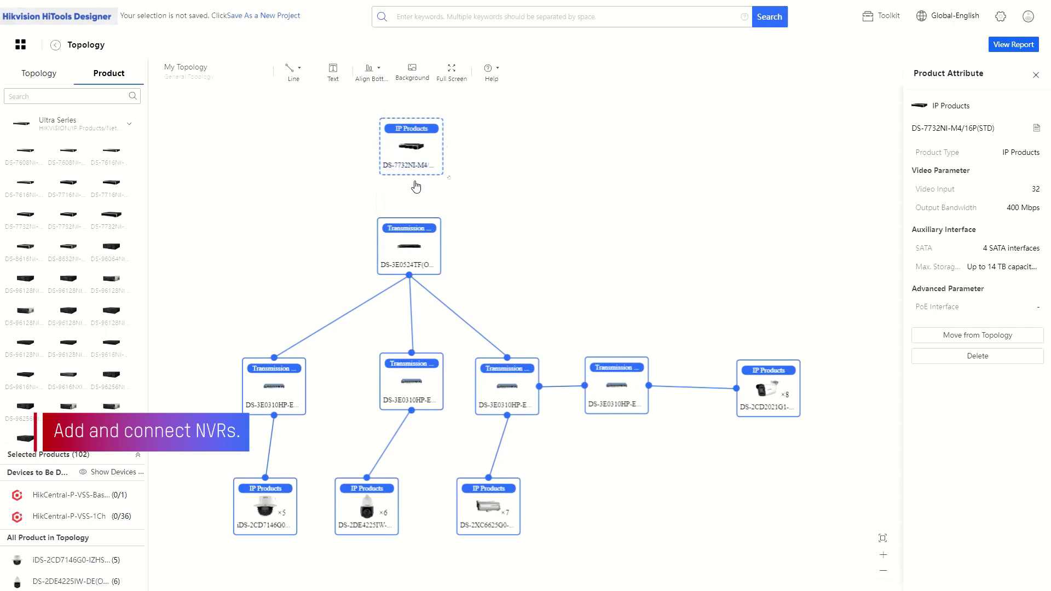
drag(410, 212, 410, 224)
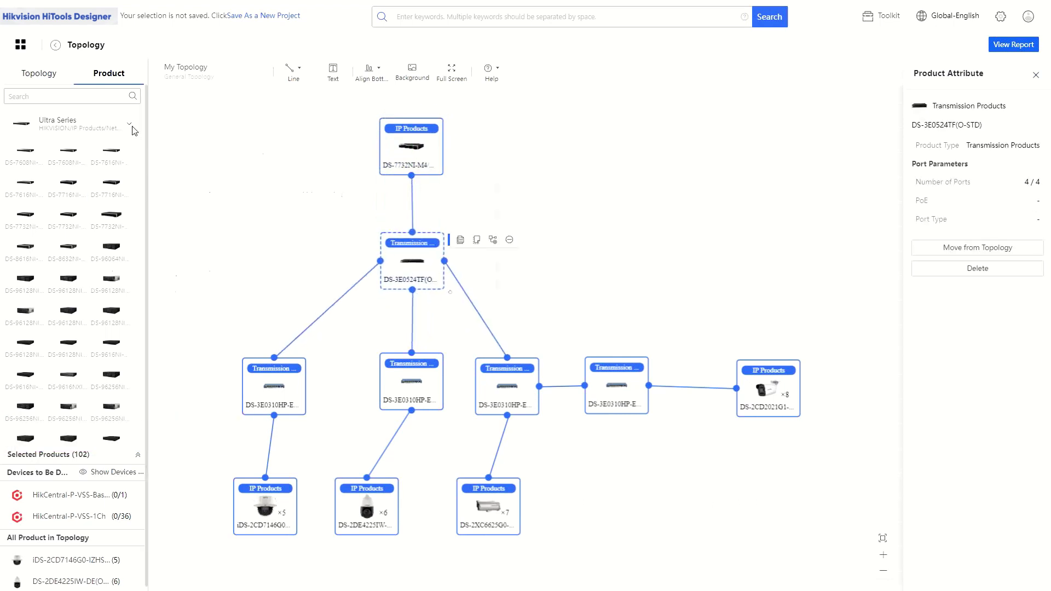
Add the HikCentral Professional fire detection software module above the fourth DS-3E0310HP-E switch and link them.
click(130, 123)
click(140, 309)
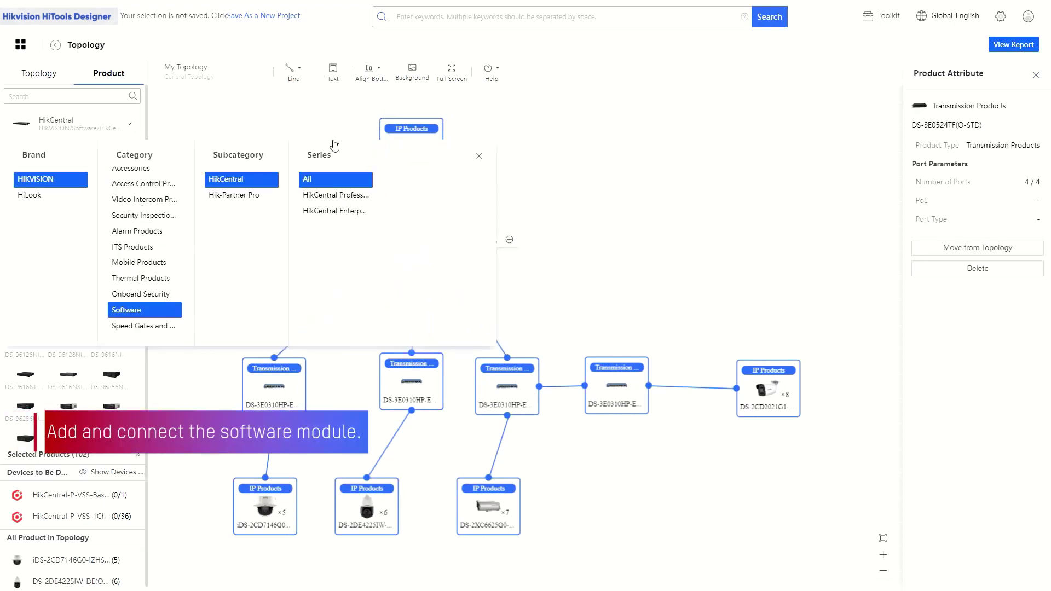
click(335, 194)
drag(327, 202, 621, 161)
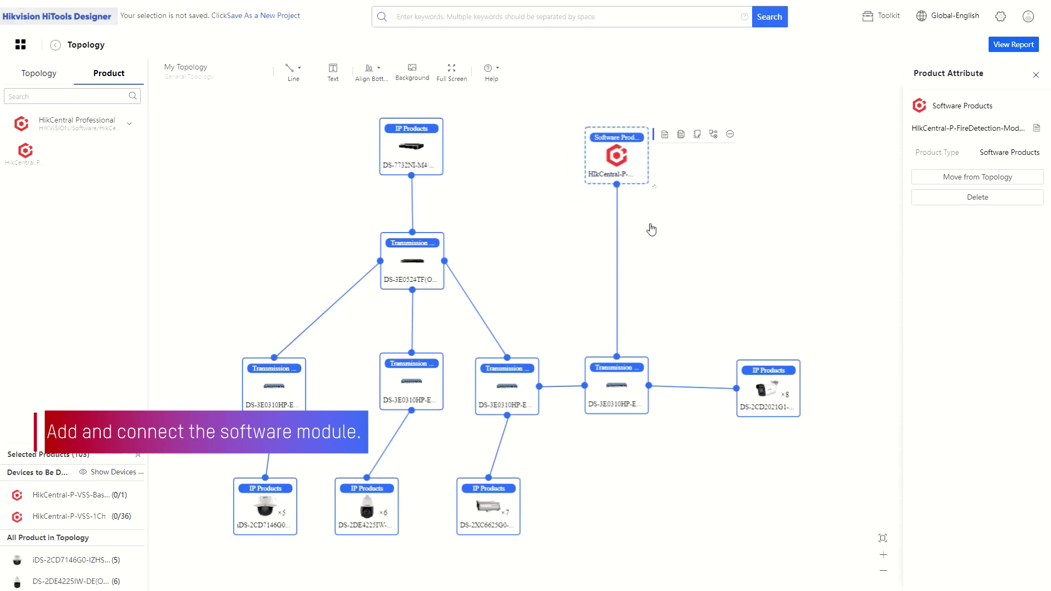
Select the row with the four DS-3E0310HP-E switches and the DS-2CD2021G1 camera and align their middles.
click(615, 542)
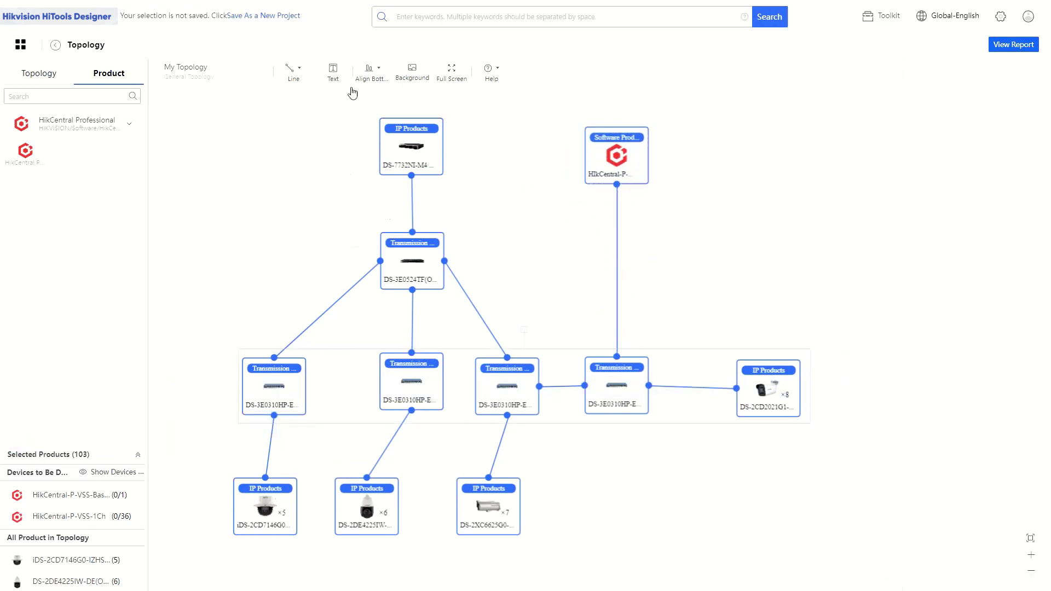
click(371, 70)
click(383, 217)
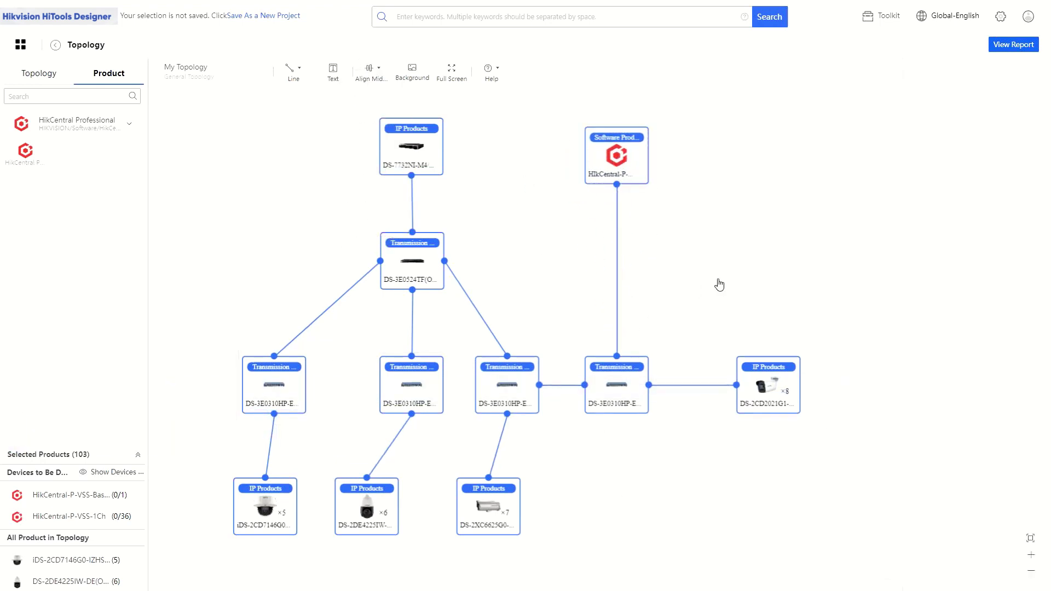
click(586, 412)
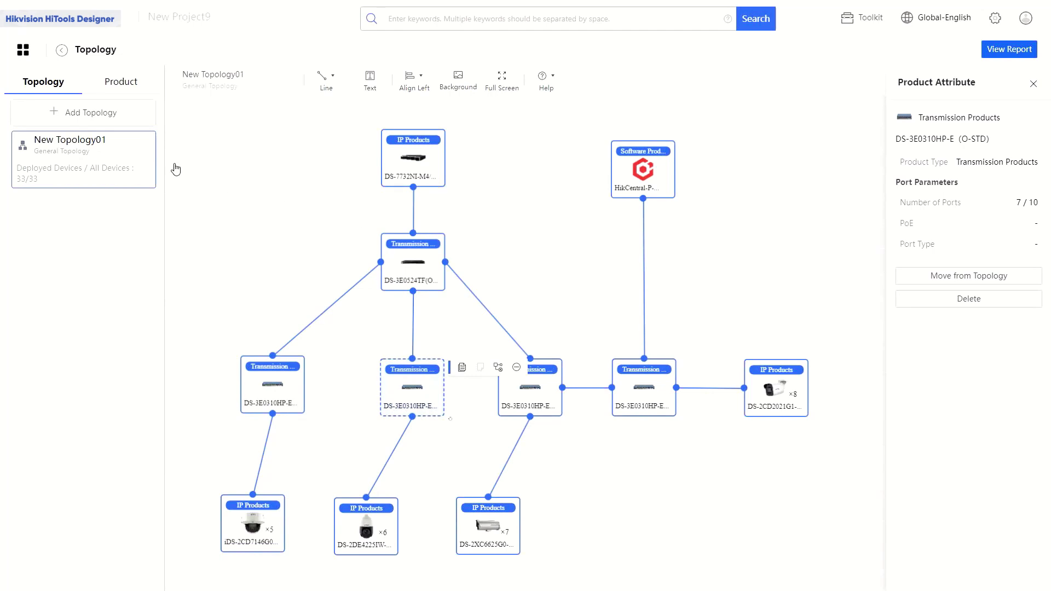
Add a wired alarm topology named My Alarm Topo.
click(104, 116)
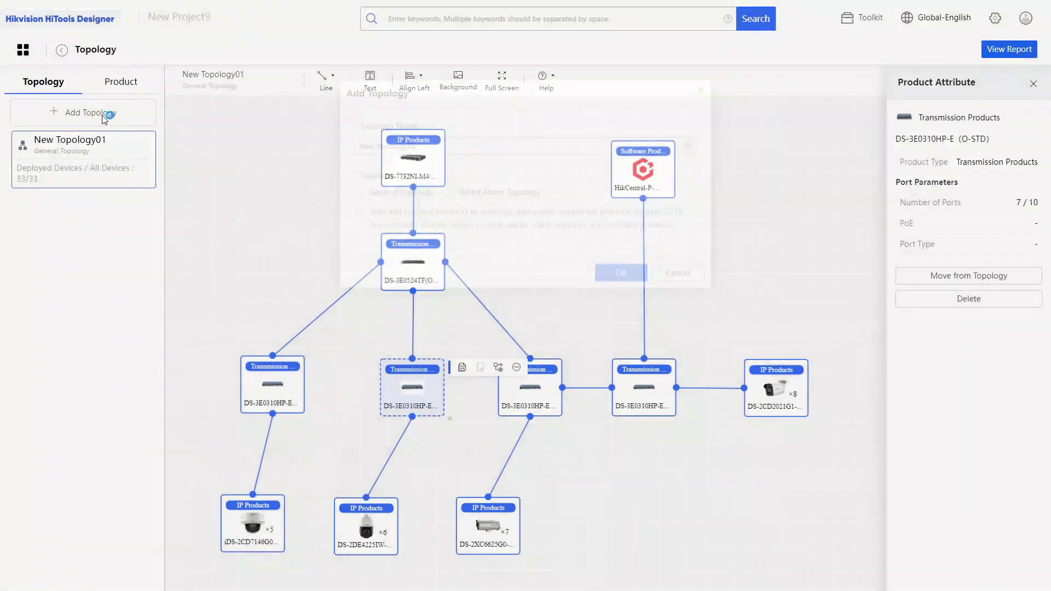
click(449, 201)
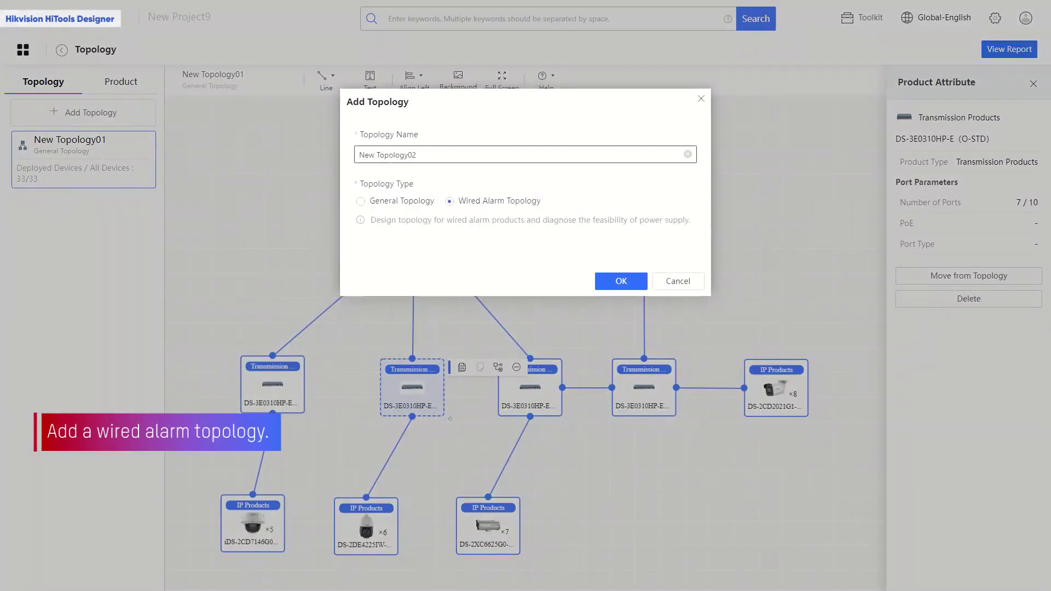
drag(359, 154, 448, 176)
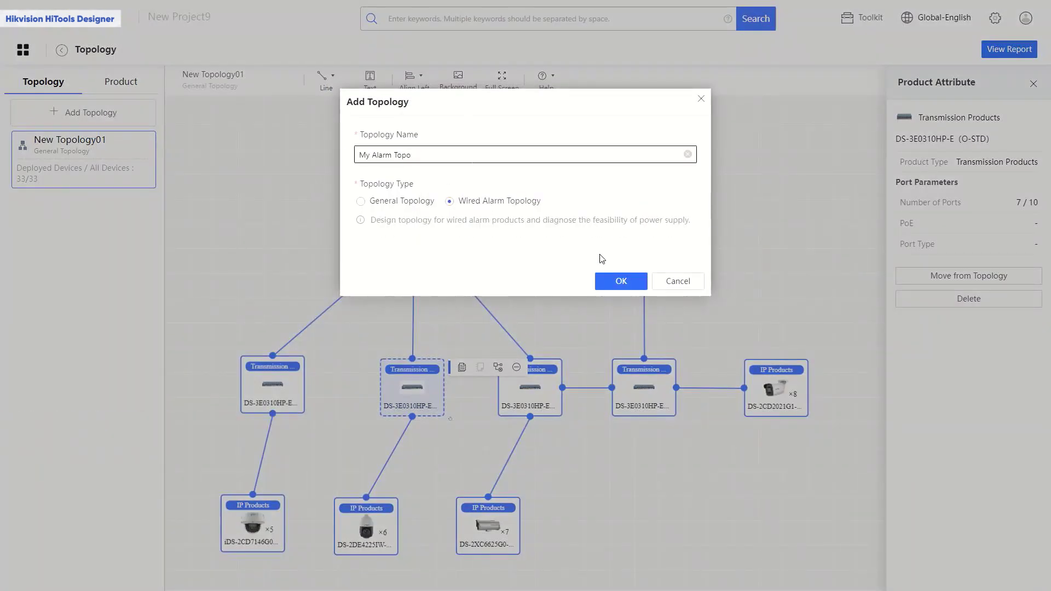
click(621, 281)
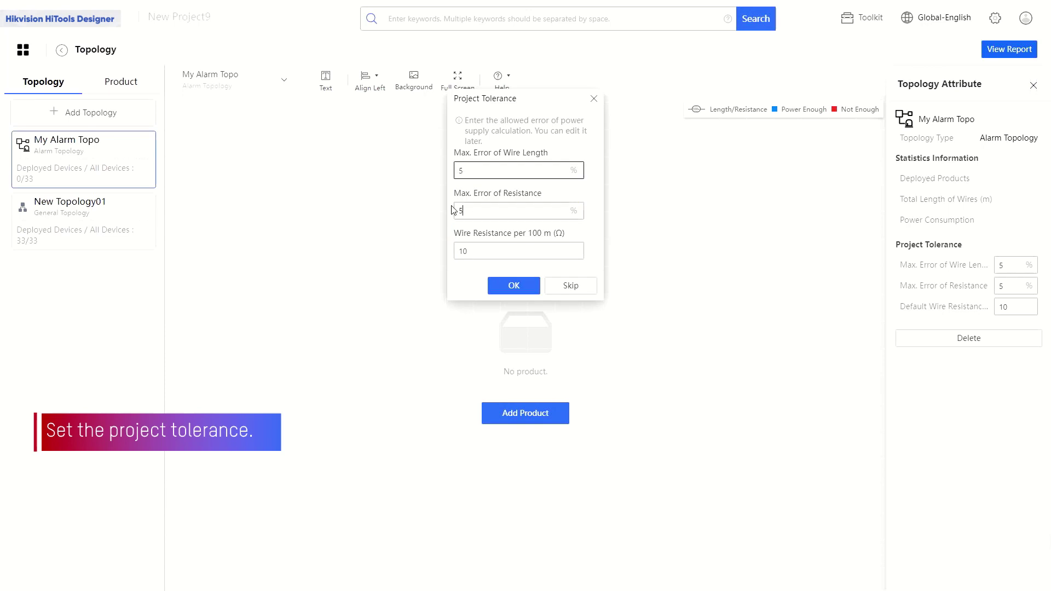
Set the project tolerance's wire resistance per 100 m to 15 Ω.
drag(471, 251, 448, 256)
text(15)
click(517, 285)
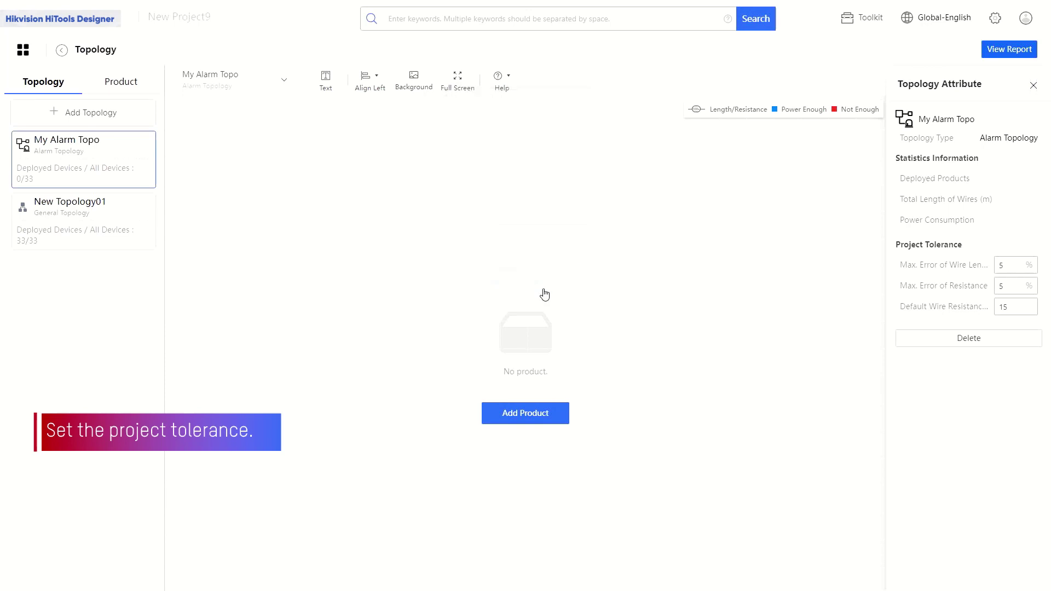
Place a DS-PHA48-EP security control panel in the upper part of the alarm topology canvas.
click(122, 82)
drag(33, 184, 434, 182)
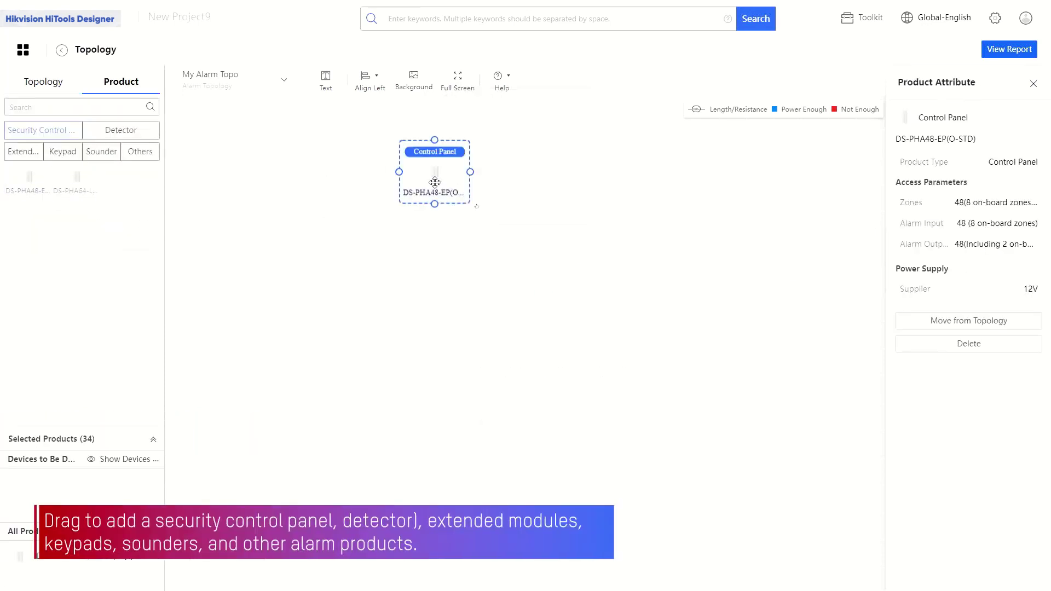
Place DS-PDBG8-EG2, DS-PDC10DM-VG3 and DS-PDC5NC-EG2 detectors in a row below the control panel.
click(108, 136)
drag(26, 178, 327, 259)
drag(76, 178, 427, 260)
drag(554, 274, 561, 266)
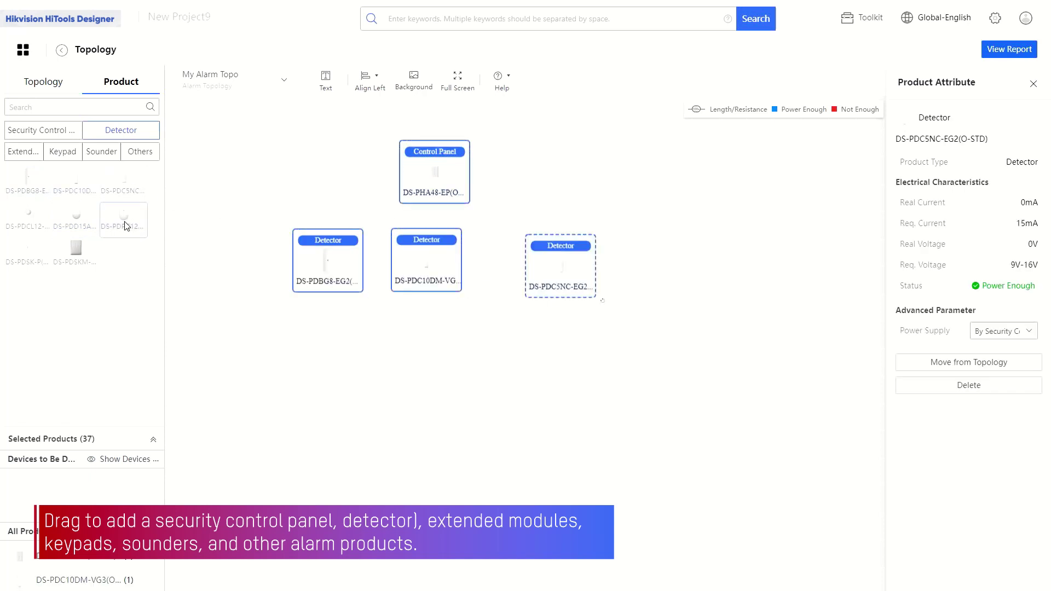
Place a DS-PDPG12P-EG2 detector and two DS-PDD15AM-EG2 detectors in a lower row on the canvas.
drag(126, 218, 259, 475)
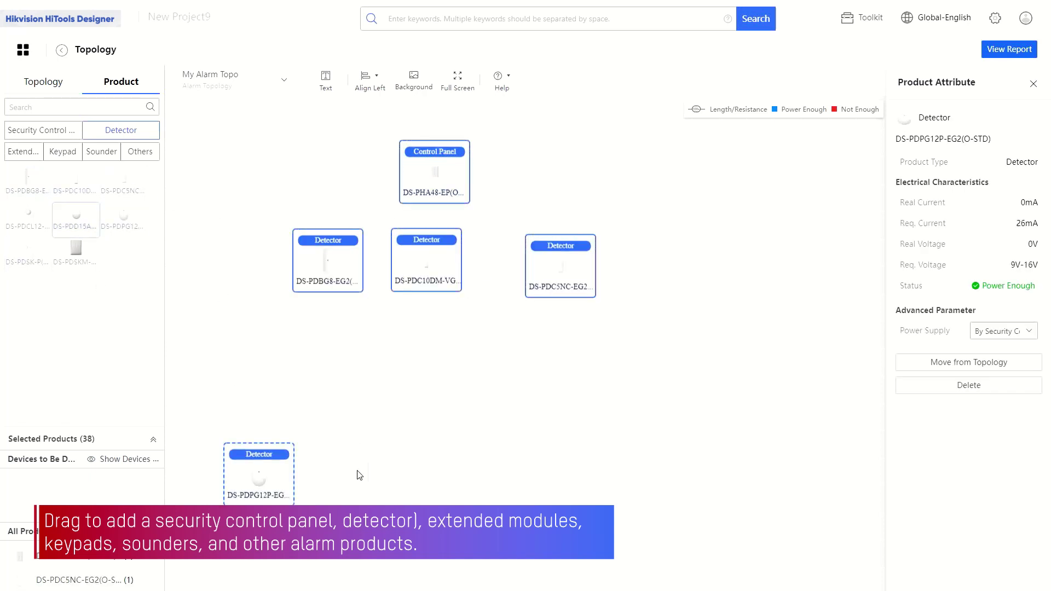
drag(359, 475, 358, 474)
drag(76, 219, 491, 472)
Place two DS-PM1-I8O2-H expanders and a DS-PK1-LRT-HWB keypad between the two detector rows.
click(25, 151)
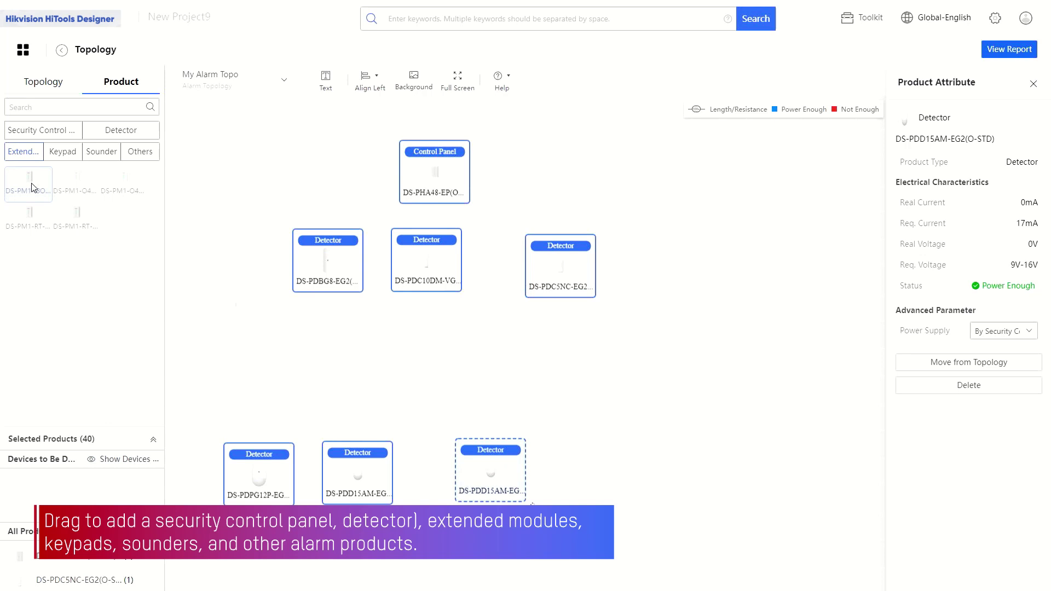
drag(31, 187, 388, 351)
click(63, 151)
drag(27, 178, 565, 350)
Place two DS-PS1-B sounders beside the last detector in the lower row.
click(101, 151)
drag(27, 181, 614, 466)
drag(28, 181, 721, 463)
Connect the control panel to the three upper detectors and move it slightly higher on the canvas.
drag(435, 202, 427, 235)
drag(423, 278, 423, 289)
mouse_move(435, 204)
mouse_down()
mouse_move(529, 282)
mouse_move(574, 264)
mouse_up()
drag(435, 176, 428, 154)
Wire the DS-PDBG8-EG2 and DS-PDC10DM-VG3 detectors to the expanders, and the expanders to the detectors beneath them.
drag(426, 301, 406, 319)
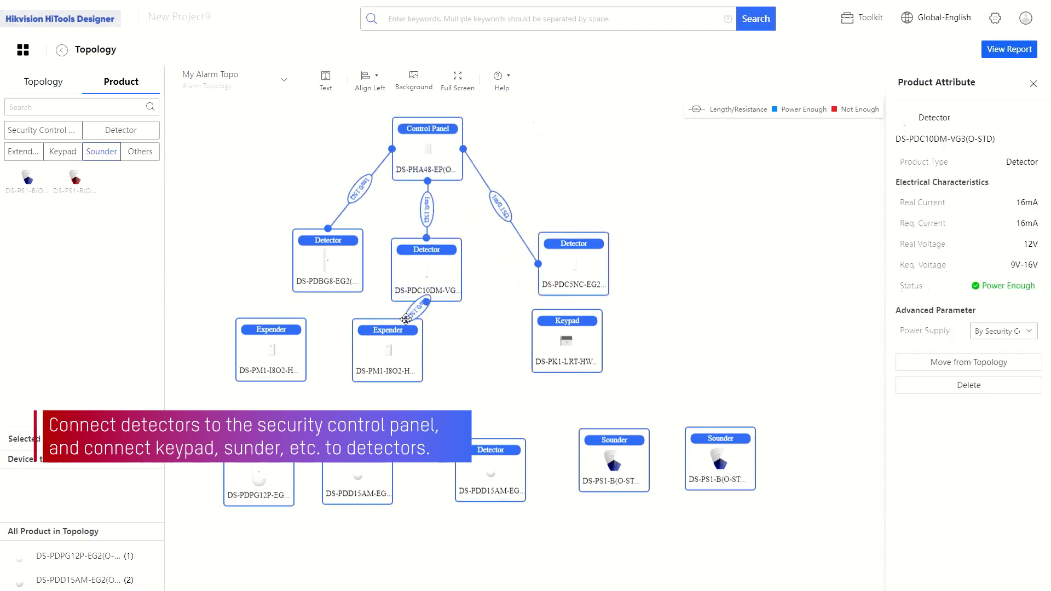
drag(330, 295, 272, 329)
drag(267, 383, 266, 399)
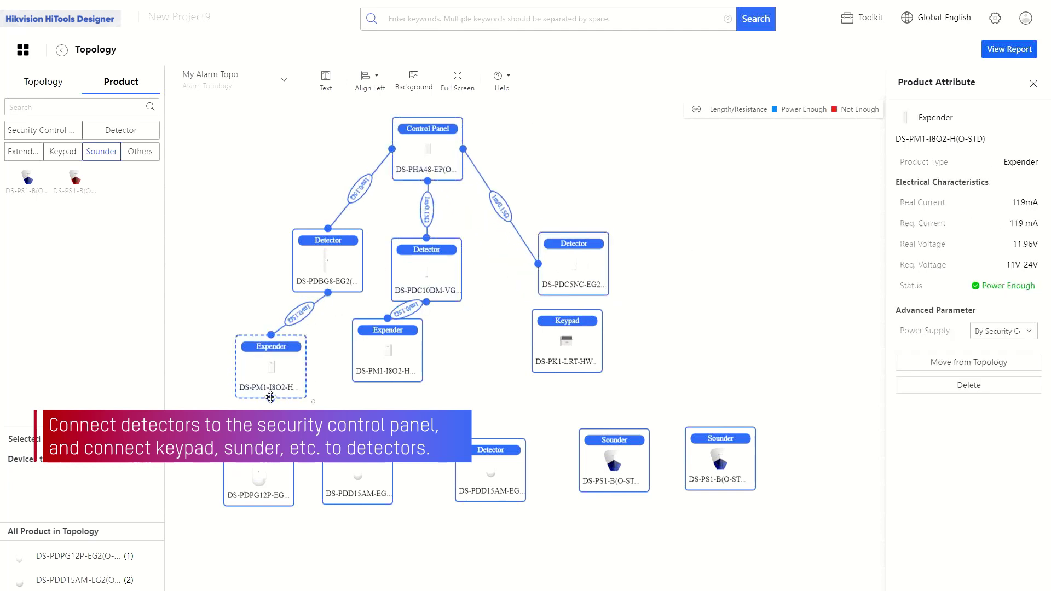
Connect the keypad to the DS-PDC5NC-EG2 detector, the nearest lower detector and one sounder, and wire that DS-PDC5NC-EG2 to the other sounder.
drag(566, 372, 491, 439)
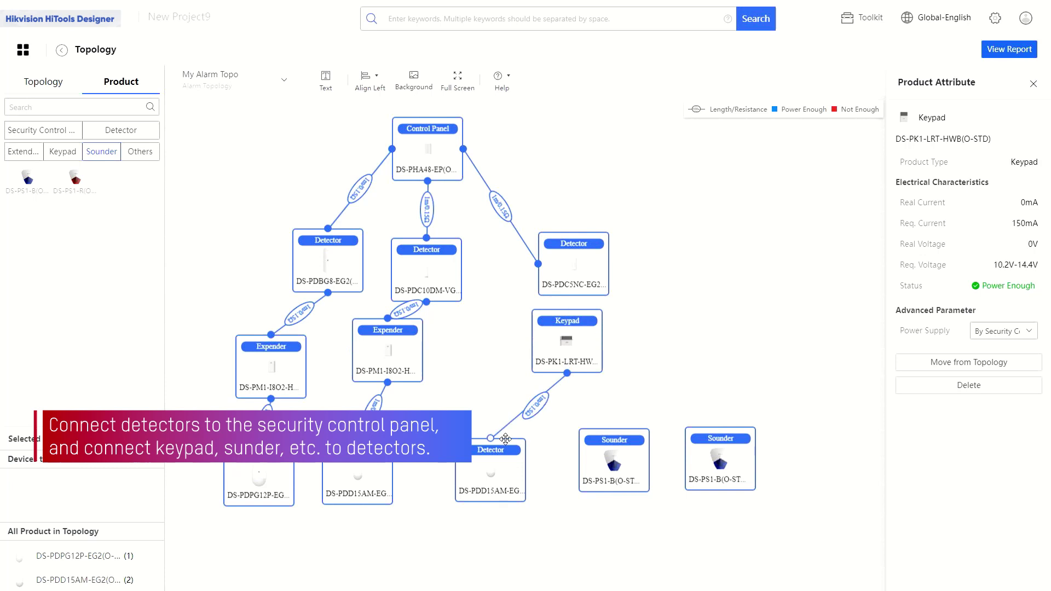
drag(573, 295, 567, 310)
drag(610, 260, 720, 426)
drag(566, 375, 615, 430)
Reposition the keypad's sounder, the keypad and the DS-PDC10DM-VG3 detector's expander to space out the wired branches.
drag(615, 463, 618, 491)
drag(567, 345, 572, 371)
drag(388, 353, 417, 378)
Select the lowest row of detectors and sounders and align them to their bottom edges.
click(371, 464)
drag(371, 464, 371, 475)
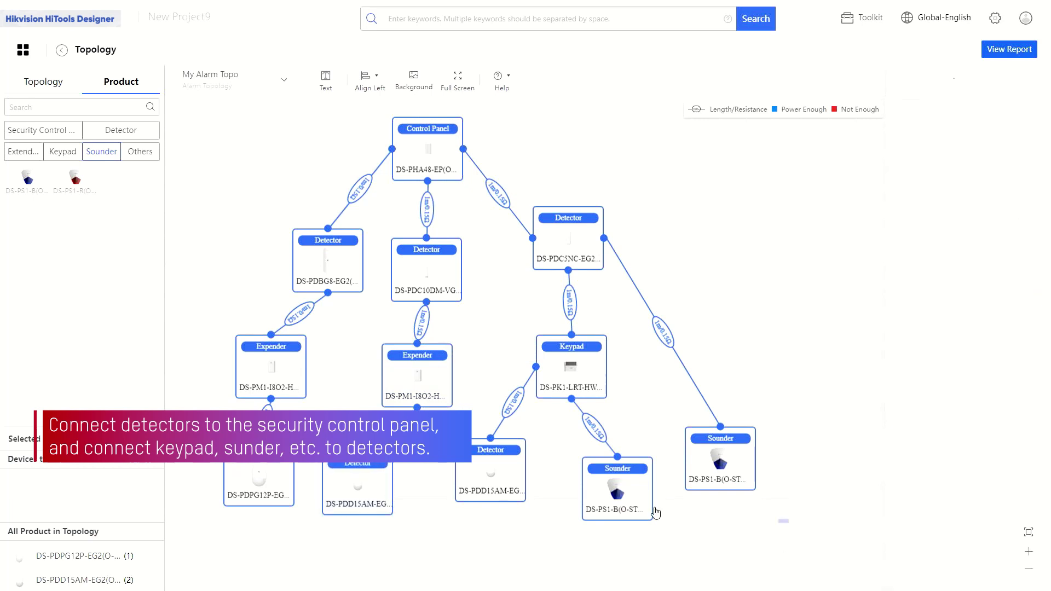
click(369, 89)
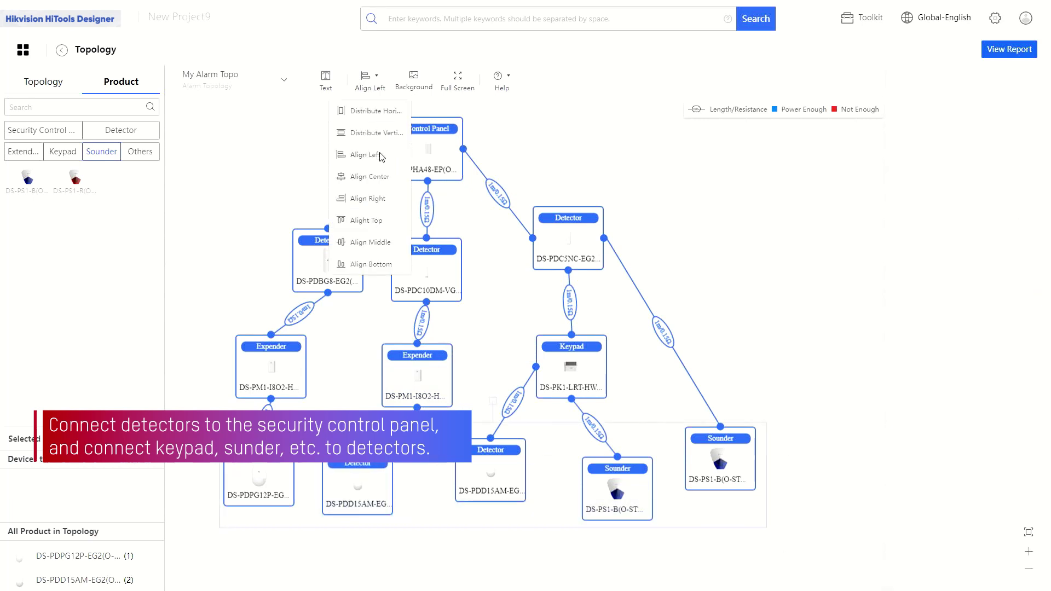
click(371, 264)
Reposition the three detectors under the control panel, moving the DS-PDC5NC-EG2 farther away from the other two.
drag(328, 263, 309, 259)
drag(427, 271, 425, 258)
drag(572, 248, 667, 250)
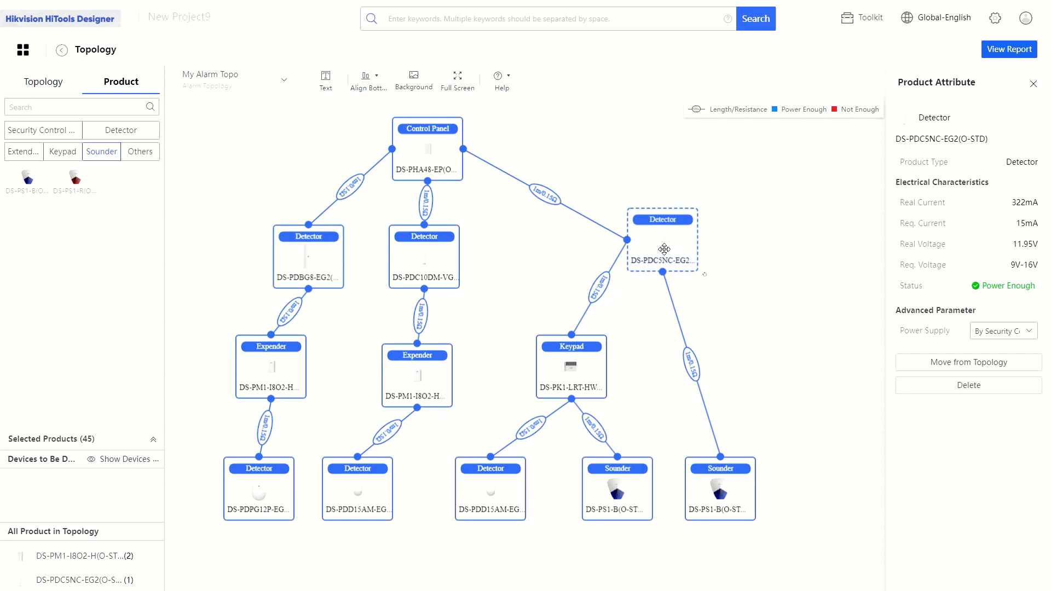
Set the line length between the DS-PDC5NC-EG2 detector and the keypad to 1500 m and select the keypad.
click(601, 291)
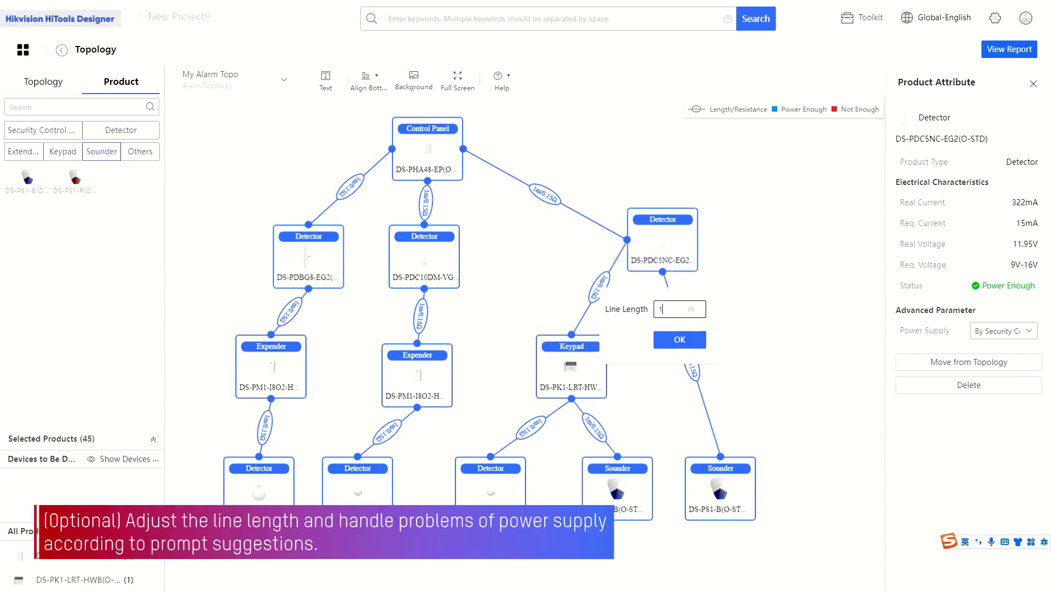
text(500)
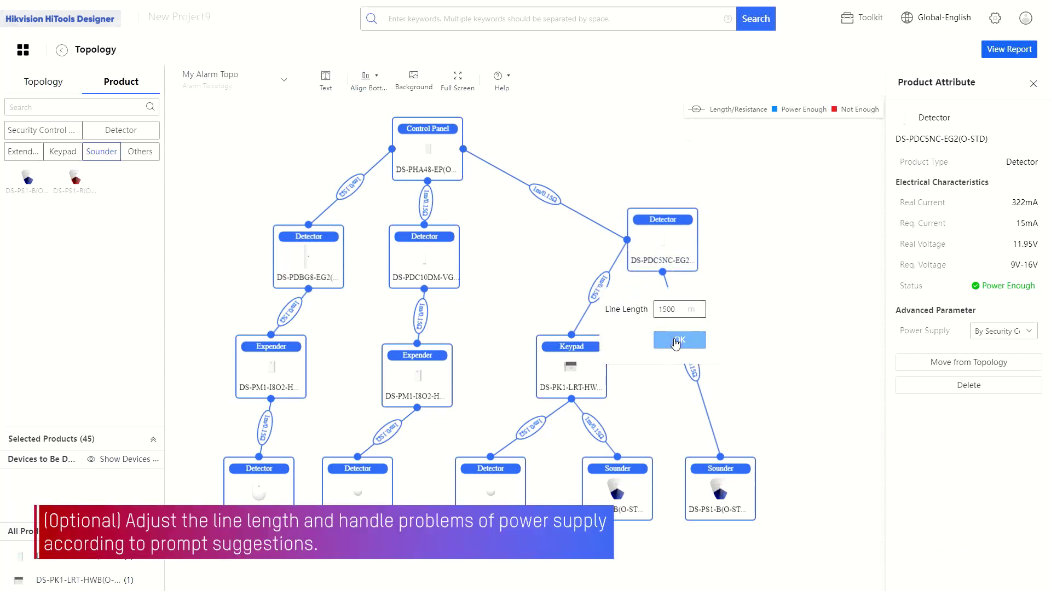
click(678, 338)
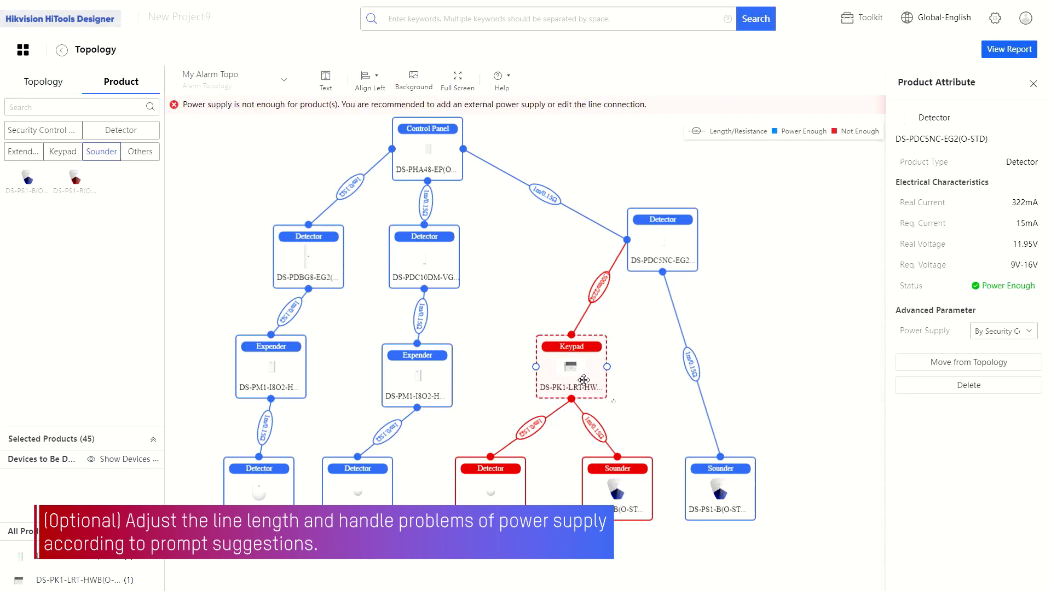
click(584, 379)
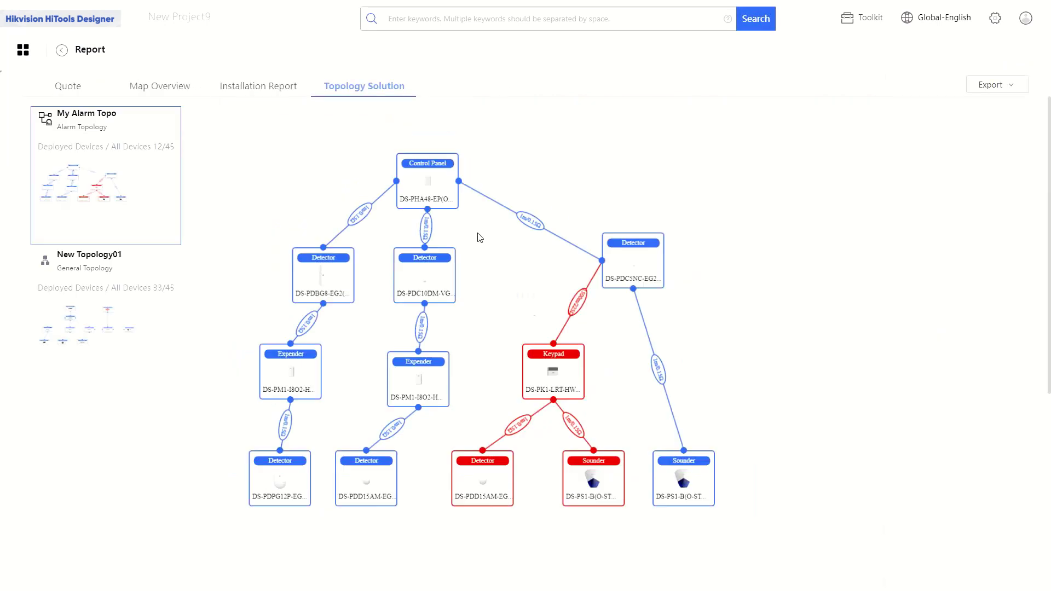
View New Topology01 in the report and export the quote and both topologies as PDF and Excel.
click(121, 346)
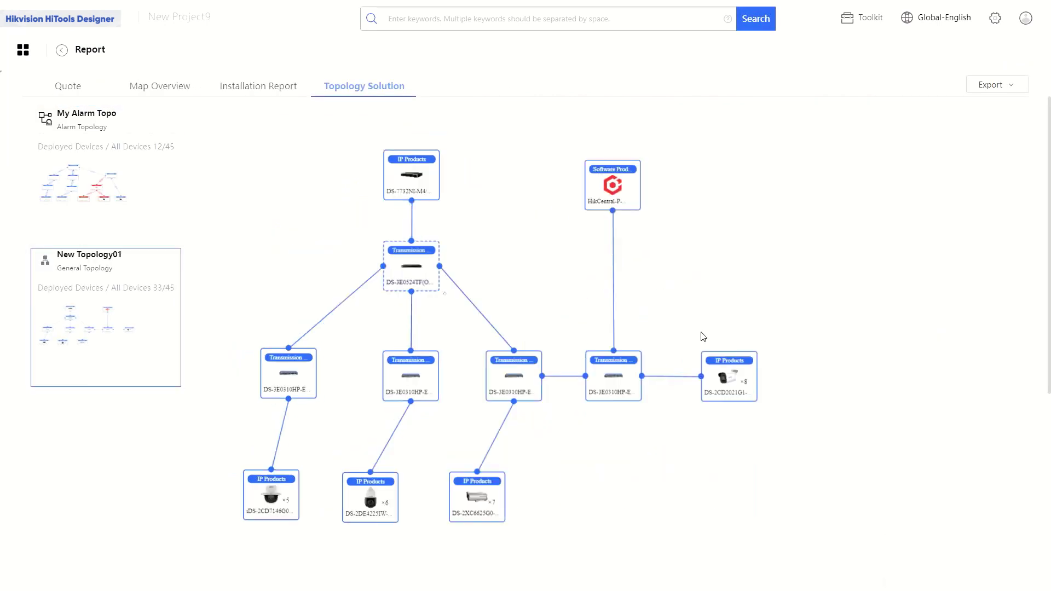
click(1010, 86)
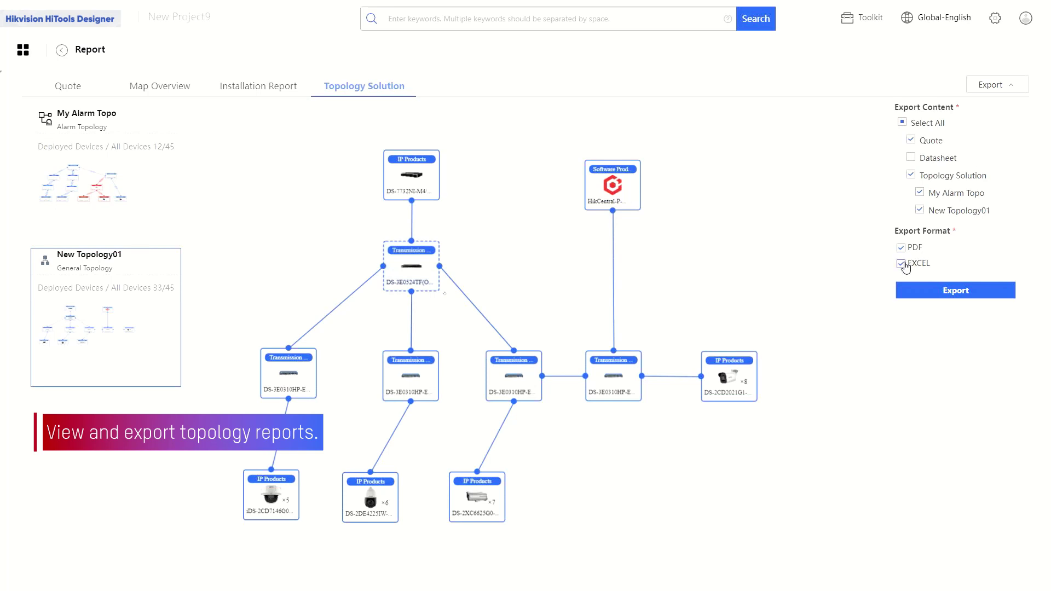
click(939, 300)
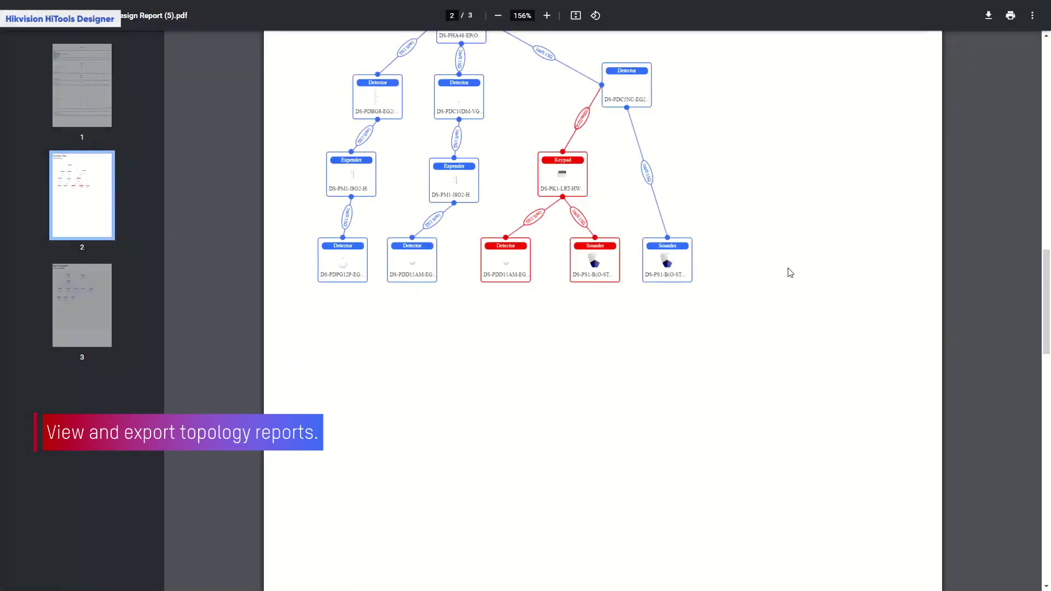
Review the My Alarm Topo and New Topology01 pages in the exported PDF report.
scroll(790, 273, up, 4)
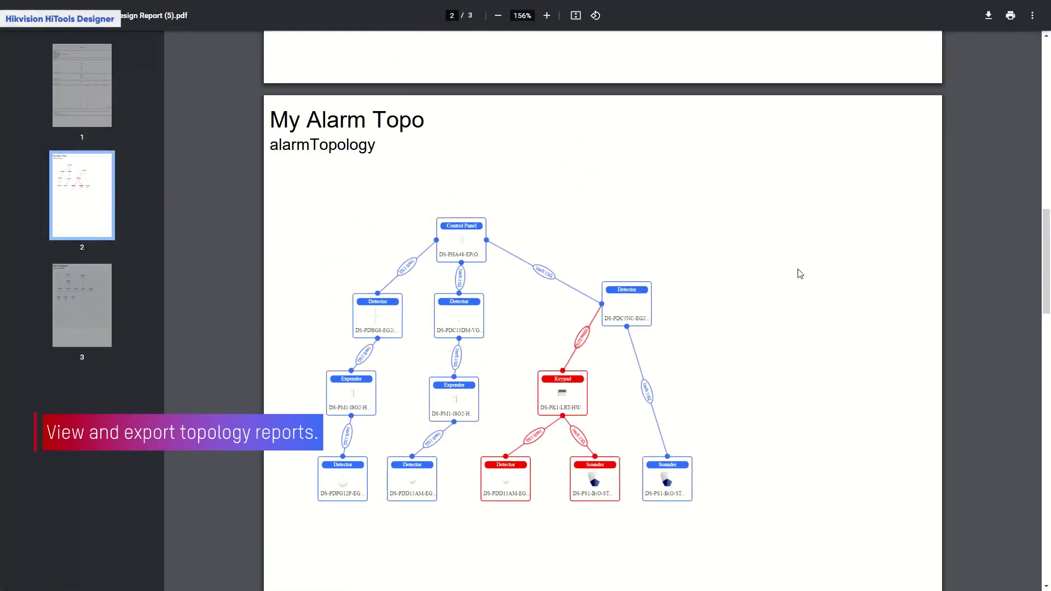
scroll(794, 270, down, 15)
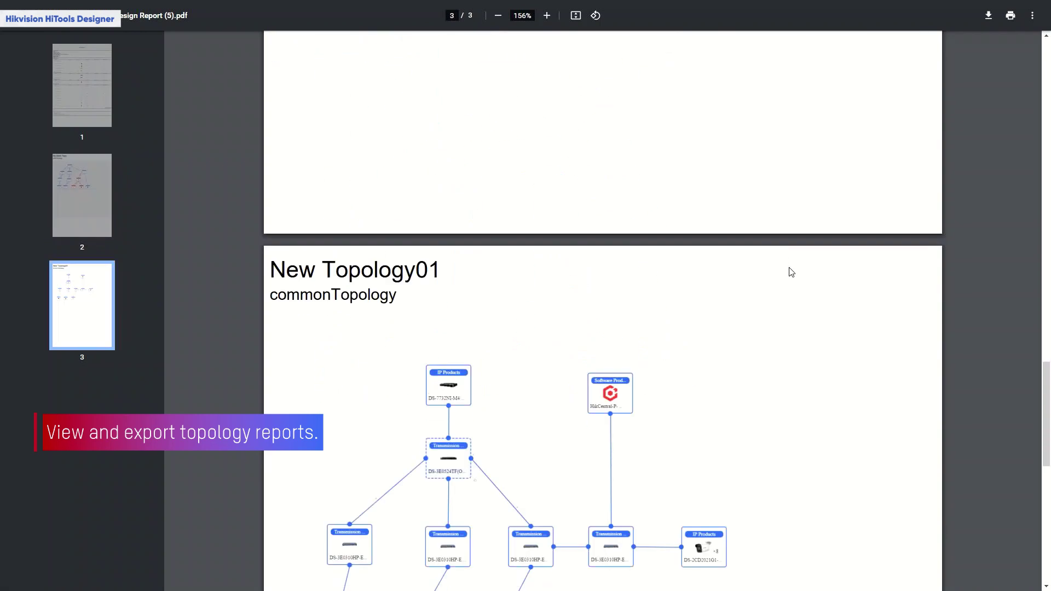
scroll(774, 274, up, 3)
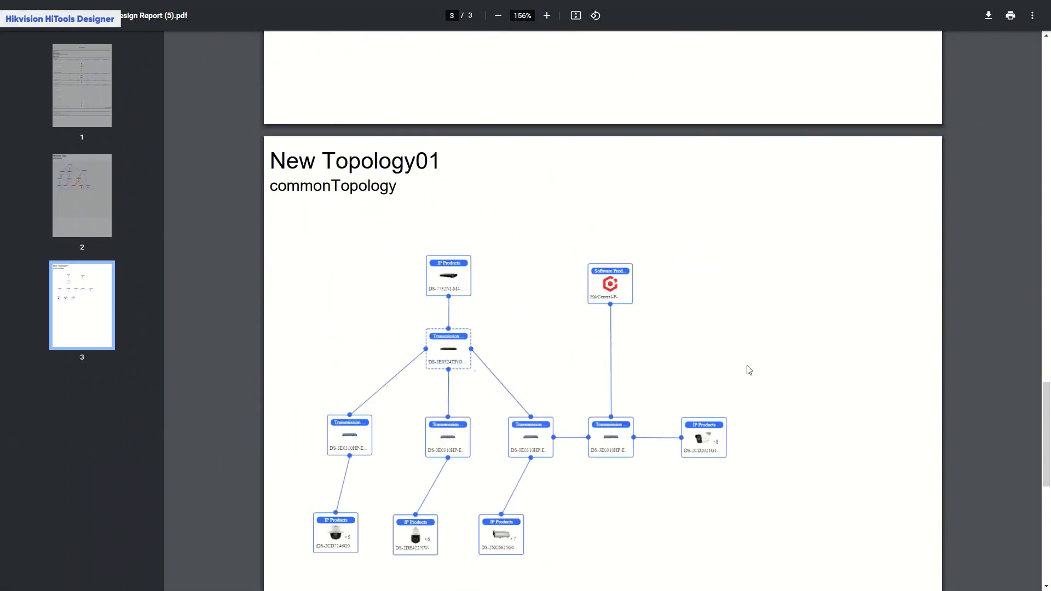
ctrl+scroll(748, 375, up, 2)
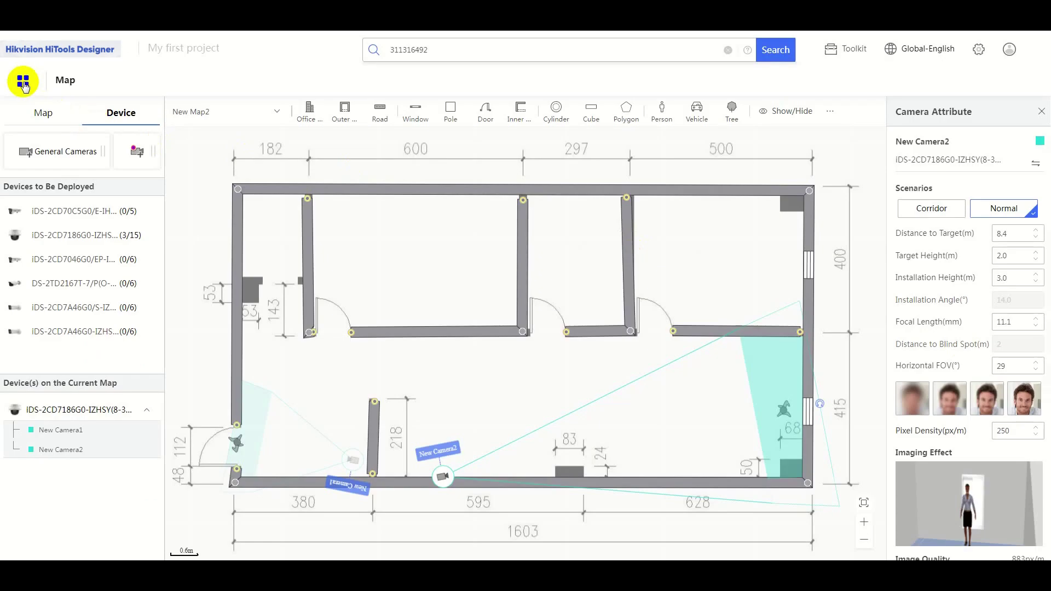
Open the project report for My first project and look through its quote.
click(23, 82)
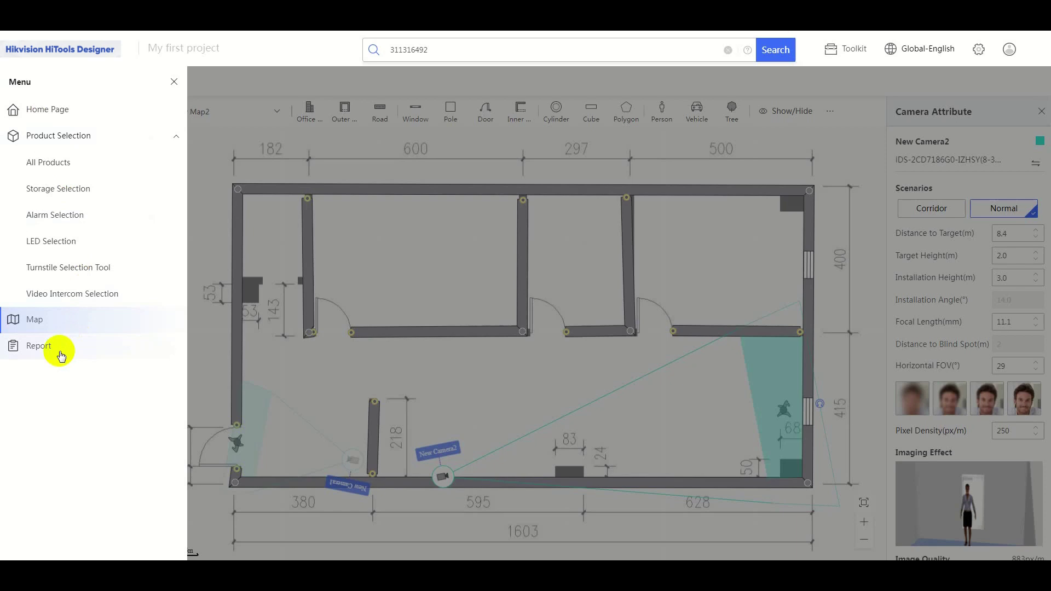
click(58, 351)
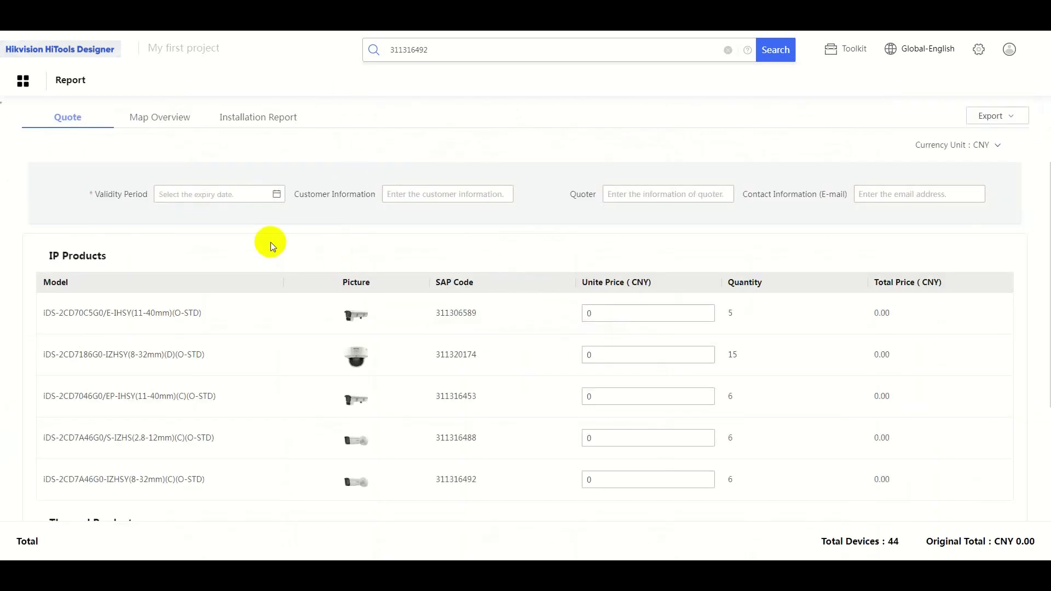
scroll(483, 390, down, 5)
scroll(483, 390, up, 5)
Set the quote's validity period to 2022/08/31, the customer information to Customer, and fill in the quoter's name and contact e-mail.
click(186, 194)
click(206, 331)
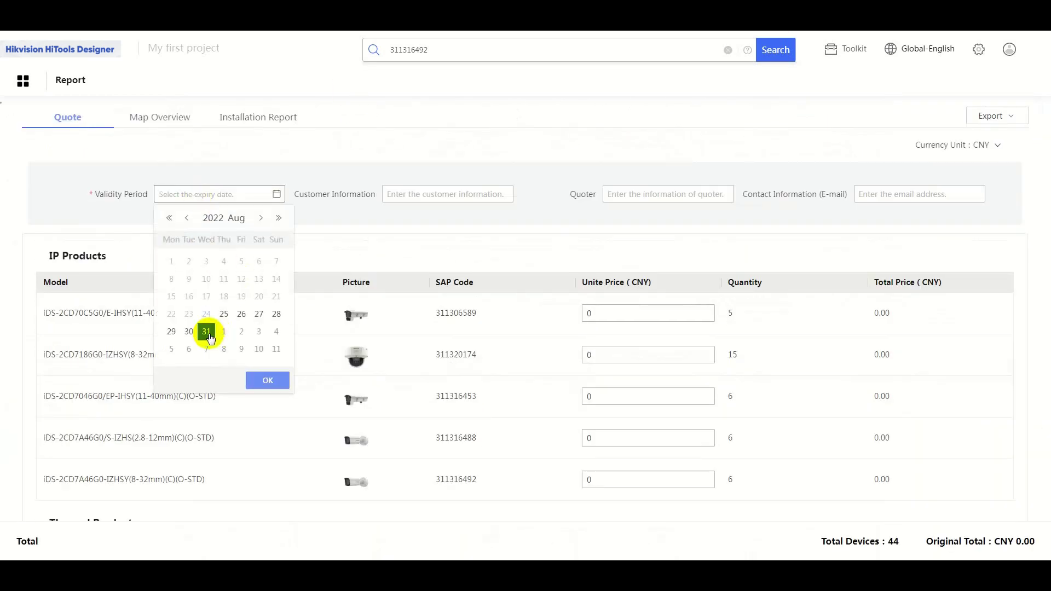
click(268, 378)
click(437, 196)
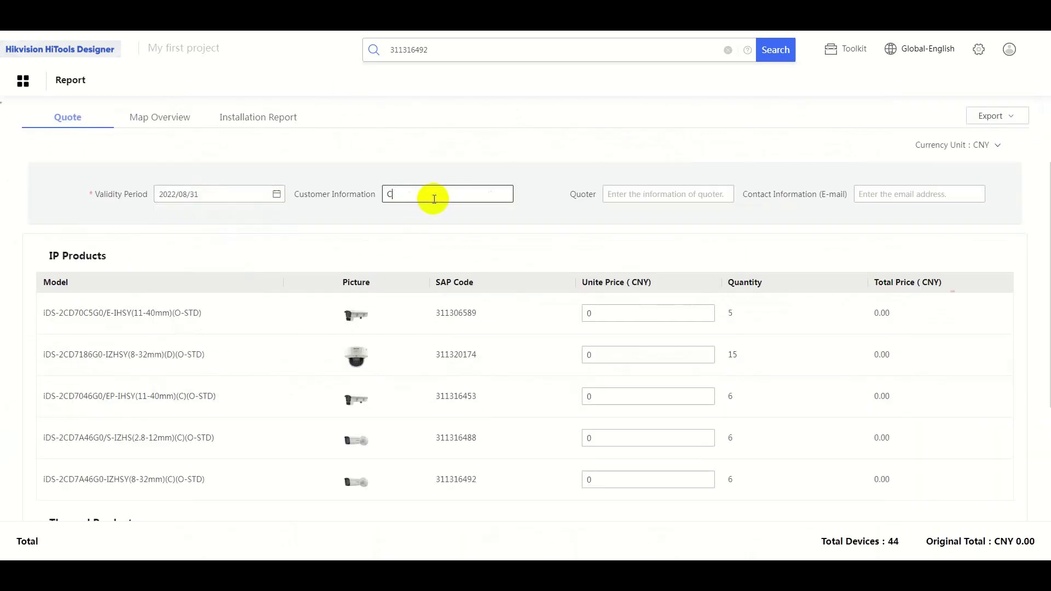
click(627, 196)
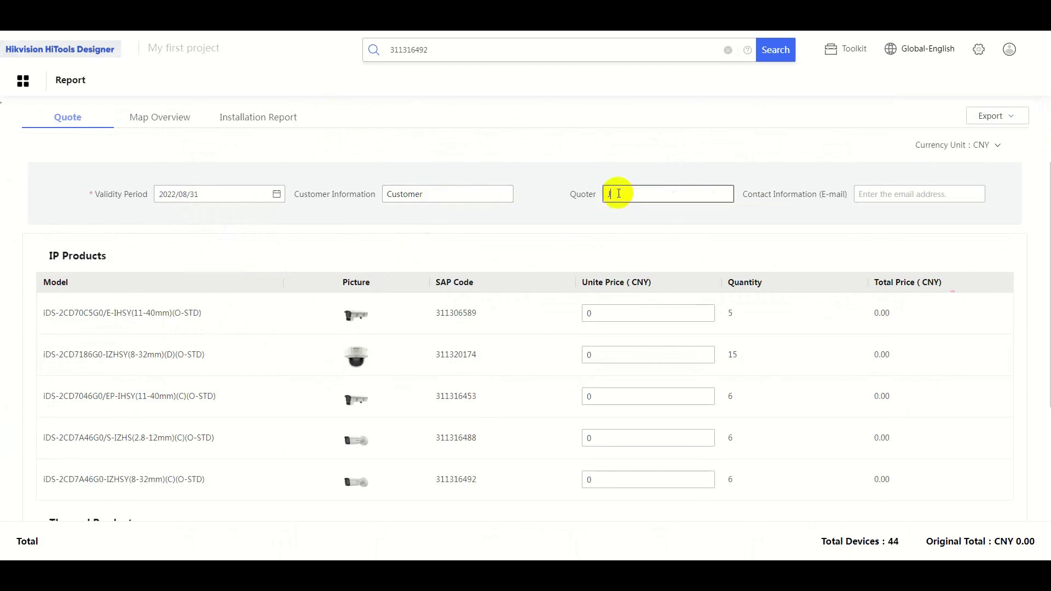
click(860, 196)
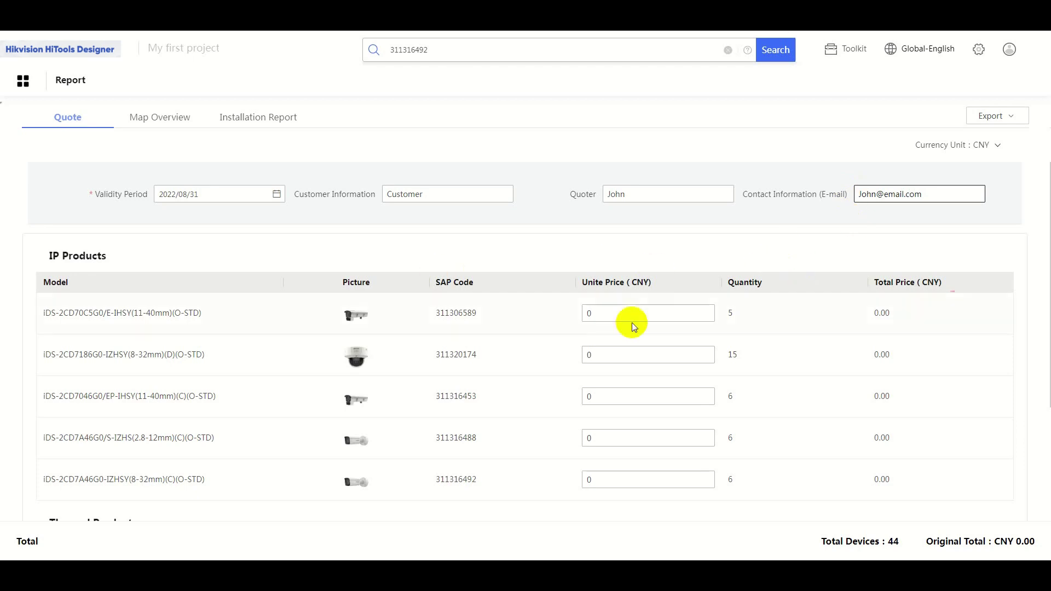
Set the unit prices of the five IP products, in row order, to 999, 888, 1999, 299 and 699 CNY.
click(585, 312)
text(999)
click(586, 356)
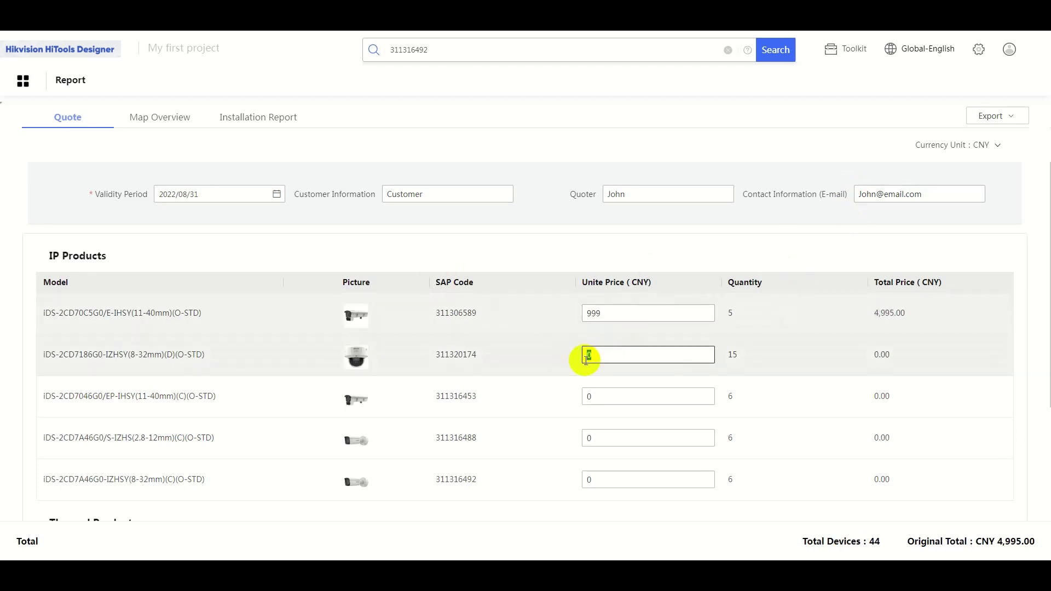
text(888)
click(584, 398)
text(1999)
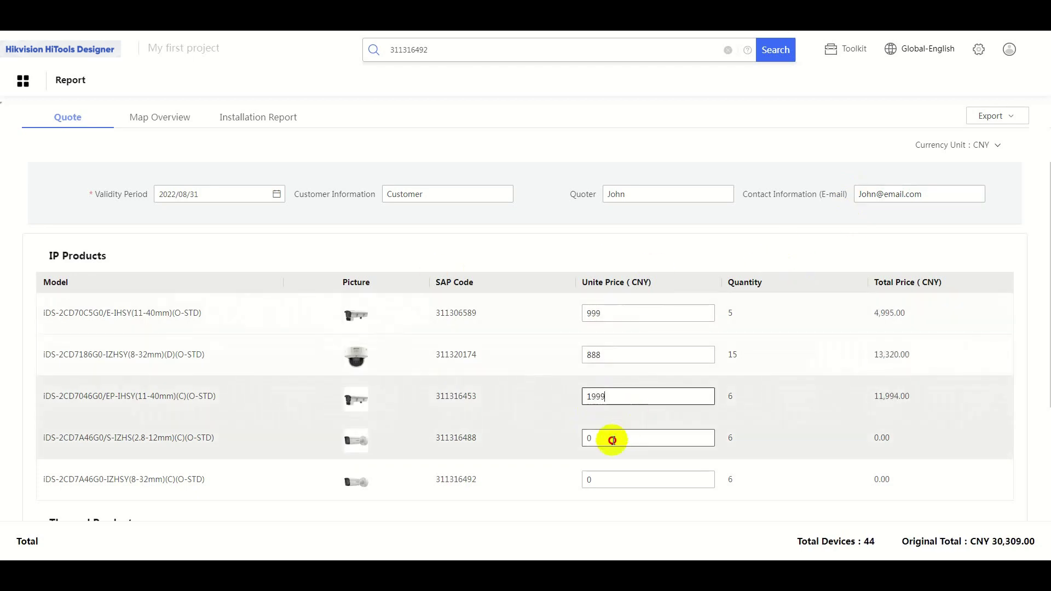
click(583, 439)
text(299)
click(586, 478)
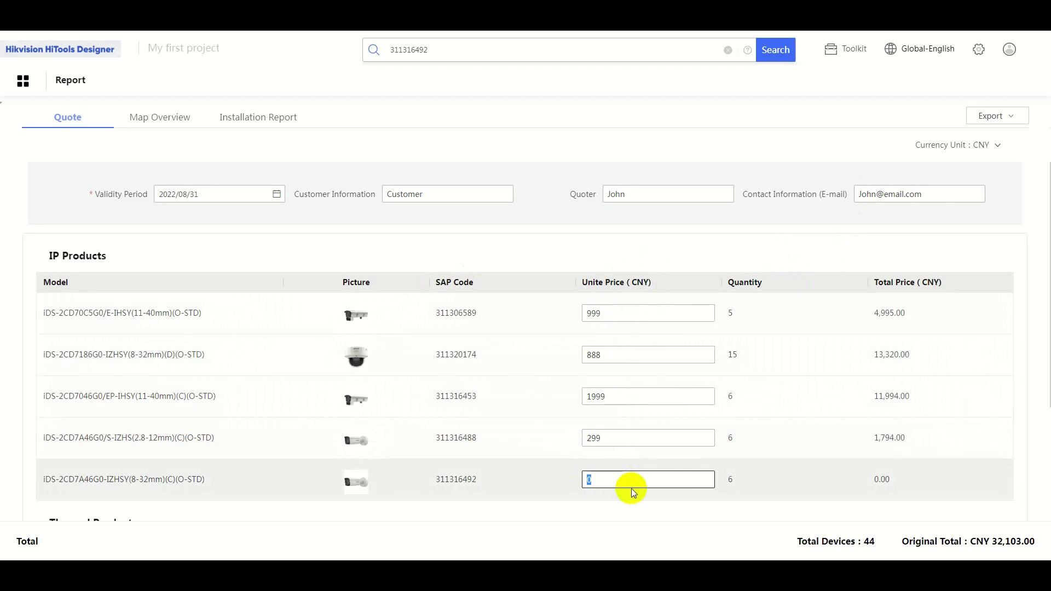
text(699)
Set the DS-2TD2167T-7/P thermal camera's unit price to 666 CNY and add a note greeting the recipient with "This is my first quote".
scroll(697, 430, down, 4)
click(603, 349)
text(666)
click(364, 417)
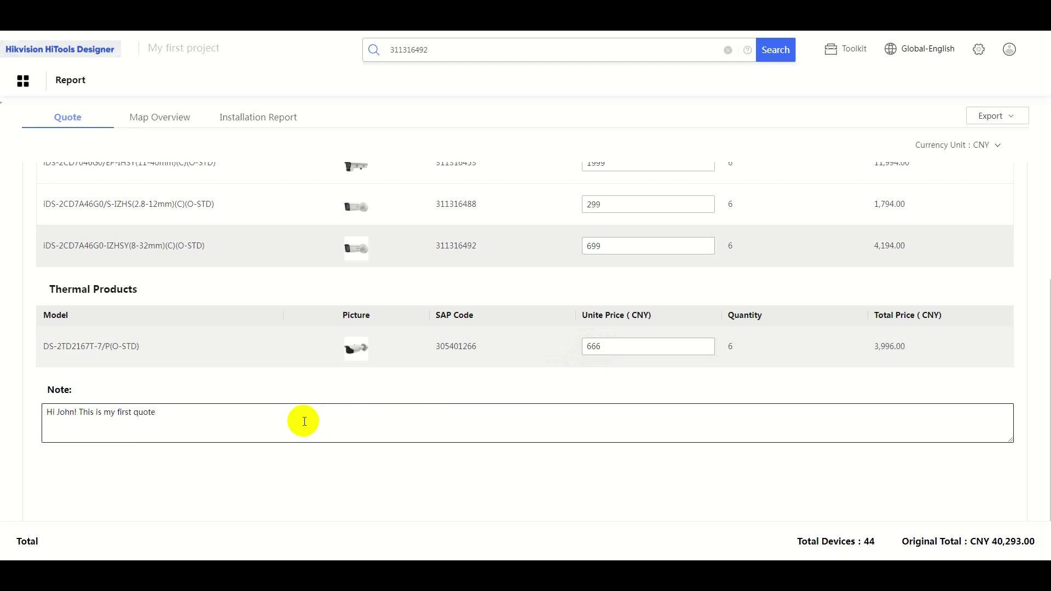
scroll(899, 481, up, 5)
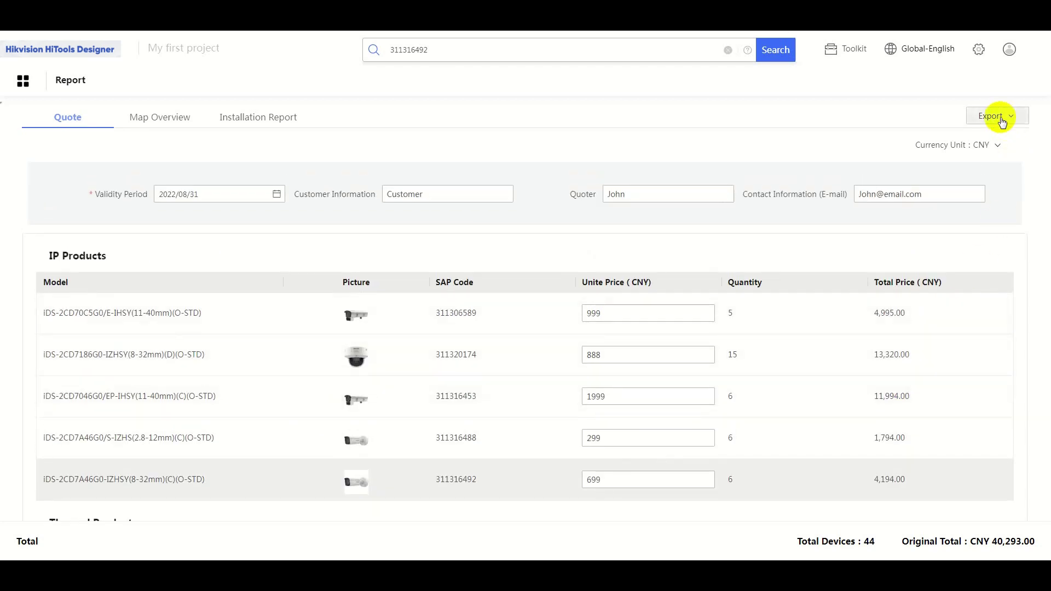
Examine New Map1 in the map overview and the camera details of New Map2 in the installation report.
click(158, 122)
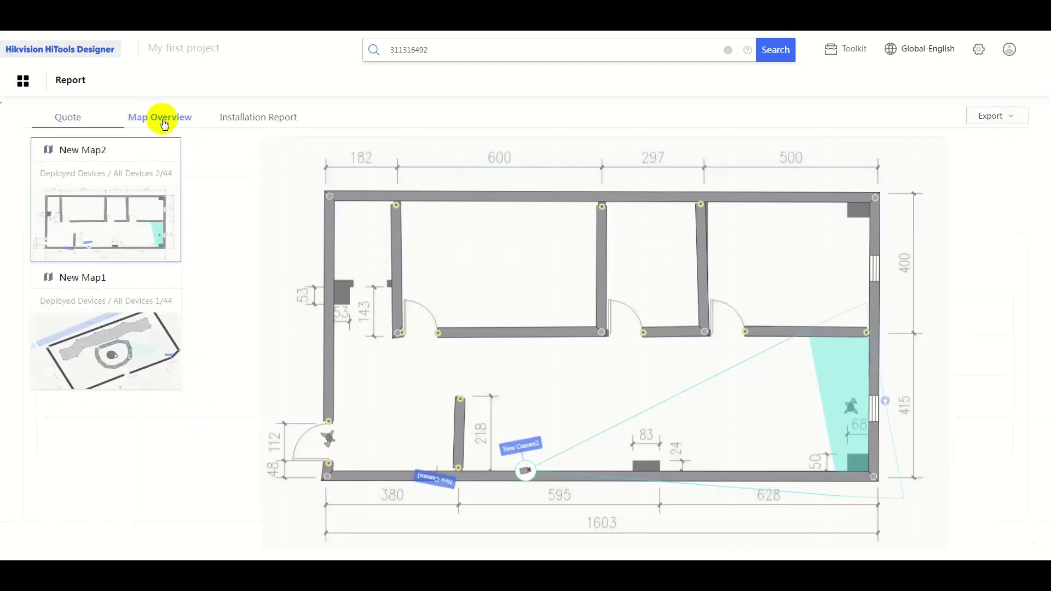
click(109, 318)
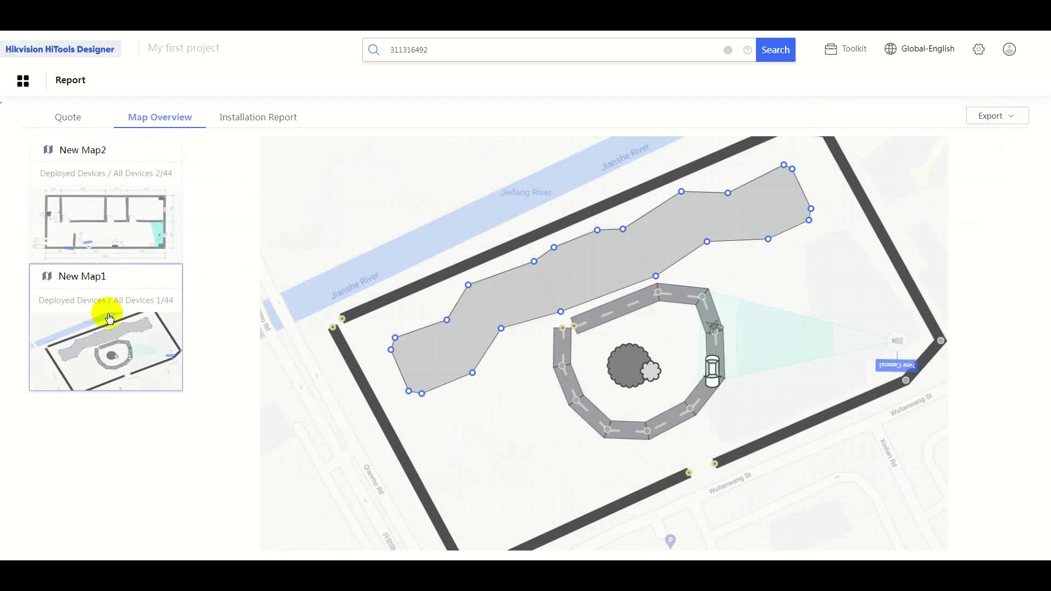
click(258, 119)
scroll(644, 309, down, 8)
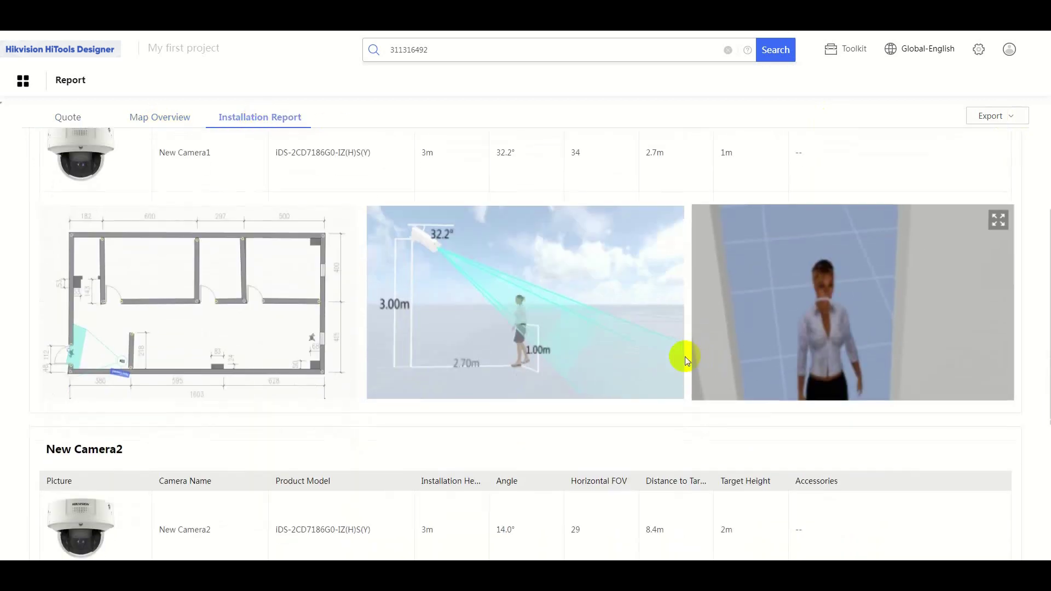
scroll(340, 312, up, 8)
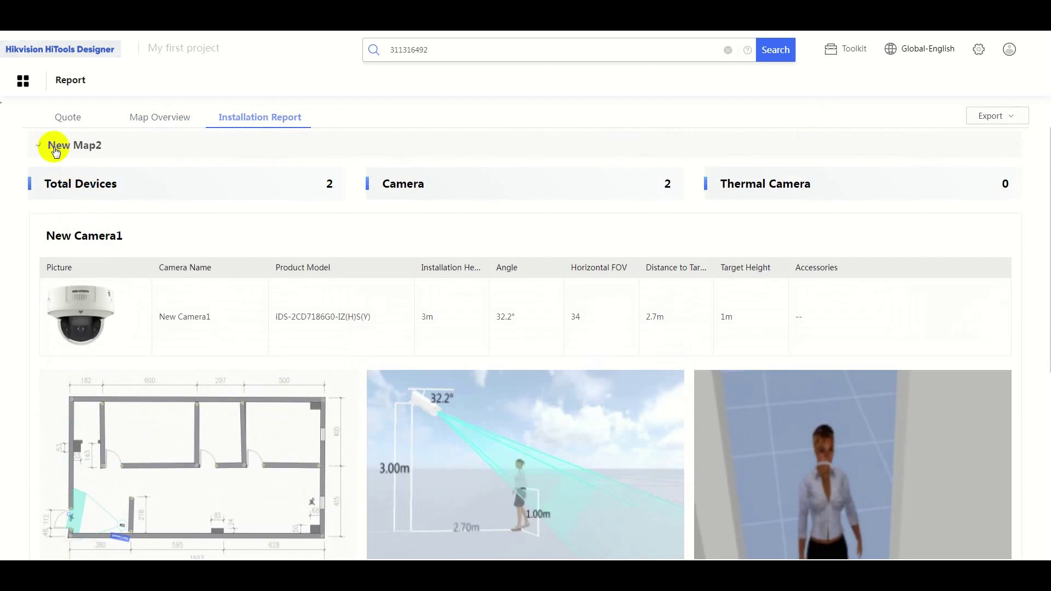
Collapse New Map2 in the installation report and examine the camera details and views of New Map1.
click(55, 147)
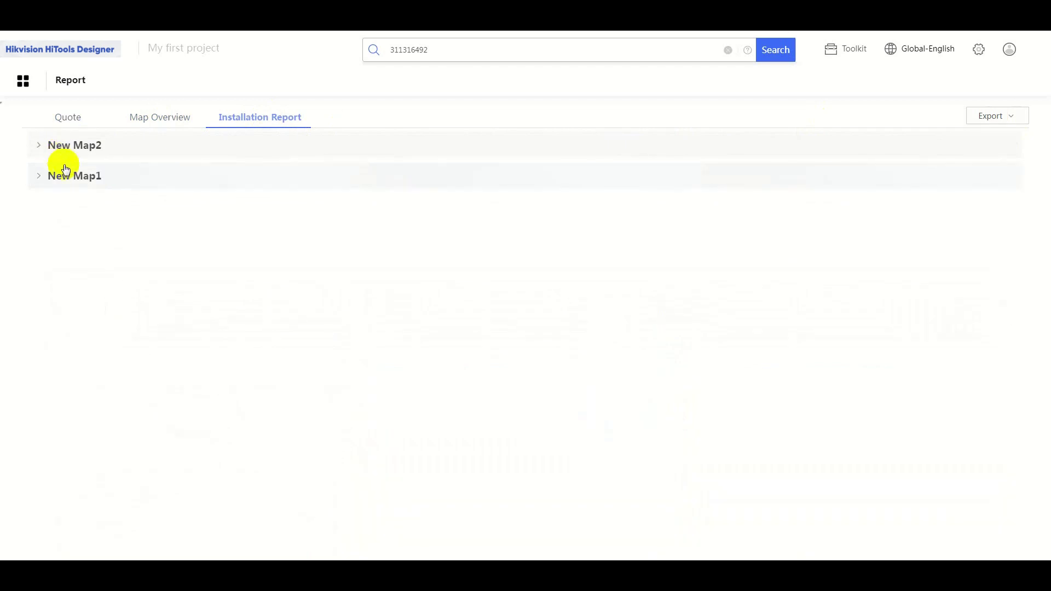
click(64, 174)
scroll(570, 335, down, 1)
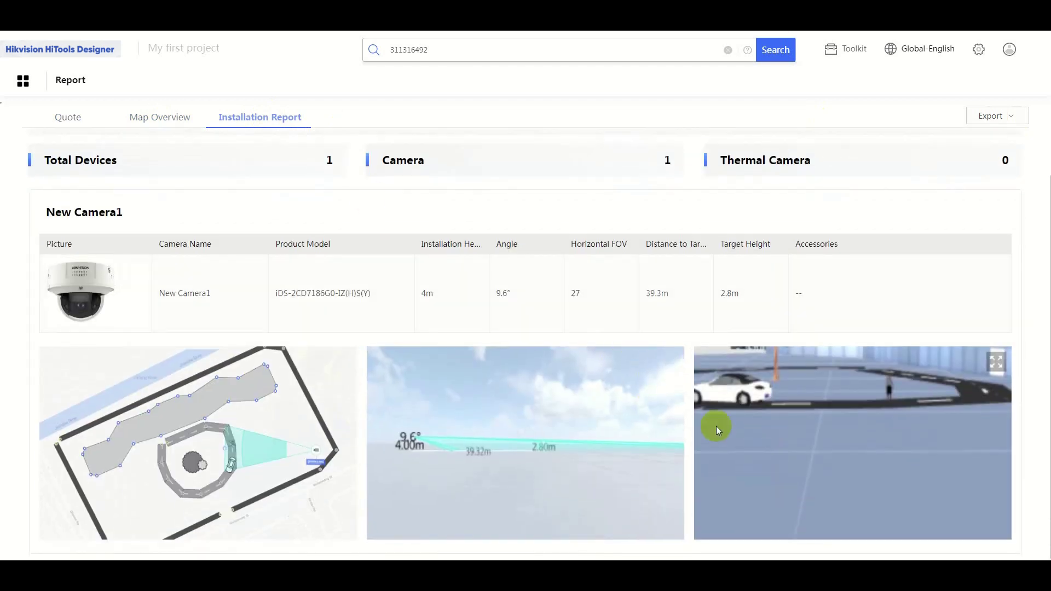
scroll(822, 416, up, 1)
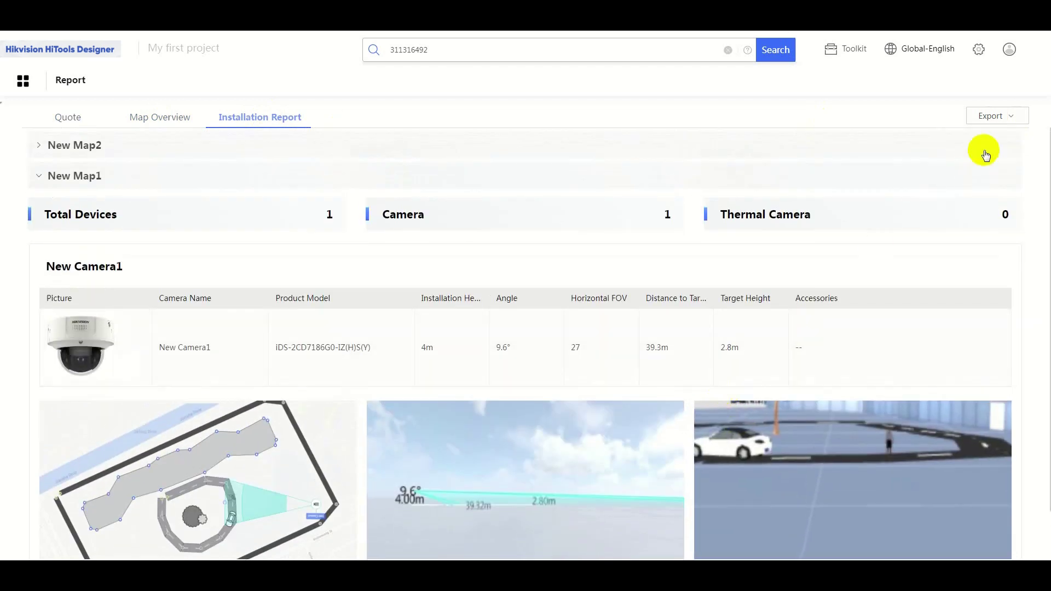
Export the quote, both map overviews and the installation report in PDF format only, without EXCEL, and open the downloaded PDF.
click(994, 117)
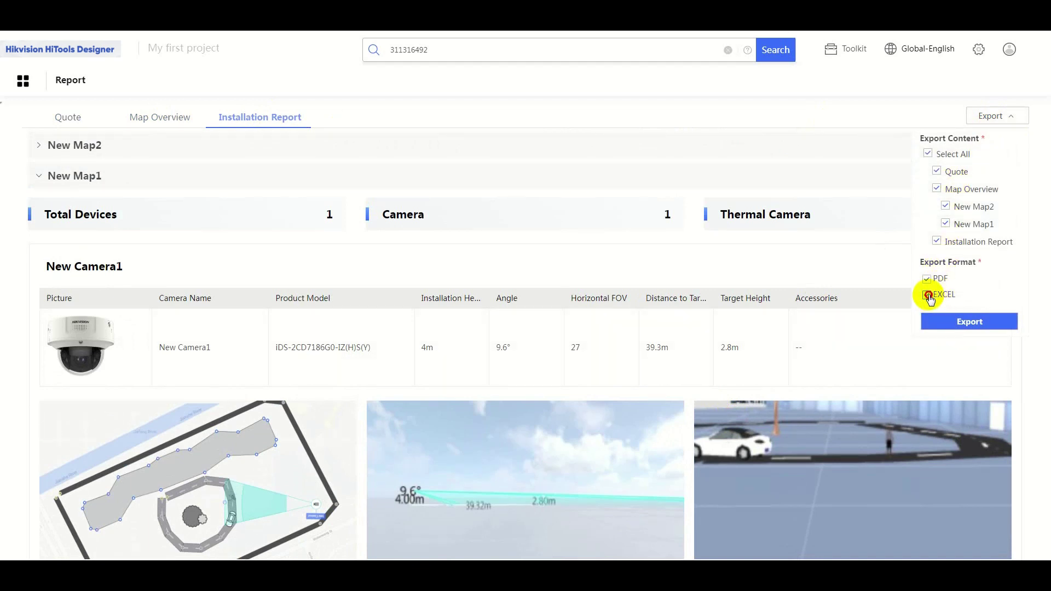
click(927, 296)
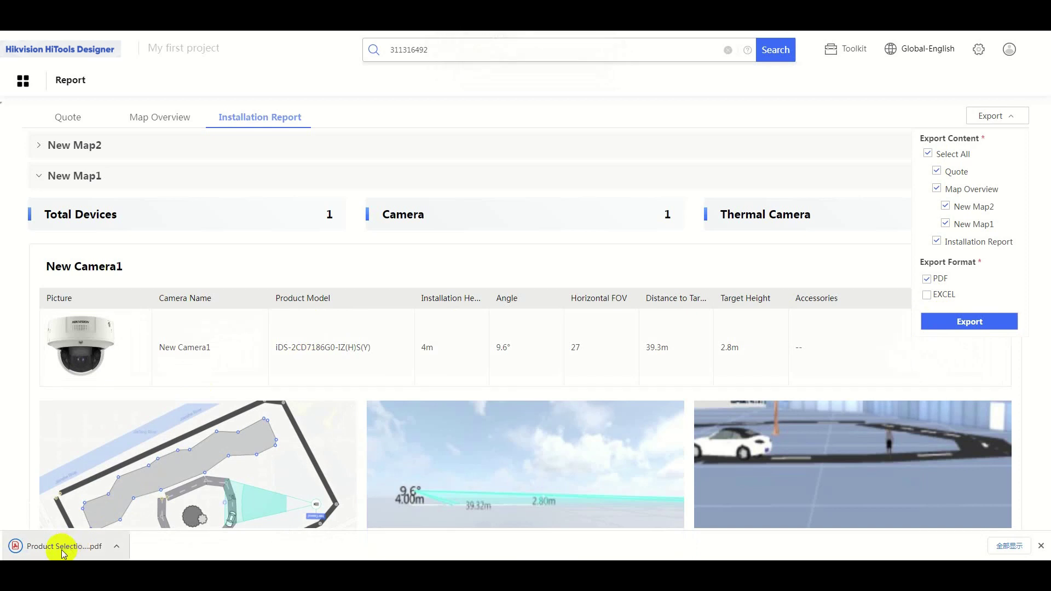
click(75, 545)
Review the exported PDF report enlarged to 195%, from the price quote through both map pages to the camera installation tables.
ctrl+scroll(594, 274, up, 5)
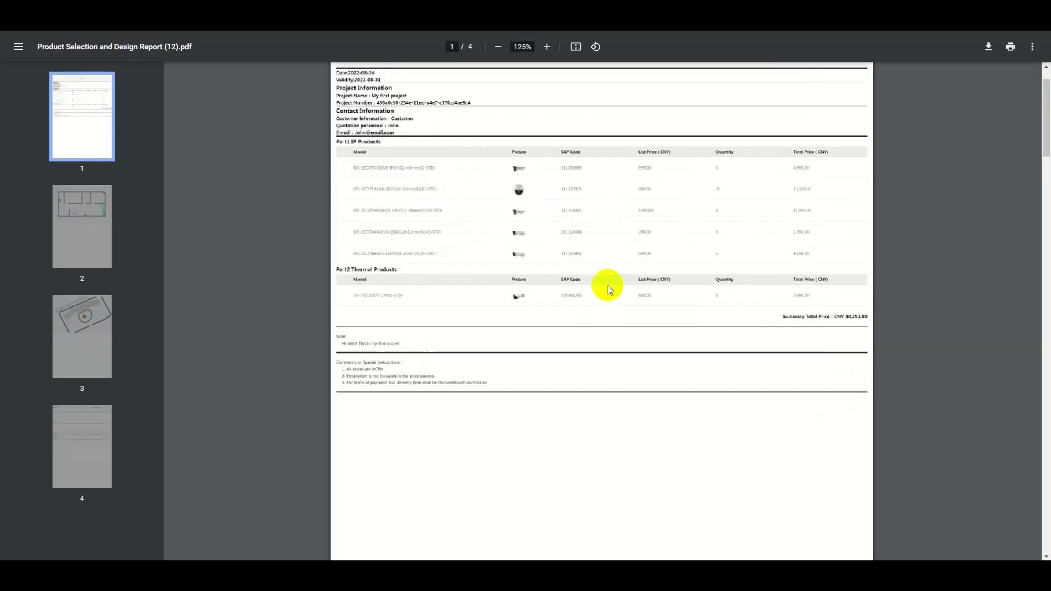
scroll(367, 305, up, 4)
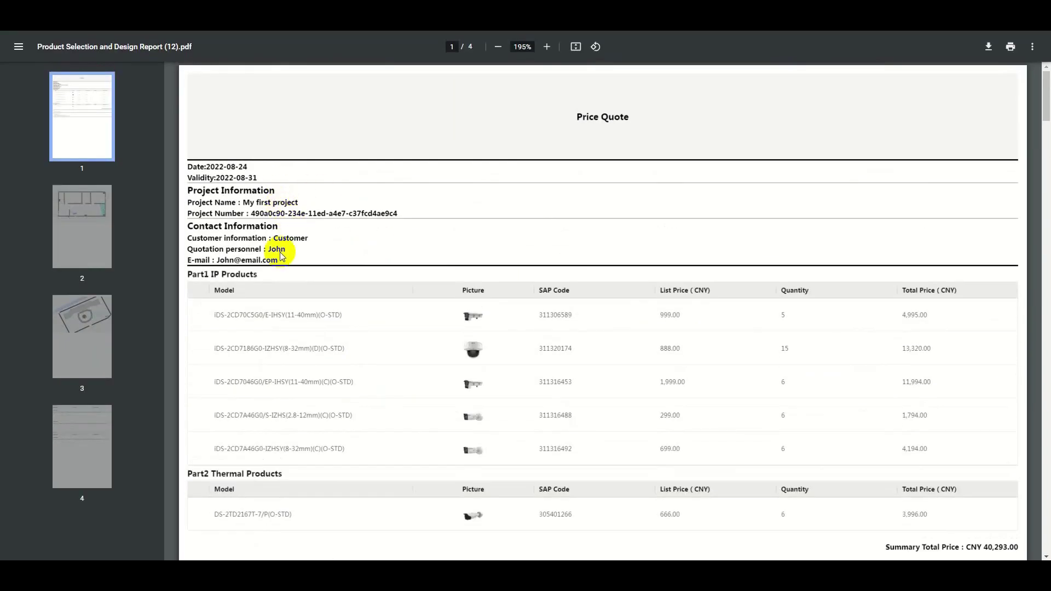
scroll(416, 336, down, 10)
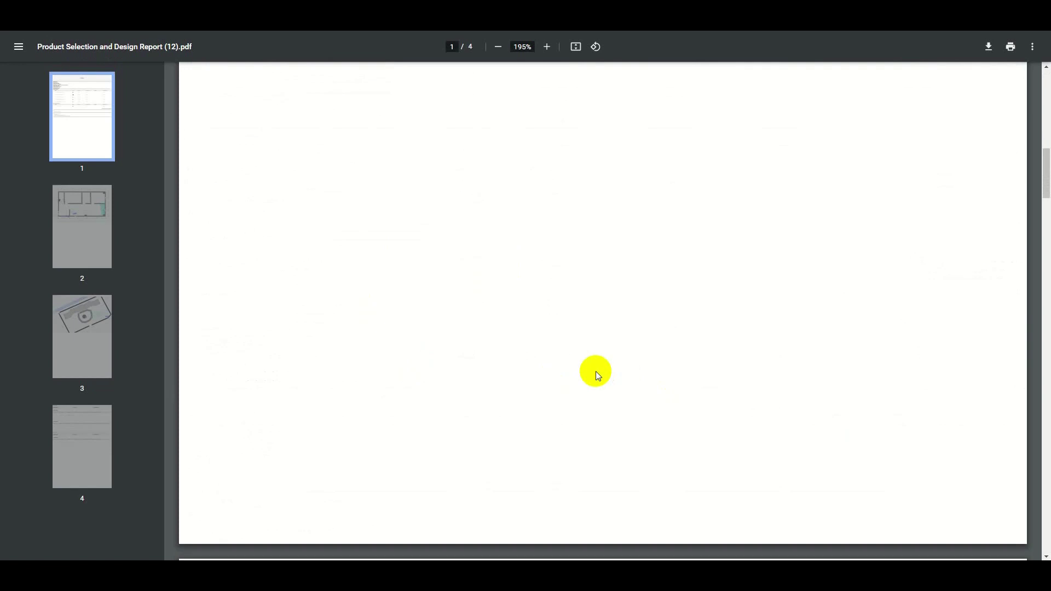
scroll(630, 362, down, 15)
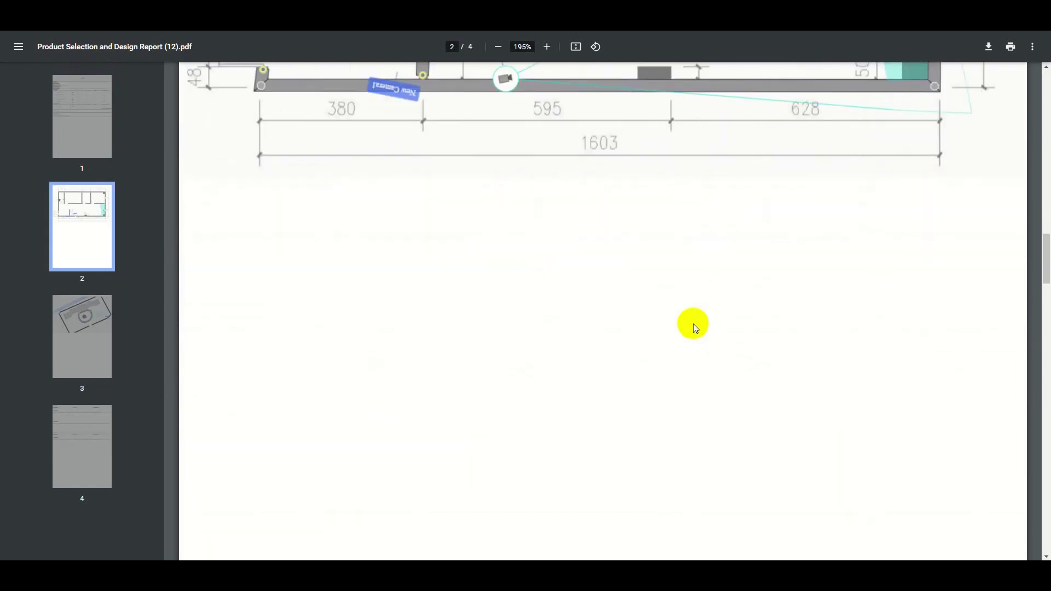
scroll(704, 330, down, 15)
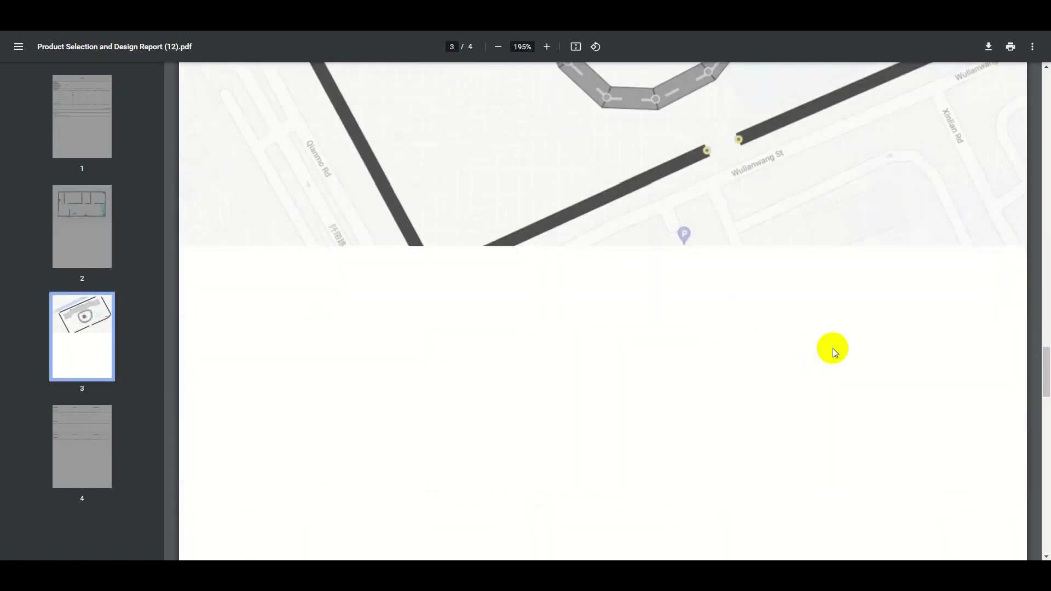
scroll(833, 348, down, 15)
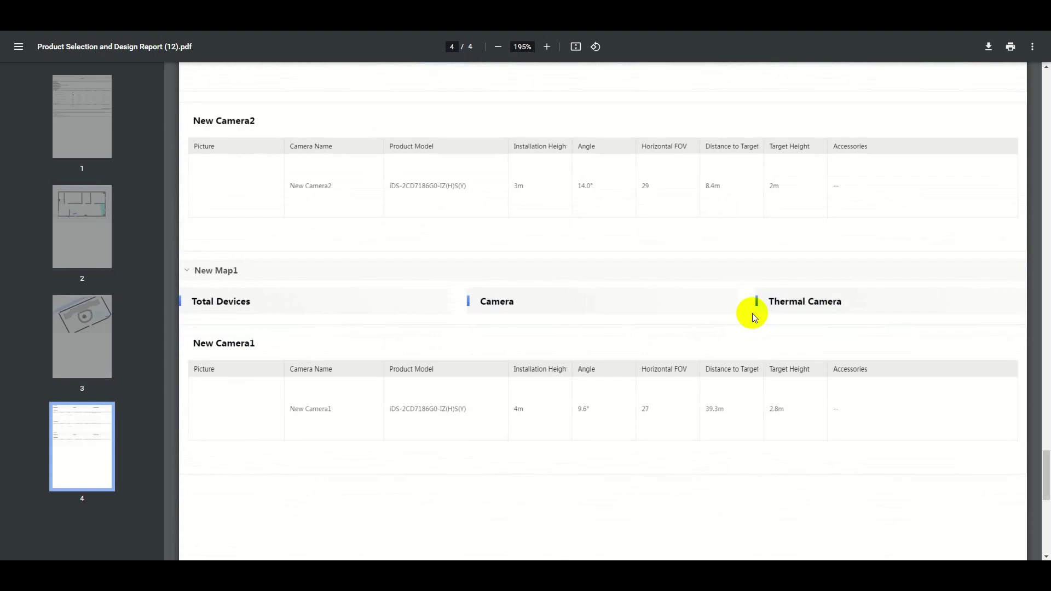